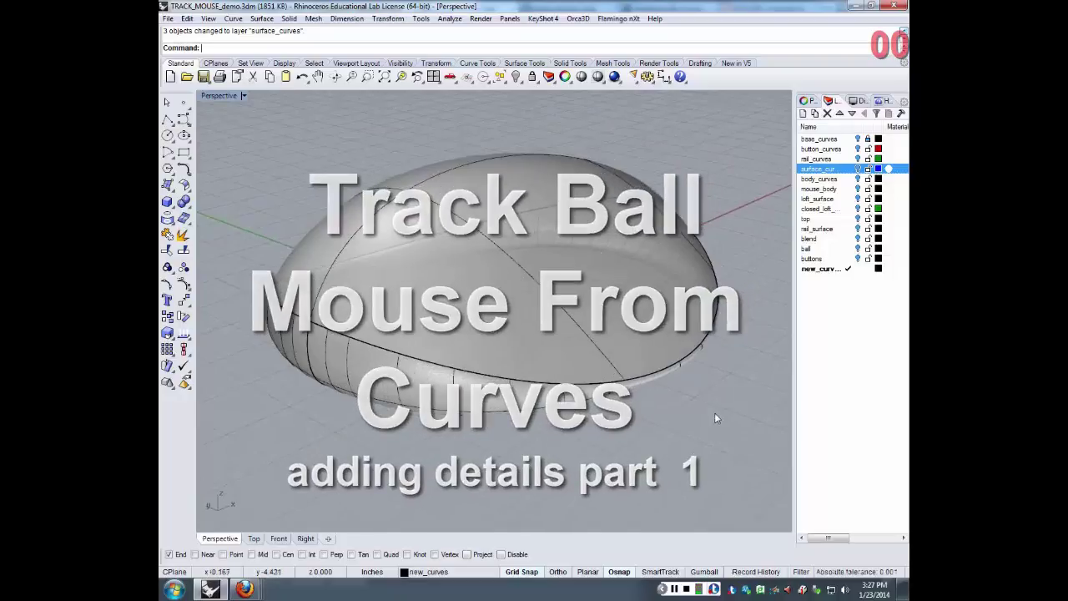
- Examine the mouse's separate bottom, side and top surfaces one by one from different angles
{"action": "left_click", "coordinate": [675, 588]}
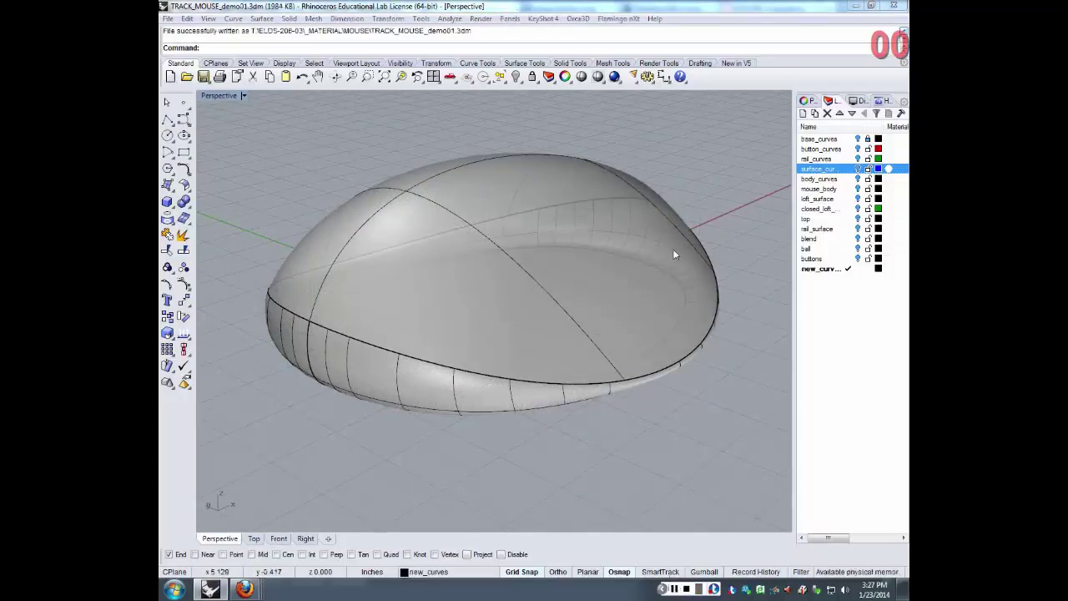
{"action": "mouse_move", "coordinate": [699, 417]}
{"action": "right_mouse_down"}
{"action": "mouse_move", "coordinate": [715, 375]}
{"action": "mouse_move", "coordinate": [719, 408]}
{"action": "mouse_move", "coordinate": [705, 436]}
{"action": "mouse_move", "coordinate": [693, 431]}
{"action": "right_mouse_up"}
{"action": "left_click", "coordinate": [600, 359]}
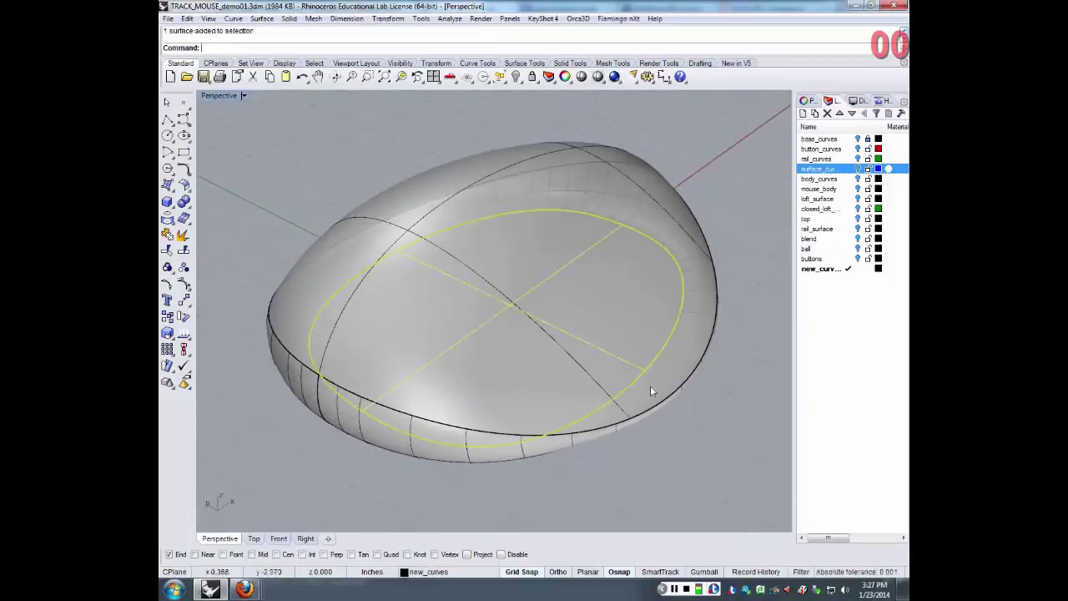
{"action": "right_click_drag", "start_coordinate": [650, 386], "coordinate": [587, 322]}
{"action": "left_click", "coordinate": [359, 241]}
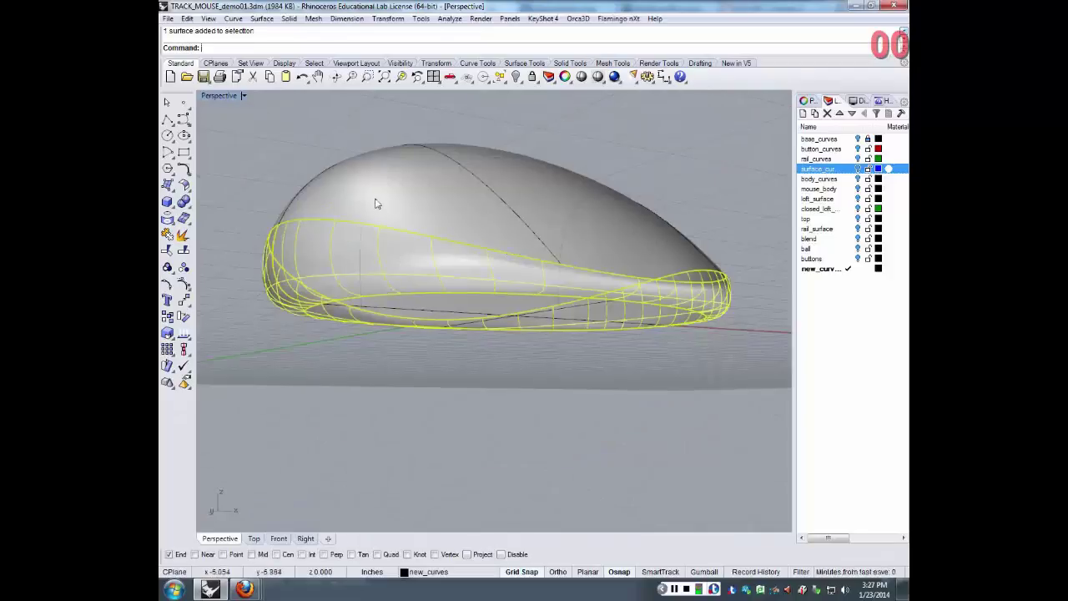
{"action": "left_click", "coordinate": [351, 186]}
{"action": "right_click_drag", "start_coordinate": [351, 186], "coordinate": [490, 317]}
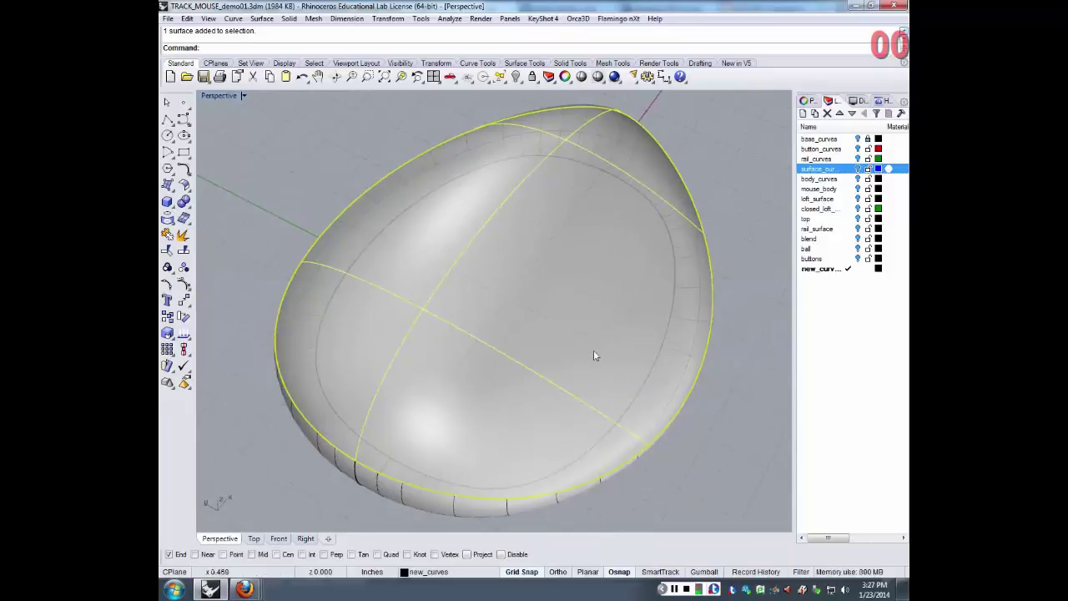
{"action": "right_click_drag", "start_coordinate": [593, 350], "coordinate": [658, 398]}
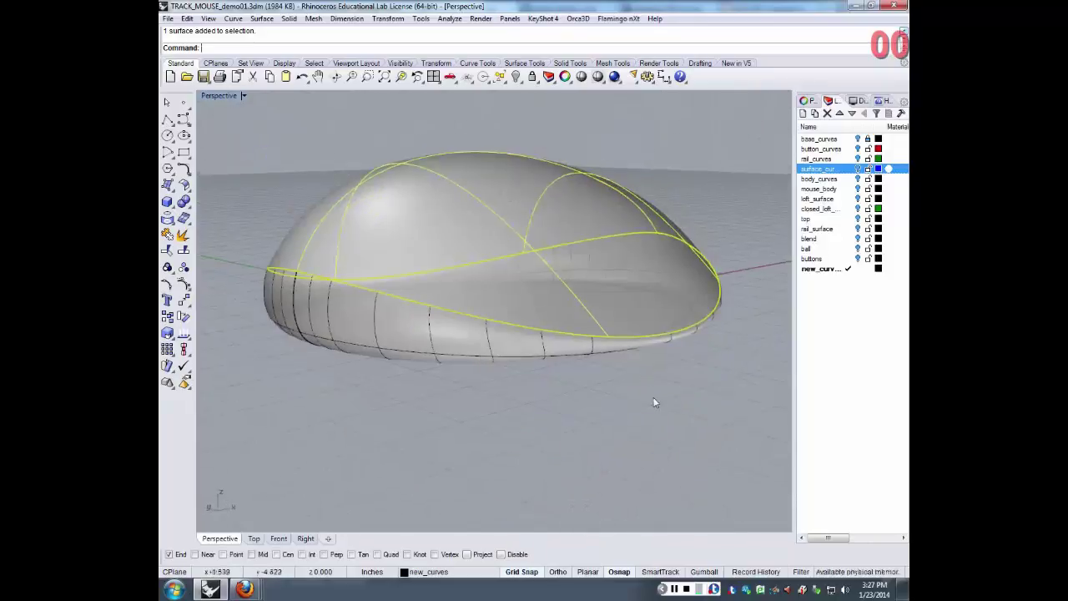
- Join the mouse's top, side and bottom surfaces into one closed body
{"action": "left_click_drag", "start_coordinate": [658, 398], "coordinate": [507, 282]}
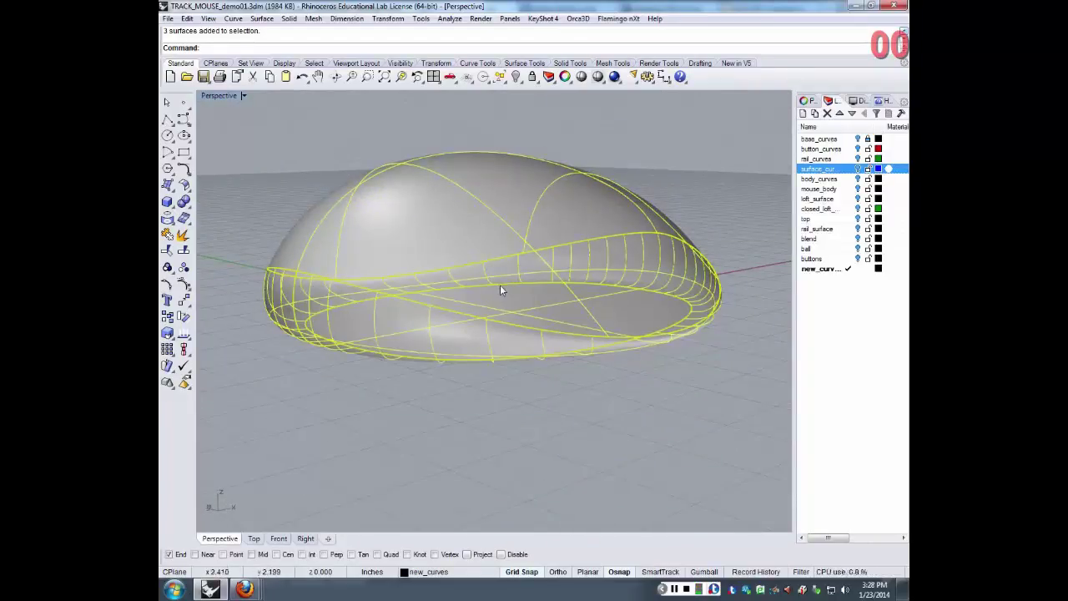
{"action": "key", "text": "ctrl+j"}
{"action": "left_click", "coordinate": [483, 443]}
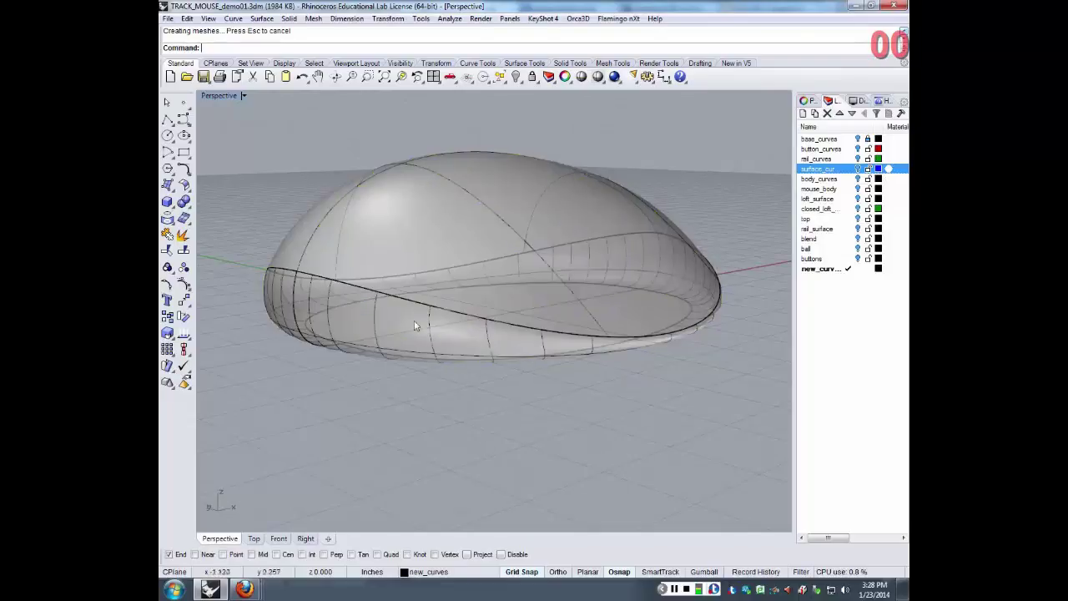
- Examine the joined mouse body from above and from the side
{"action": "right_click_drag", "start_coordinate": [417, 326], "coordinate": [562, 297]}
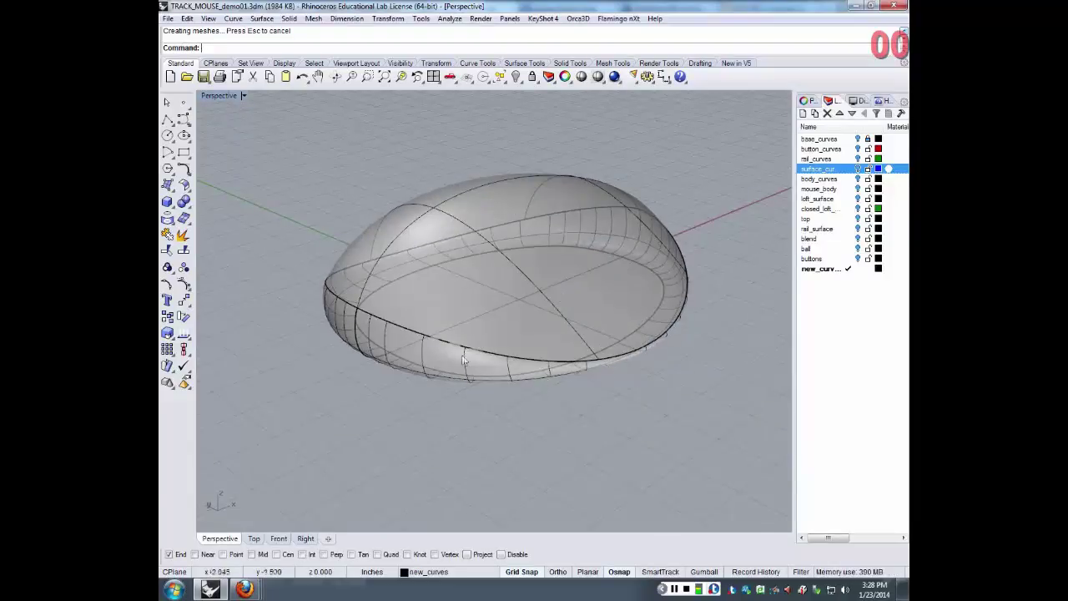
{"action": "right_click_drag", "start_coordinate": [635, 388], "coordinate": [615, 397]}
{"action": "scroll", "coordinate": [607, 408], "scroll_direction": "up", "scroll_amount": 2}
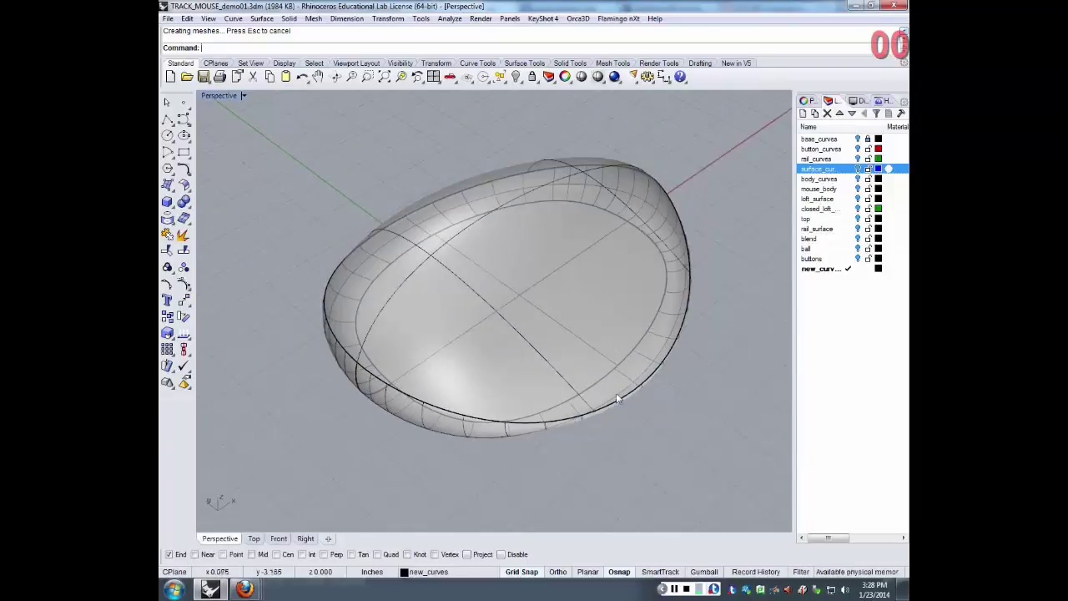
{"action": "scroll", "coordinate": [618, 396], "scroll_direction": "down", "scroll_amount": 2}
{"action": "scroll", "coordinate": [622, 392], "scroll_direction": "up", "scroll_amount": 2}
{"action": "scroll", "coordinate": [623, 392], "scroll_direction": "down", "scroll_amount": 1}
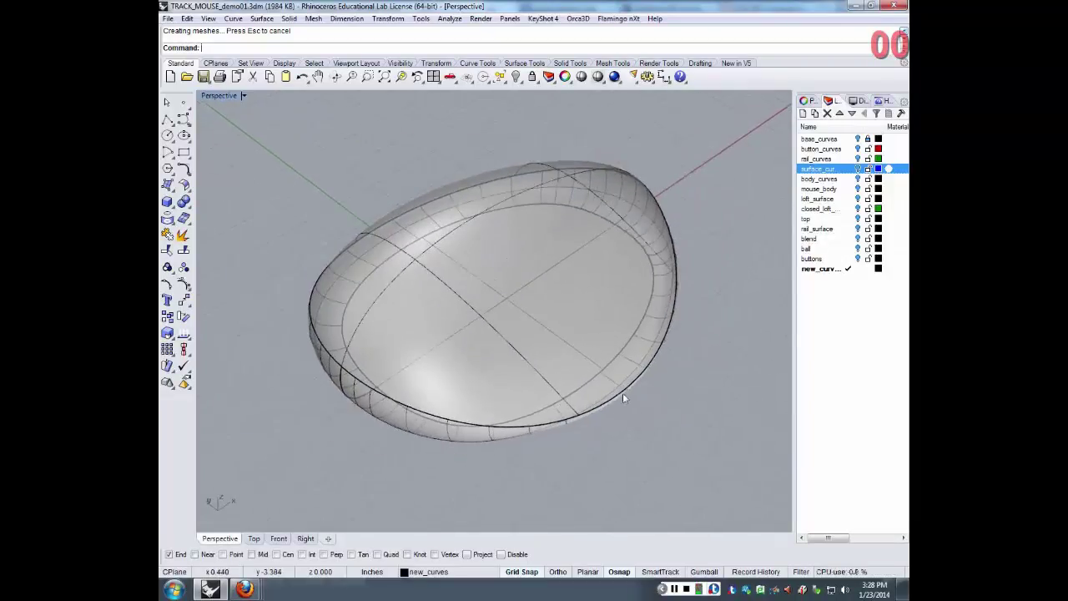
{"action": "mouse_move", "coordinate": [622, 392]}
{"action": "right_mouse_down"}
{"action": "mouse_move", "coordinate": [628, 381]}
{"action": "mouse_move", "coordinate": [640, 389]}
{"action": "right_mouse_up"}
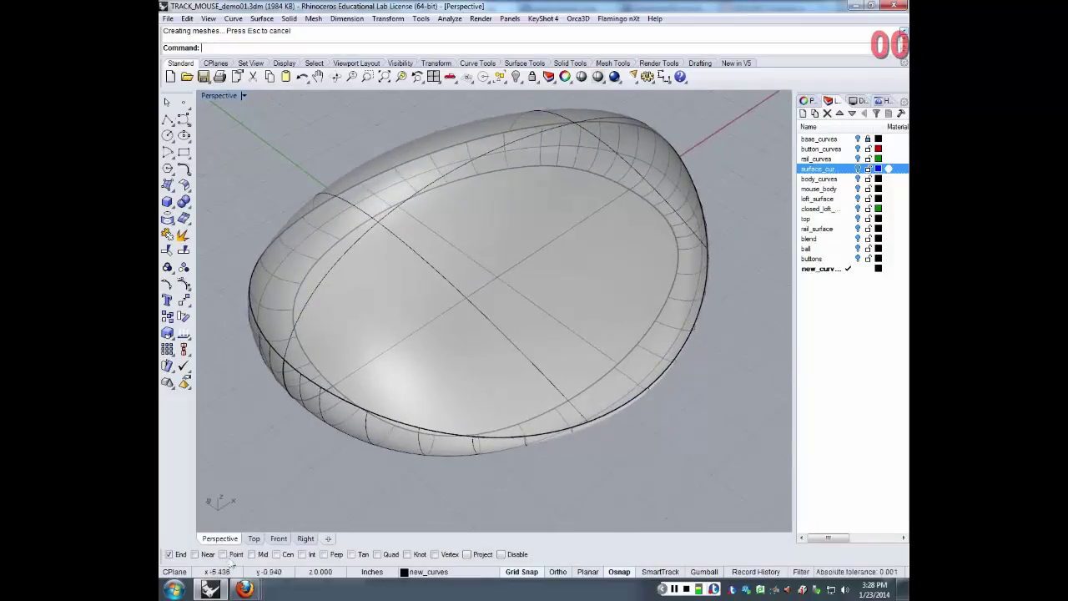
- Create a sphere of about 0.9 inch radius in the Front view, centred on the taller end of the mouse's upper profile
{"action": "left_click", "coordinate": [279, 538]}
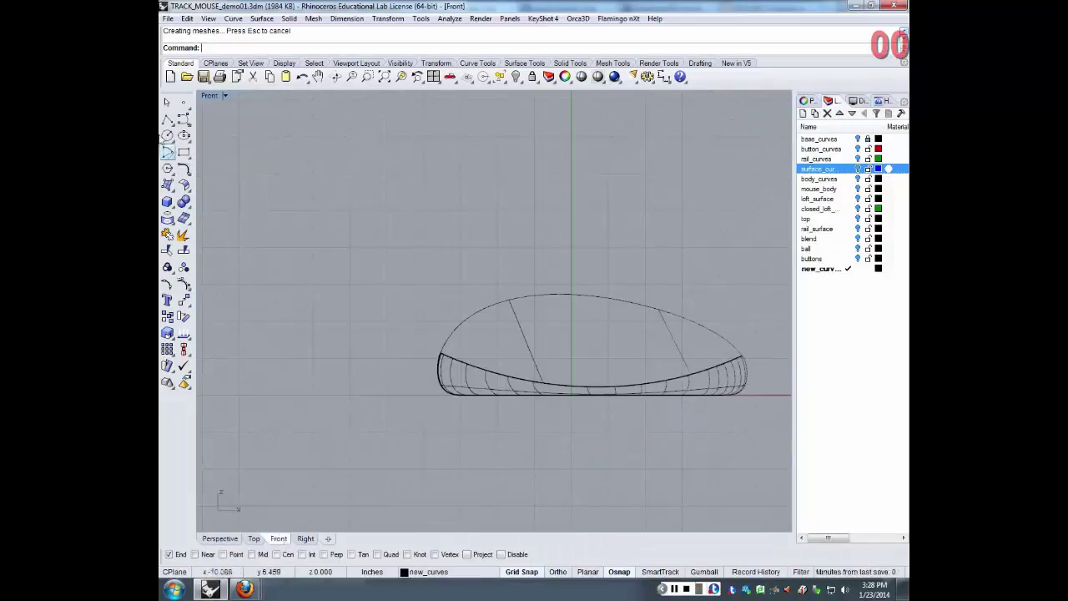
{"action": "left_click", "coordinate": [183, 201]}
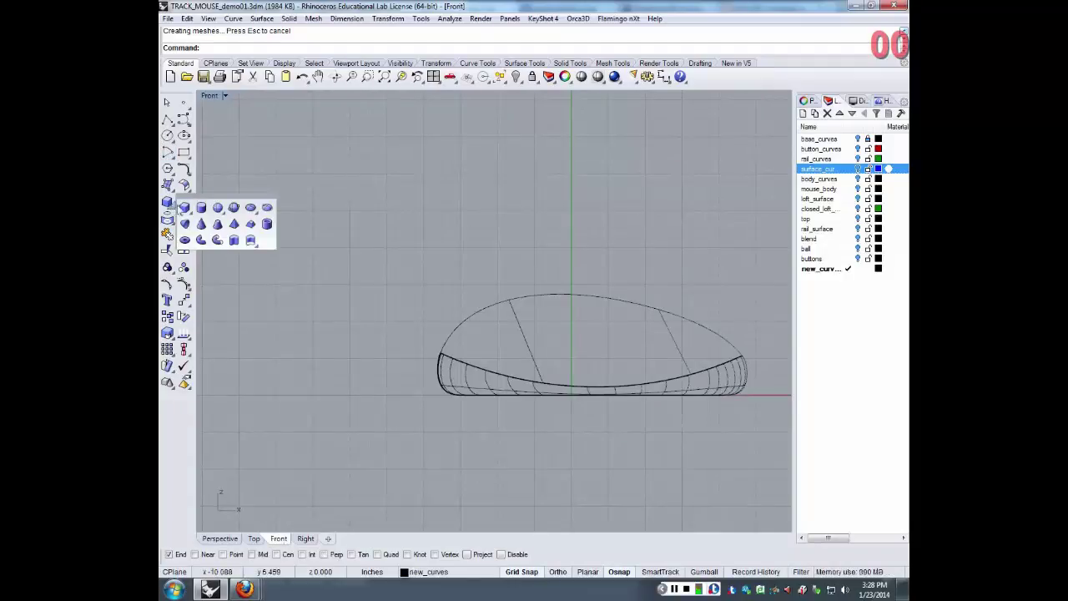
{"action": "left_click", "coordinate": [218, 208]}
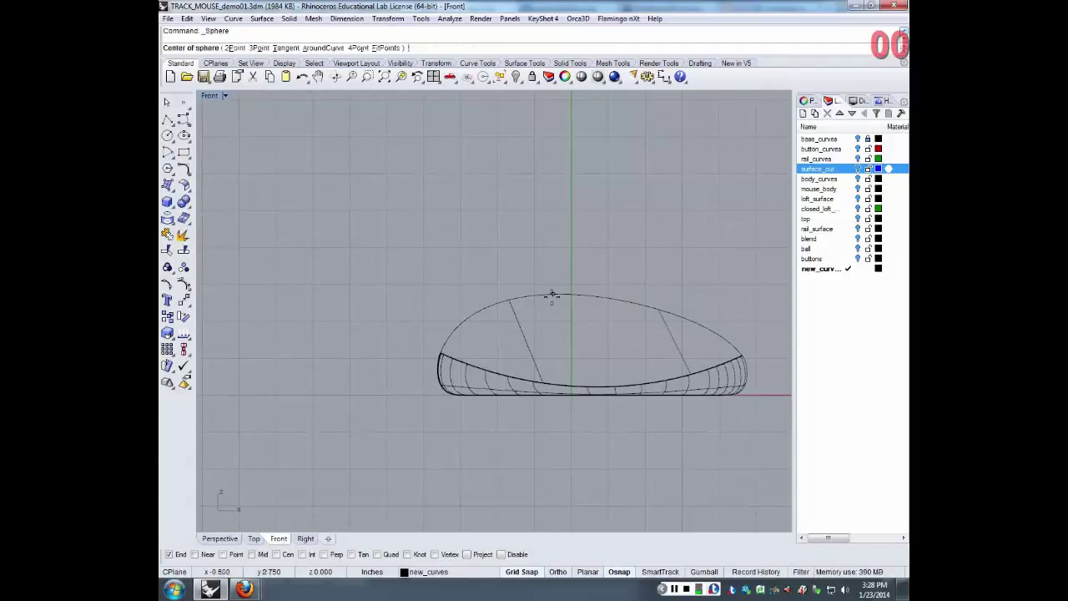
{"action": "left_click", "coordinate": [507, 302]}
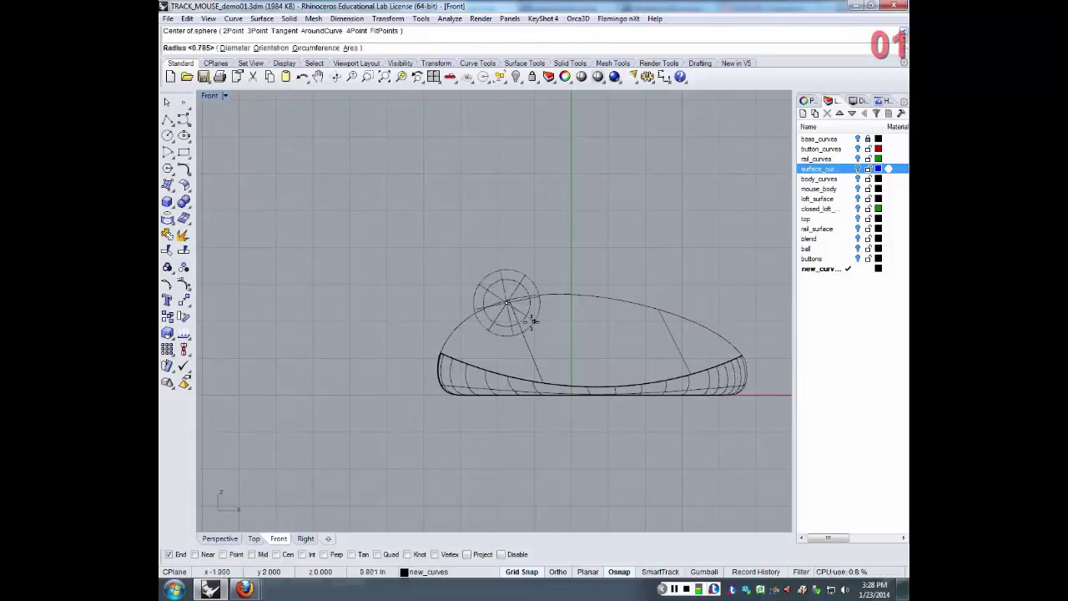
{"action": "left_click", "coordinate": [532, 321]}
{"action": "scroll", "coordinate": [513, 337], "scroll_direction": "up", "scroll_amount": 2}
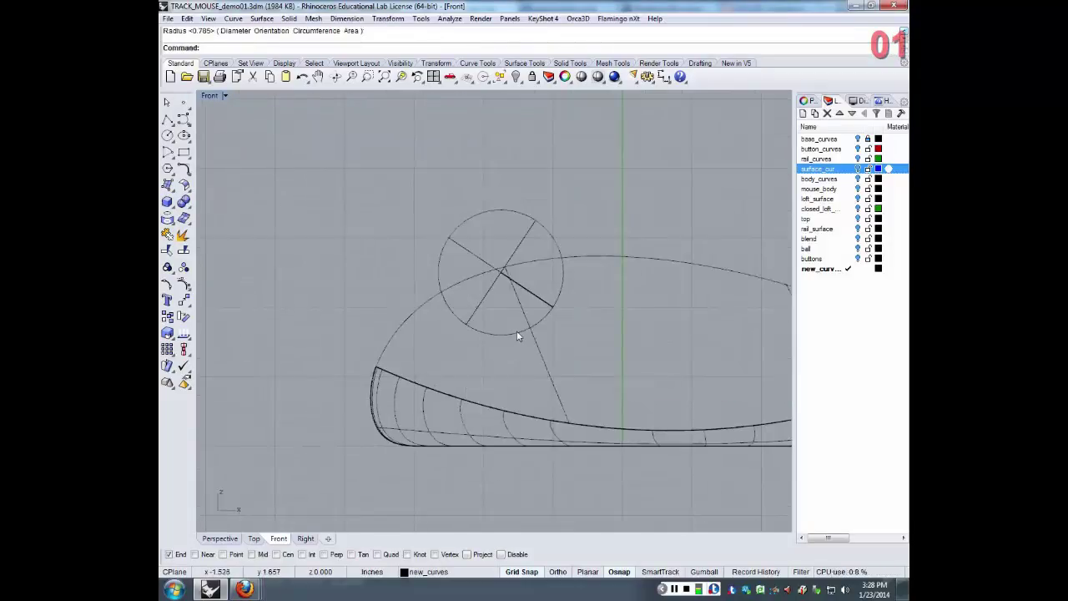
- Rotate the sphere about 48 degrees around its centre, with grid snapping off, so its seam end meets the mouse's top profile
{"action": "type", "text": "Rotate"}
{"action": "key", "text": "Return"}
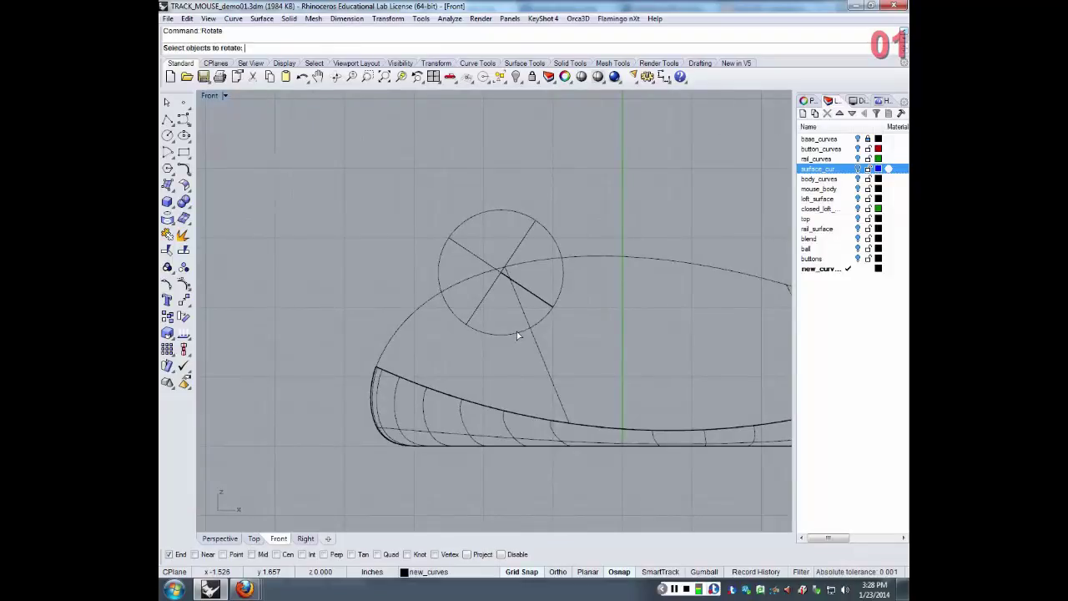
{"action": "left_click", "coordinate": [504, 284]}
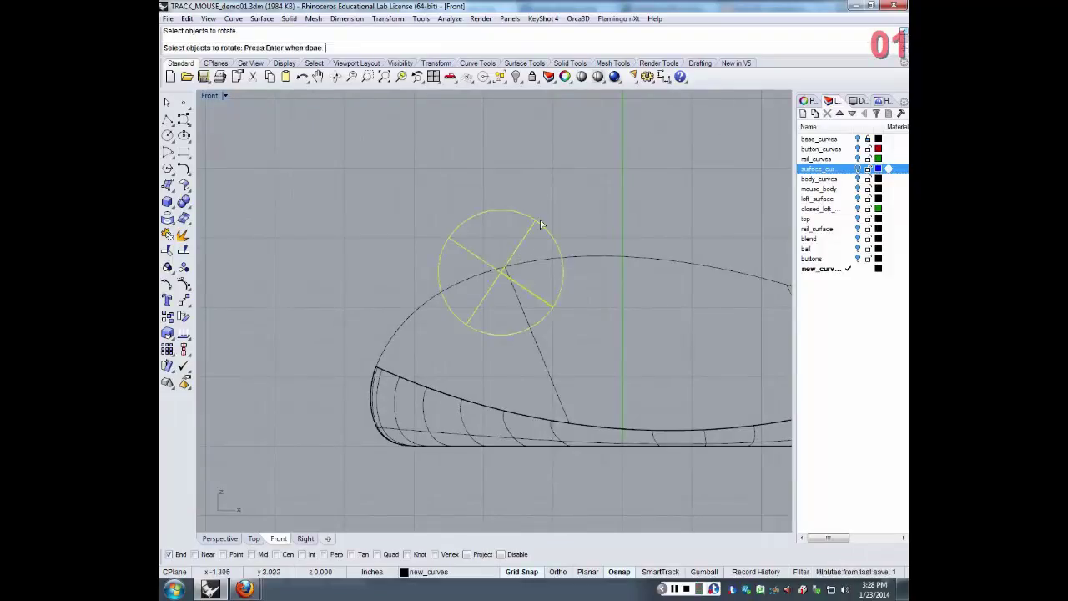
{"action": "key", "text": "Return"}
{"action": "left_click", "coordinate": [500, 271]}
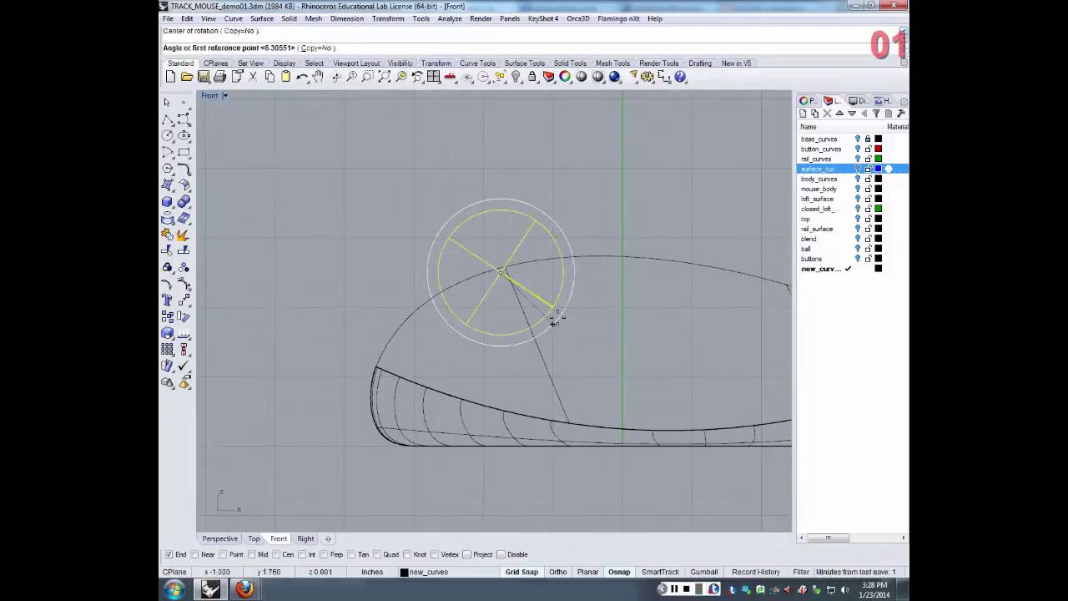
{"action": "left_click", "coordinate": [553, 308]}
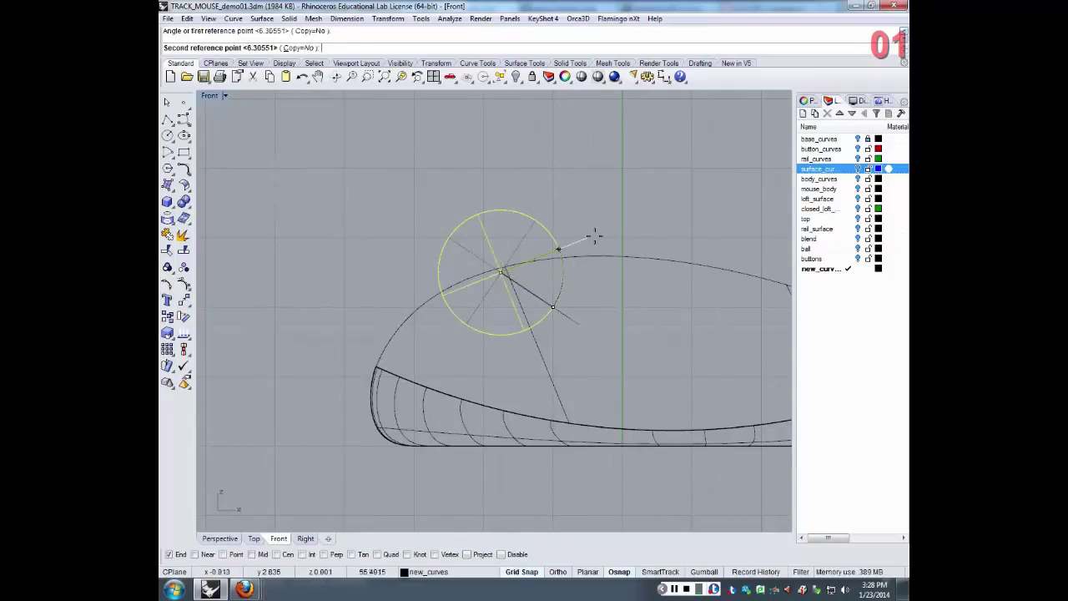
{"action": "left_click", "coordinate": [541, 571]}
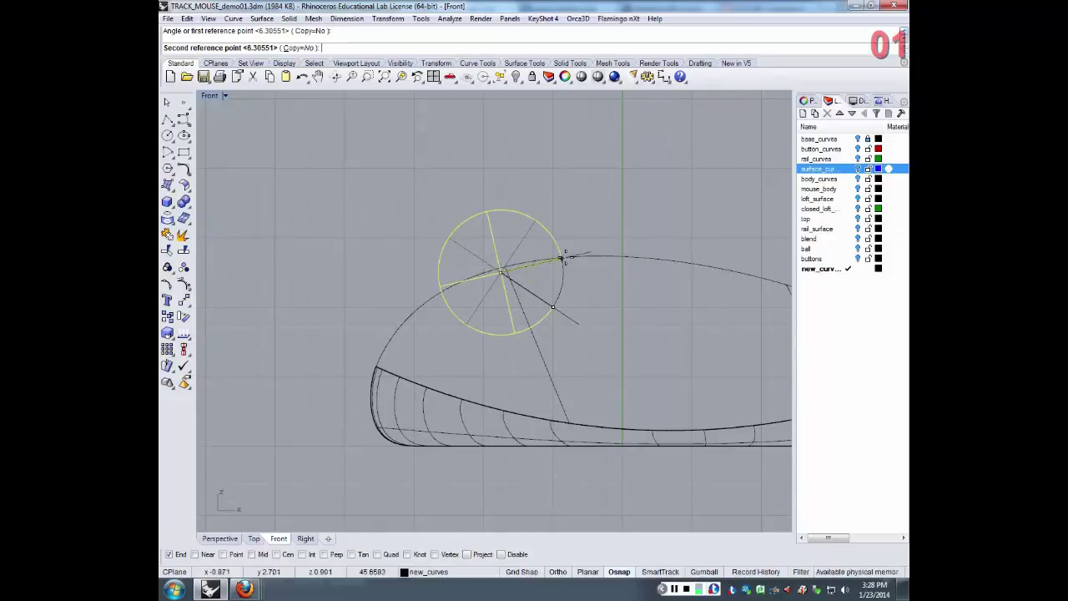
{"action": "left_click", "coordinate": [564, 259]}
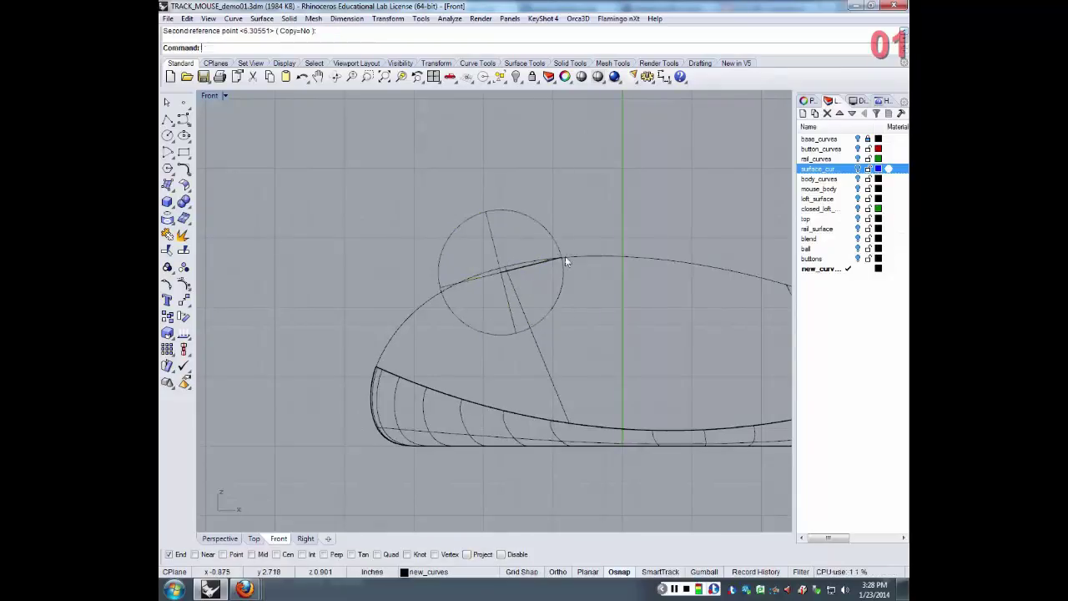
- Lower the sphere slightly into the mouse body and rotate it a few degrees to realign its seam end with the top profile
{"action": "left_click", "coordinate": [508, 311]}
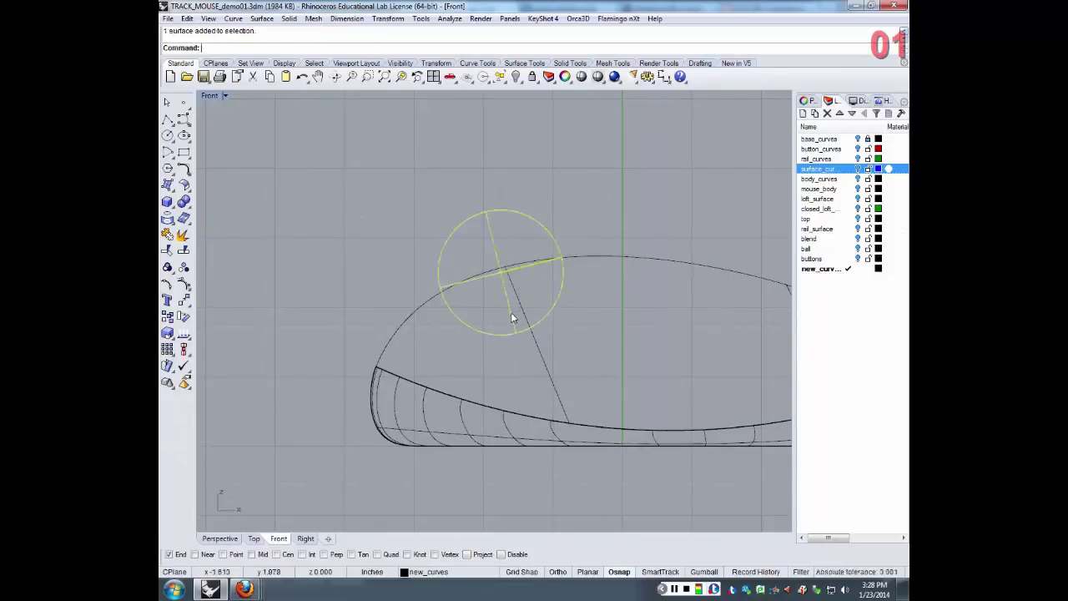
{"action": "left_click_drag", "start_coordinate": [510, 313], "coordinate": [510, 313]}
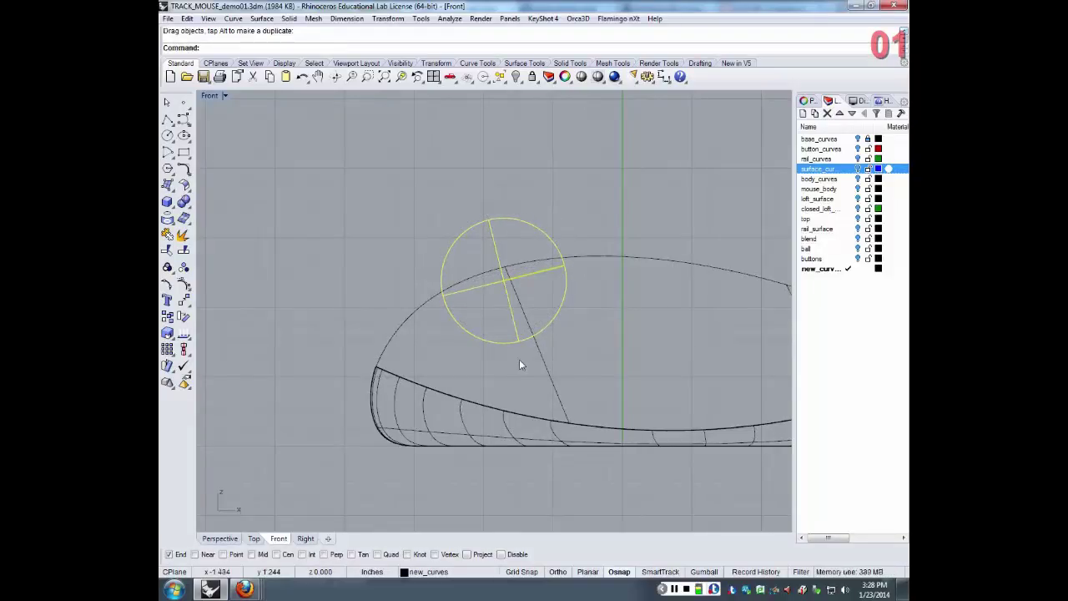
{"action": "type", "text": "Ro"}
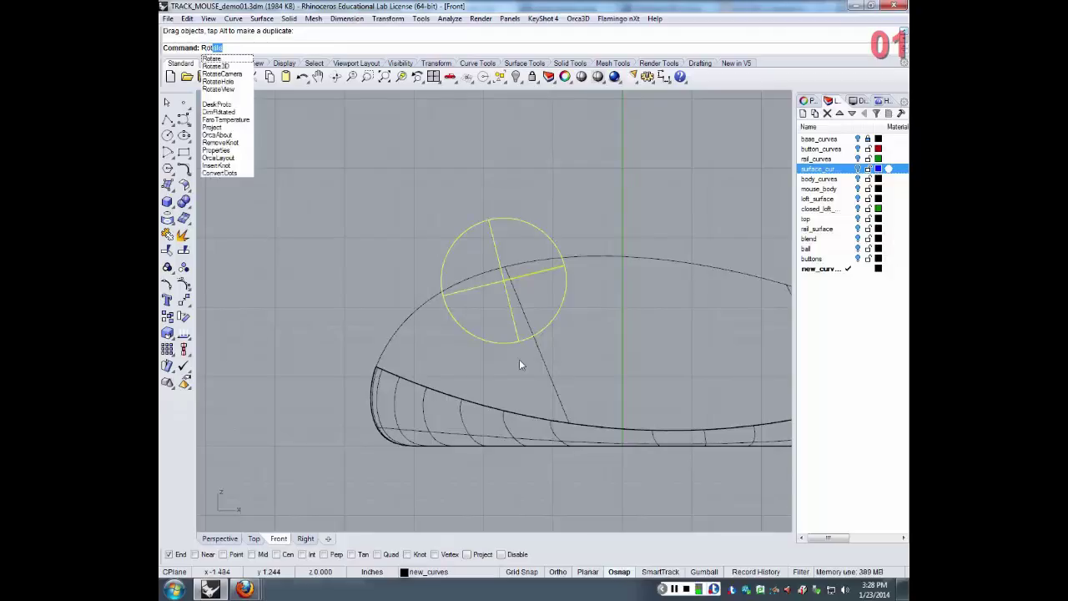
{"action": "key", "text": "Return"}
{"action": "left_click", "coordinate": [504, 279]}
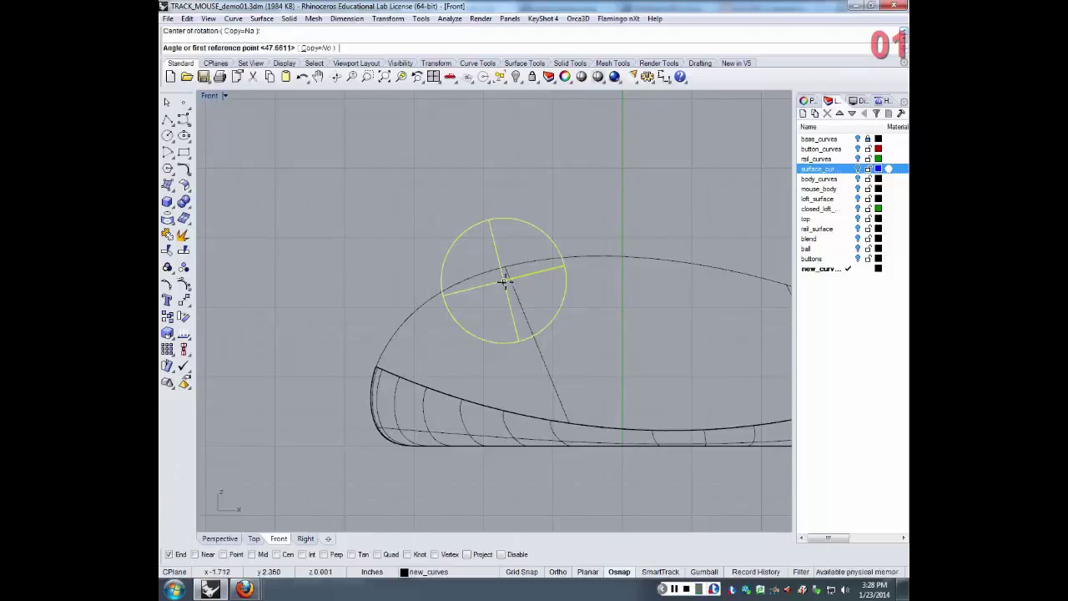
{"action": "left_click", "coordinate": [569, 264]}
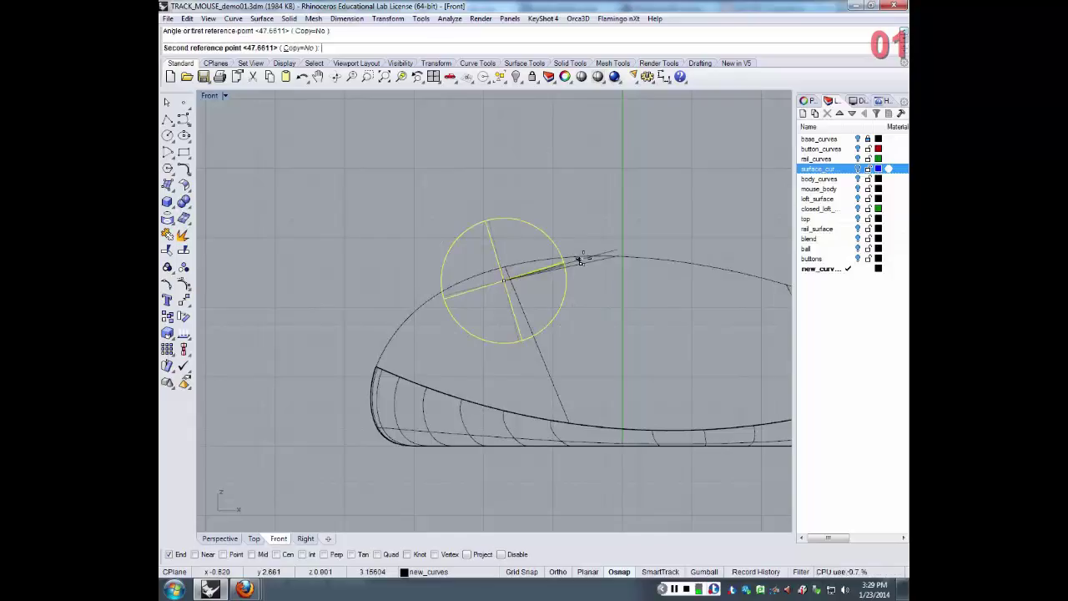
{"action": "left_click", "coordinate": [579, 260]}
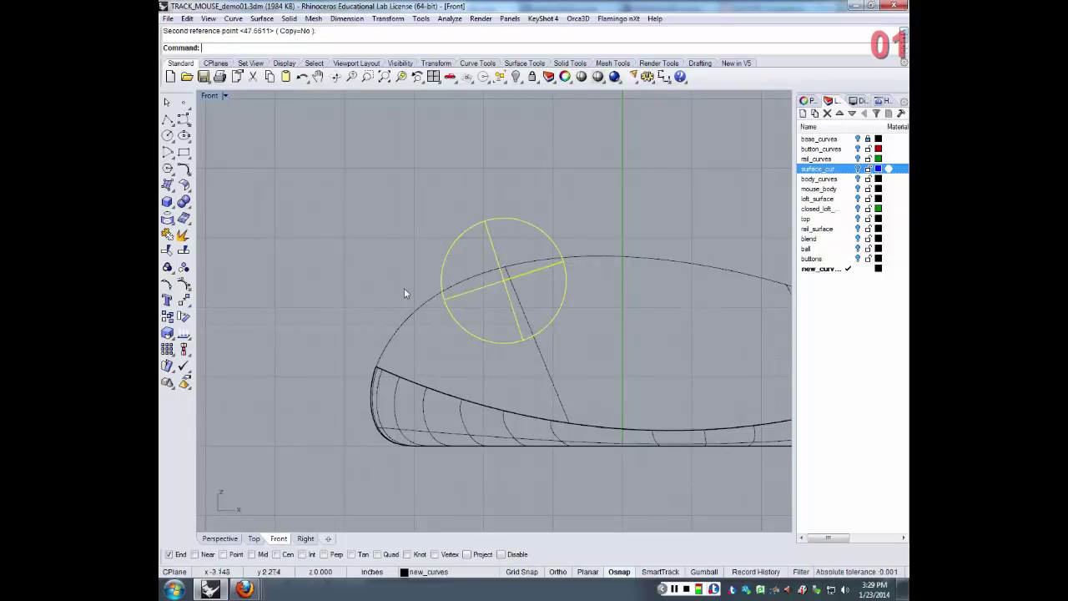
- Scale the sphere to about two-thirds size from its snapped centre, nudge it slightly upward and outward, and show it in the Perspective view
{"action": "type", "text": "Scale"}
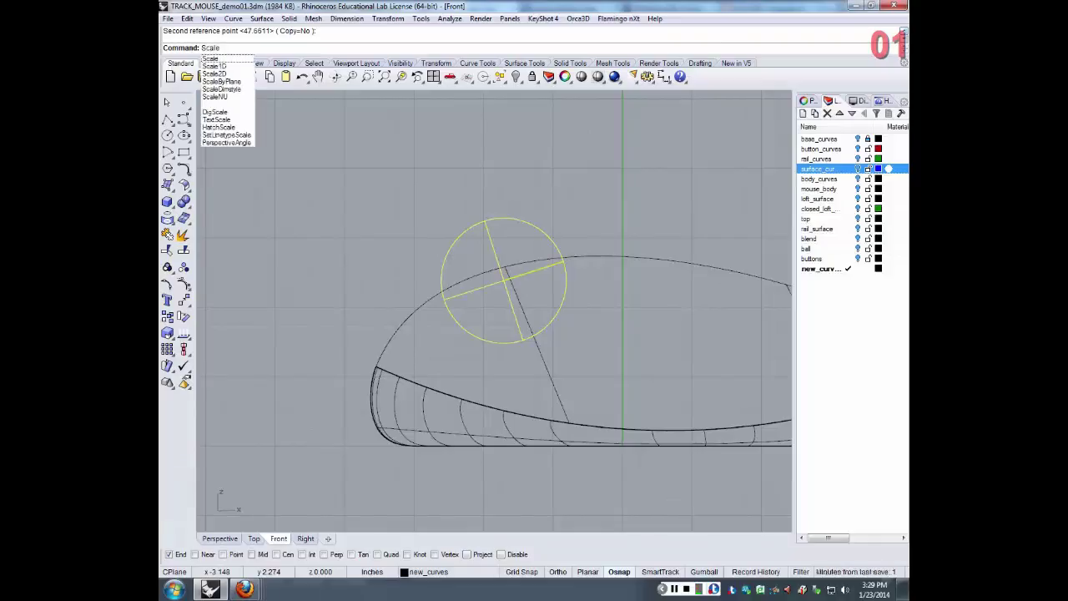
{"action": "key", "text": "Return"}
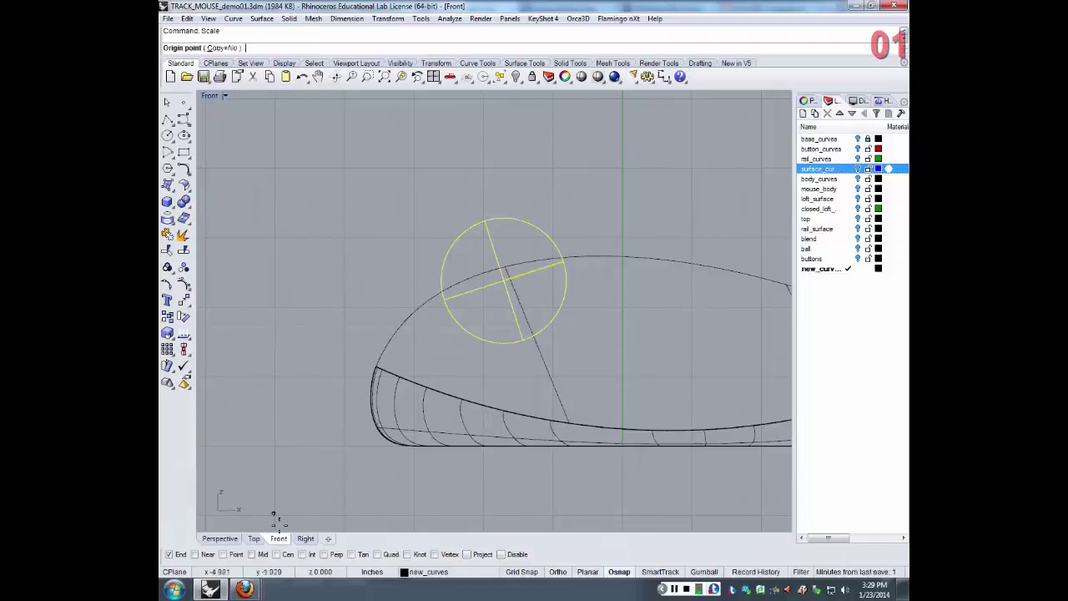
{"action": "left_click", "coordinate": [279, 554]}
{"action": "left_click", "coordinate": [503, 276]}
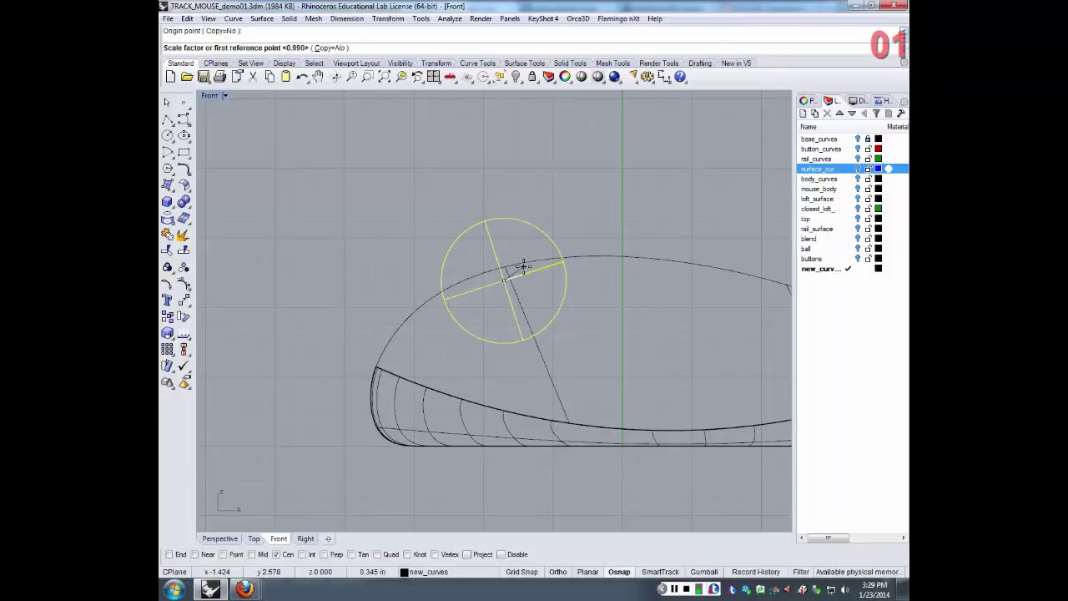
{"action": "left_click", "coordinate": [661, 132]}
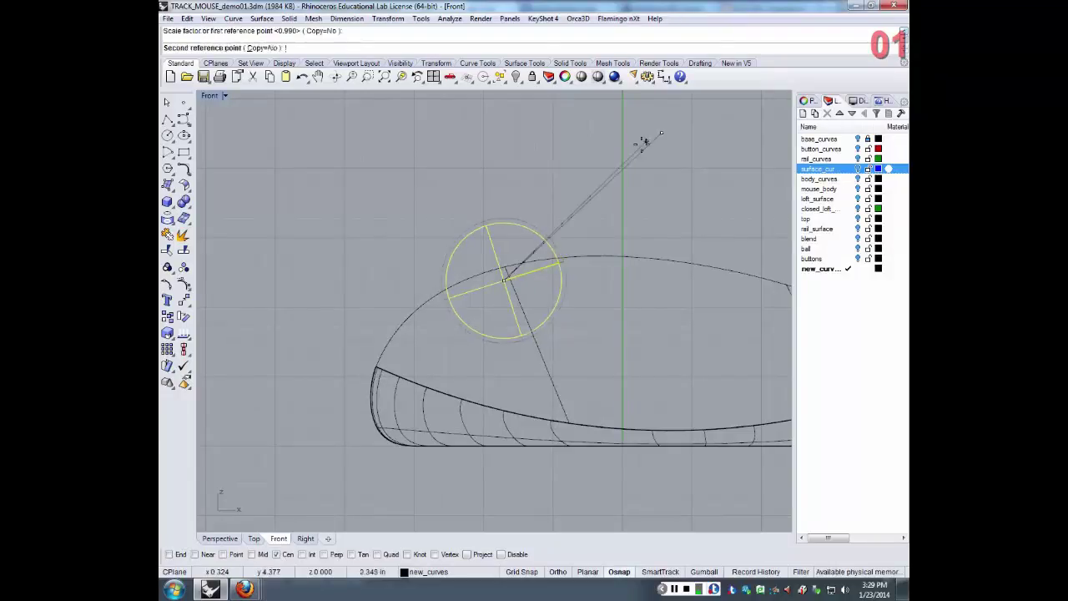
{"action": "left_click", "coordinate": [596, 172]}
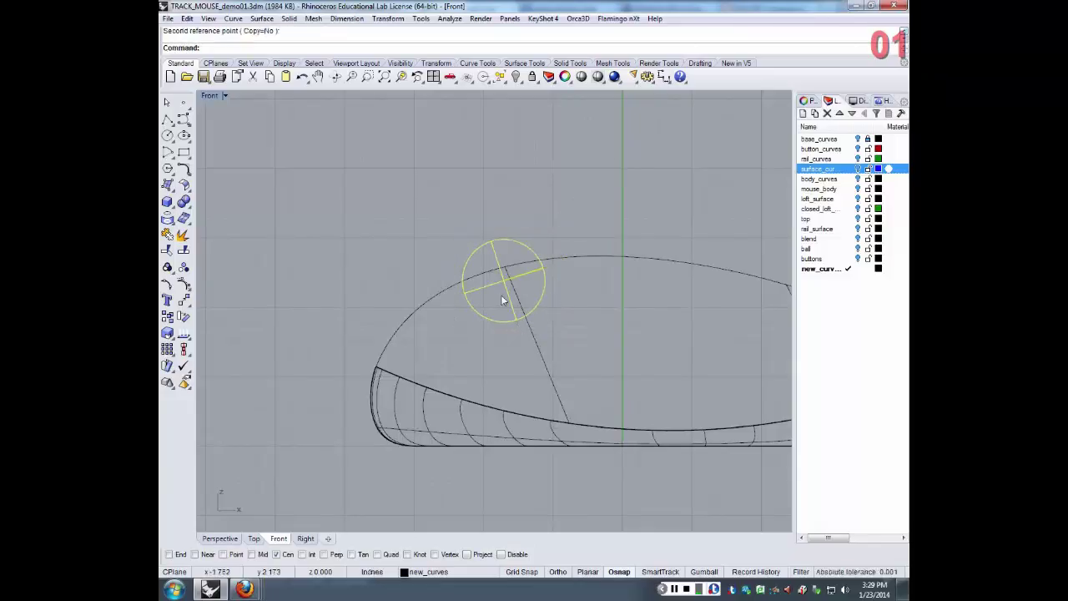
{"action": "left_click_drag", "start_coordinate": [502, 301], "coordinate": [506, 300]}
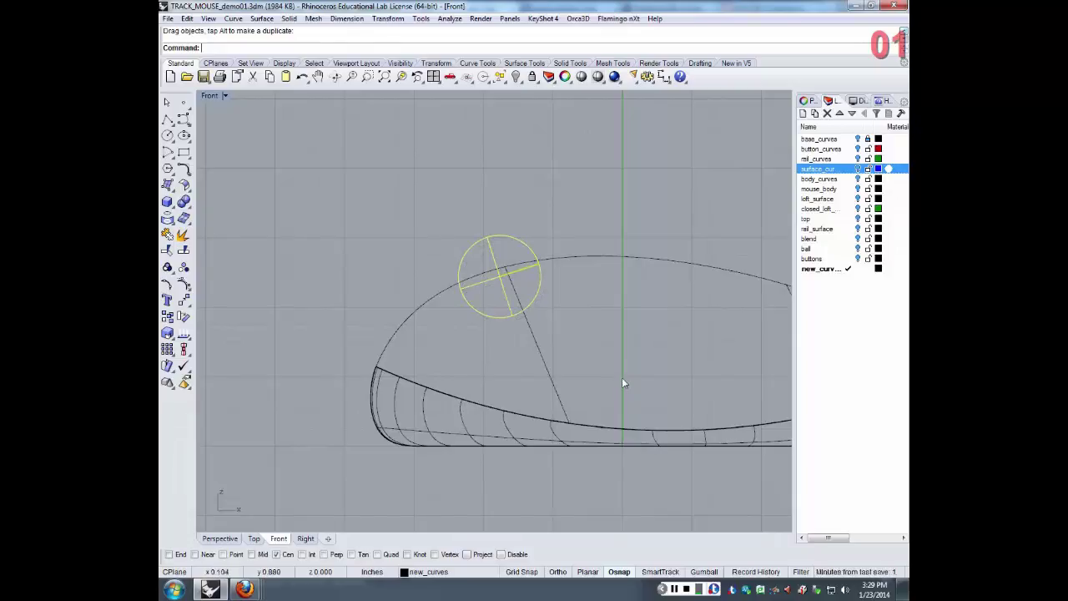
{"action": "left_click", "coordinate": [220, 539]}
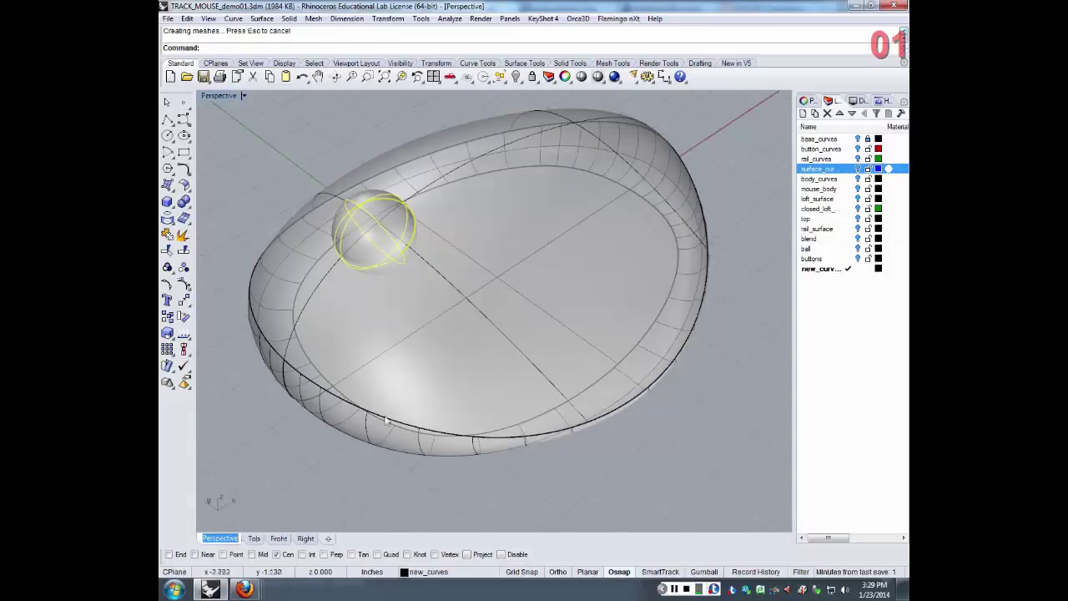
- Create a new layer, Layer 01, move the sphere onto it, and check by switching that layer off and on
{"action": "mouse_move", "coordinate": [386, 421]}
{"action": "right_mouse_down"}
{"action": "mouse_move", "coordinate": [614, 303]}
{"action": "mouse_move", "coordinate": [624, 322]}
{"action": "mouse_move", "coordinate": [501, 298]}
{"action": "mouse_move", "coordinate": [513, 321]}
{"action": "mouse_move", "coordinate": [701, 296]}
{"action": "mouse_move", "coordinate": [556, 315]}
{"action": "mouse_move", "coordinate": [442, 299]}
{"action": "mouse_move", "coordinate": [401, 279]}
{"action": "mouse_move", "coordinate": [477, 257]}
{"action": "right_mouse_up"}
{"action": "scroll", "coordinate": [501, 297], "scroll_direction": "down", "scroll_amount": 3}
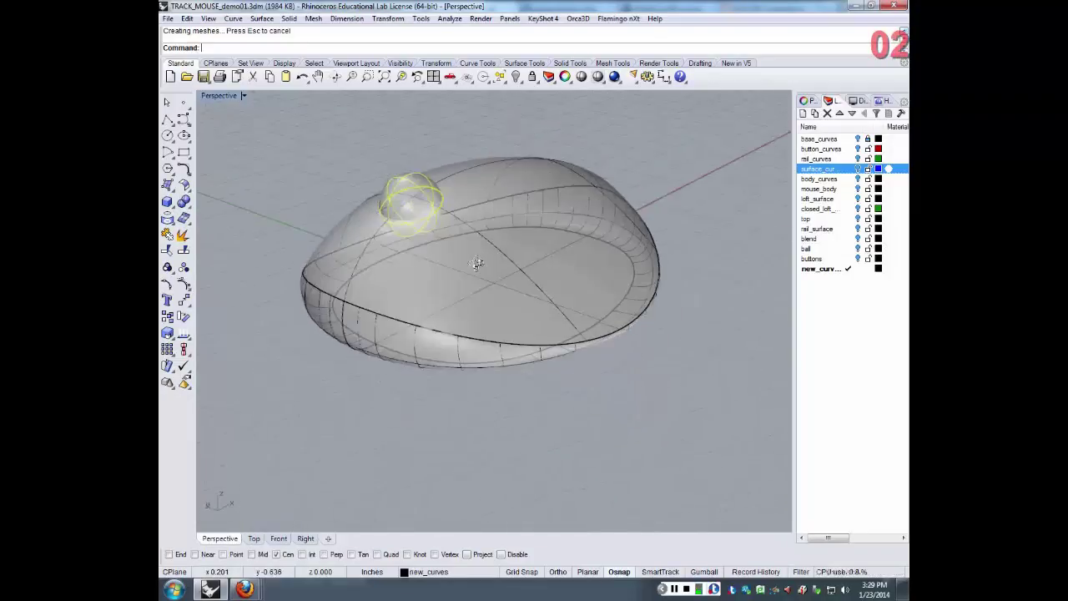
{"action": "left_click", "coordinate": [846, 270]}
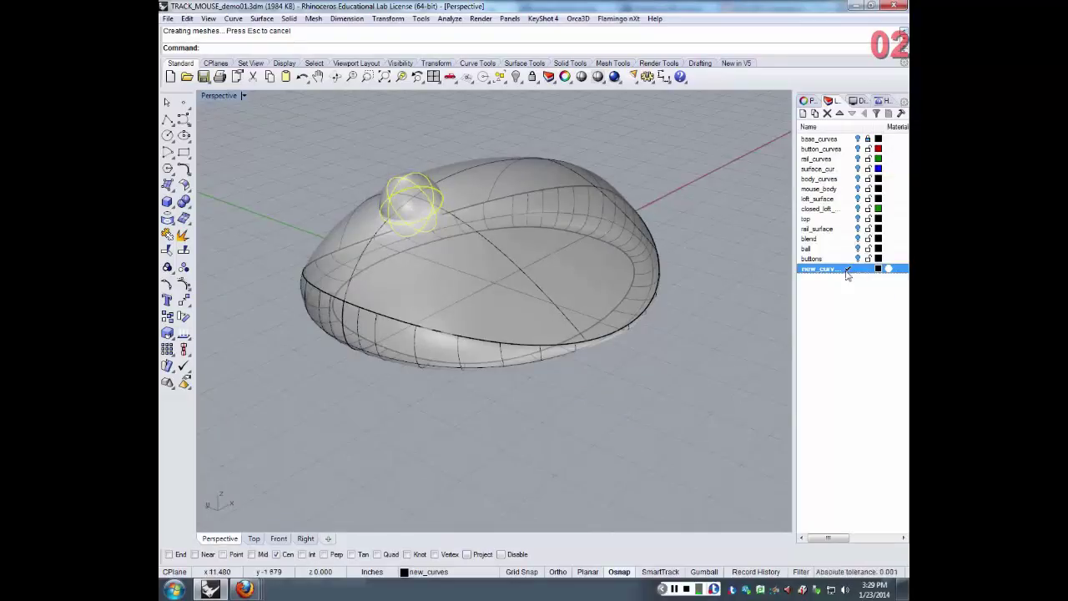
{"action": "left_click", "coordinate": [803, 113]}
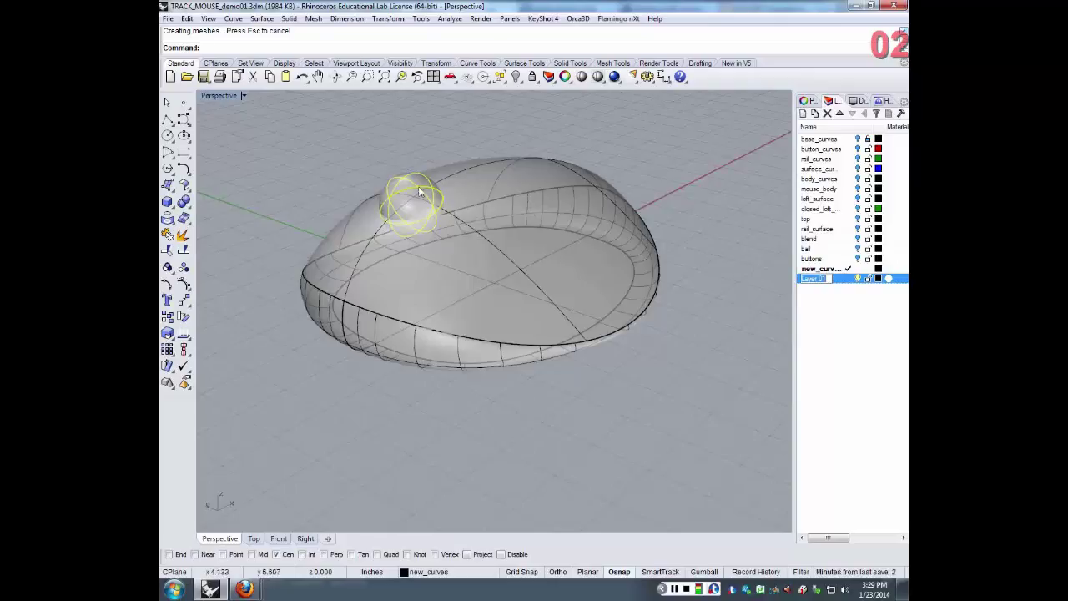
{"action": "key", "text": "Right"}
{"action": "right_click", "coordinate": [866, 278]}
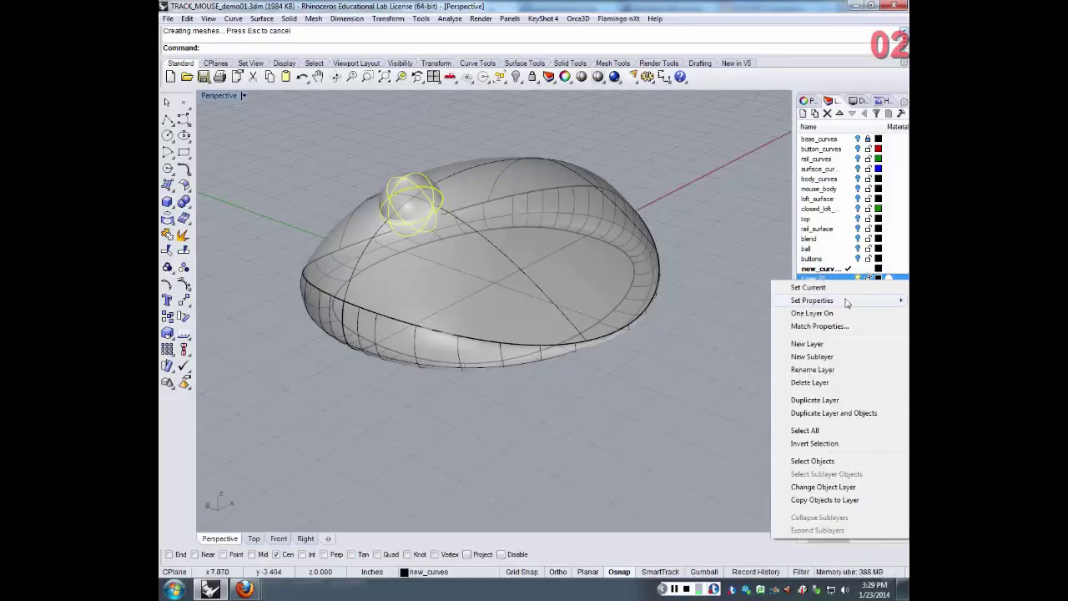
{"action": "left_click", "coordinate": [841, 488]}
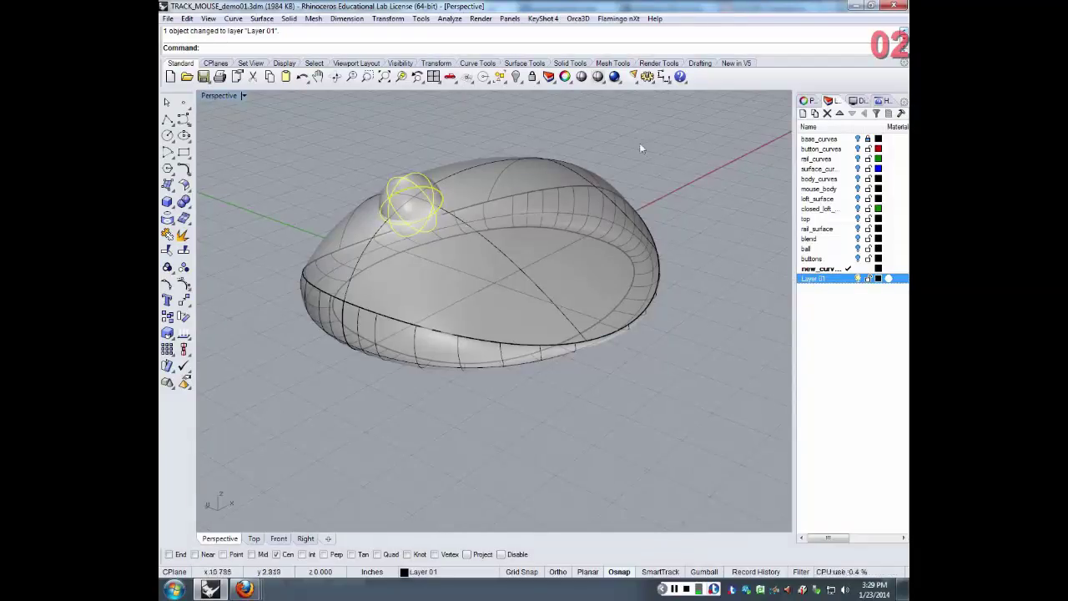
{"action": "left_click", "coordinate": [826, 269]}
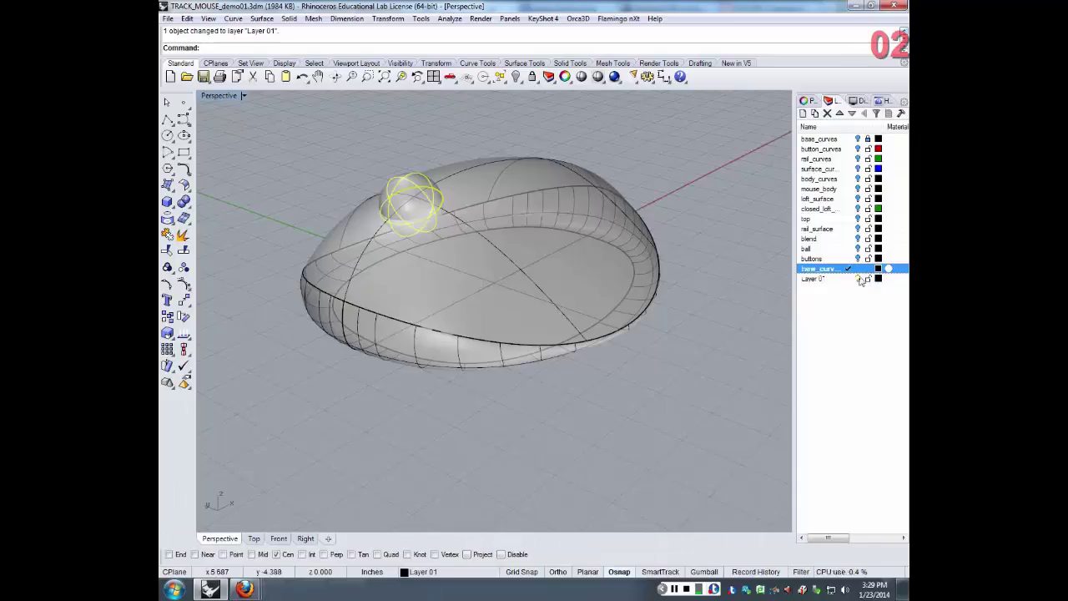
{"action": "left_click", "coordinate": [859, 279]}
{"action": "left_click", "coordinate": [859, 278]}
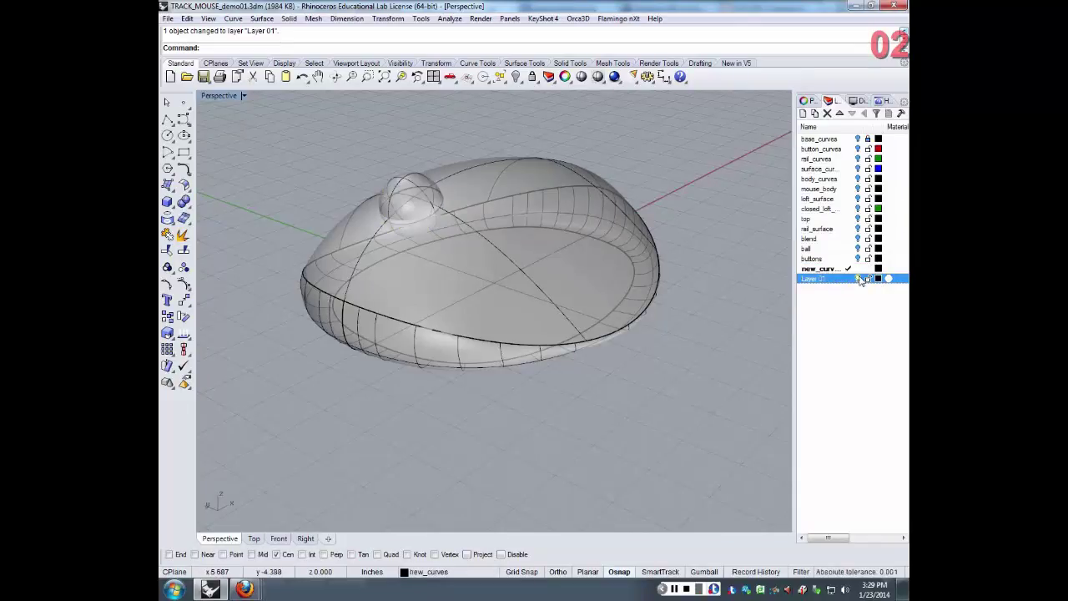
{"action": "left_click_drag", "start_coordinate": [409, 197], "coordinate": [409, 140]}
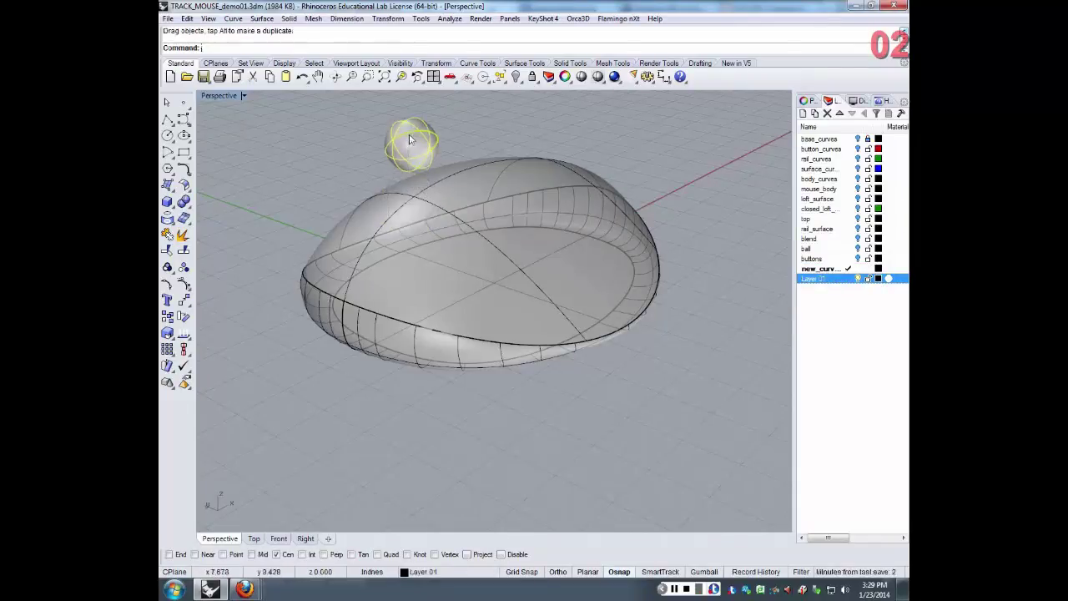
{"action": "key", "text": "ctrl+z"}
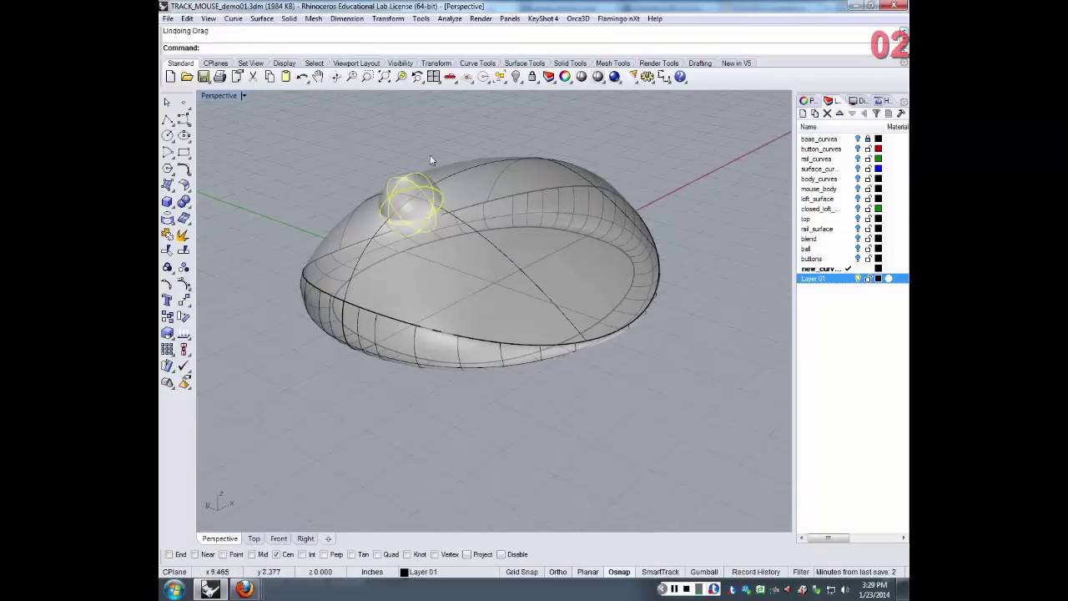
{"action": "key", "text": "ctrl+x"}
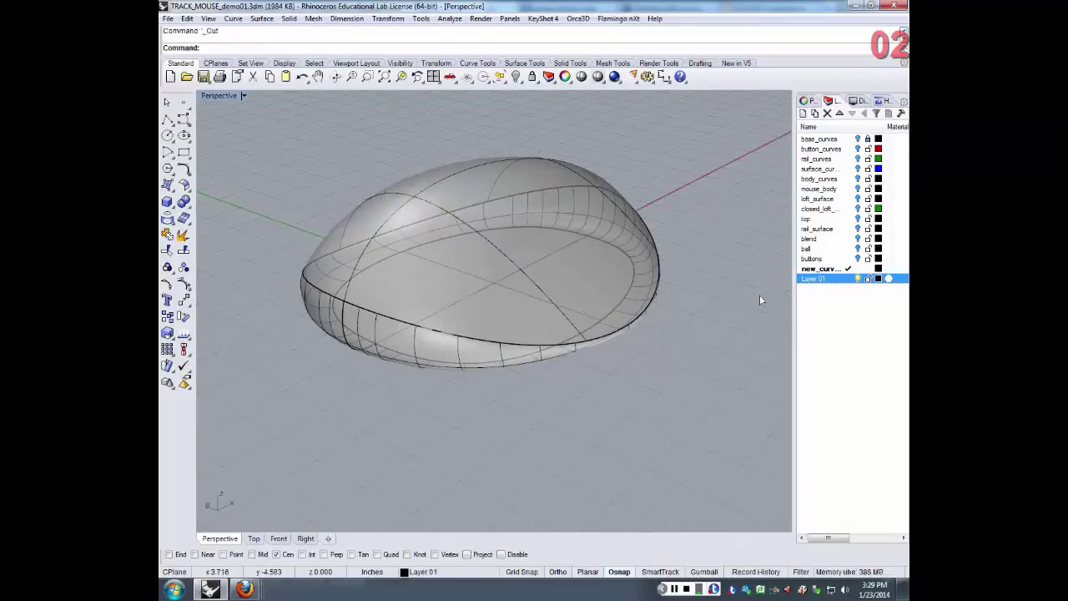
{"action": "key", "text": "ctrl+v"}
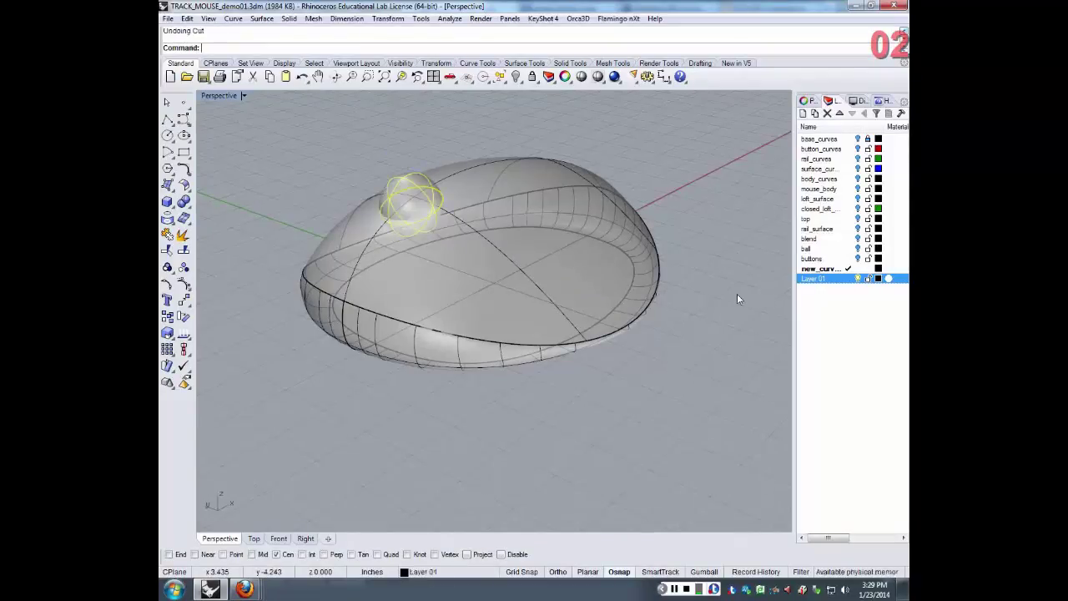
- Duplicate the sphere in place by copying and pasting it, and toggle Layer 01's visibility to check the copy's layer
{"action": "key", "text": "ctrl+c"}
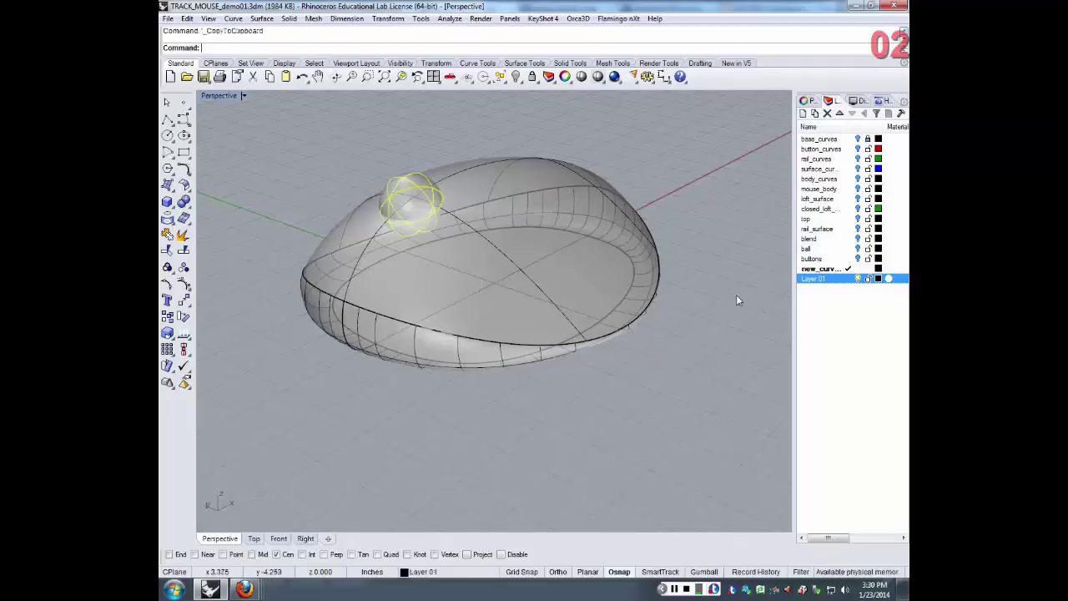
{"action": "left_click", "coordinate": [847, 270]}
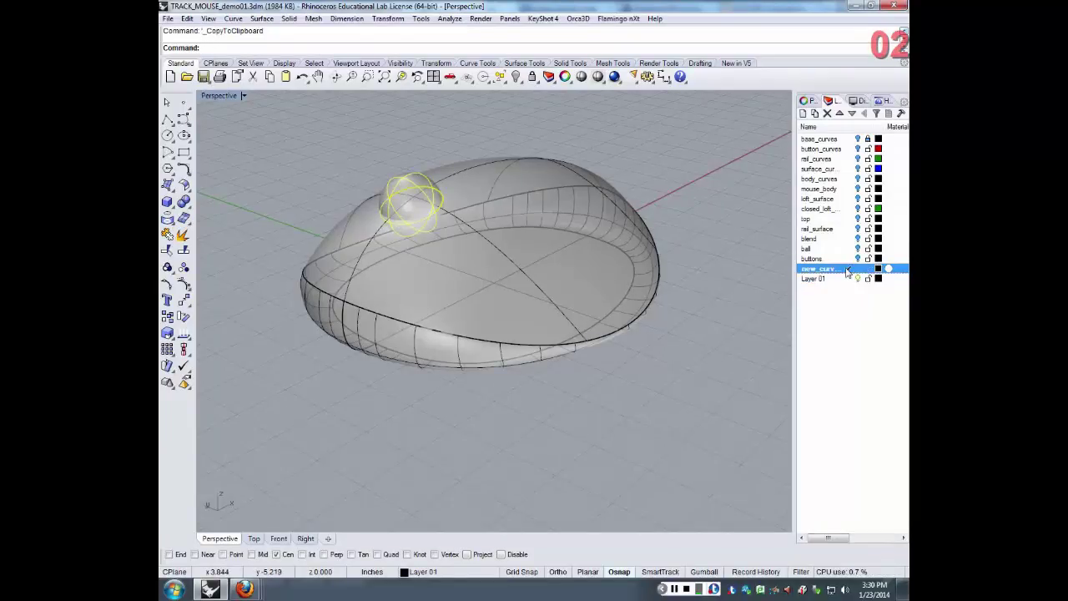
{"action": "key", "text": "ctrl+v"}
{"action": "left_click", "coordinate": [856, 279]}
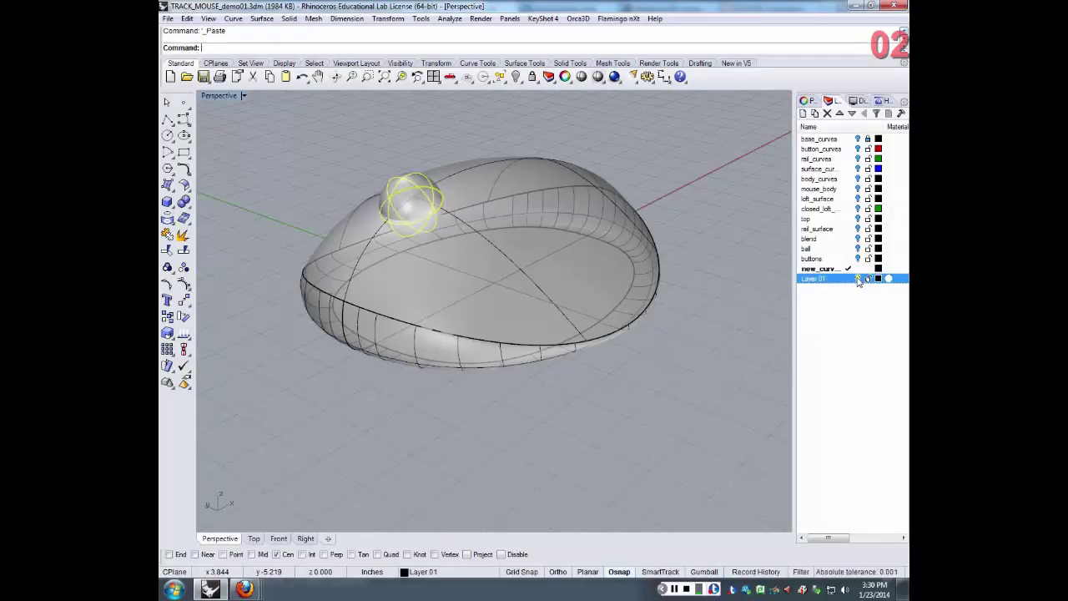
{"action": "left_click", "coordinate": [857, 279]}
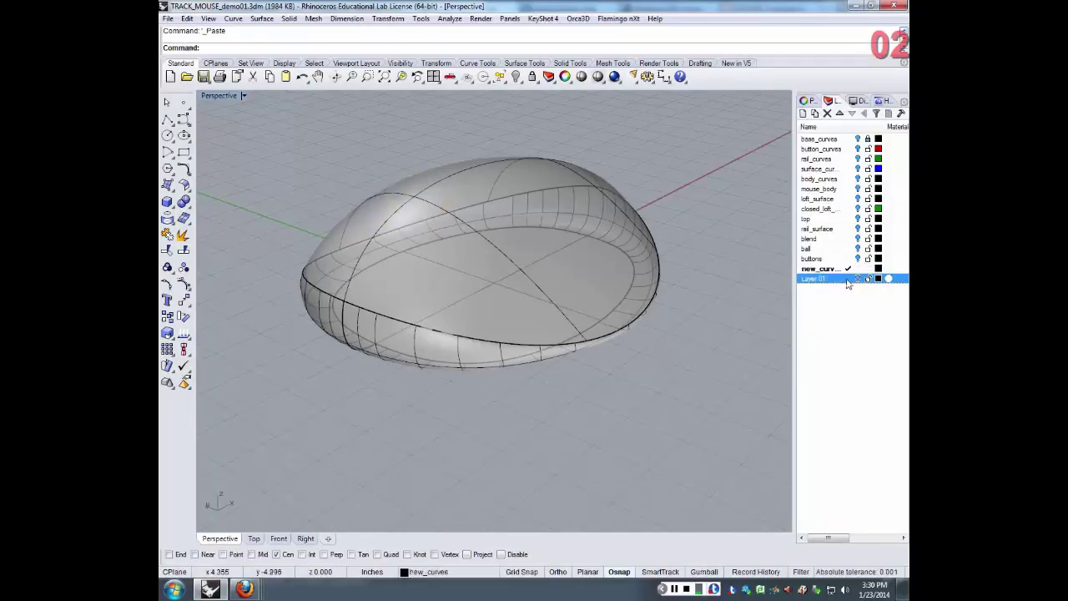
{"action": "left_click", "coordinate": [857, 279]}
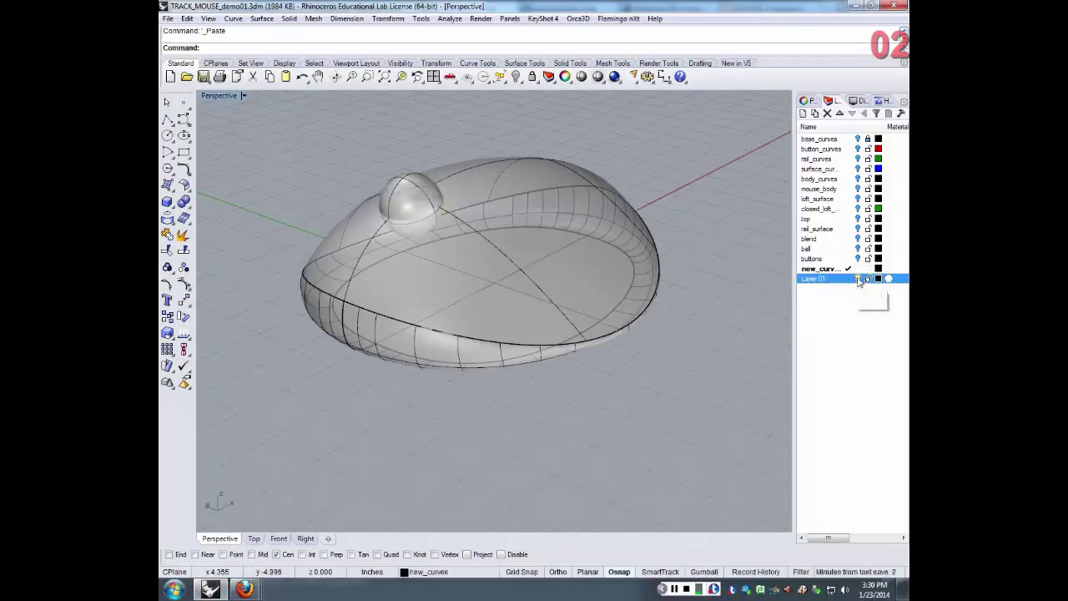
- Move one of the two coincident spheres to the new_curves layer and hide Layer 01
{"action": "left_click", "coordinate": [406, 180]}
{"action": "left_click", "coordinate": [448, 206]}
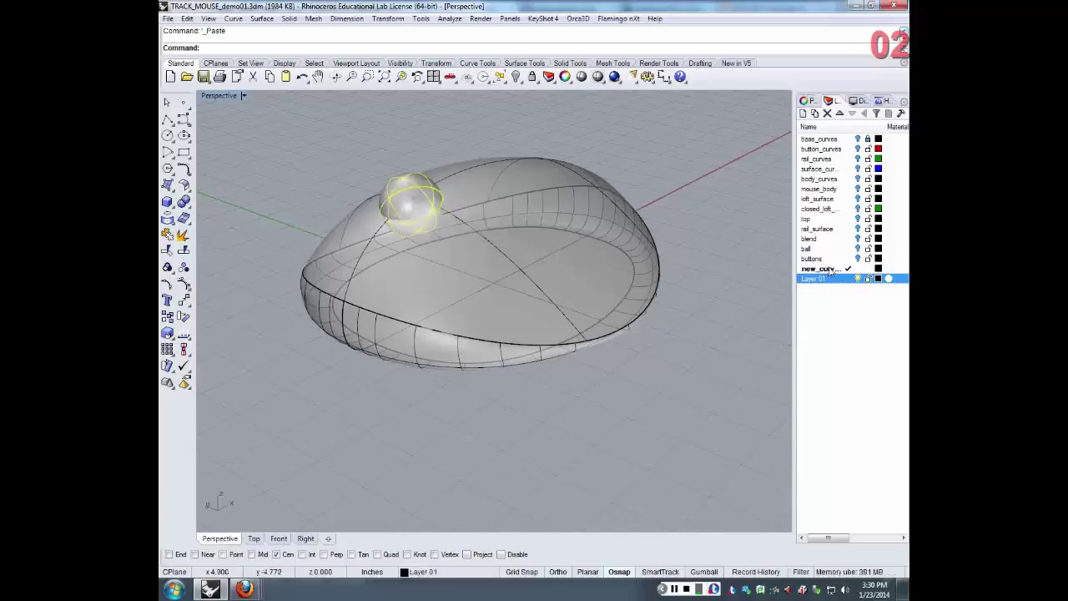
{"action": "right_click", "coordinate": [830, 269]}
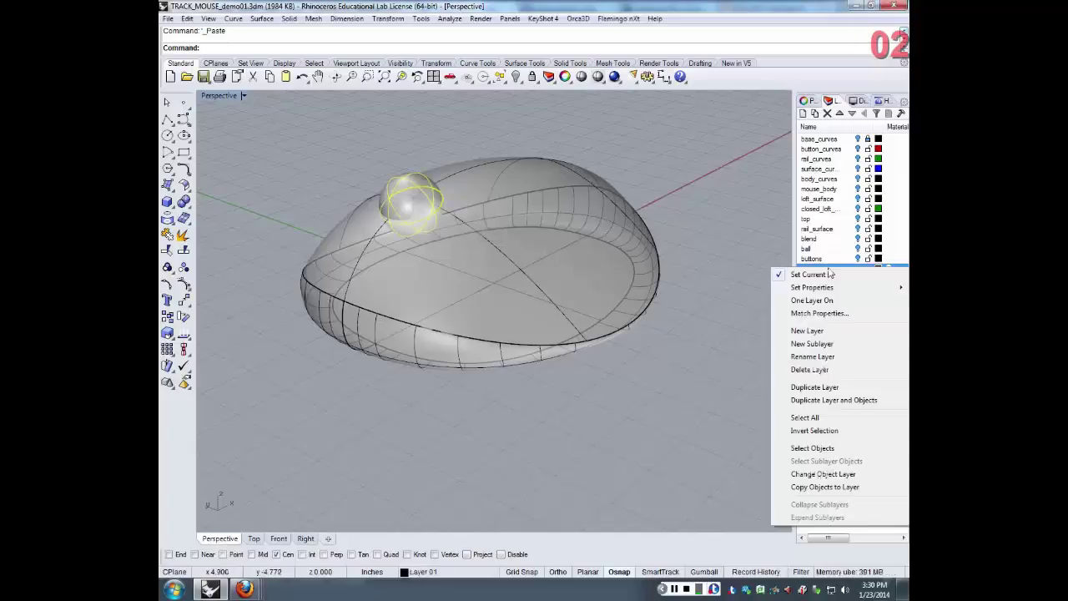
{"action": "left_click", "coordinate": [830, 474]}
{"action": "left_click", "coordinate": [859, 279]}
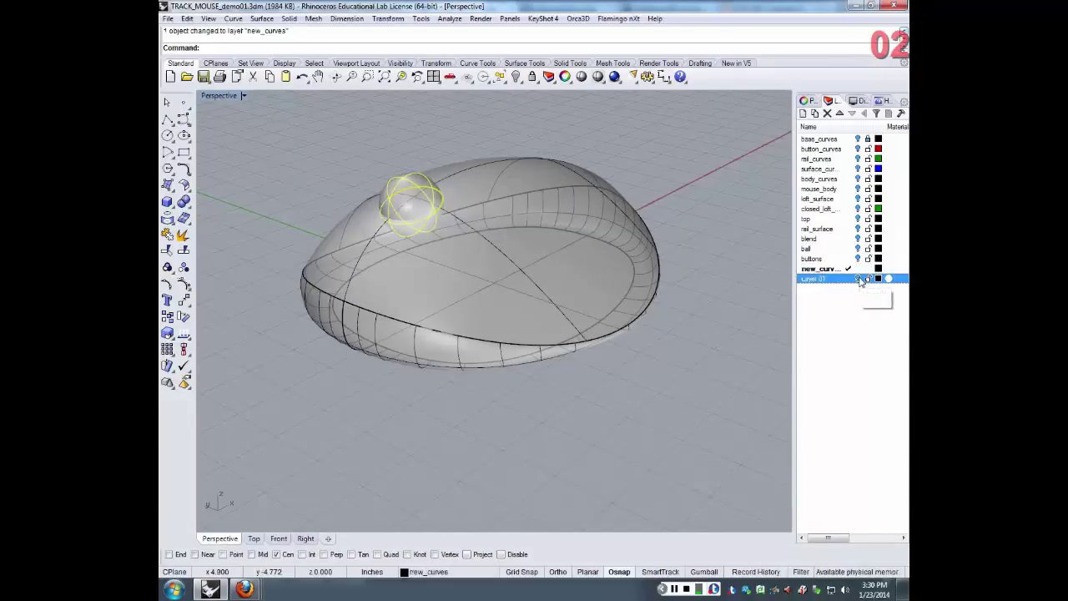
- Subtract the visible sphere from the mouse body with BooleanDifference to cut the track ball socket
{"action": "right_click_drag", "start_coordinate": [586, 172], "coordinate": [677, 201]}
{"action": "left_click", "coordinate": [680, 201]}
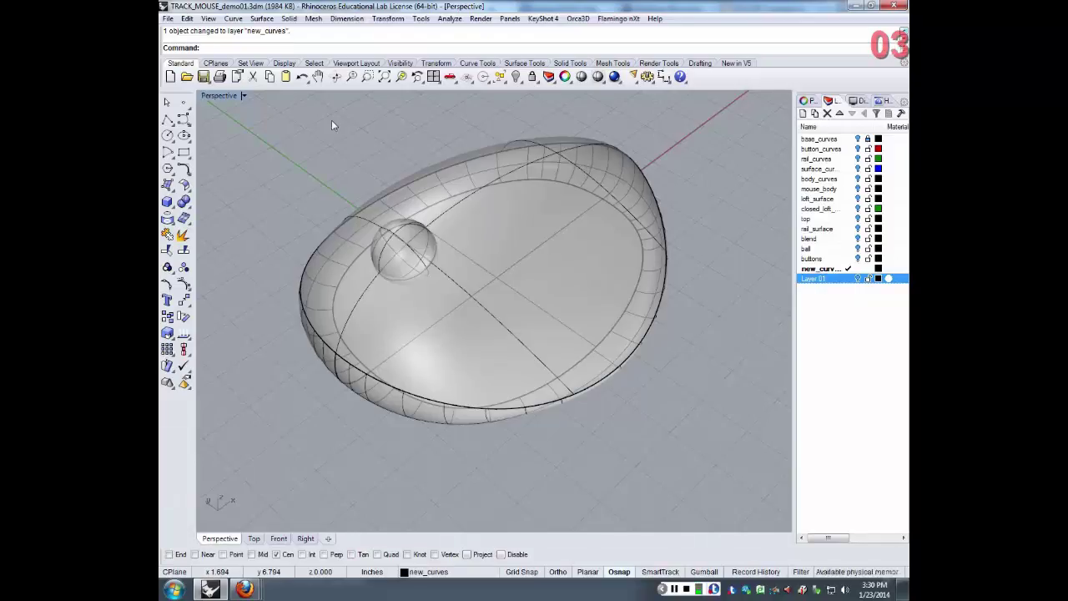
{"action": "type", "text": "BooleanDifference"}
{"action": "key", "text": "Return"}
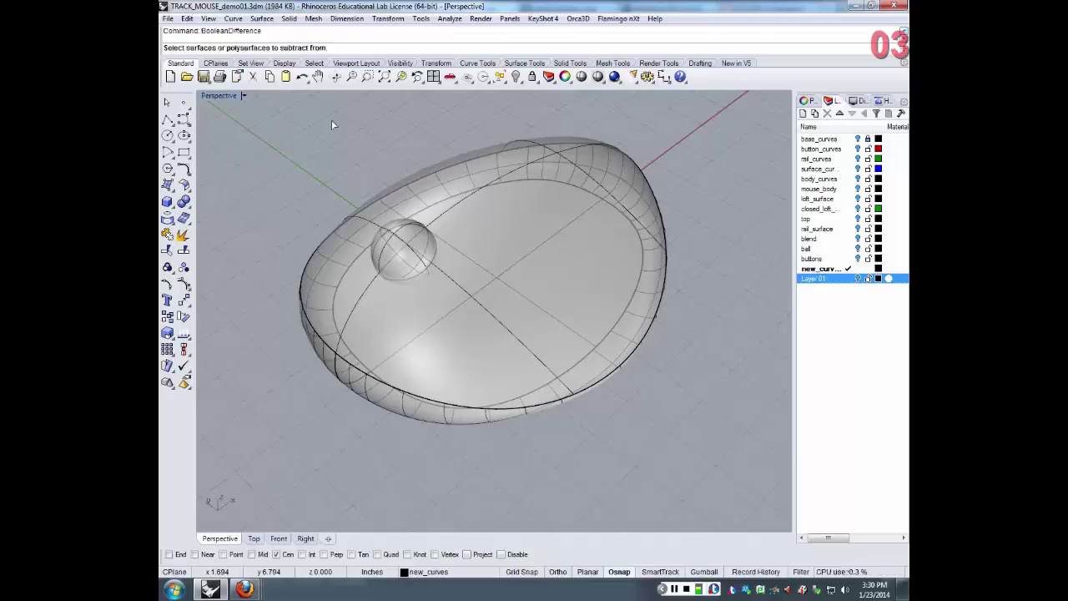
{"action": "left_click", "coordinate": [477, 199]}
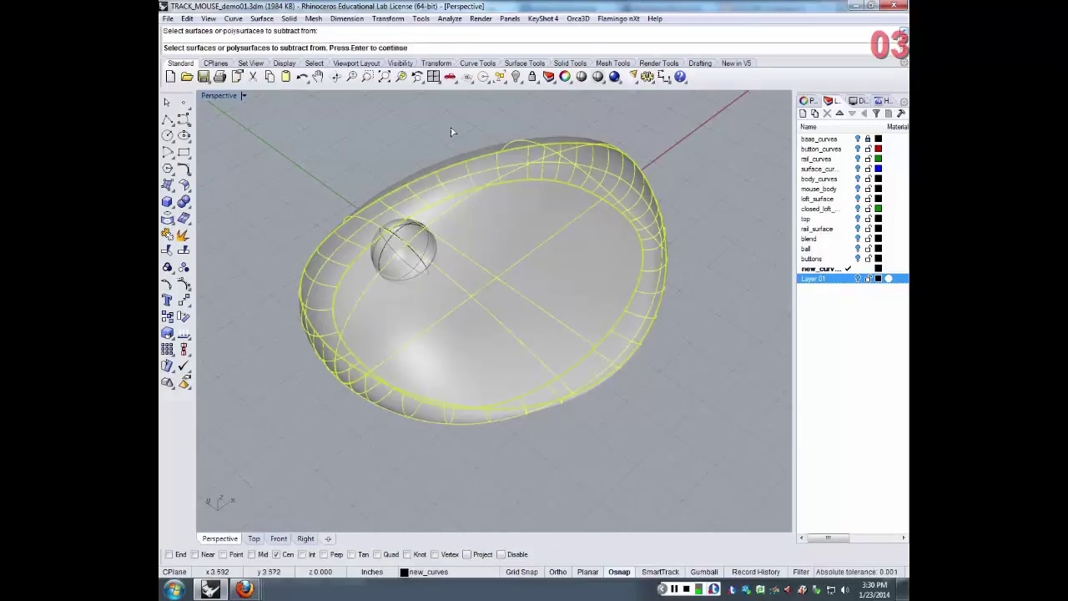
{"action": "key", "text": "Return"}
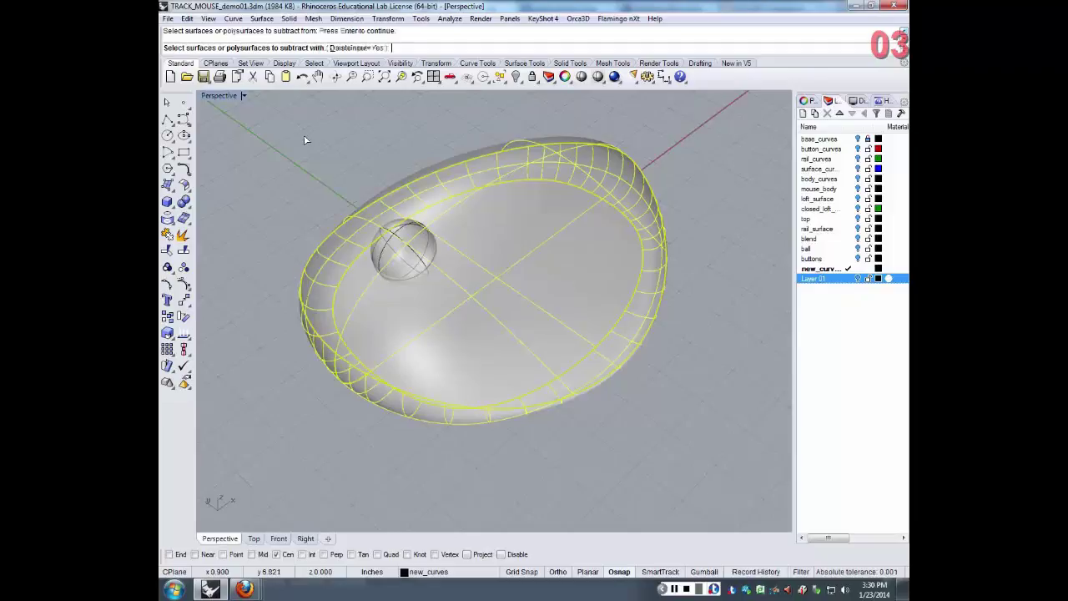
{"action": "left_click", "coordinate": [390, 245]}
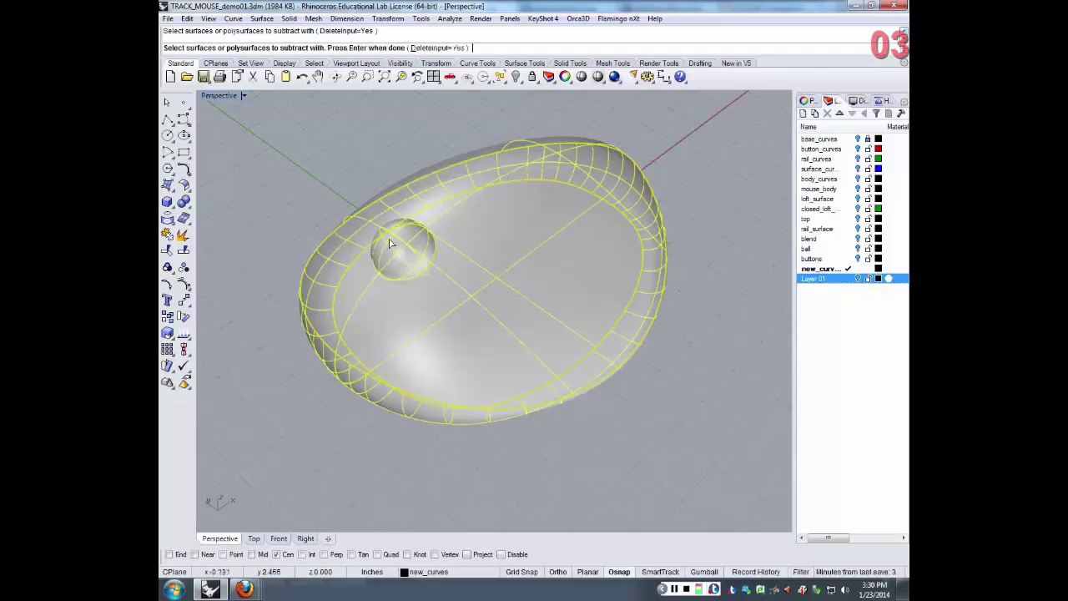
{"action": "key", "text": "Return"}
- Examine the socket with the ball in place by showing Layer 01, and hide the layer again
{"action": "right_click_drag", "start_coordinate": [447, 238], "coordinate": [463, 217]}
{"action": "scroll", "coordinate": [406, 235], "scroll_direction": "up", "scroll_amount": 5}
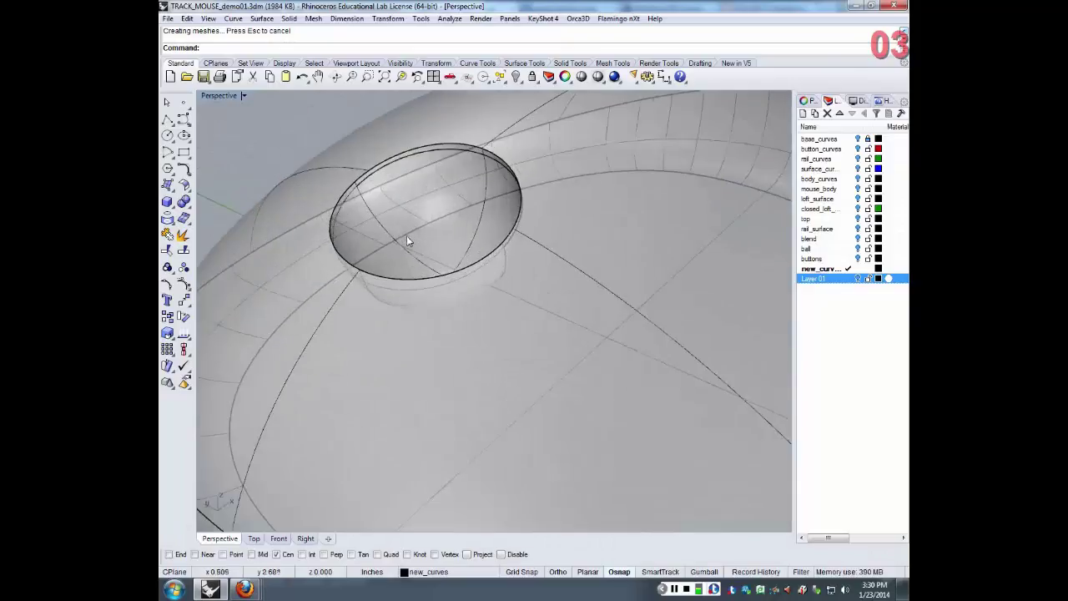
{"action": "left_click", "coordinate": [857, 278]}
{"action": "right_click_drag", "start_coordinate": [621, 321], "coordinate": [592, 288]}
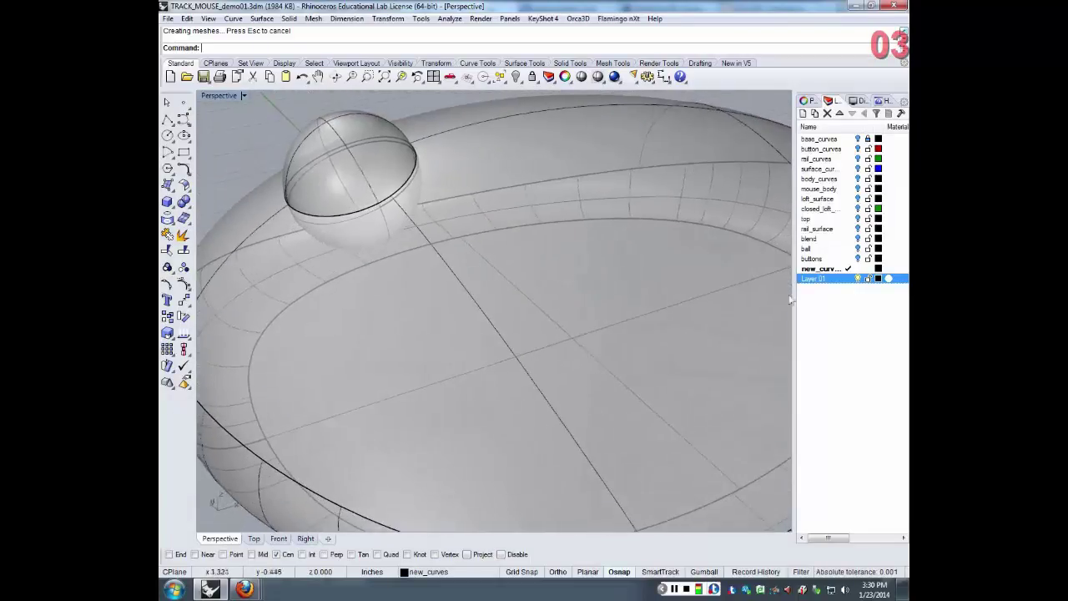
{"action": "left_click", "coordinate": [858, 277]}
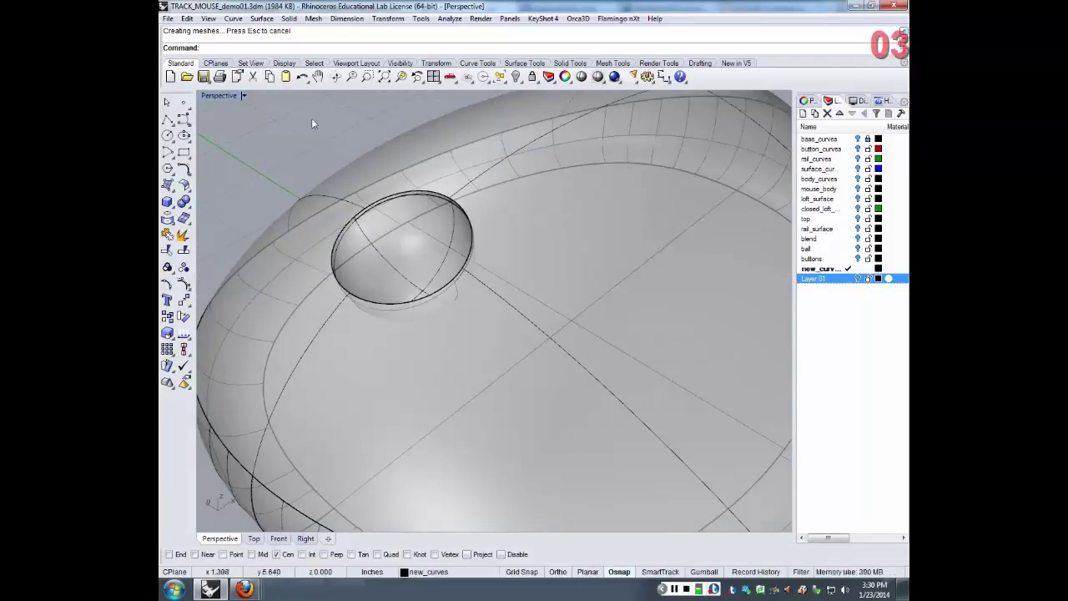
- Fillet the rim edge of the ball socket with FilletEdge at a 0.05 inch radius
{"action": "type", "text": "Fillet"}
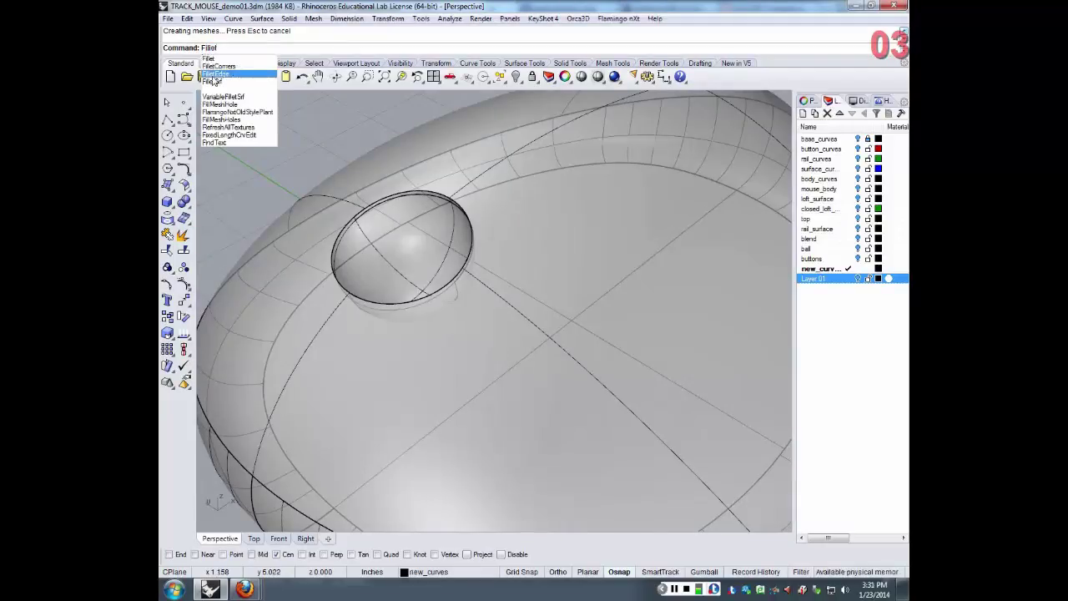
{"action": "key", "text": "Return"}
{"action": "left_click", "coordinate": [401, 195]}
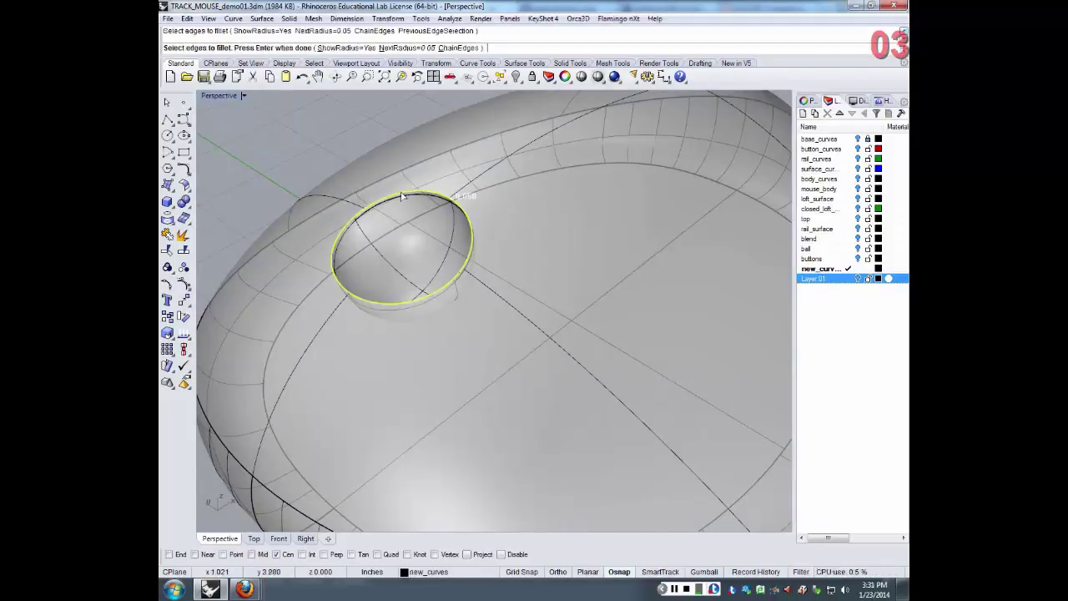
{"action": "key", "text": "Return"}
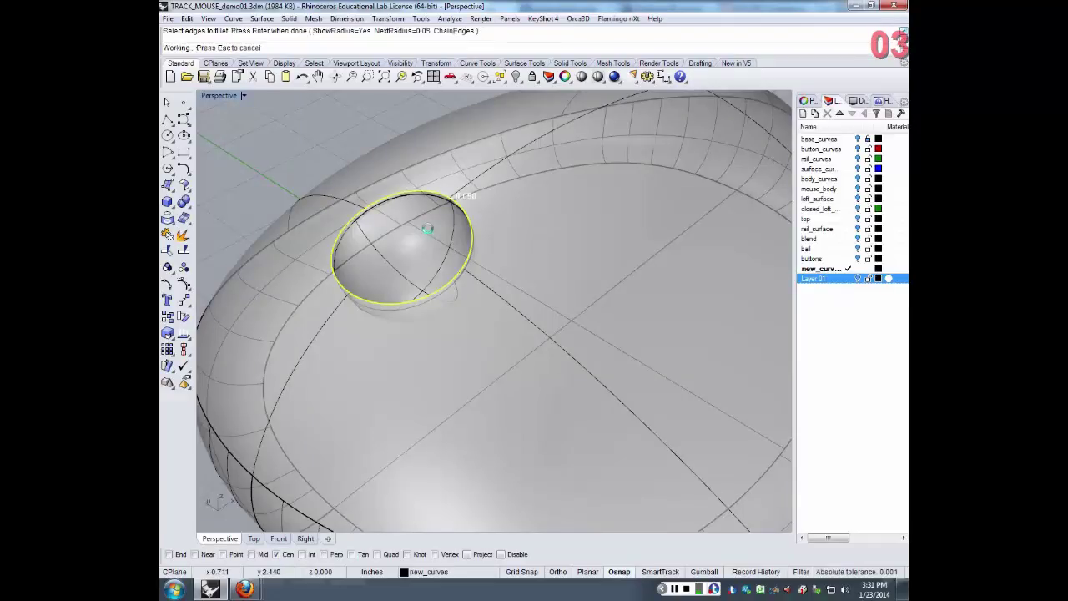
{"action": "scroll", "coordinate": [442, 218], "scroll_direction": "up", "scroll_amount": 4}
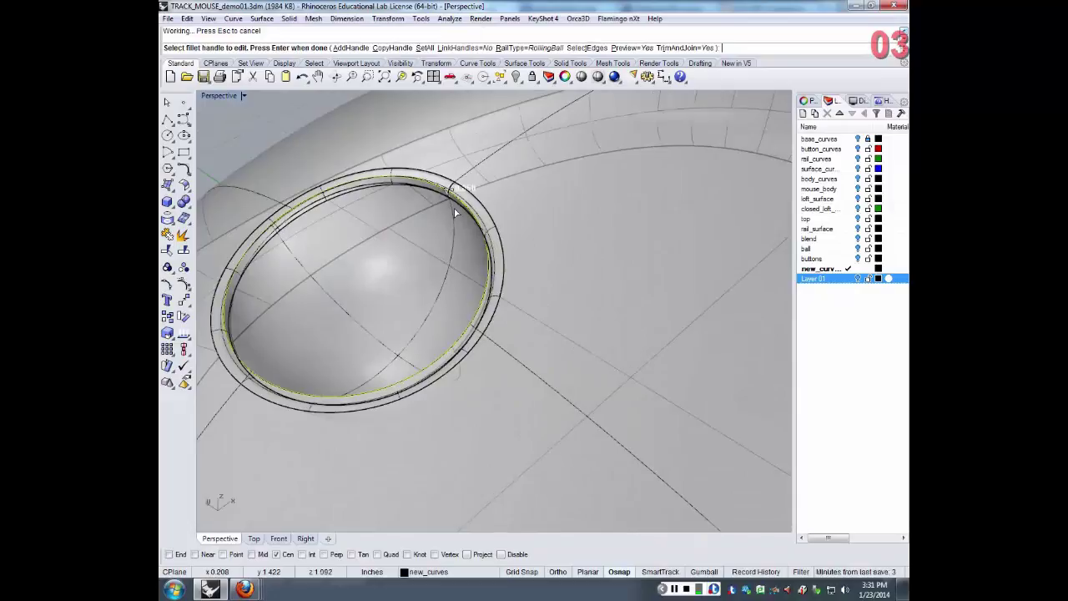
{"action": "key", "text": "Return"}
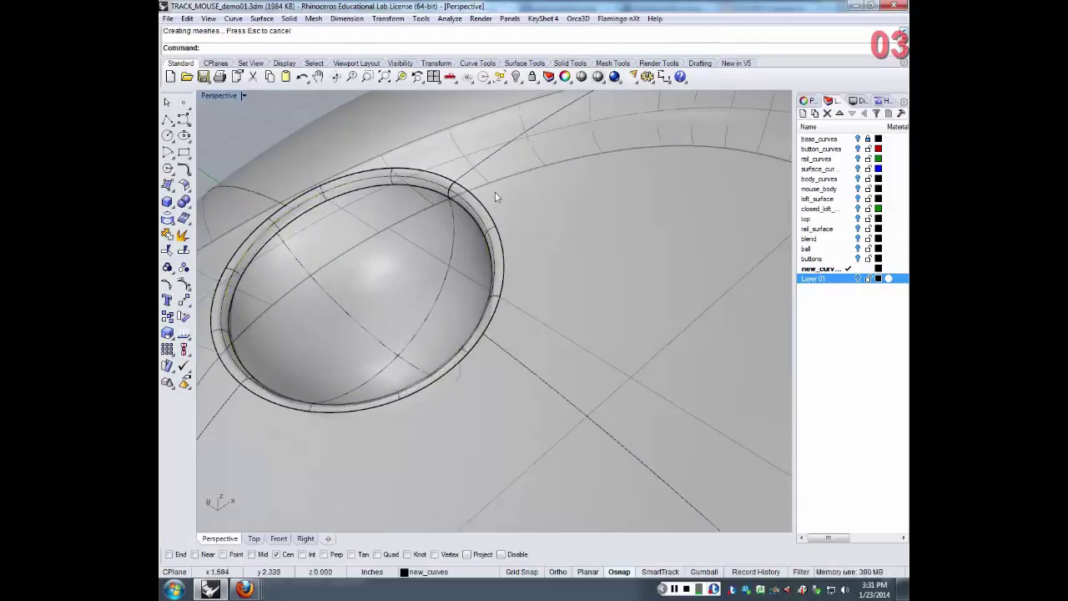
- Show Layer 01 and inspect how the ball sits inside the filleted socket rim
{"action": "right_click_drag", "start_coordinate": [493, 195], "coordinate": [431, 195]}
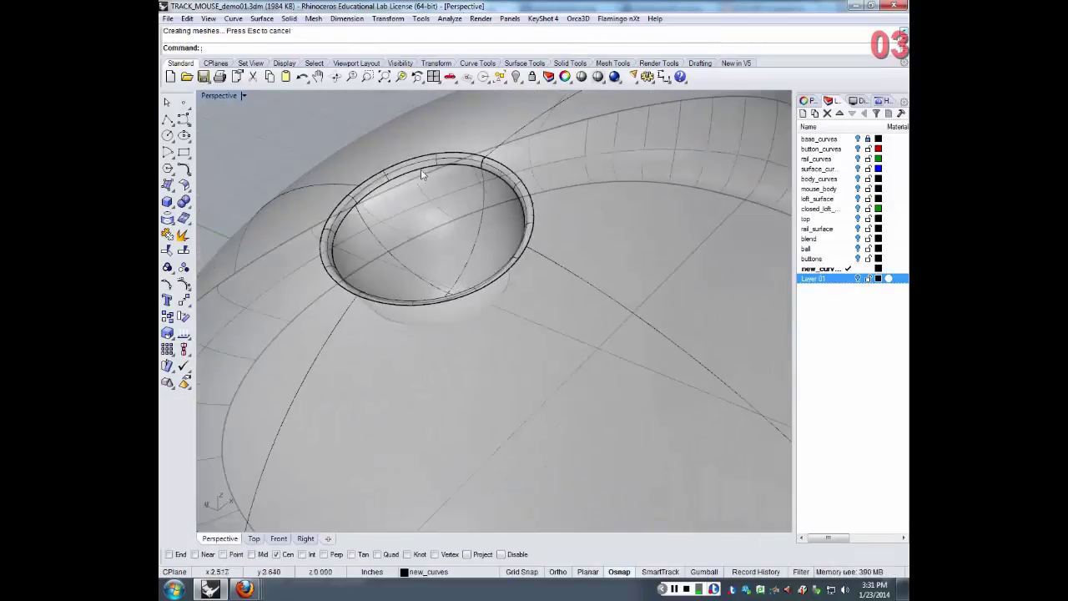
{"action": "left_click", "coordinate": [428, 185]}
{"action": "key", "text": "Escape"}
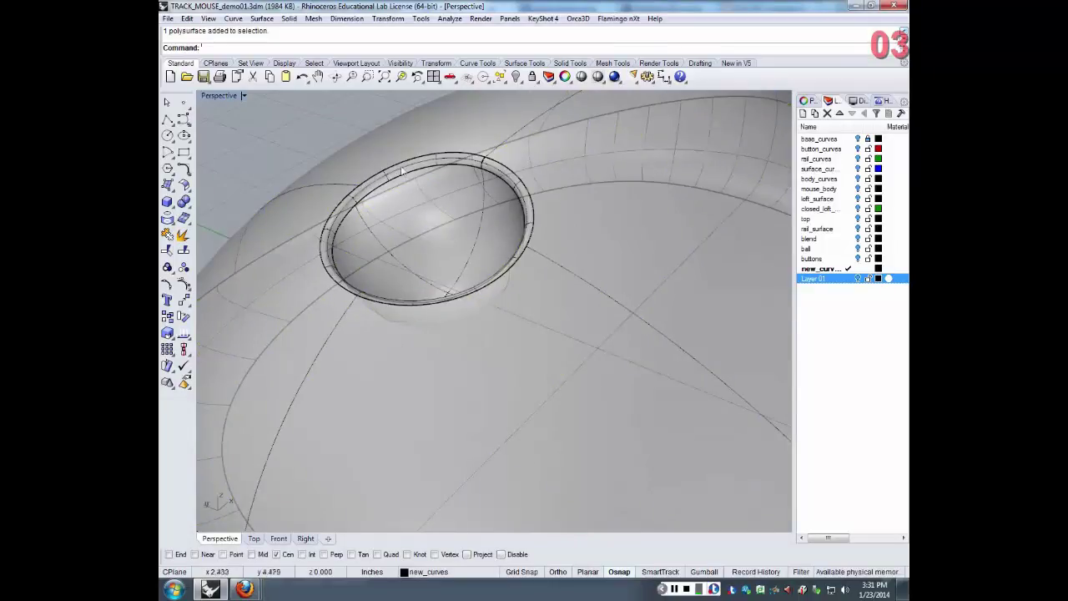
{"action": "right_click_drag", "start_coordinate": [667, 350], "coordinate": [615, 370]}
{"action": "scroll", "coordinate": [589, 357], "scroll_direction": "up", "scroll_amount": 3}
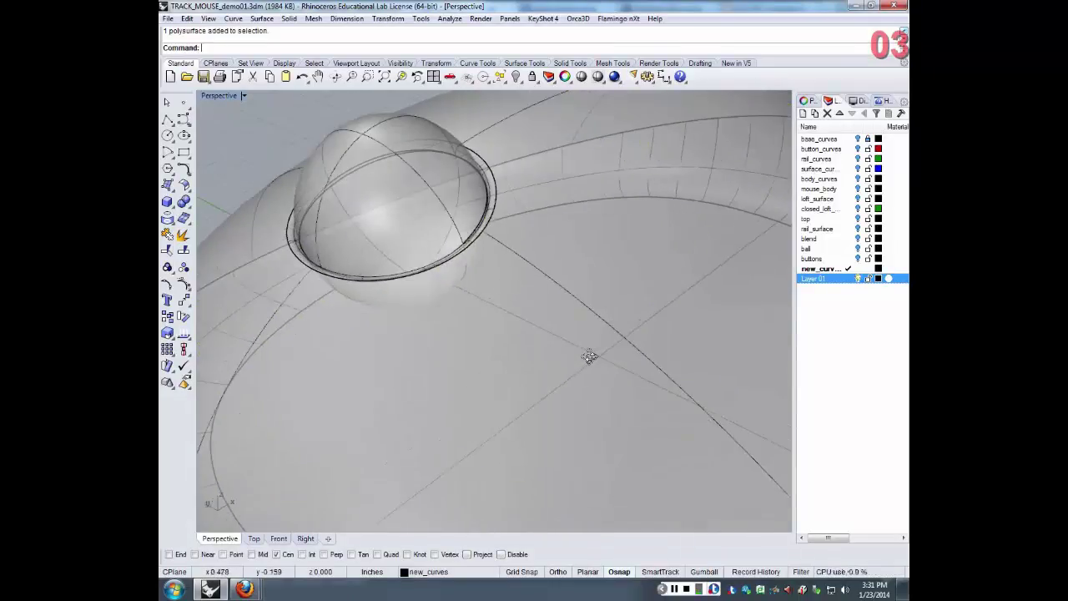
- Try scaling the track ball about its center by a factor of 0.9, and undo that scale
{"action": "scroll", "coordinate": [553, 317], "scroll_direction": "up", "scroll_amount": 3}
{"action": "right_click_drag", "start_coordinate": [553, 317], "coordinate": [415, 97]}
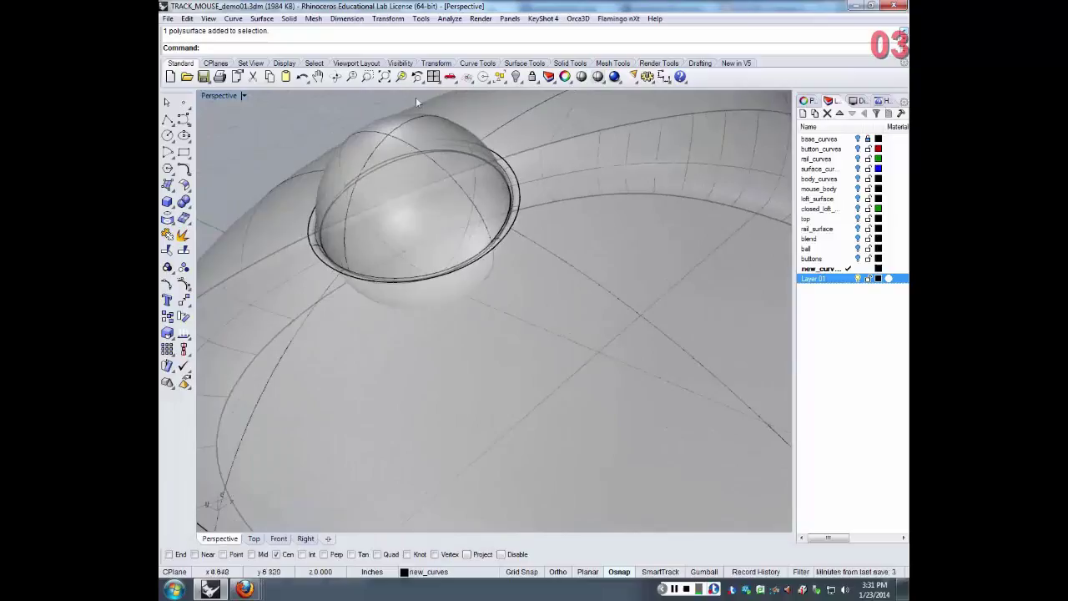
{"action": "left_click", "coordinate": [389, 140]}
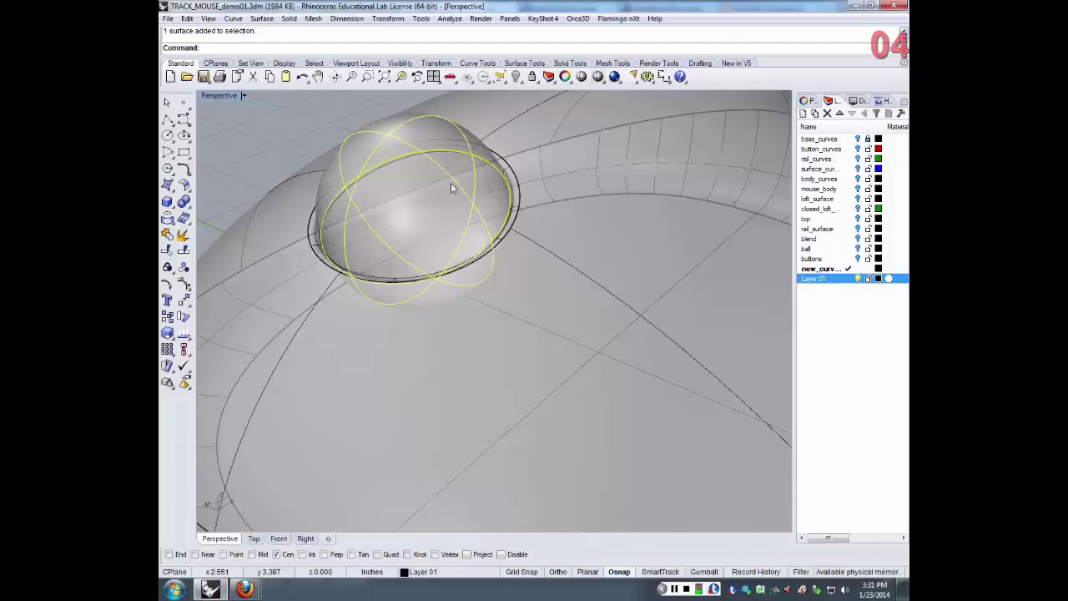
{"action": "type", "text": "Scale"}
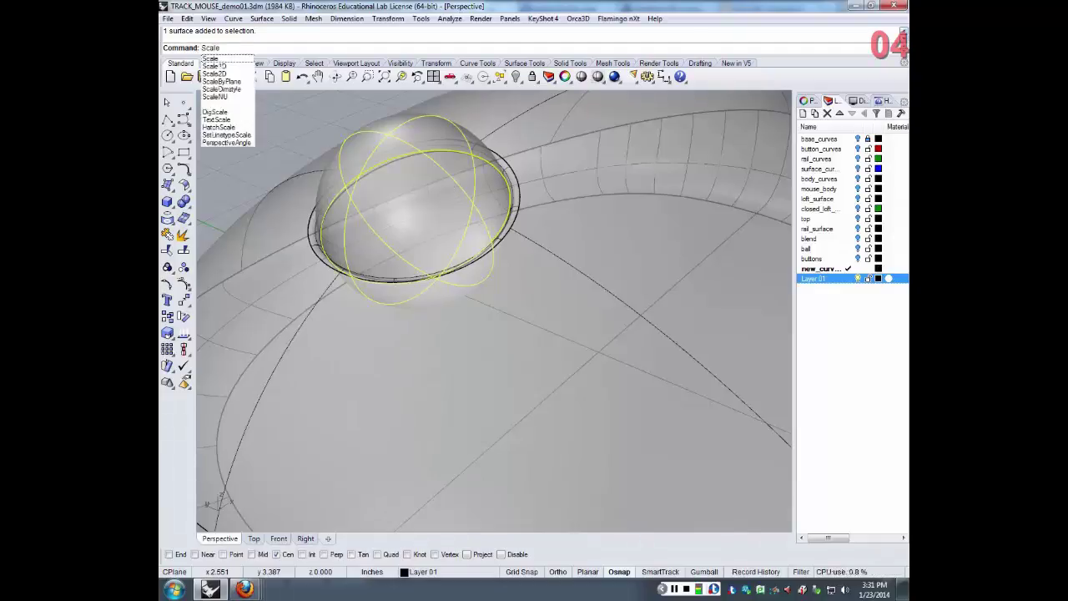
{"action": "key", "text": "Return"}
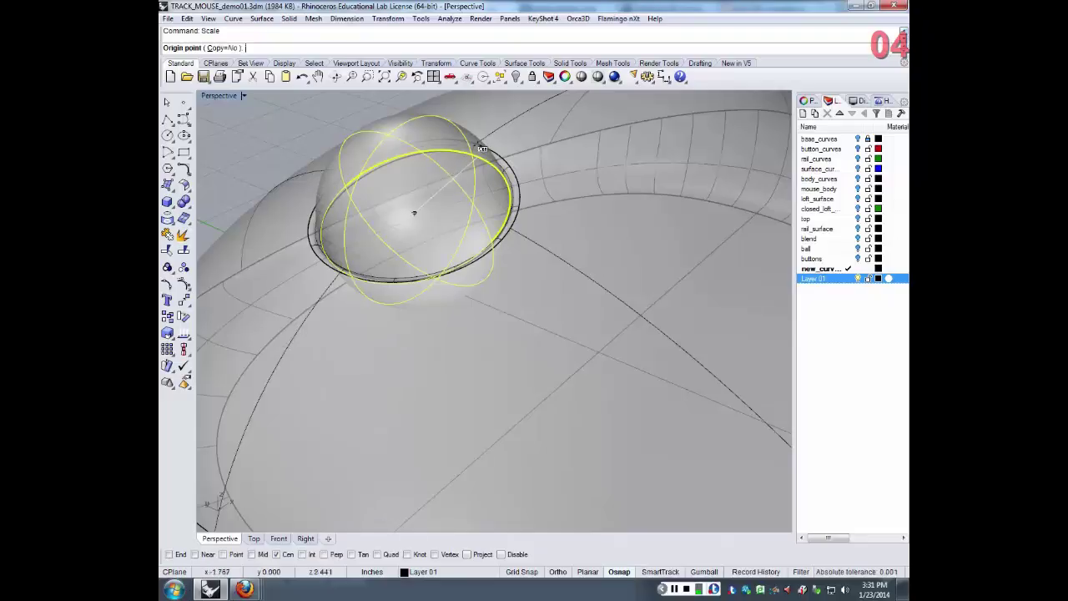
{"action": "left_click", "coordinate": [483, 148]}
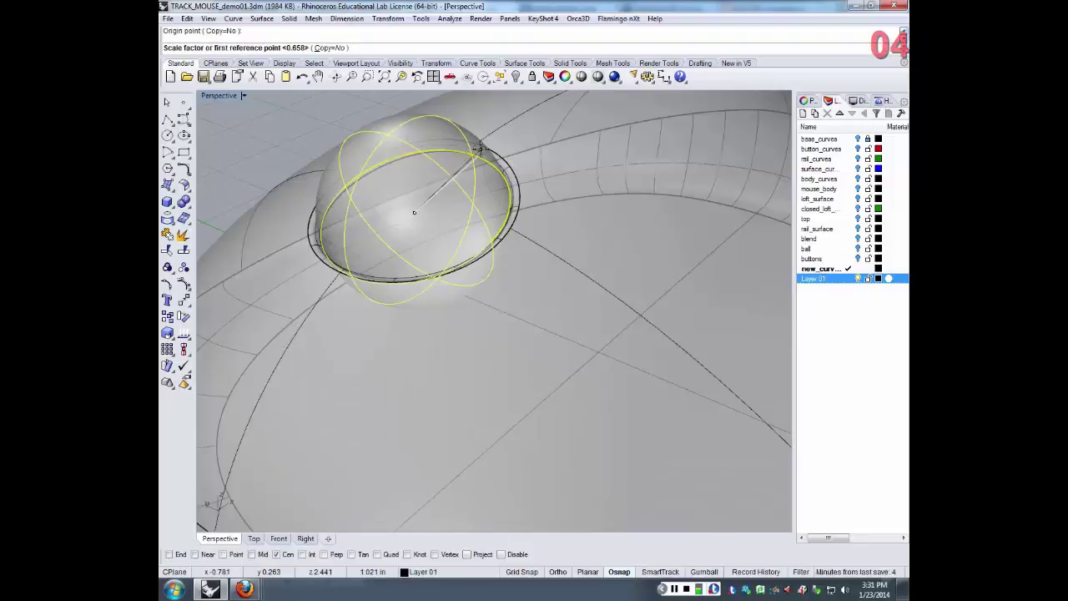
{"action": "type", "text": ".9"}
{"action": "key", "text": "Return"}
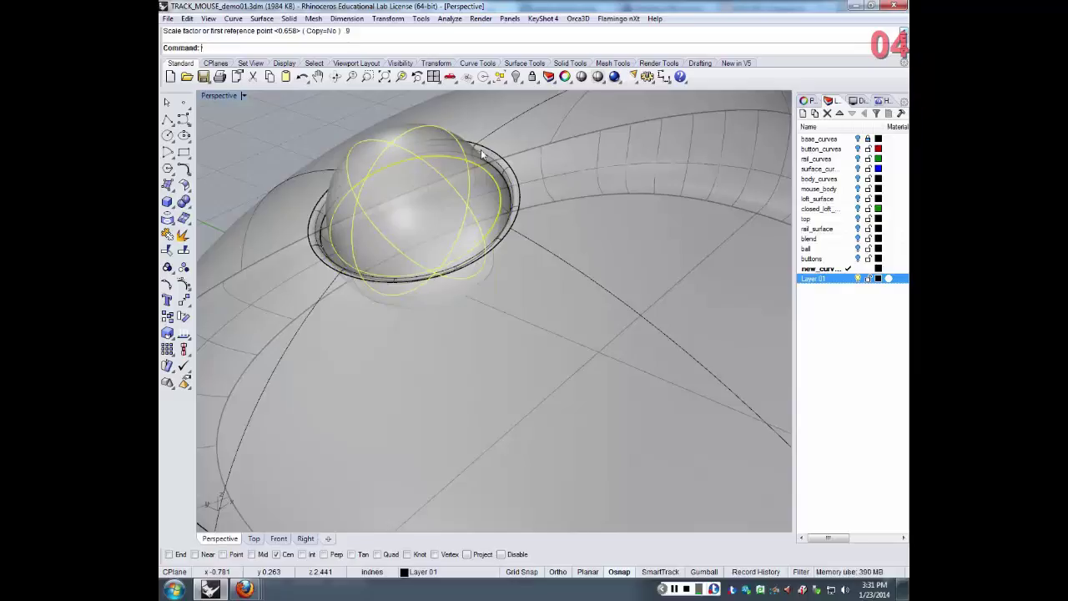
{"action": "right_click_drag", "start_coordinate": [455, 255], "coordinate": [415, 225], "text": "shift"}
{"action": "key", "text": "ctrl+z"}
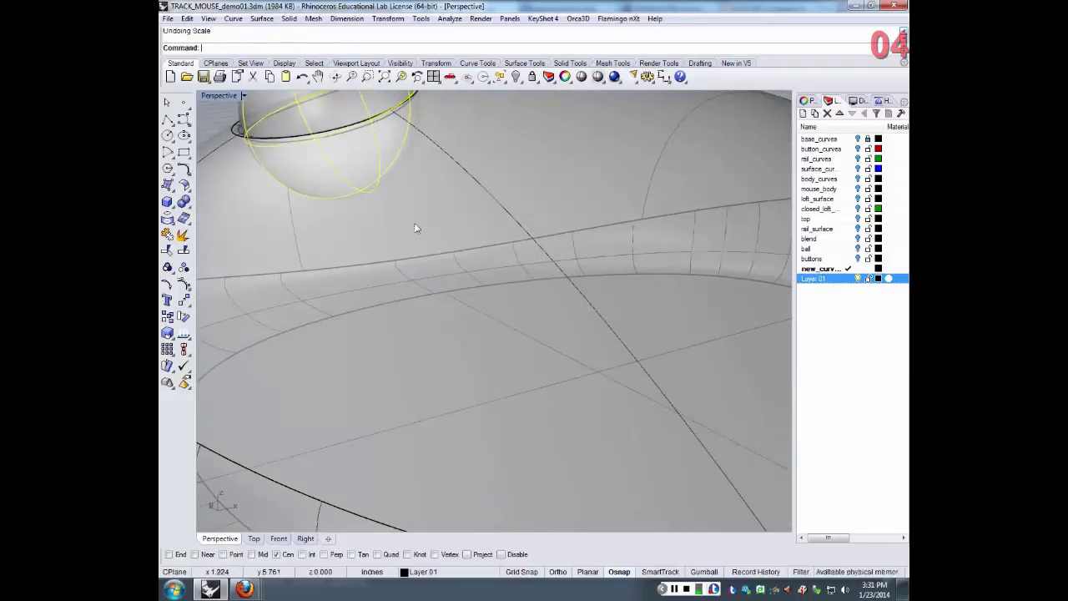
- Scale the track ball uniformly about its center by a factor of 0.98
{"action": "key", "text": "Return"}
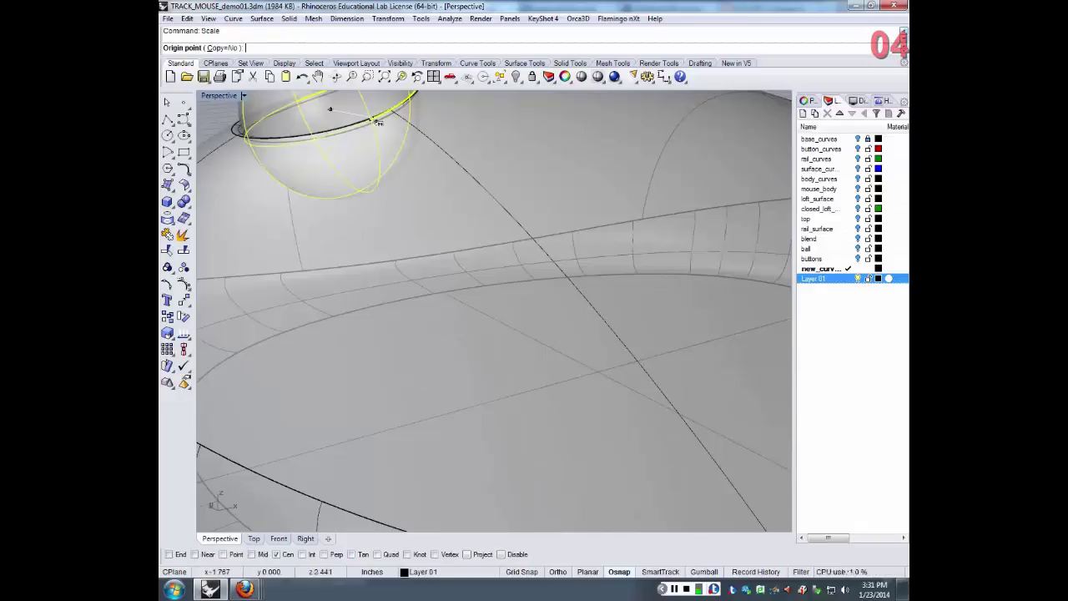
{"action": "left_click", "coordinate": [377, 123]}
{"action": "type", "text": ".98"}
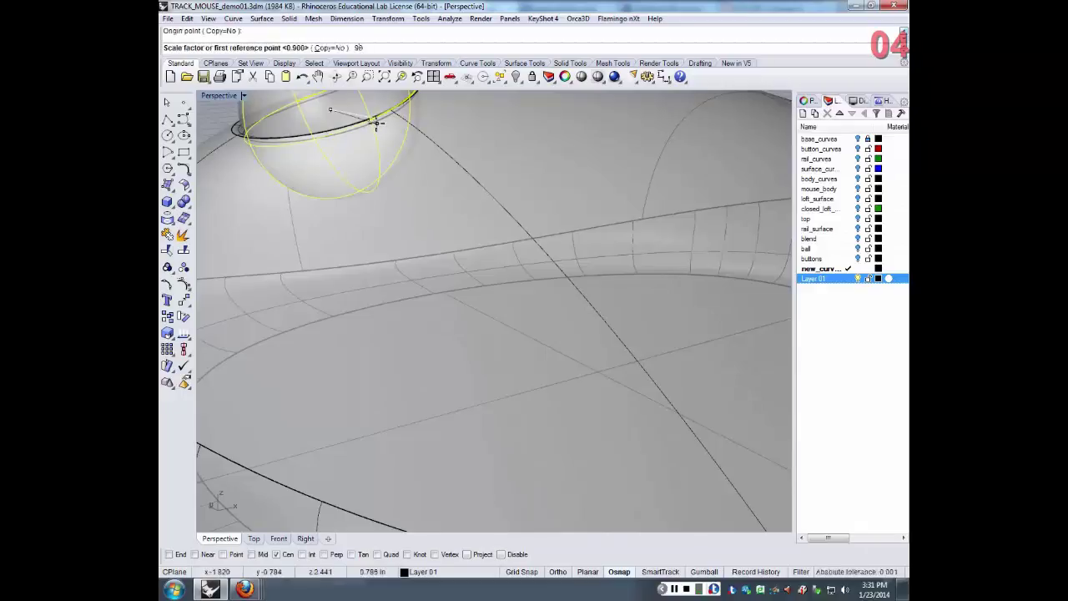
{"action": "key", "text": "Return"}
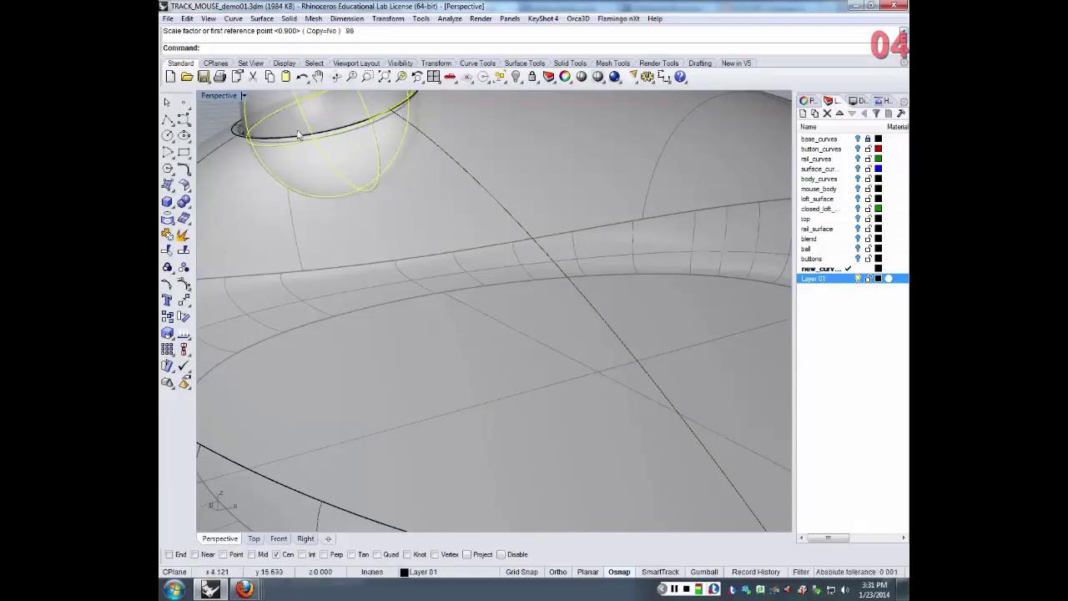
- Examine the clearance between the scaled ball and its socket in the Perspective and Front views
{"action": "right_click_drag", "start_coordinate": [368, 166], "coordinate": [319, 229]}
{"action": "scroll", "coordinate": [320, 230], "scroll_direction": "up", "scroll_amount": 3}
{"action": "scroll", "coordinate": [307, 244], "scroll_direction": "up", "scroll_amount": 5}
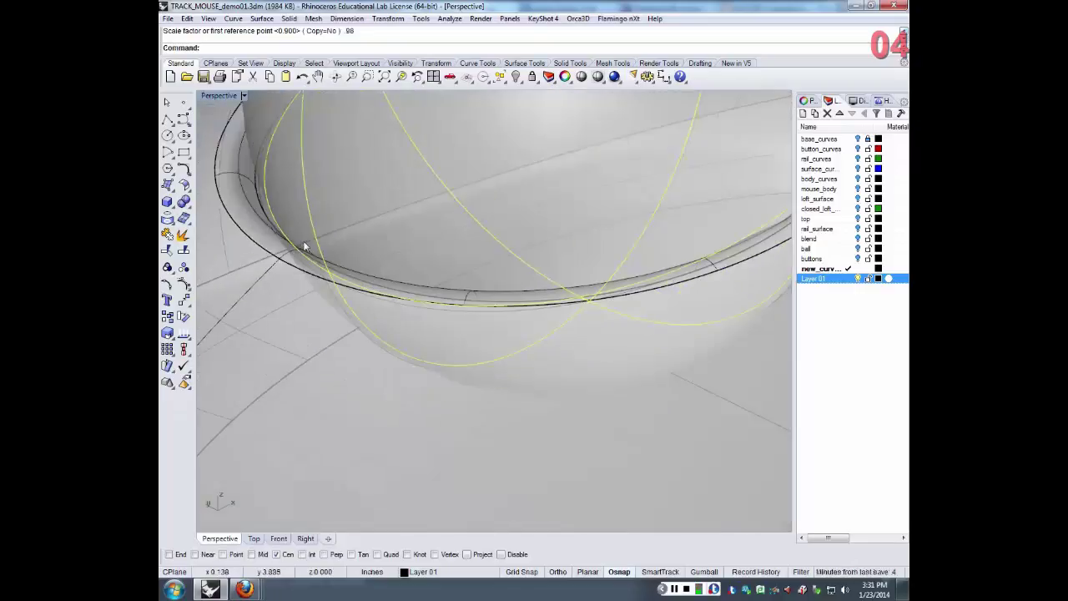
{"action": "right_click_drag", "start_coordinate": [312, 243], "coordinate": [295, 248], "text": "shift"}
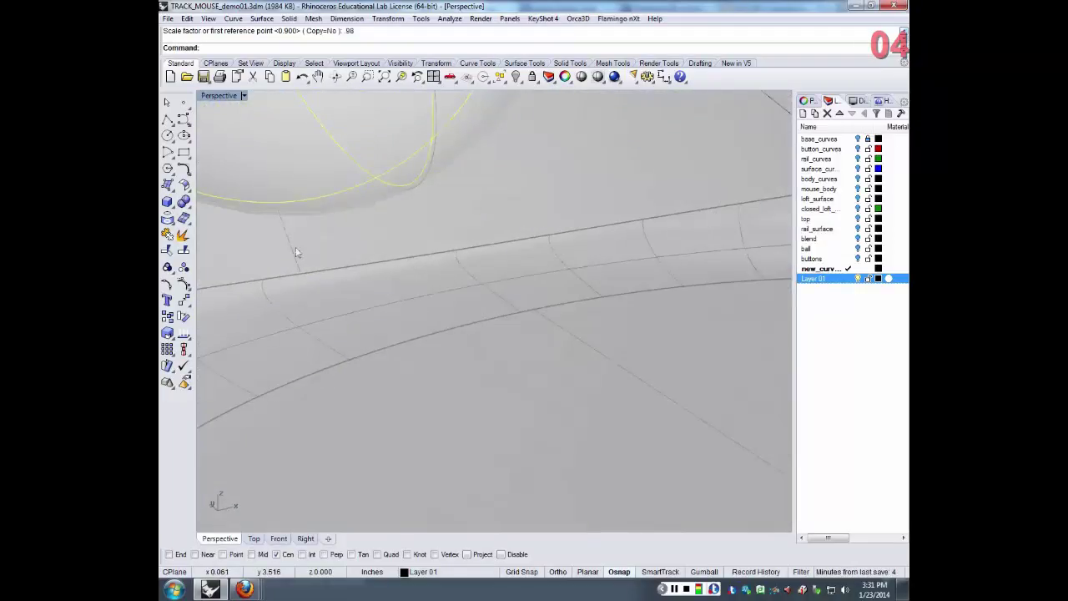
{"action": "left_click", "coordinate": [279, 539]}
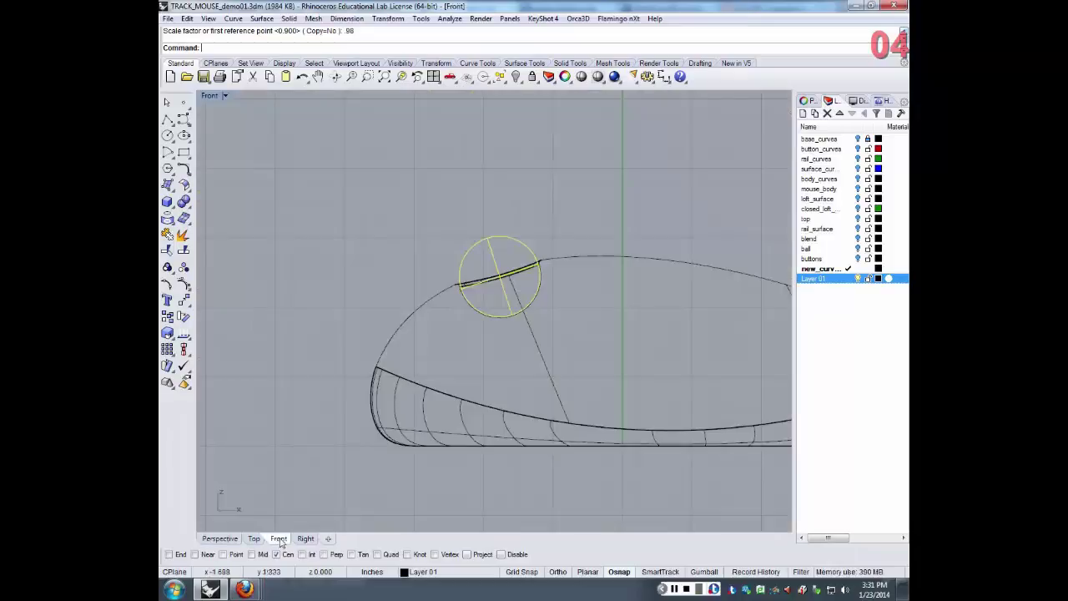
{"action": "scroll", "coordinate": [513, 315], "scroll_direction": "up", "scroll_amount": 6}
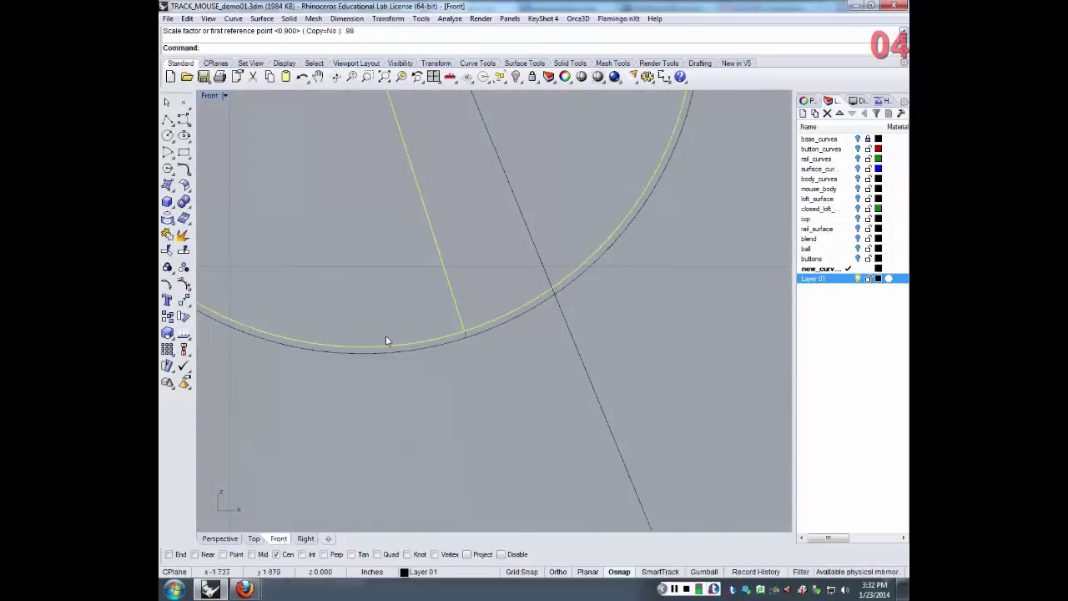
{"action": "scroll", "coordinate": [440, 343], "scroll_direction": "down", "scroll_amount": 6}
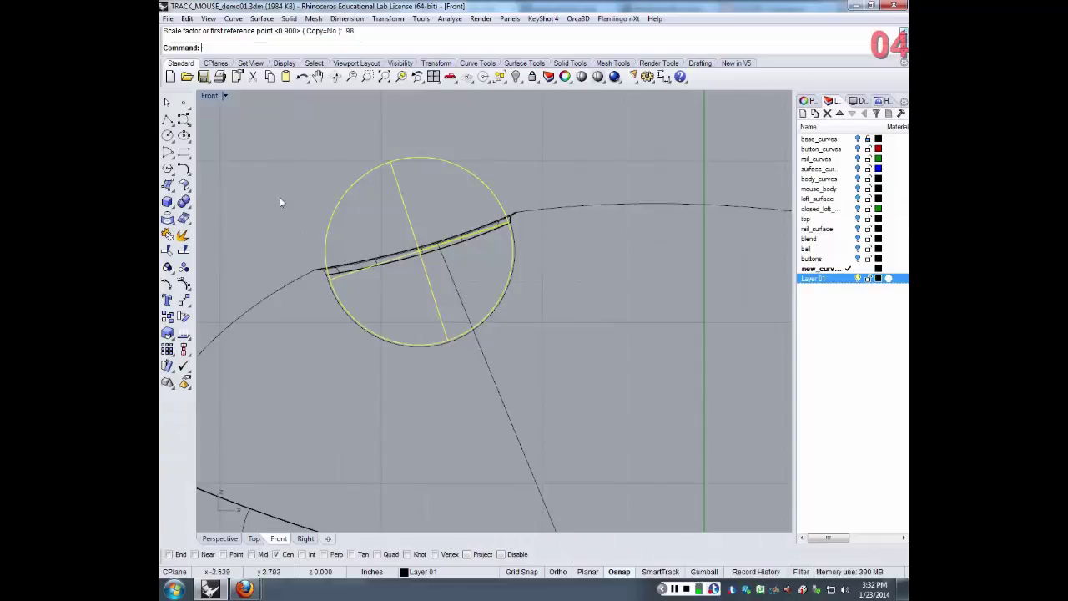
{"action": "right_click_drag", "start_coordinate": [420, 264], "coordinate": [416, 196]}
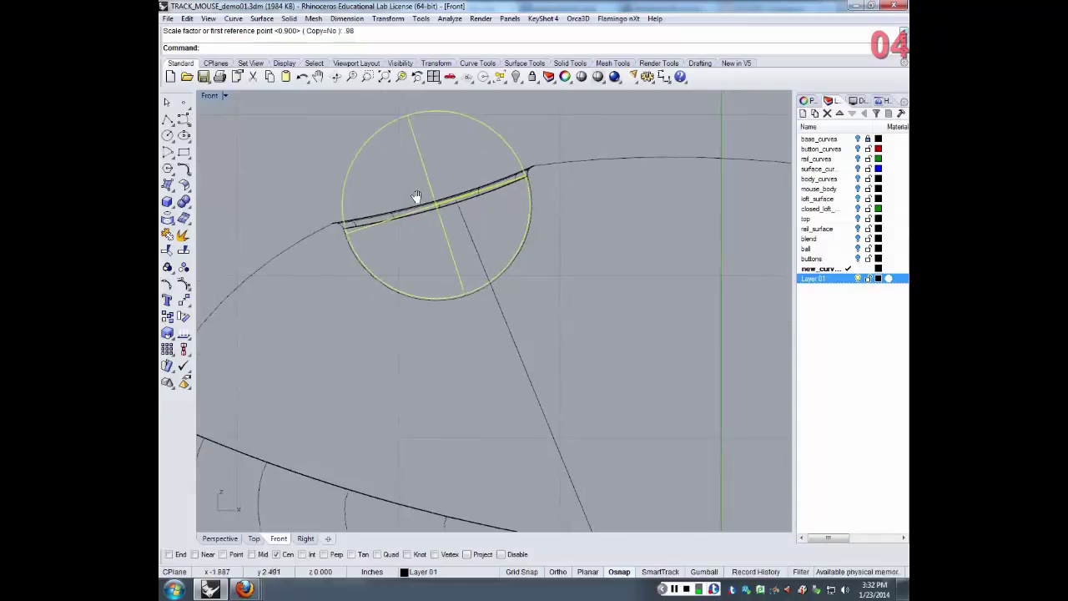
{"action": "left_click", "coordinate": [220, 538]}
{"action": "right_click_drag", "start_coordinate": [494, 286], "coordinate": [495, 365]}
{"action": "scroll", "coordinate": [517, 301], "scroll_direction": "down", "scroll_amount": 5}
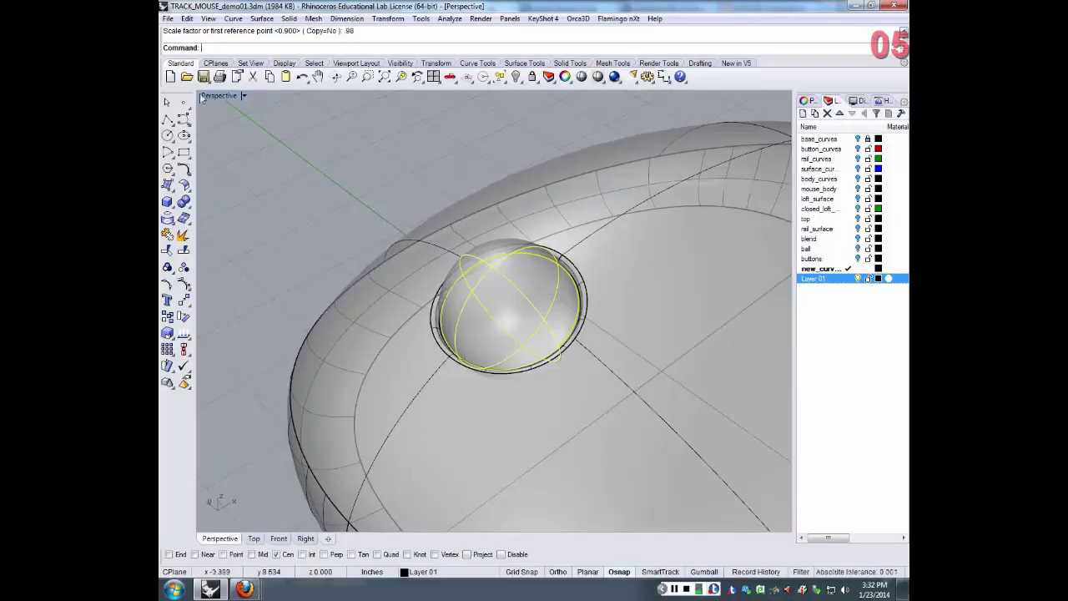
- Draw a closed kidney-shaped control point curve in the Top view, beside the track ball on the positive Y half of the body
{"action": "left_click", "coordinate": [253, 538]}
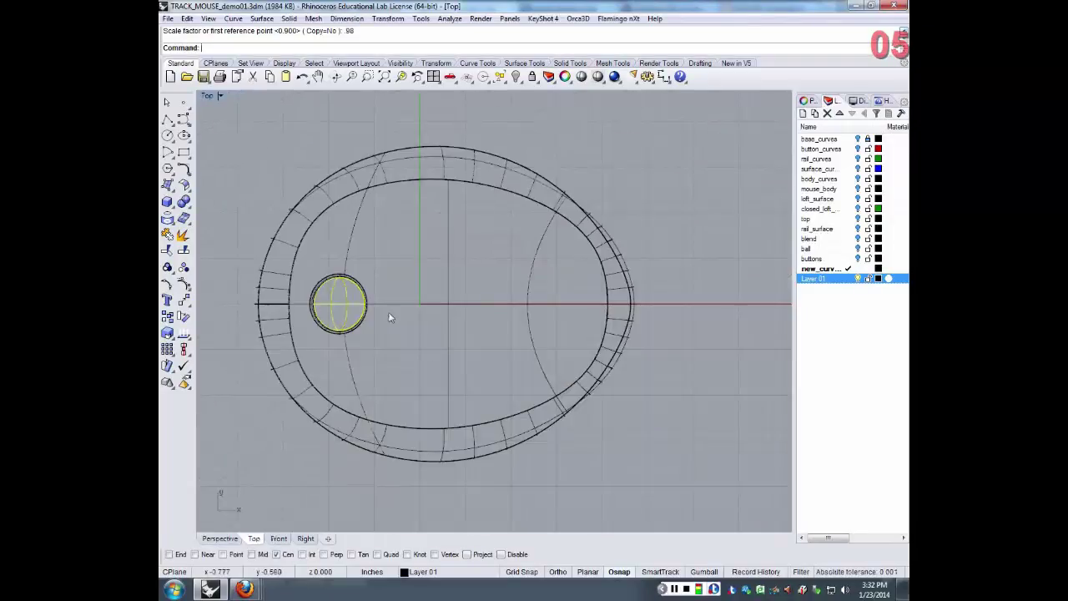
{"action": "right_click_drag", "start_coordinate": [349, 267], "coordinate": [486, 309]}
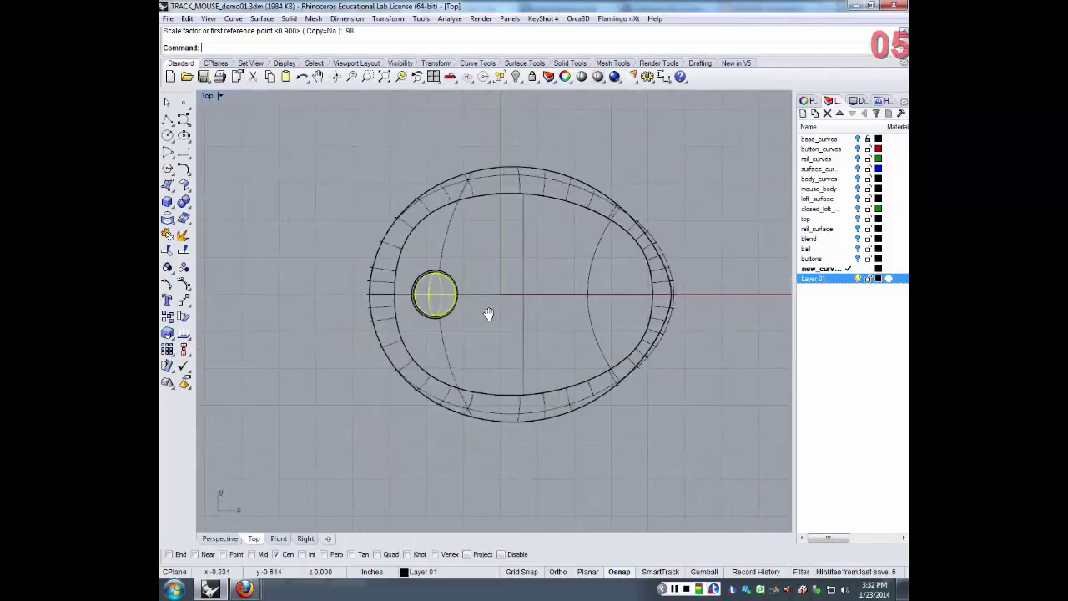
{"action": "scroll", "coordinate": [411, 266], "scroll_direction": "up", "scroll_amount": 4}
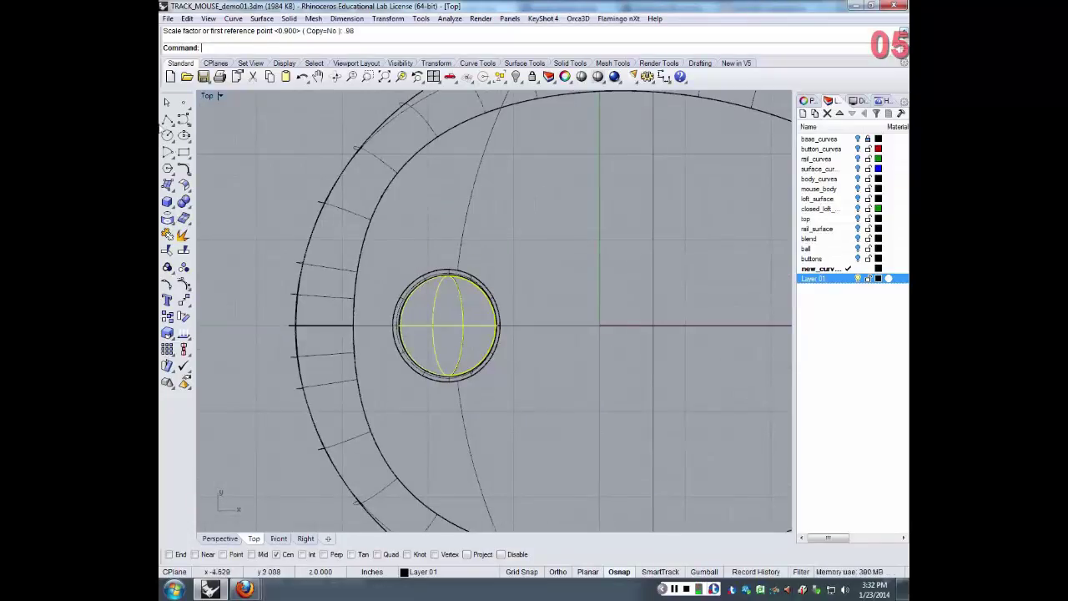
{"action": "left_click", "coordinate": [184, 120]}
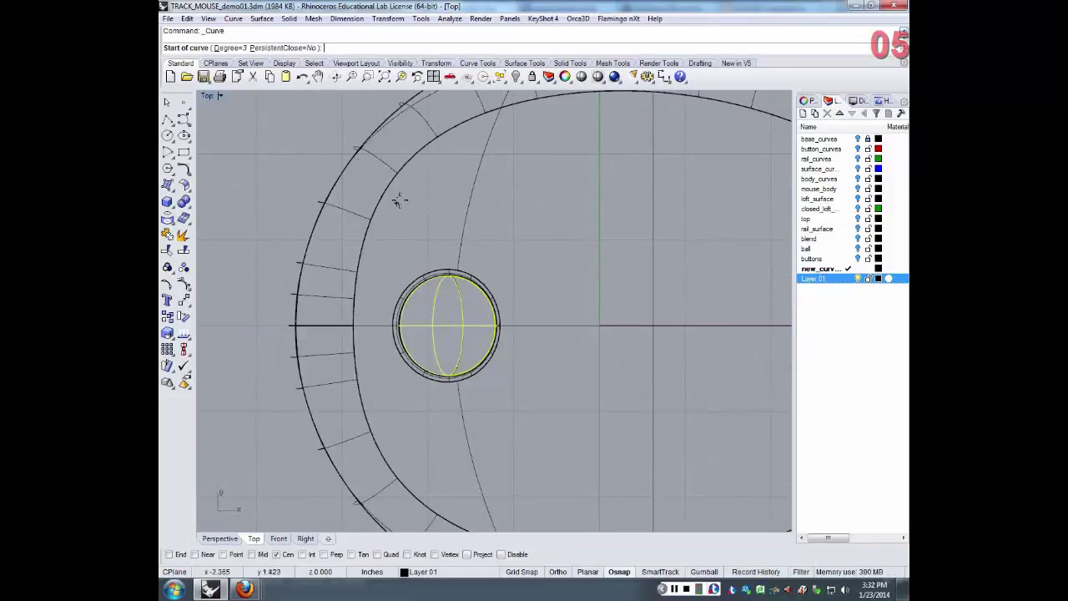
{"action": "scroll", "coordinate": [407, 197], "scroll_direction": "down", "scroll_amount": 4}
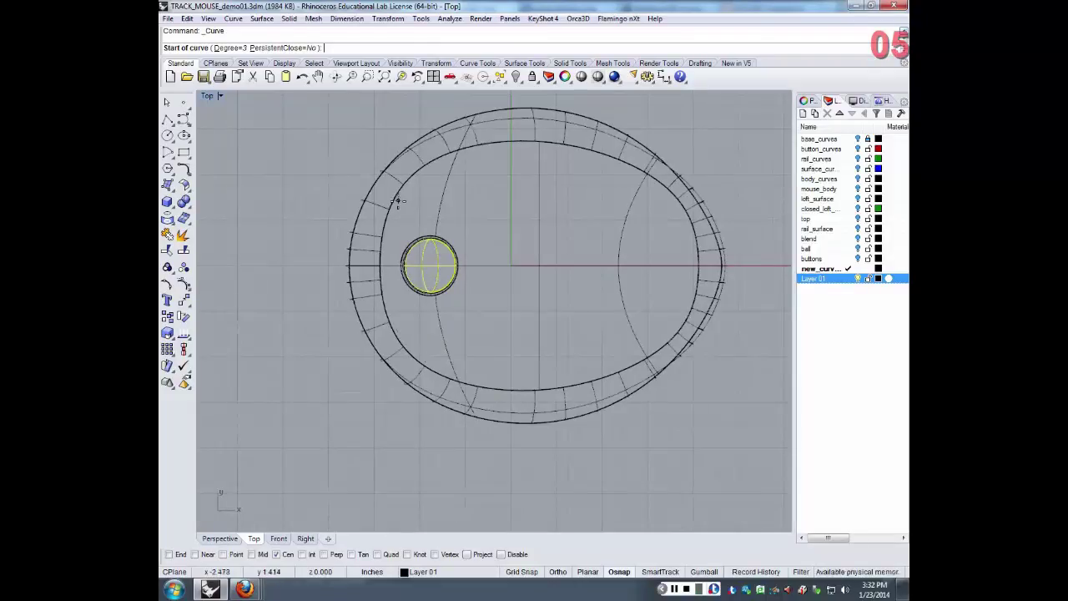
{"action": "left_click", "coordinate": [395, 179]}
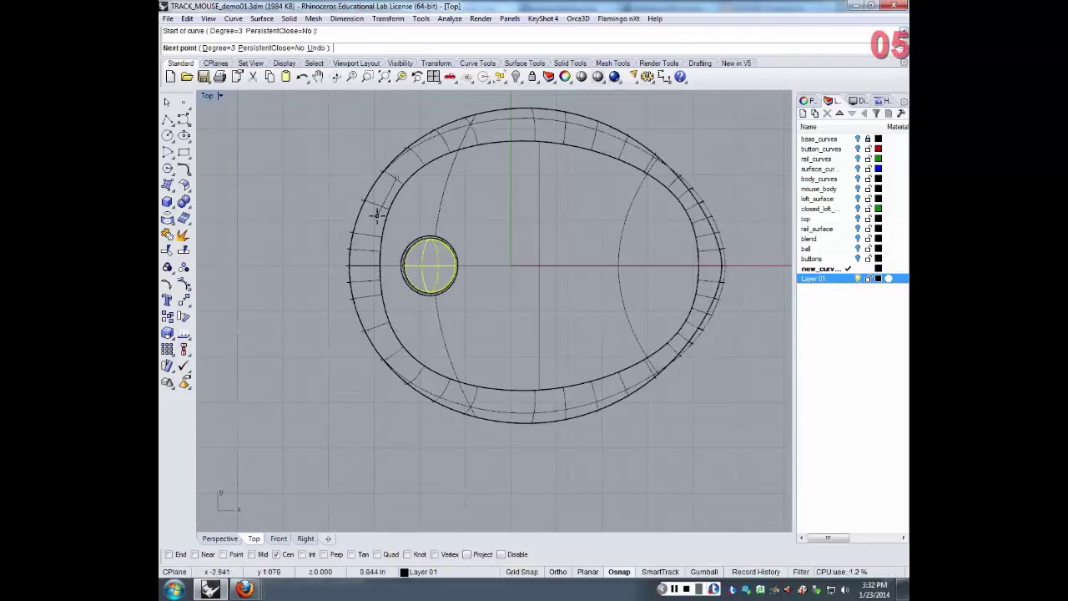
{"action": "left_click", "coordinate": [376, 216]}
{"action": "left_click", "coordinate": [396, 231]}
{"action": "left_click", "coordinate": [422, 221]}
{"action": "left_click", "coordinate": [456, 218]}
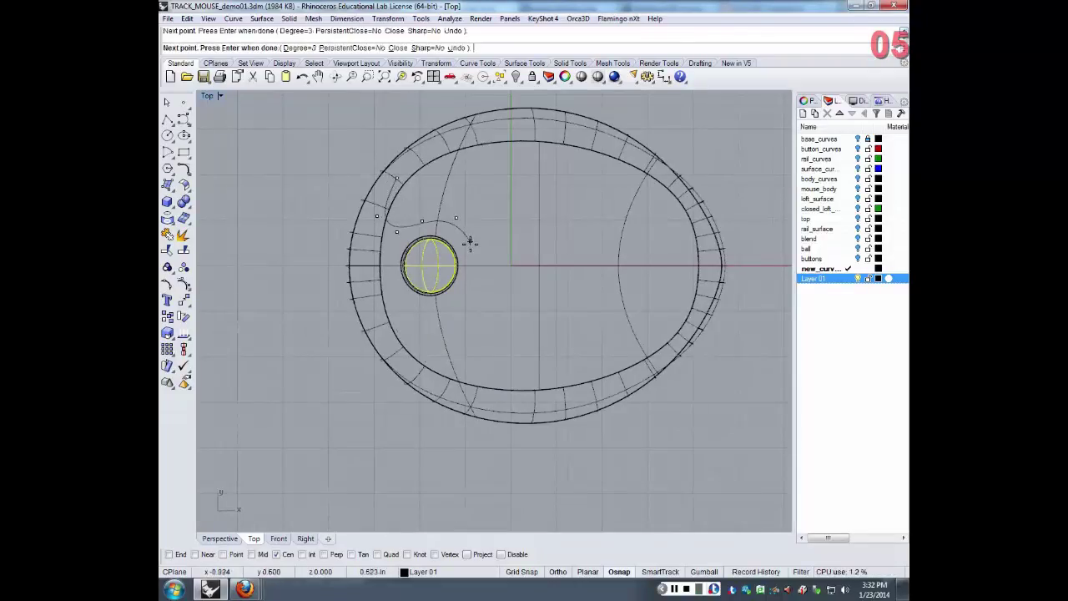
{"action": "left_click", "coordinate": [471, 245]}
{"action": "left_click", "coordinate": [491, 256]}
{"action": "left_click", "coordinate": [522, 252]}
{"action": "left_click", "coordinate": [535, 201]}
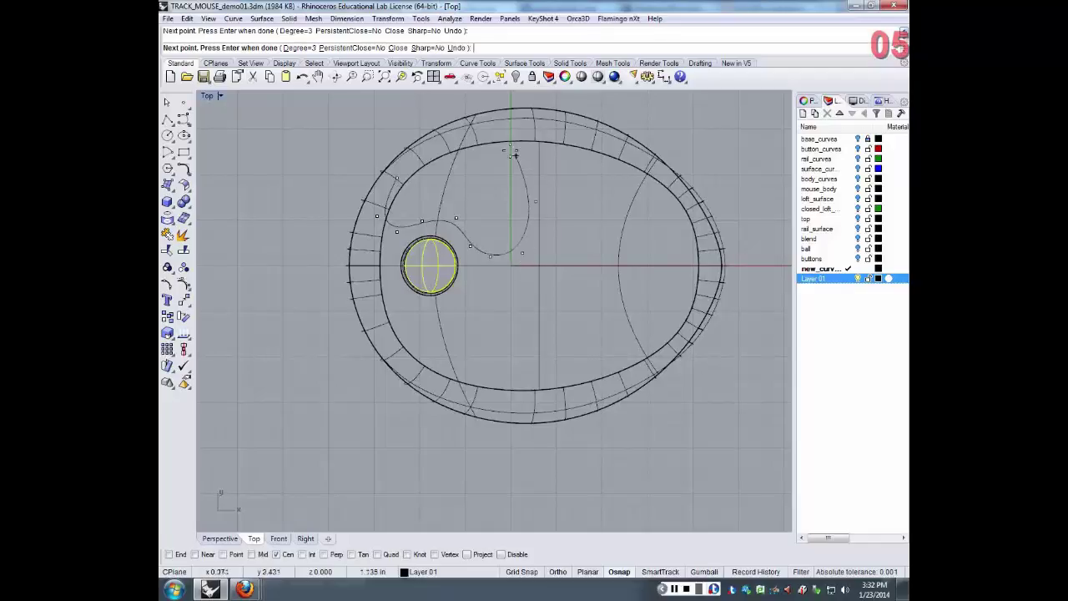
{"action": "left_click", "coordinate": [514, 154]}
{"action": "left_click", "coordinate": [486, 143]}
{"action": "left_click", "coordinate": [395, 179]}
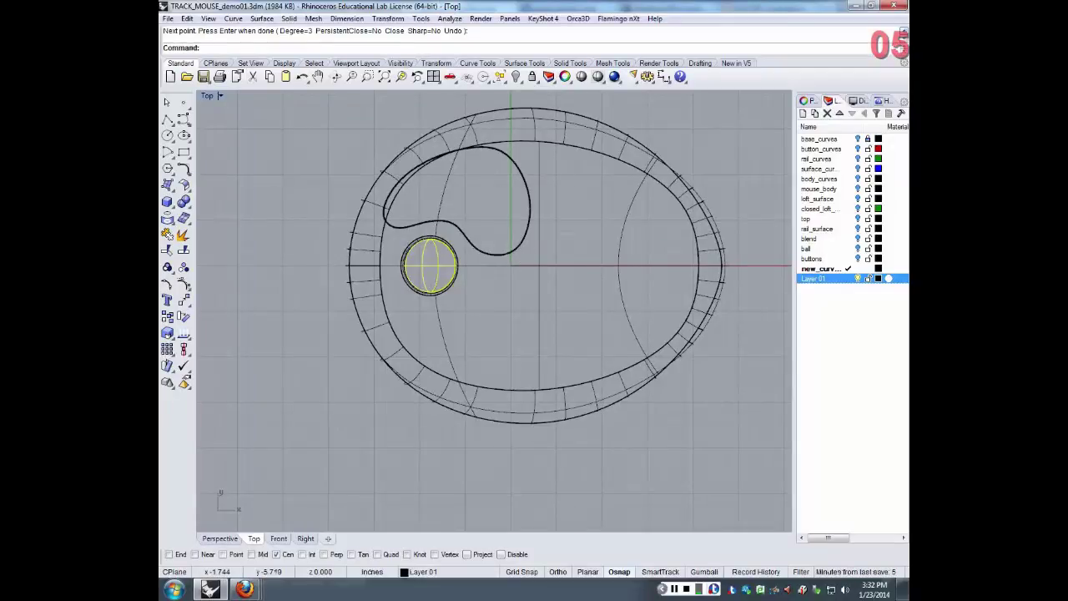
- Project the kidney-shaped curve from the Top view onto the mouse body polysurface
{"action": "left_click", "coordinate": [510, 250]}
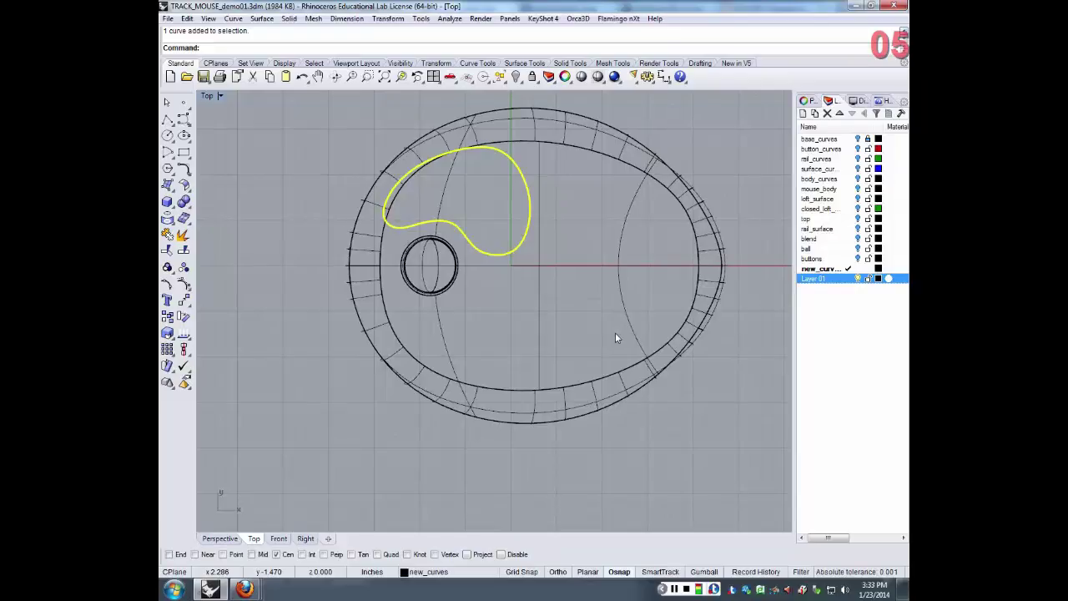
{"action": "type", "text": "Projec"}
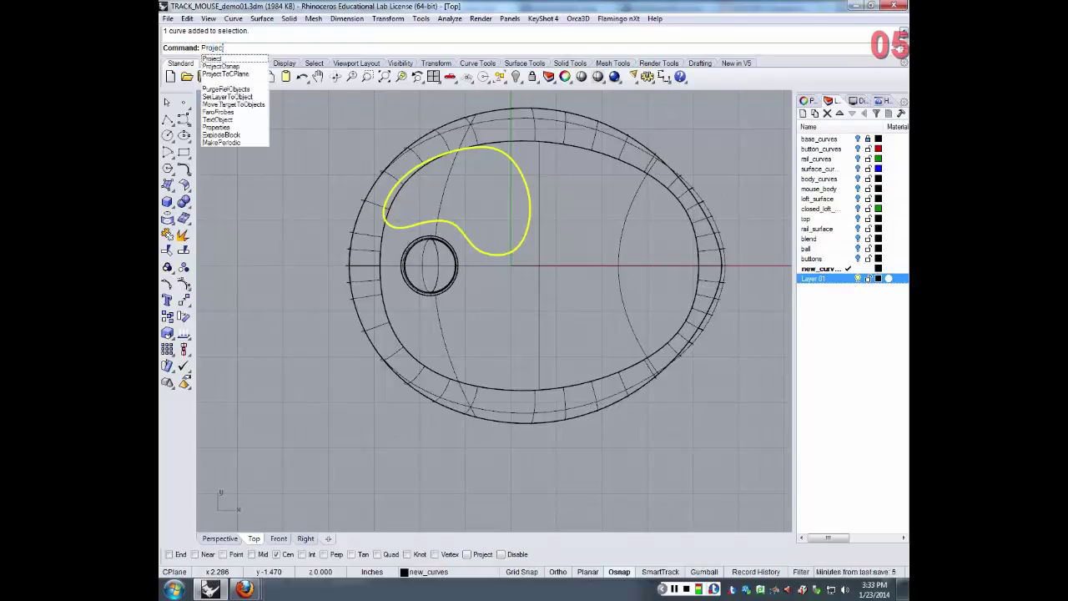
{"action": "type", "text": "t"}
{"action": "key", "text": "Return"}
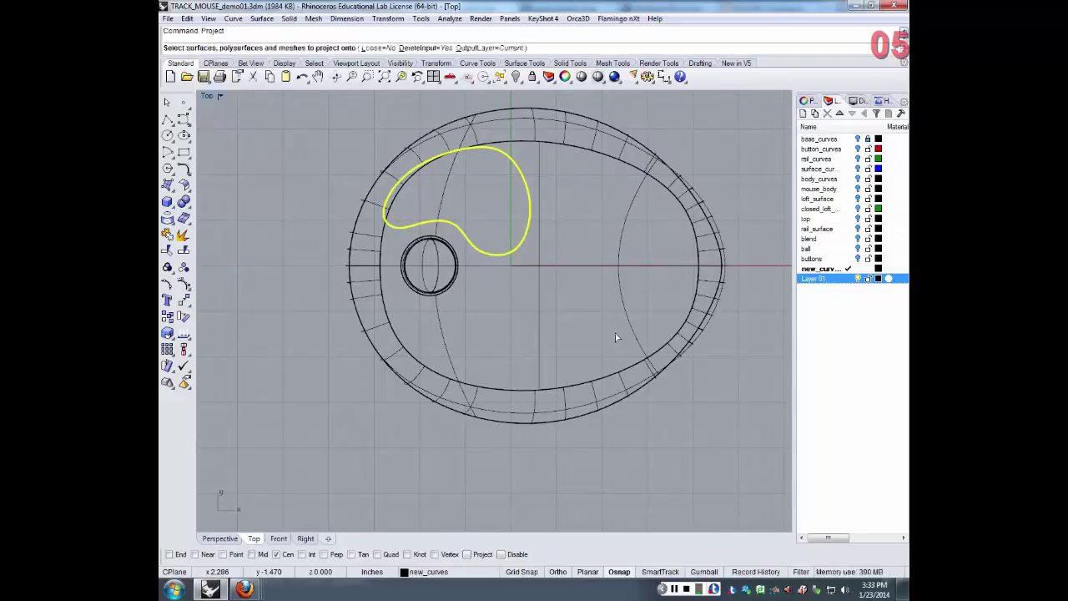
{"action": "left_click", "coordinate": [618, 286]}
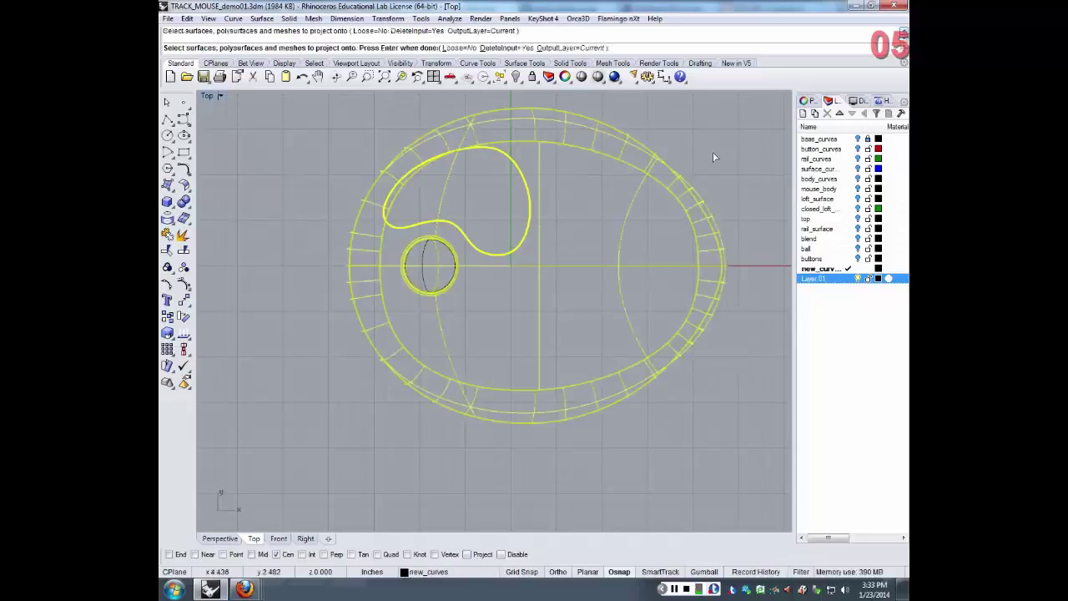
{"action": "key", "text": "Return"}
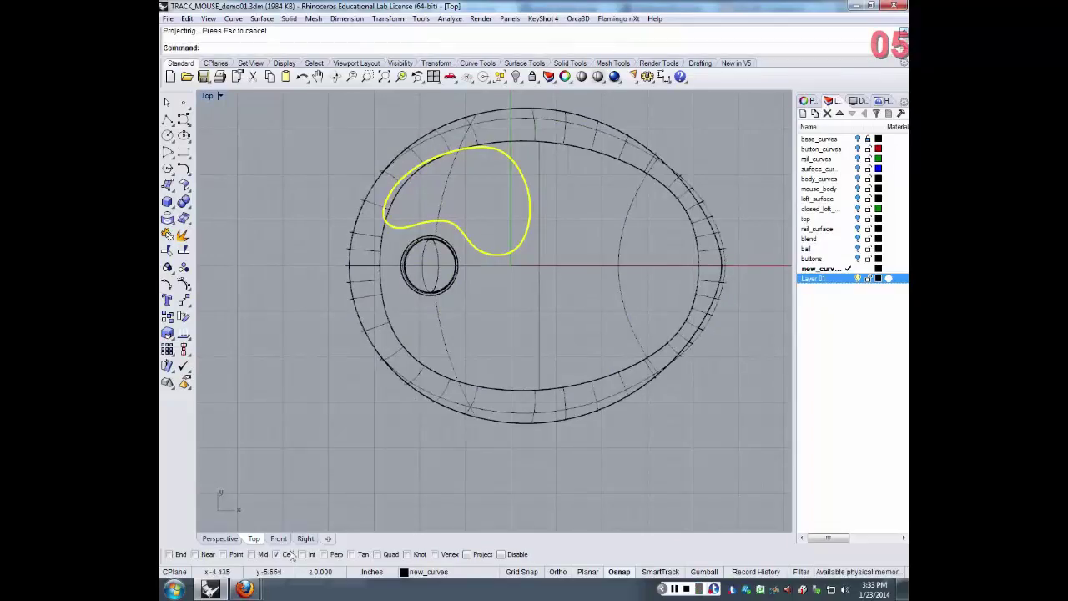
- Delete the projected curve on the underside of the body, keeping the one on the upper surface
{"action": "left_click", "coordinate": [220, 538]}
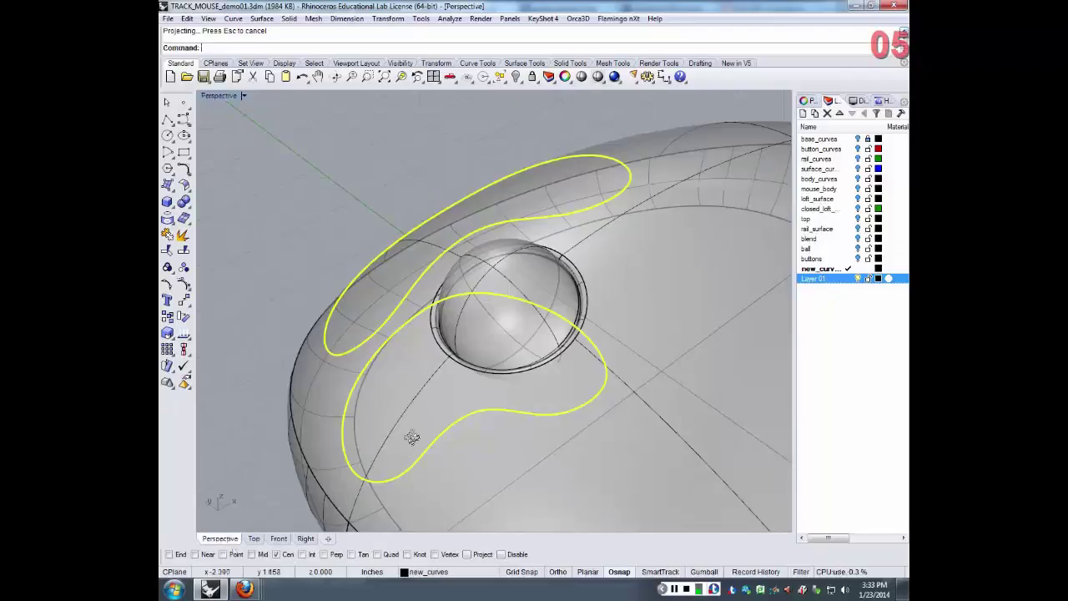
{"action": "right_click_drag", "start_coordinate": [410, 436], "coordinate": [597, 421]}
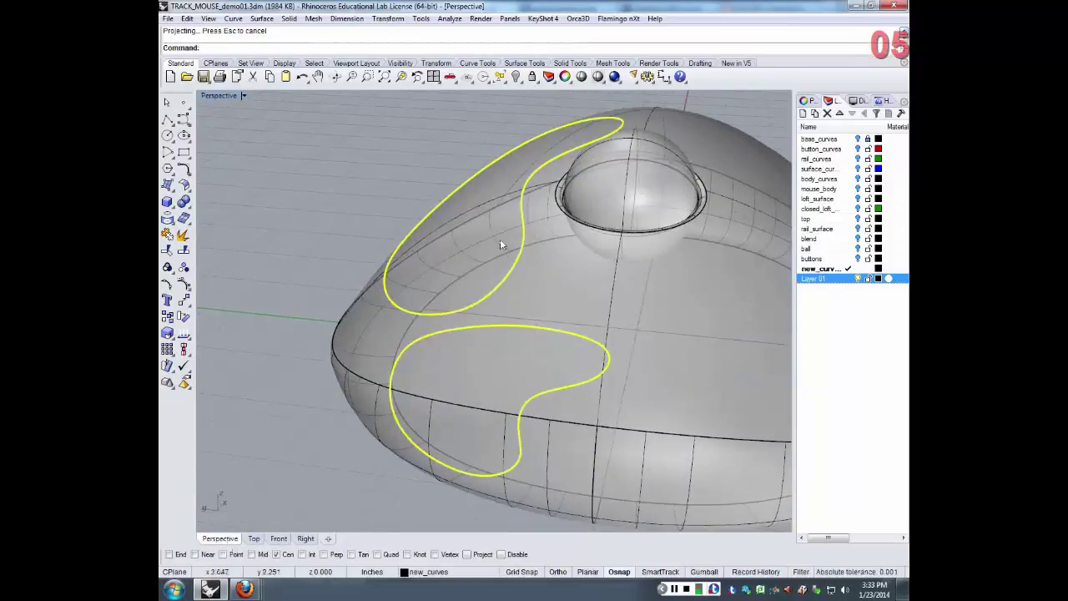
{"action": "left_click", "coordinate": [508, 273], "text": "ctrl"}
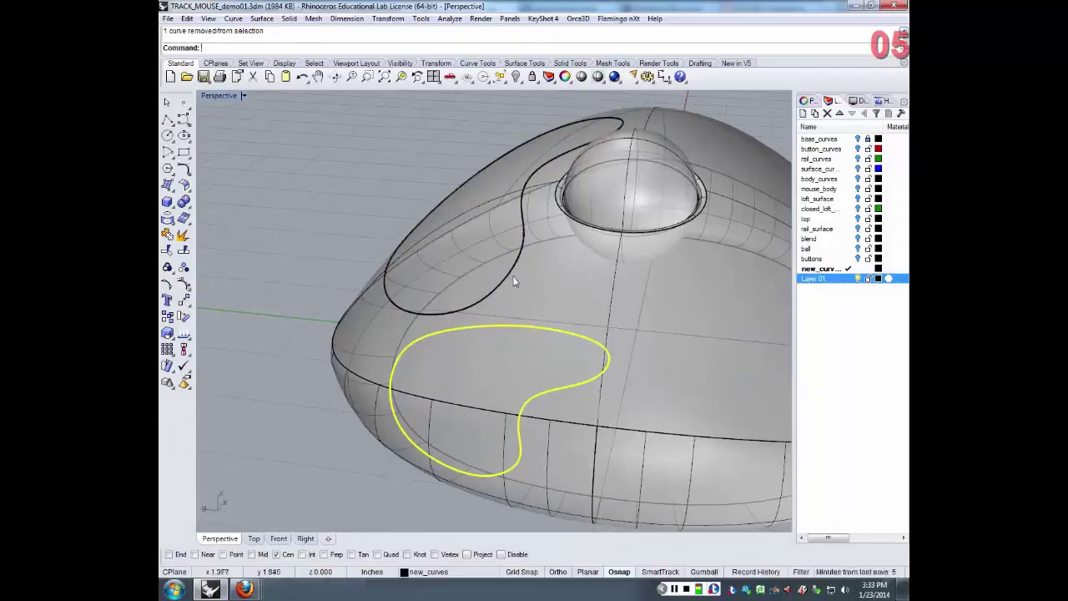
{"action": "key", "text": "Delete"}
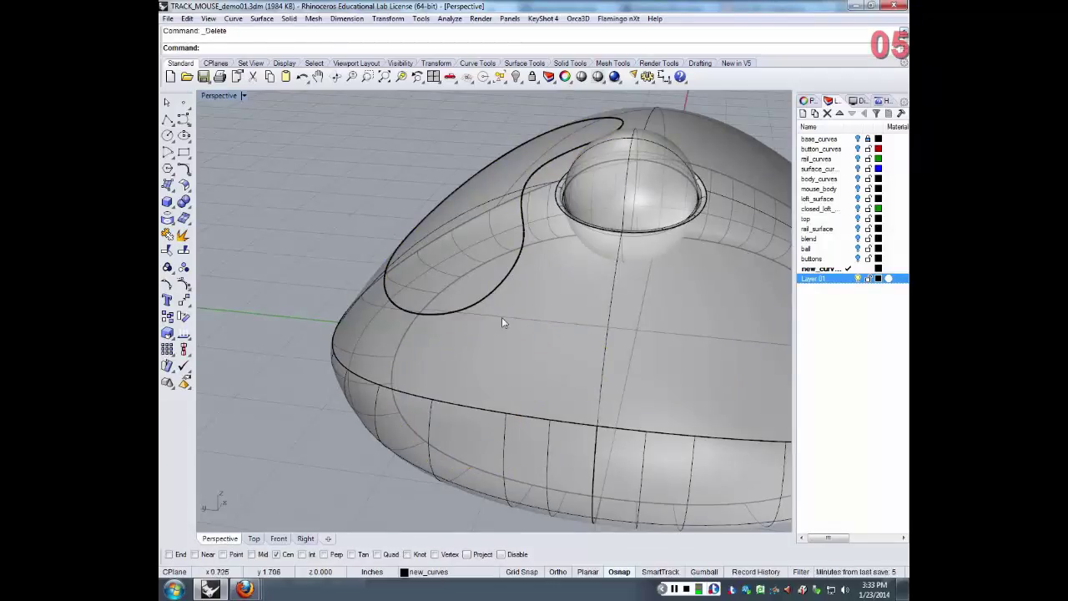
- Create a closed pipe with a radius of about 0.018 in along the kidney-shaped curve on the mouse body
{"action": "scroll", "coordinate": [696, 334], "scroll_direction": "up", "scroll_amount": 5}
{"action": "right_click_drag", "start_coordinate": [737, 322], "coordinate": [328, 297]}
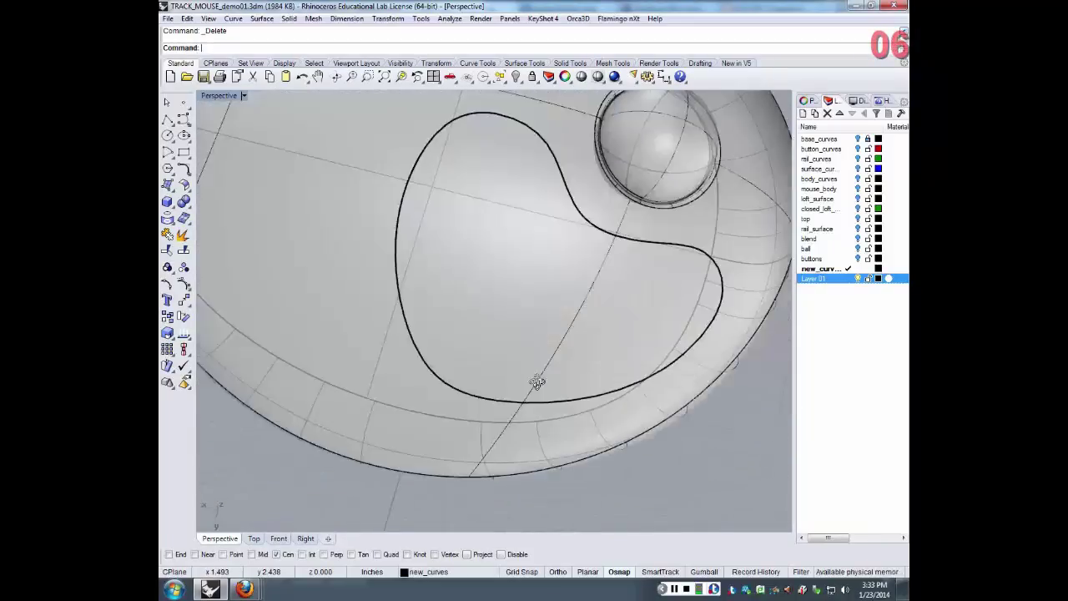
{"action": "right_click_drag", "start_coordinate": [539, 376], "coordinate": [649, 190]}
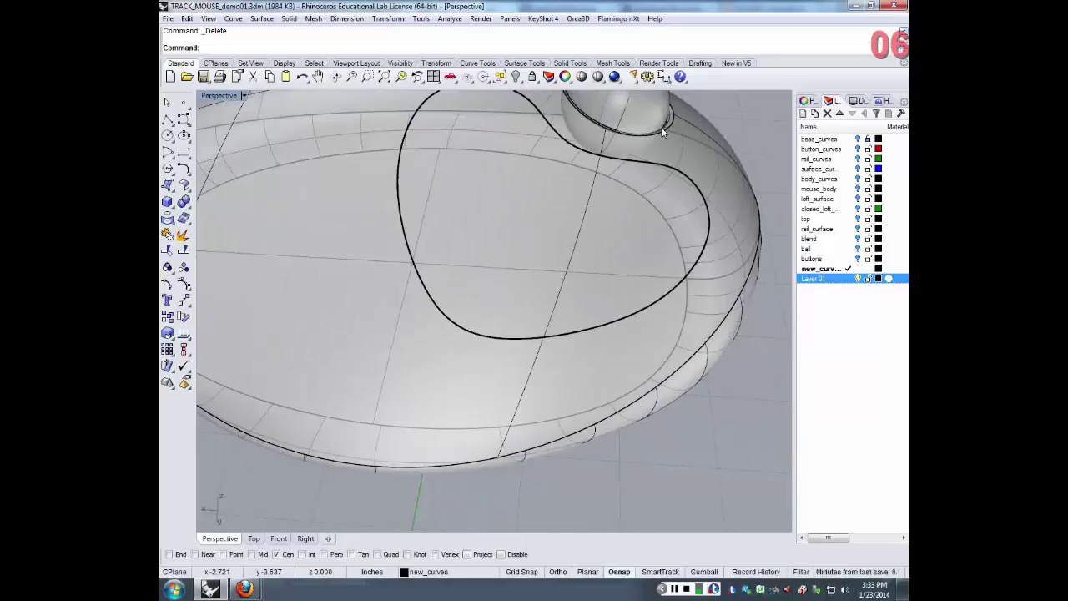
{"action": "scroll", "coordinate": [661, 130], "scroll_direction": "up", "scroll_amount": 2}
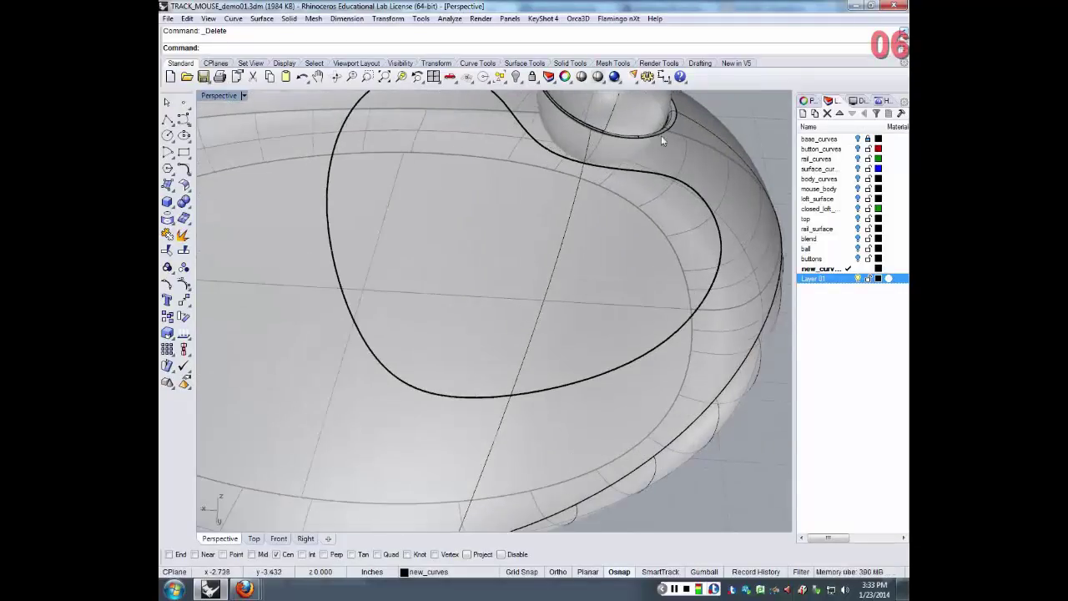
{"action": "right_click_drag", "start_coordinate": [627, 199], "coordinate": [617, 255]}
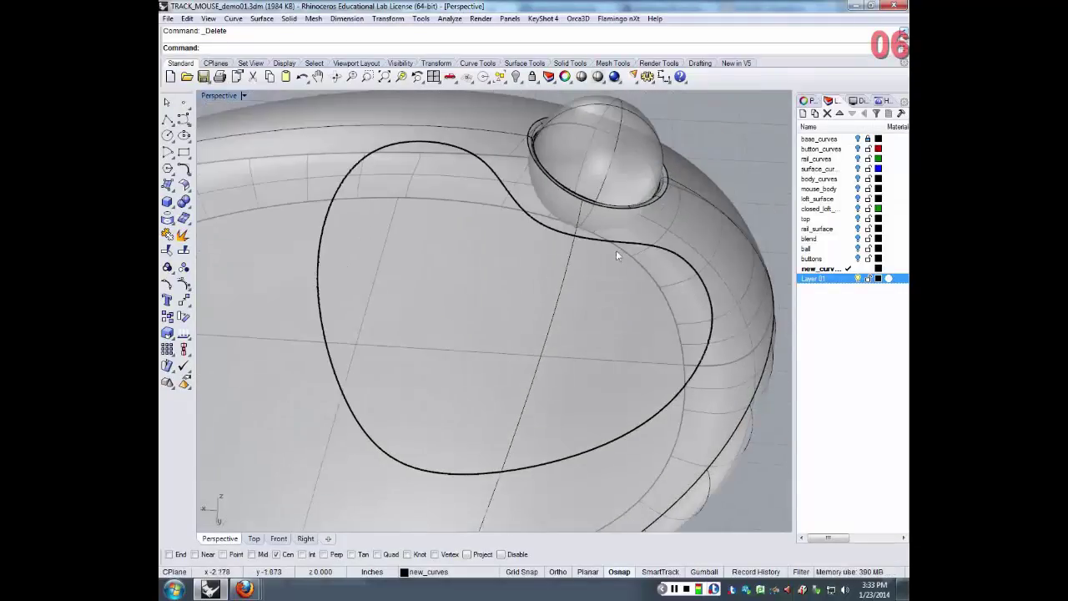
{"action": "scroll", "coordinate": [616, 250], "scroll_direction": "up", "scroll_amount": 1}
{"action": "left_click", "coordinate": [450, 144]}
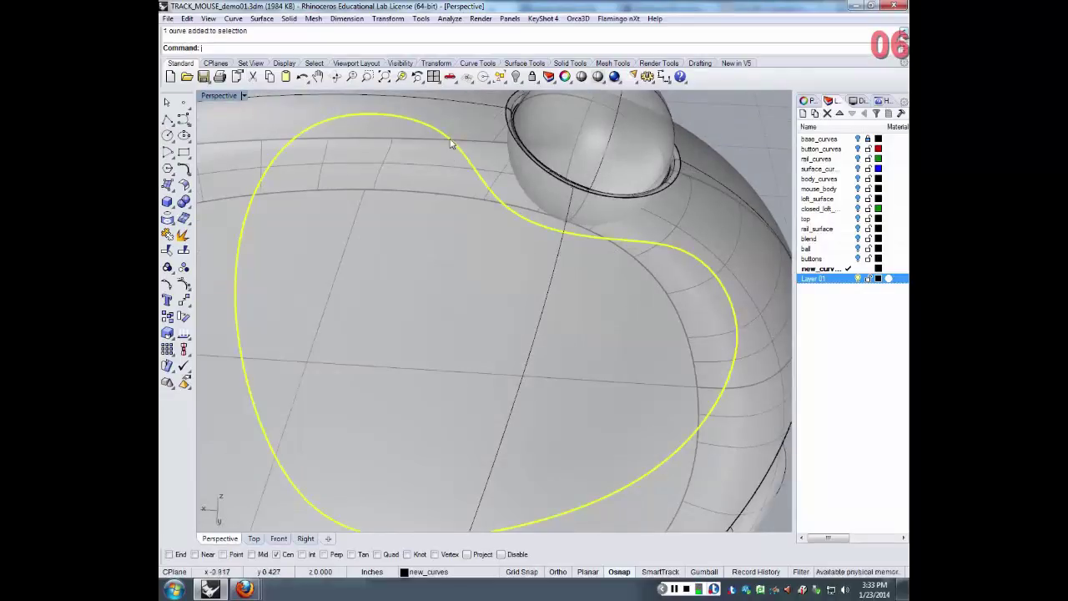
{"action": "type", "text": "Pipe"}
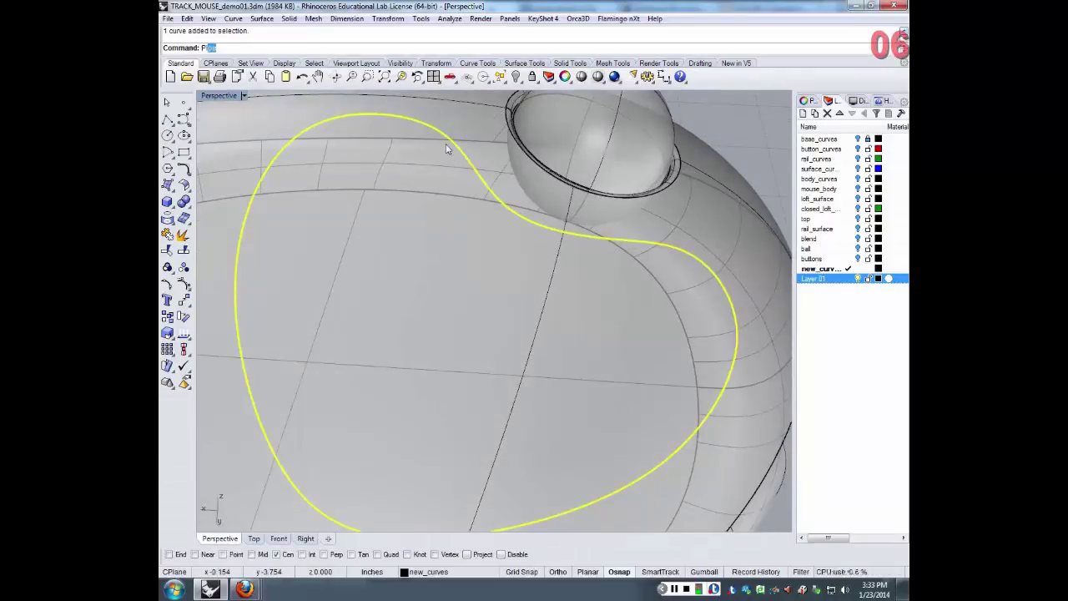
{"action": "key", "text": "Return"}
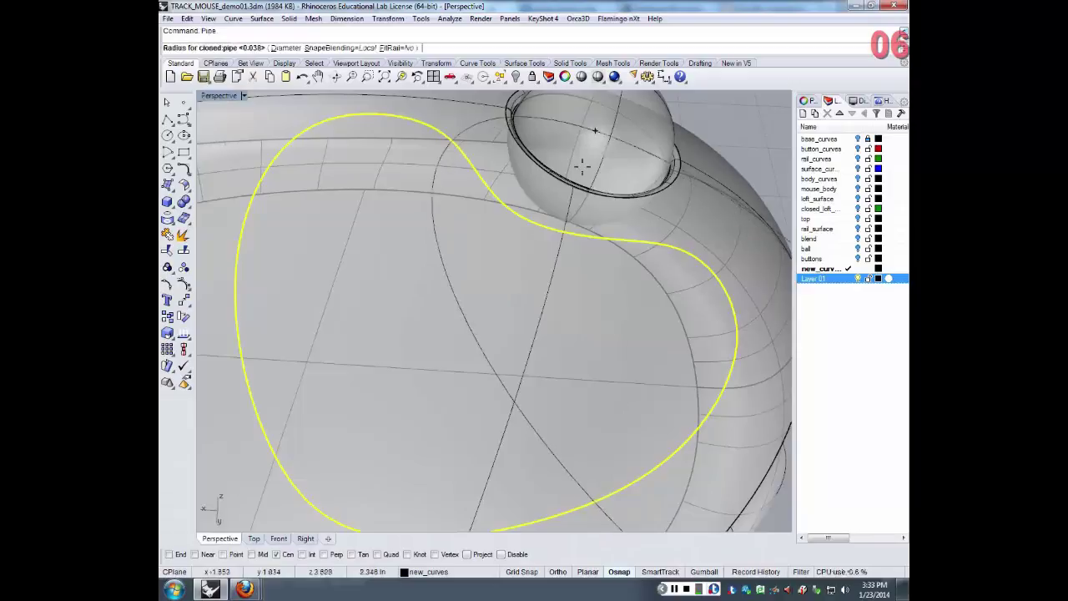
{"action": "scroll", "coordinate": [683, 427], "scroll_direction": "up", "scroll_amount": 5}
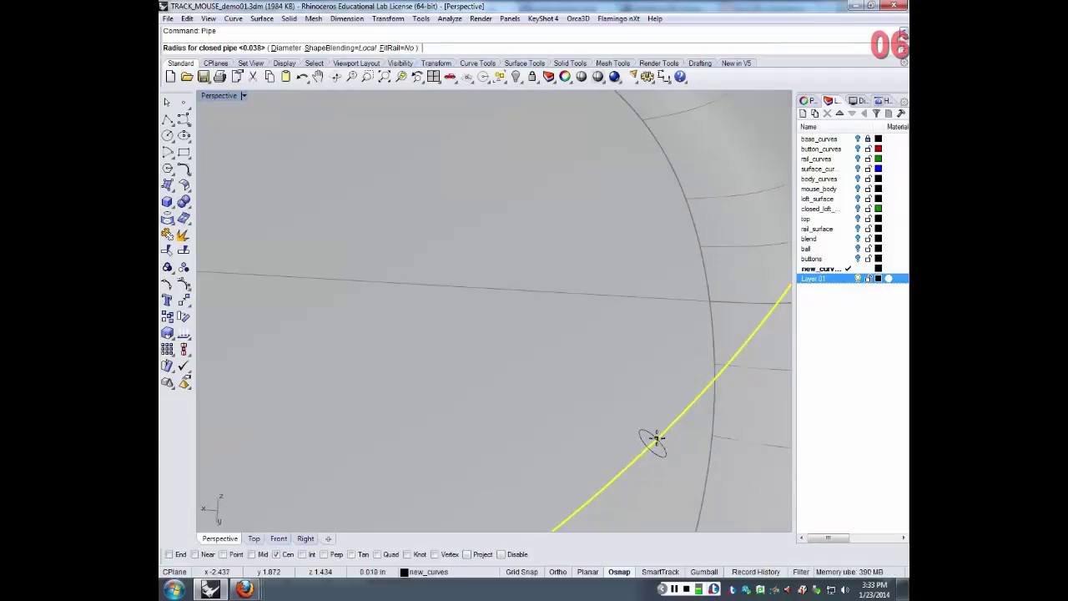
{"action": "left_click", "coordinate": [656, 439]}
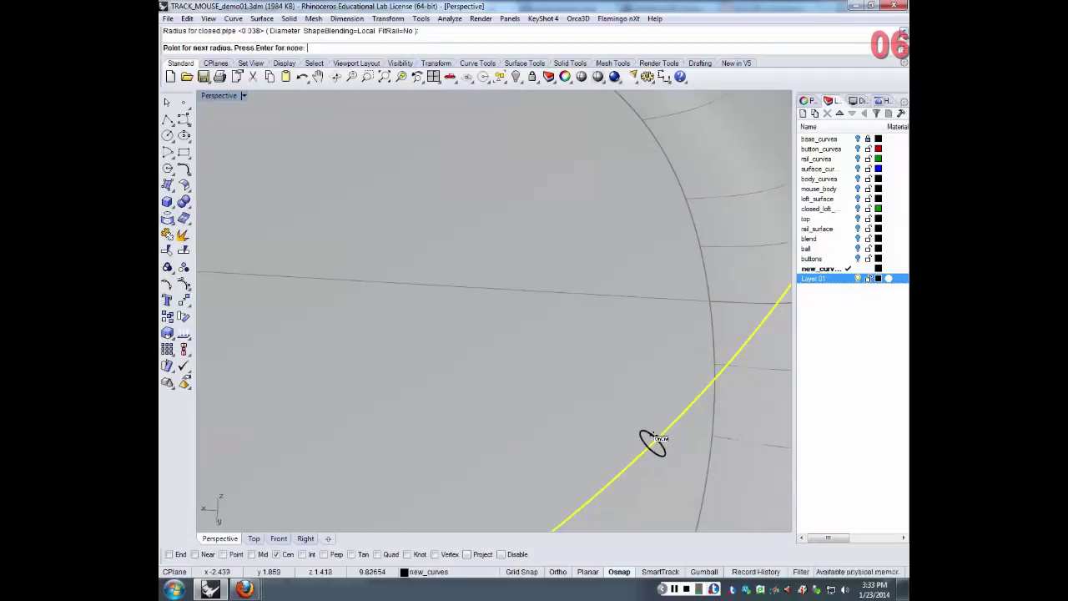
{"action": "key", "text": "Return"}
{"action": "key", "text": "Return"}
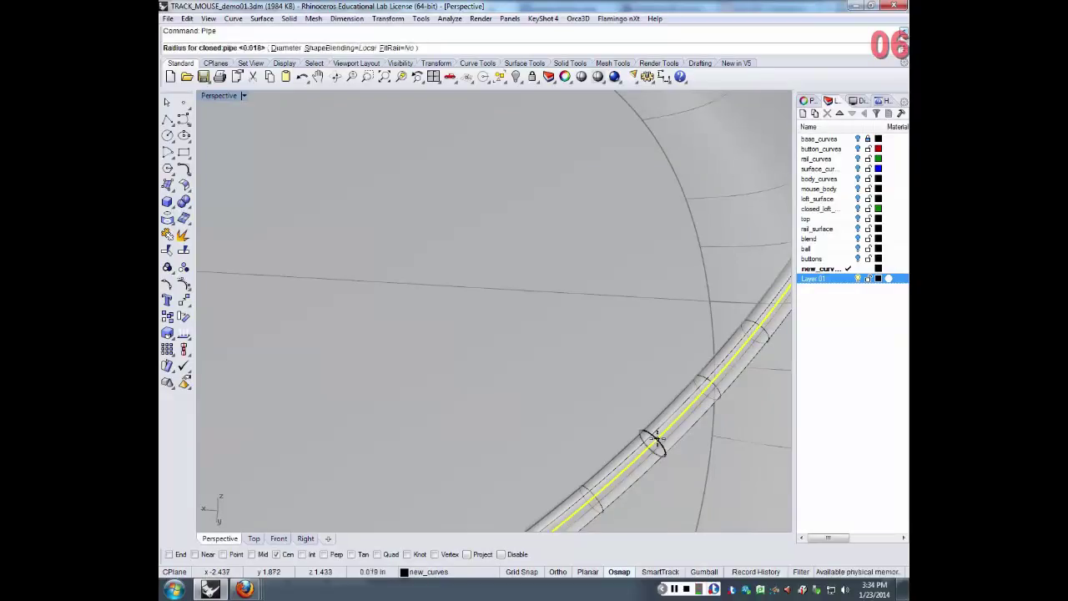
{"action": "key", "text": "Escape"}
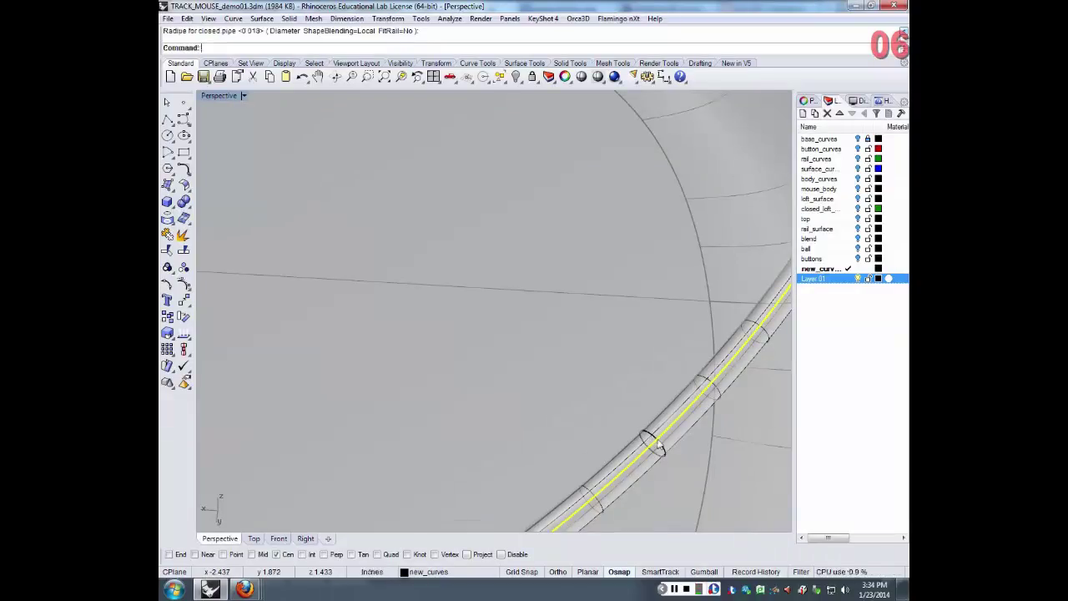
{"action": "key", "text": "ctrl+z"}
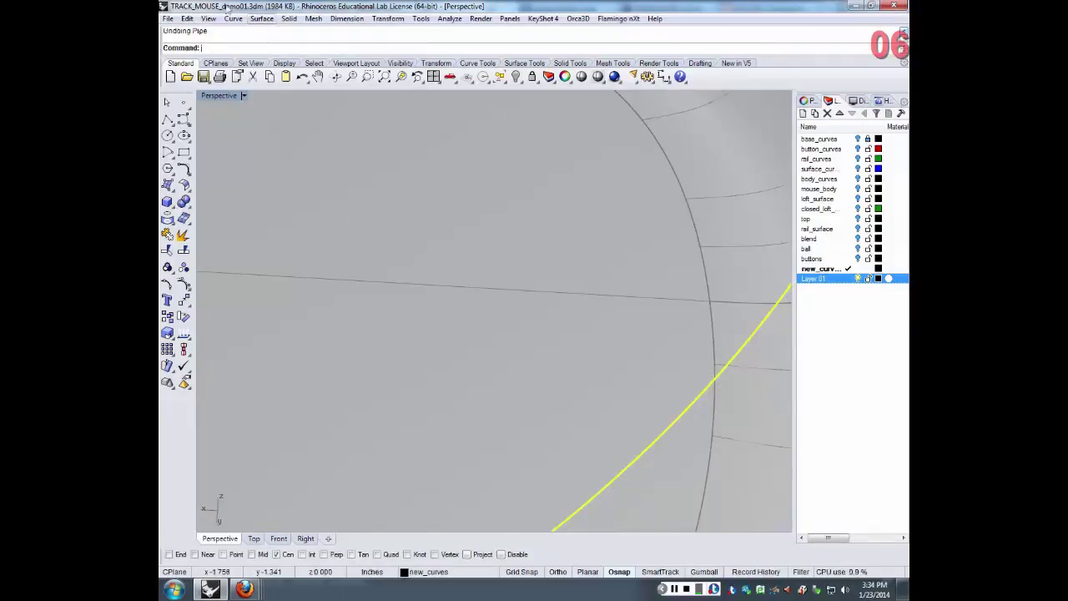
{"action": "left_click", "coordinate": [187, 18]}
{"action": "left_click", "coordinate": [205, 44]}
- Subtract the pipe from the mouse body with BooleanDifference to cut a groove along the button outline
{"action": "scroll", "coordinate": [471, 216], "scroll_direction": "down", "scroll_amount": 8}
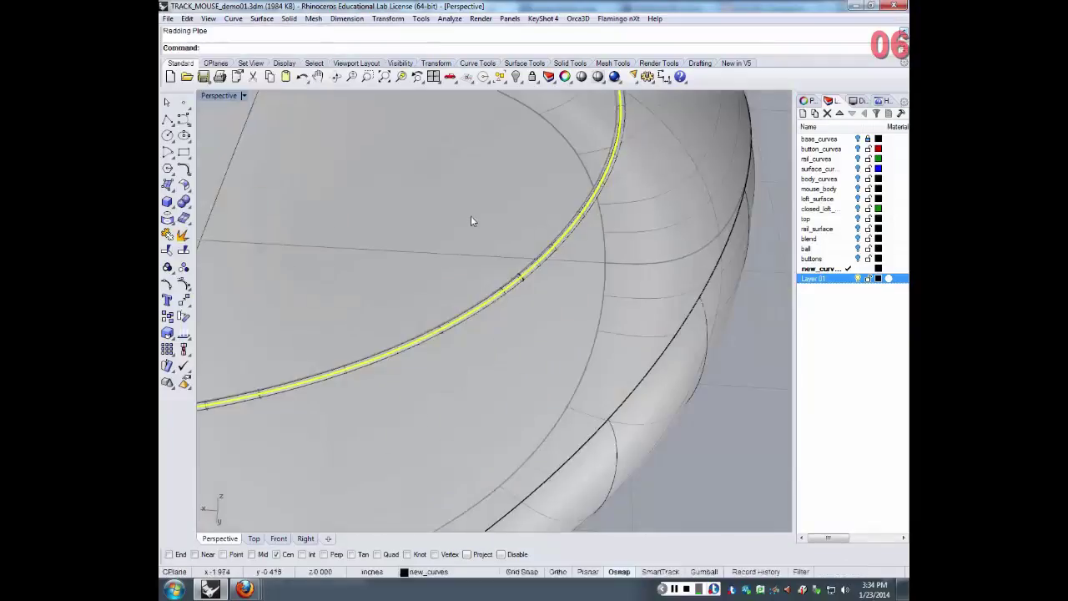
{"action": "right_click_drag", "start_coordinate": [586, 286], "coordinate": [679, 222]}
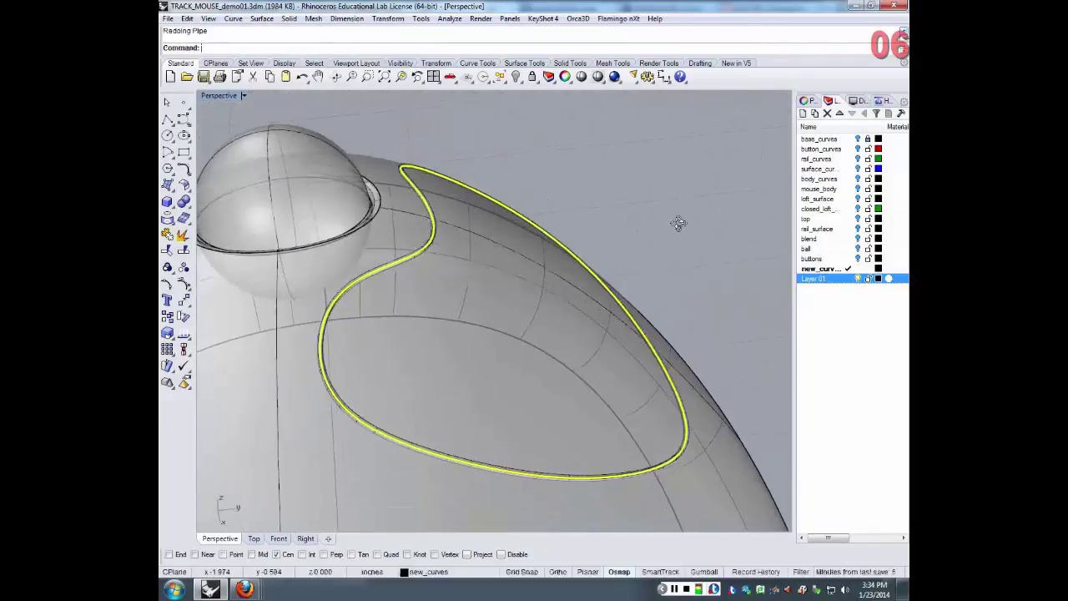
{"action": "scroll", "coordinate": [338, 410], "scroll_direction": "up", "scroll_amount": 5}
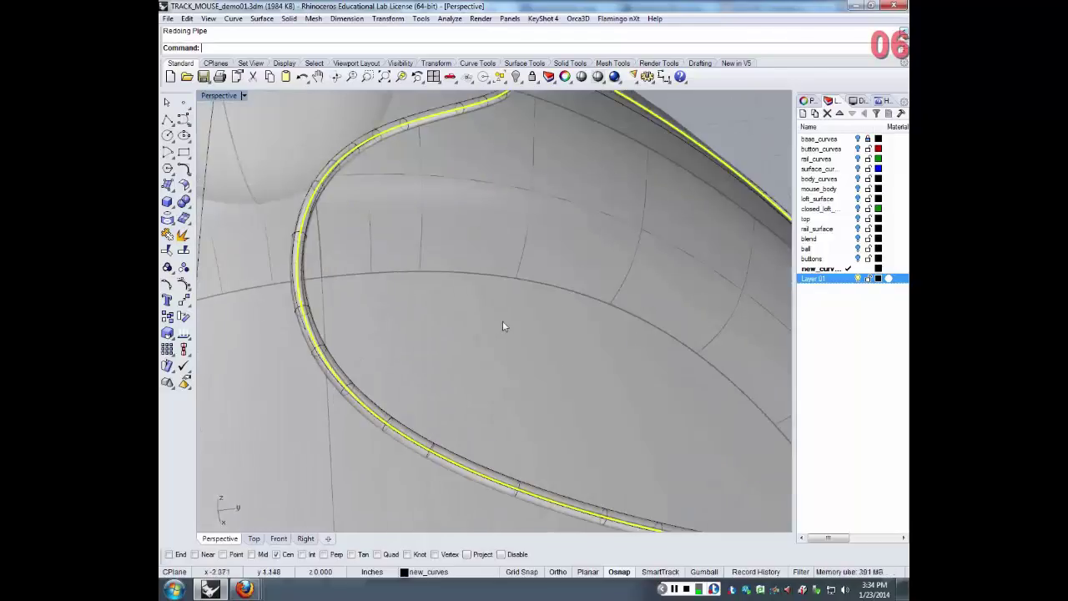
{"action": "key", "text": "Escape"}
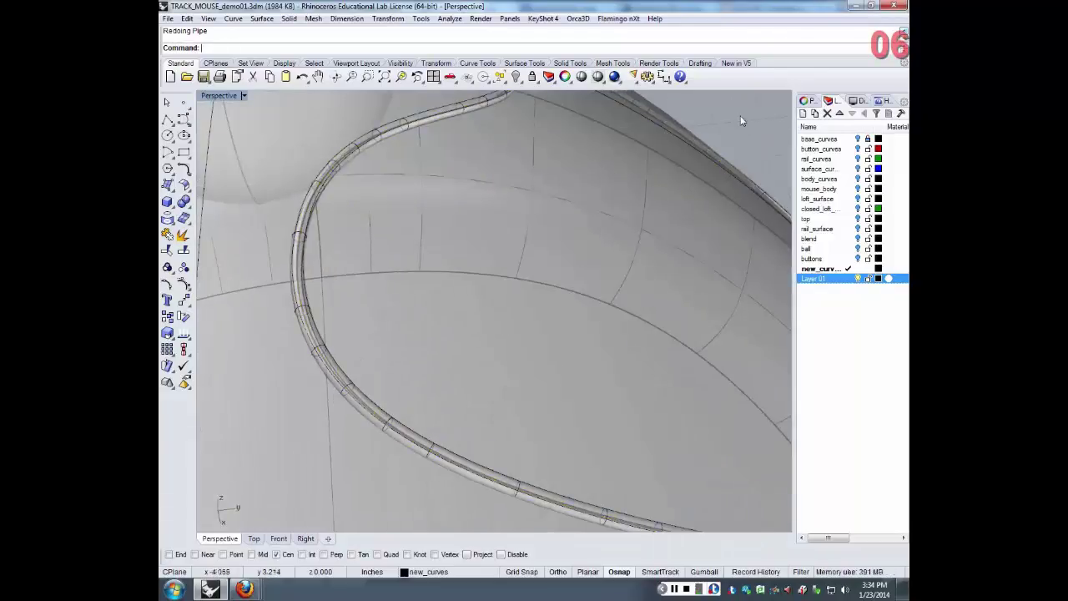
{"action": "right_click", "coordinate": [449, 51]}
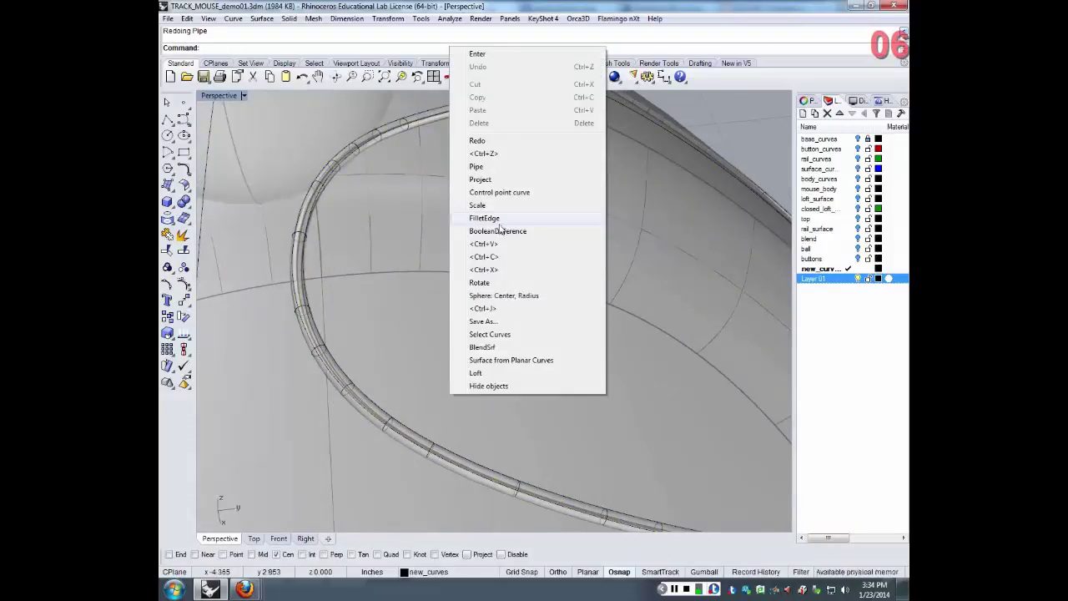
{"action": "left_click", "coordinate": [500, 227]}
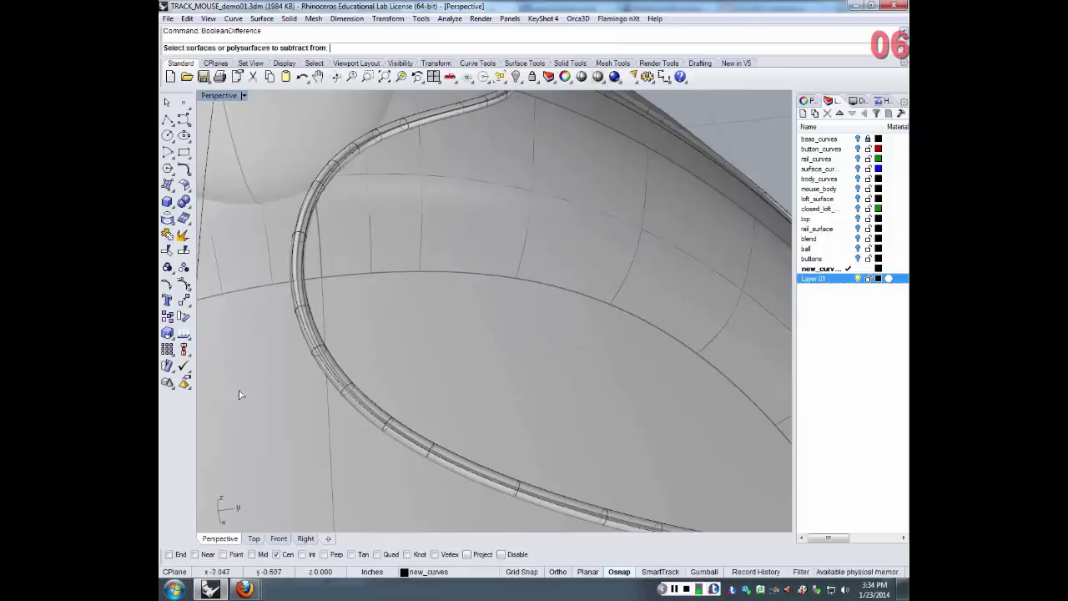
{"action": "left_click", "coordinate": [342, 382]}
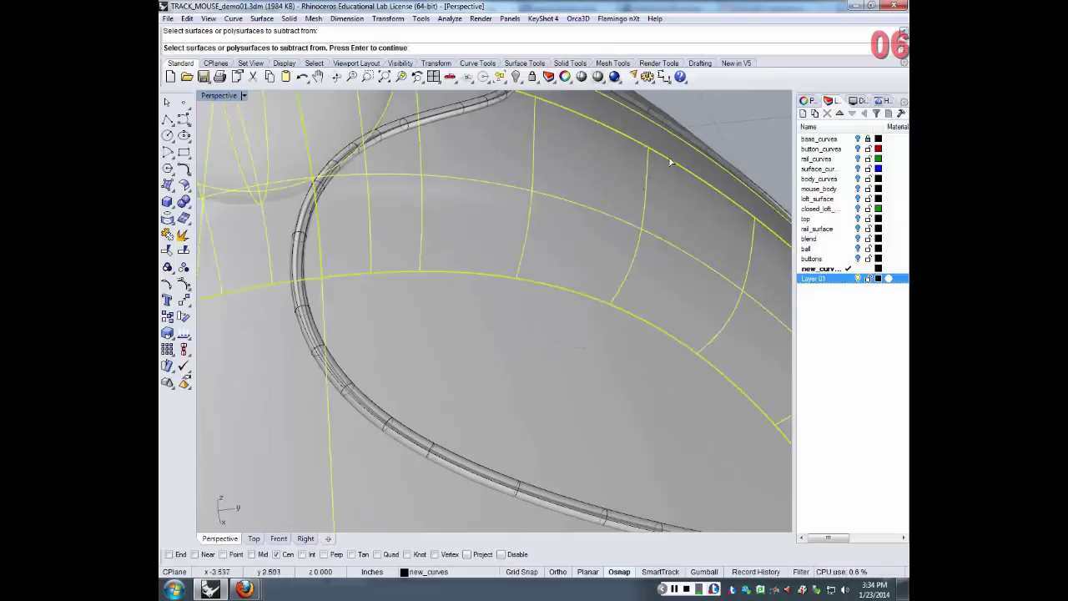
{"action": "key", "text": "Return"}
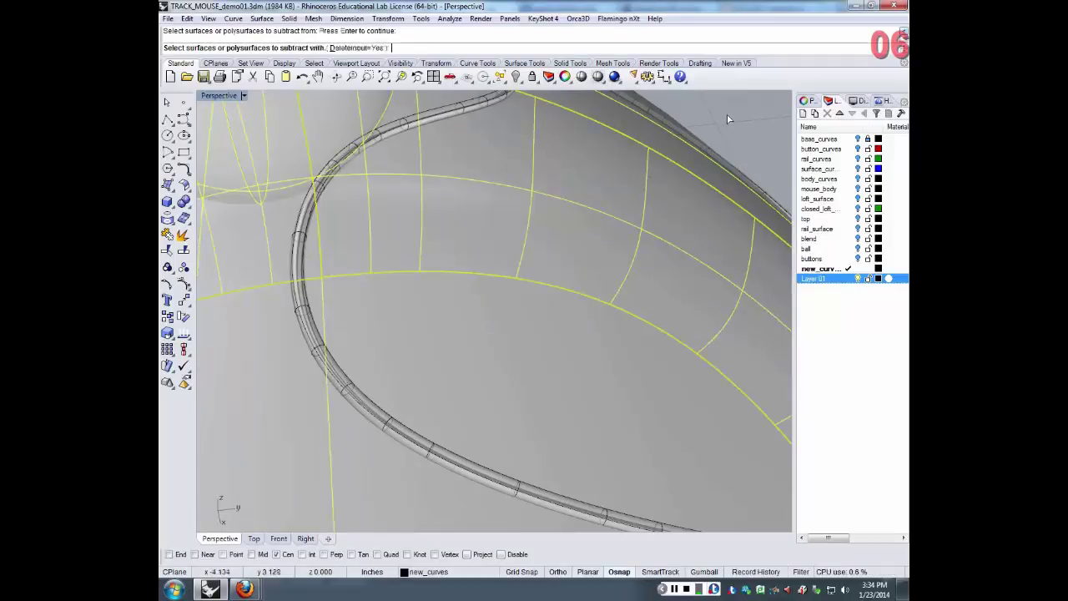
{"action": "left_click", "coordinate": [378, 422]}
{"action": "key", "text": "Return"}
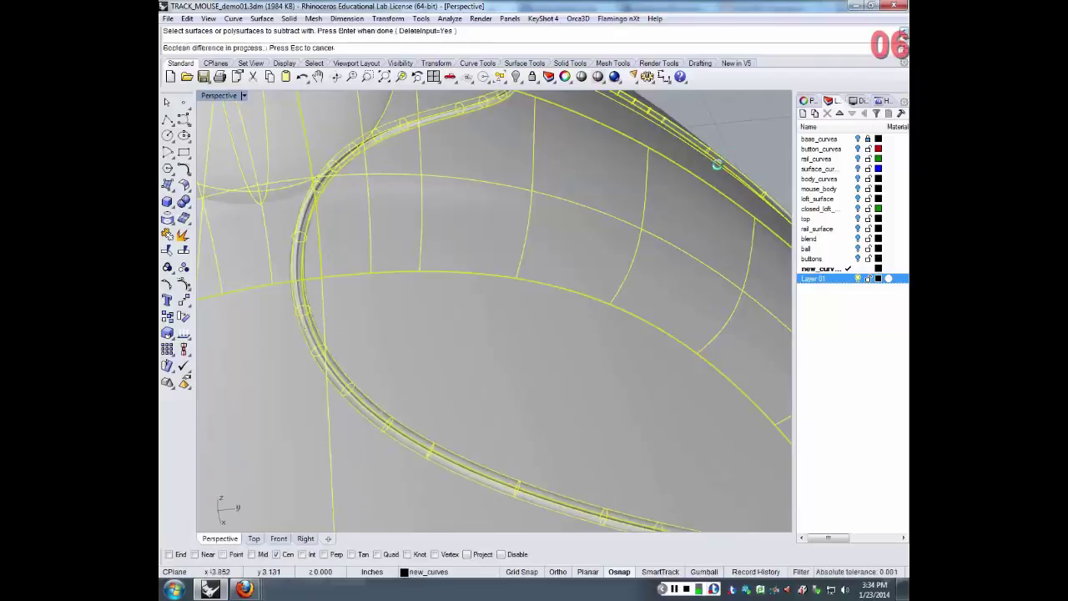
- Select all curves in the model and delete them, including the projected kidney-shaped curve
{"action": "right_click_drag", "start_coordinate": [546, 262], "coordinate": [556, 317]}
{"action": "scroll", "coordinate": [554, 286], "scroll_direction": "down", "scroll_amount": 5}
{"action": "scroll", "coordinate": [458, 269], "scroll_direction": "up", "scroll_amount": 5}
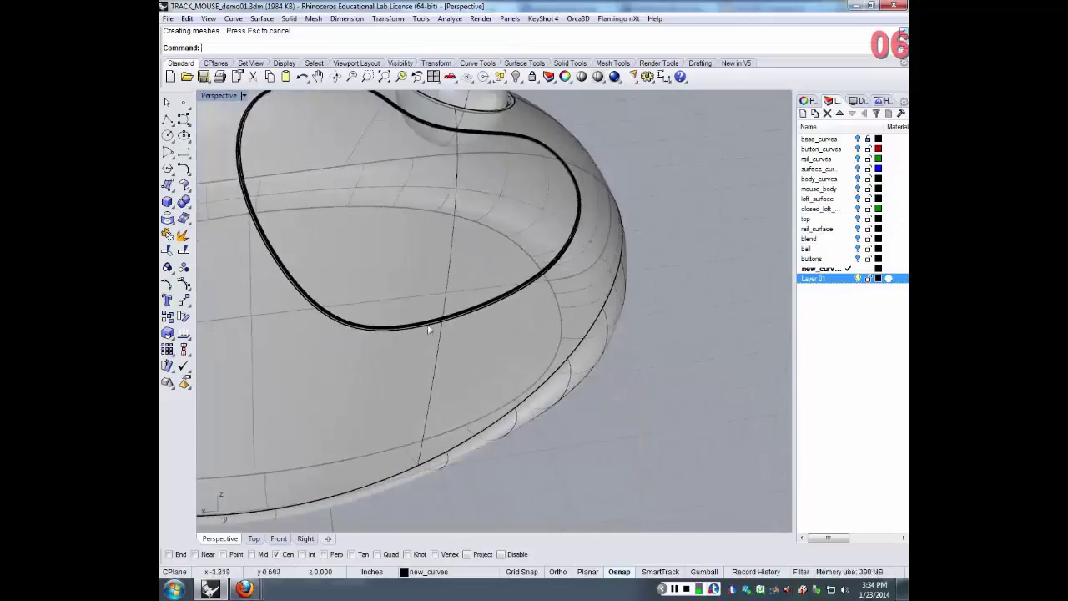
{"action": "scroll", "coordinate": [390, 329], "scroll_direction": "up", "scroll_amount": 5}
{"action": "scroll", "coordinate": [392, 326], "scroll_direction": "down", "scroll_amount": 5}
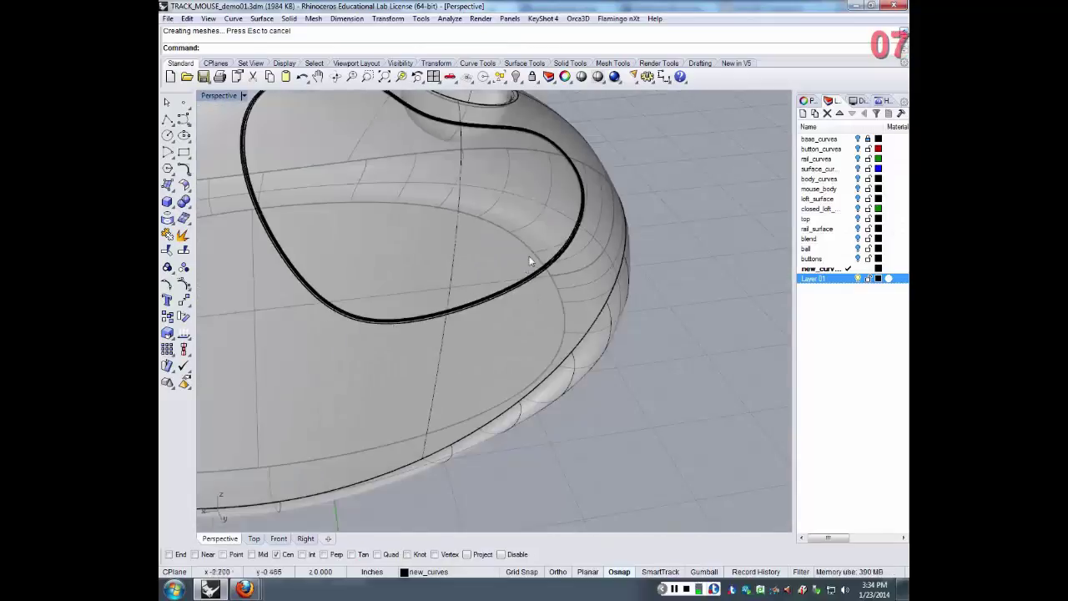
{"action": "right_click_drag", "start_coordinate": [529, 257], "coordinate": [505, 276]}
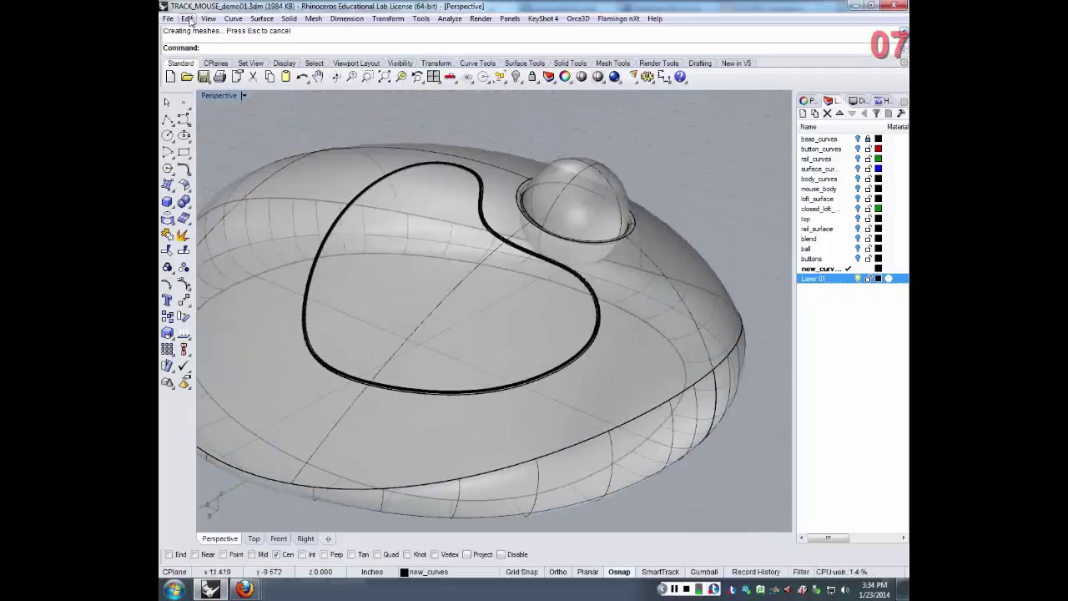
{"action": "left_click", "coordinate": [188, 18]}
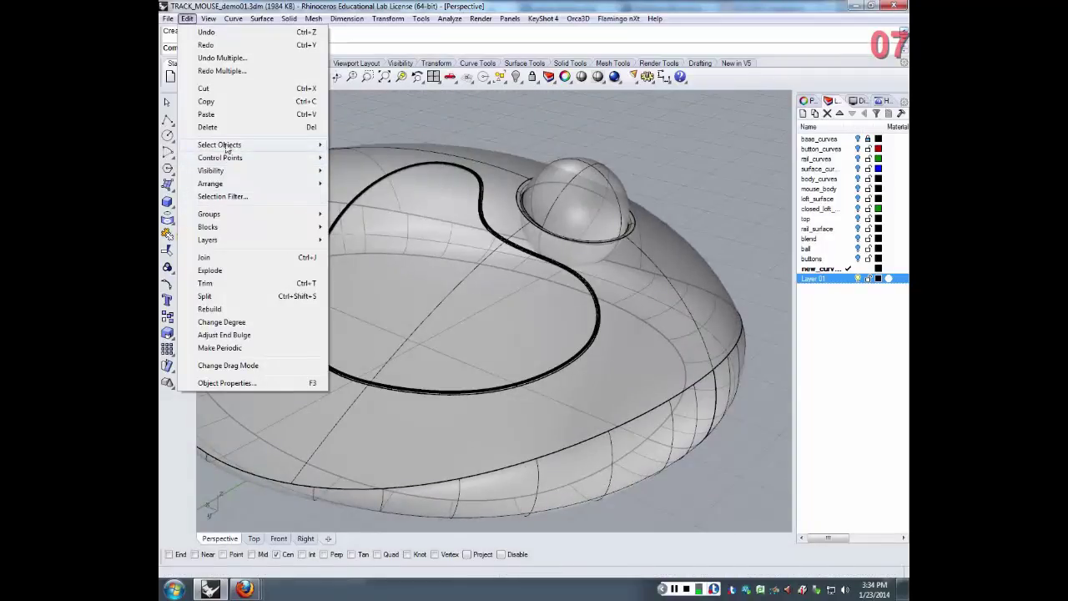
{"action": "mouse_move", "coordinate": [227, 148]}
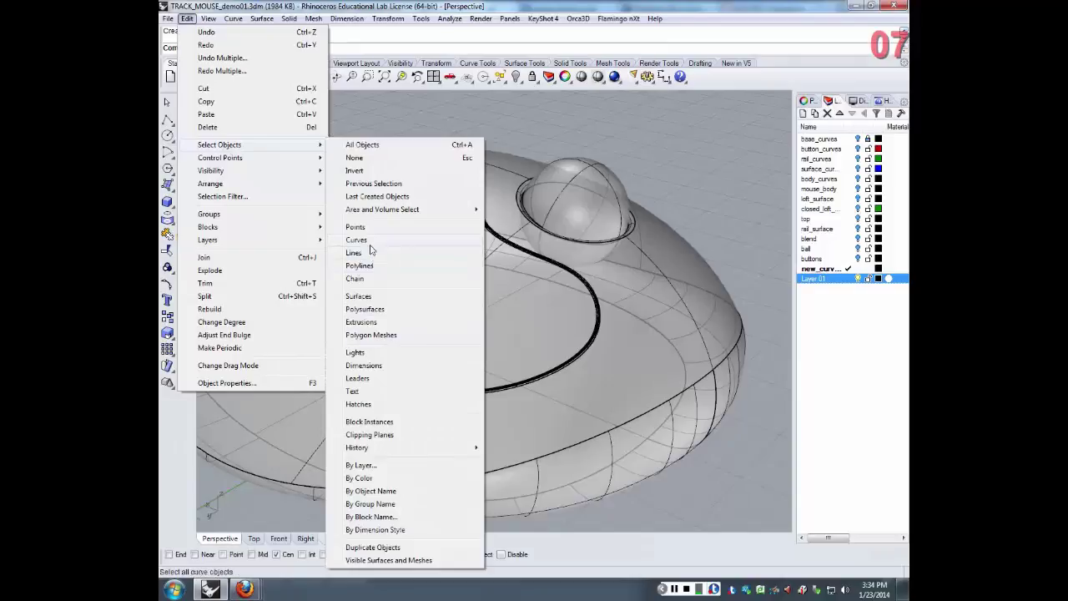
{"action": "left_click", "coordinate": [370, 244]}
{"action": "key", "text": "Delete"}
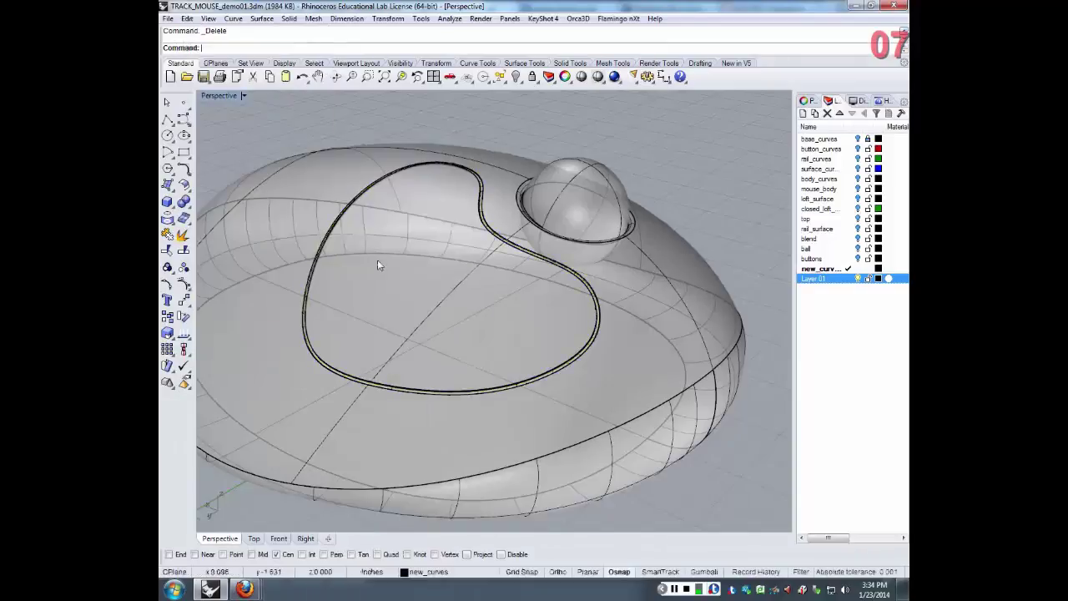
- Examine the button groove in Rendered display mode in the Perspective view, and return to Ghosted mode
{"action": "left_click", "coordinate": [219, 96]}
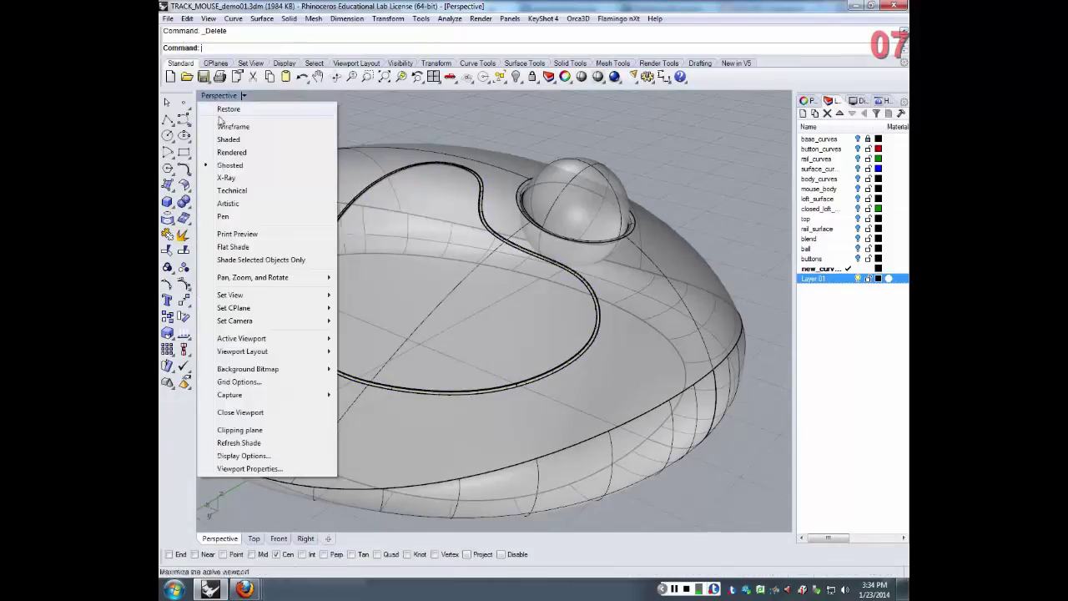
{"action": "left_click", "coordinate": [231, 152]}
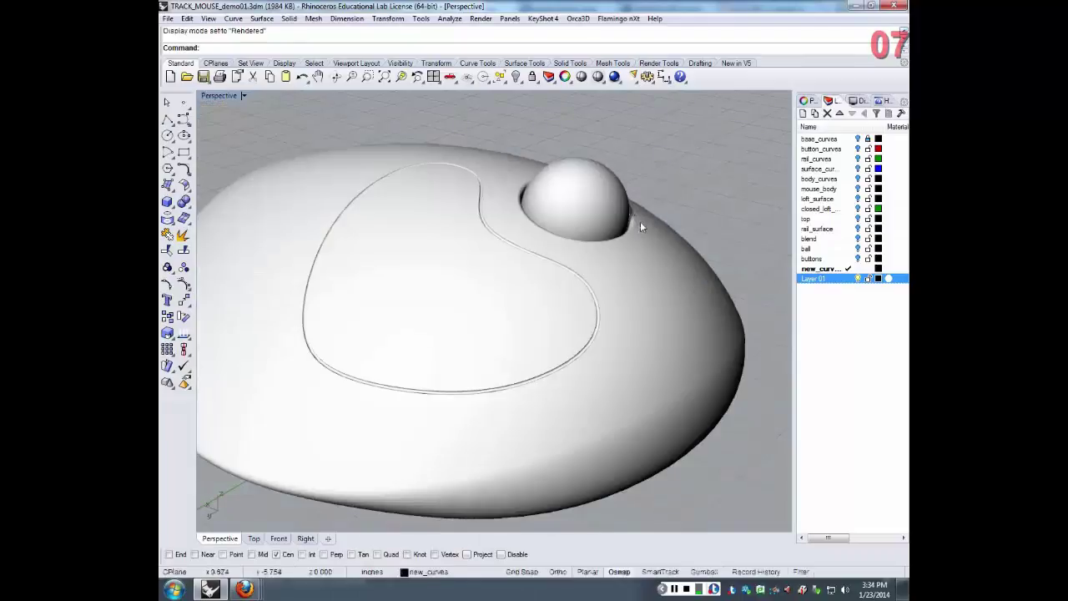
{"action": "scroll", "coordinate": [640, 221], "scroll_direction": "up", "scroll_amount": 3}
{"action": "right_click_drag", "start_coordinate": [614, 327], "coordinate": [634, 230]}
{"action": "scroll", "coordinate": [581, 353], "scroll_direction": "up", "scroll_amount": 5}
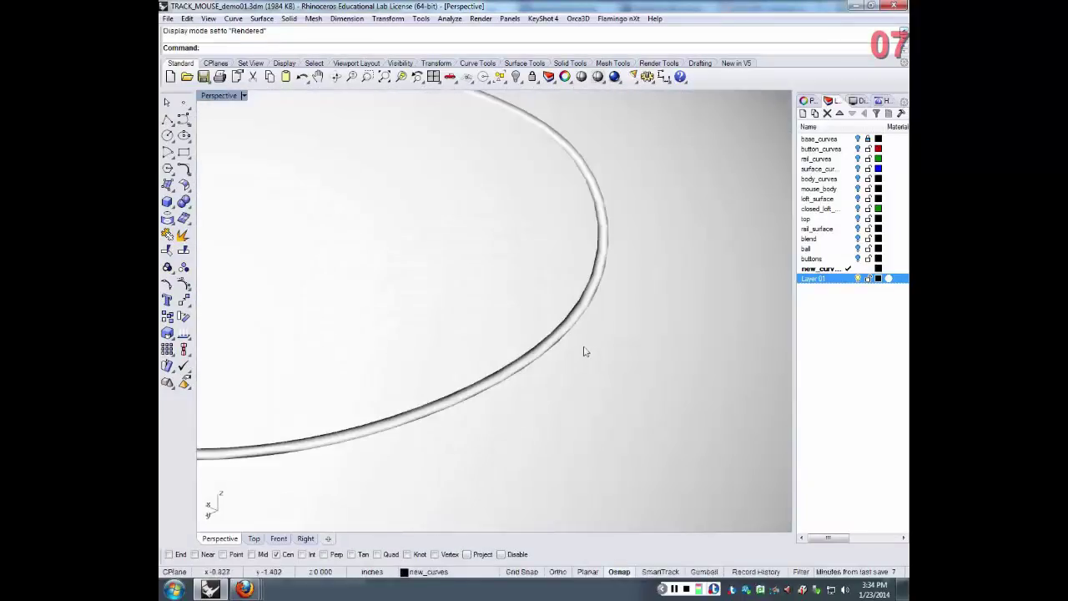
{"action": "scroll", "coordinate": [587, 344], "scroll_direction": "down", "scroll_amount": 5}
{"action": "scroll", "coordinate": [587, 348], "scroll_direction": "up", "scroll_amount": 2}
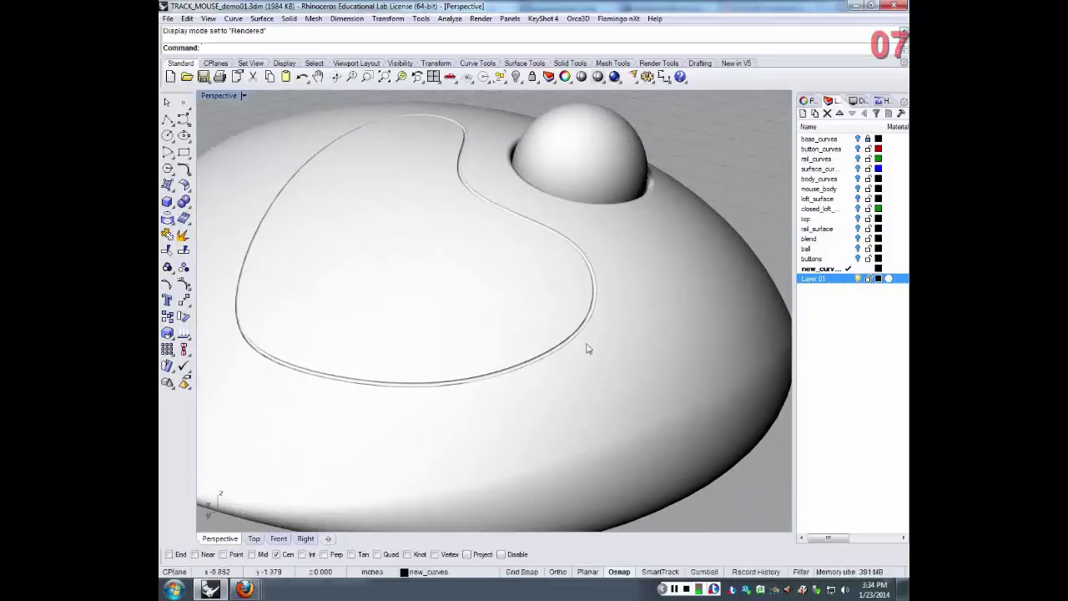
{"action": "scroll", "coordinate": [587, 347], "scroll_direction": "down", "scroll_amount": 3}
{"action": "left_click", "coordinate": [228, 97]}
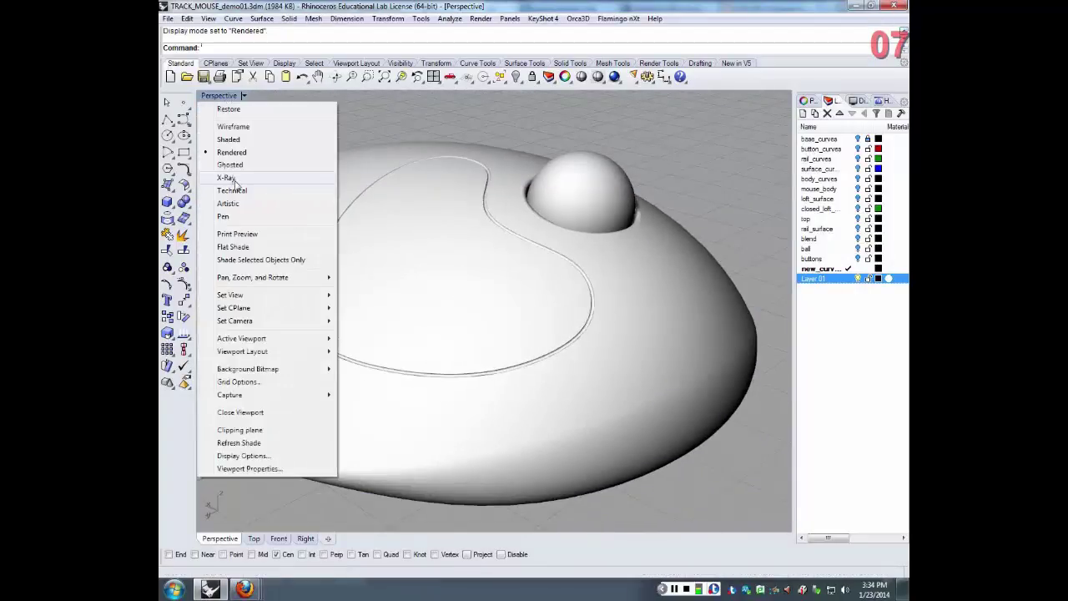
{"action": "left_click", "coordinate": [233, 165]}
- Start FilletEdge and choose the outer edge of the button groove on the mouse body as the edge to fillet
{"action": "scroll", "coordinate": [336, 239], "scroll_direction": "up", "scroll_amount": 5}
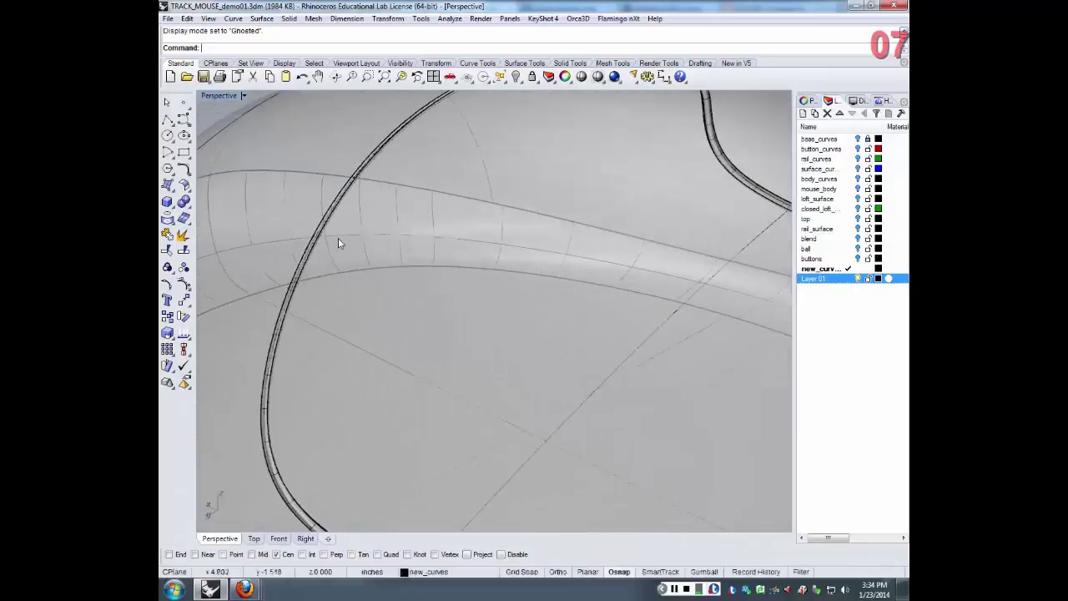
{"action": "right_click_drag", "start_coordinate": [338, 237], "coordinate": [637, 132]}
{"action": "scroll", "coordinate": [701, 158], "scroll_direction": "up", "scroll_amount": 2}
{"action": "scroll", "coordinate": [644, 134], "scroll_direction": "up", "scroll_amount": 3}
{"action": "scroll", "coordinate": [644, 134], "scroll_direction": "down", "scroll_amount": 2}
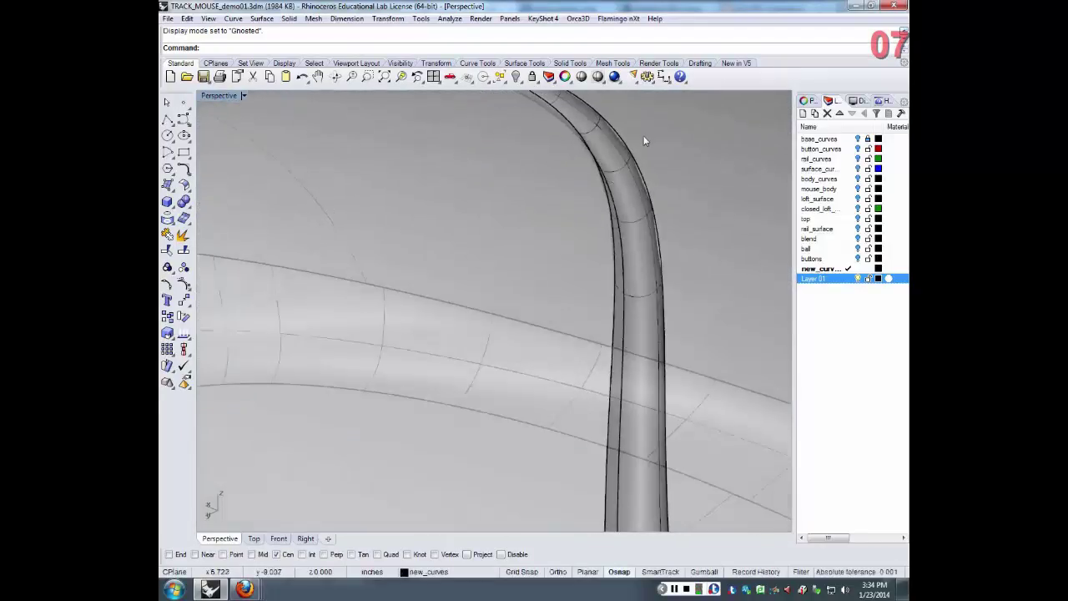
{"action": "right_click", "coordinate": [444, 47]}
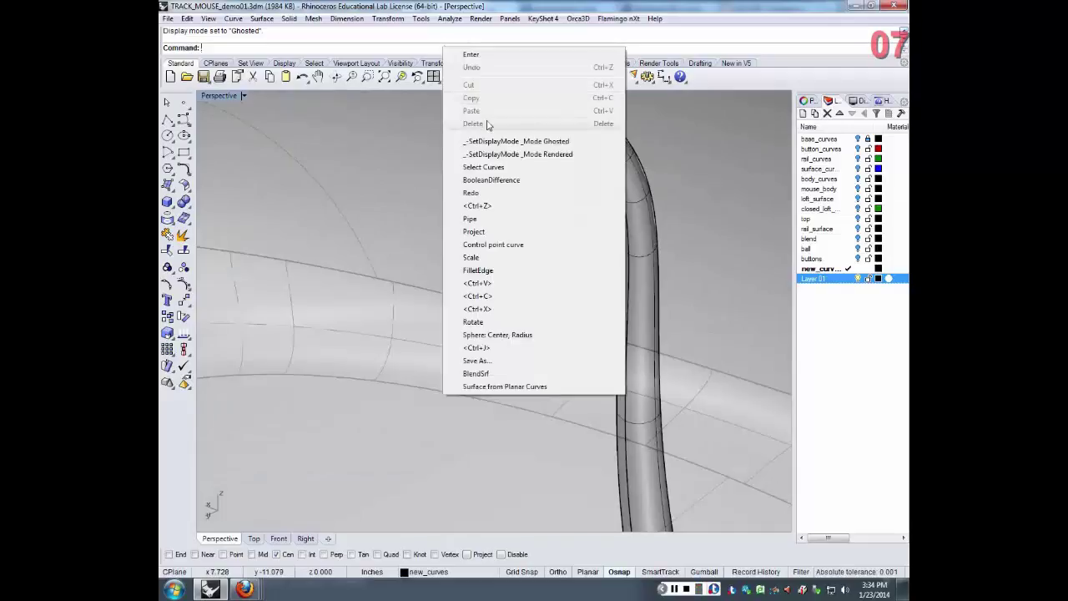
{"action": "left_click", "coordinate": [478, 270]}
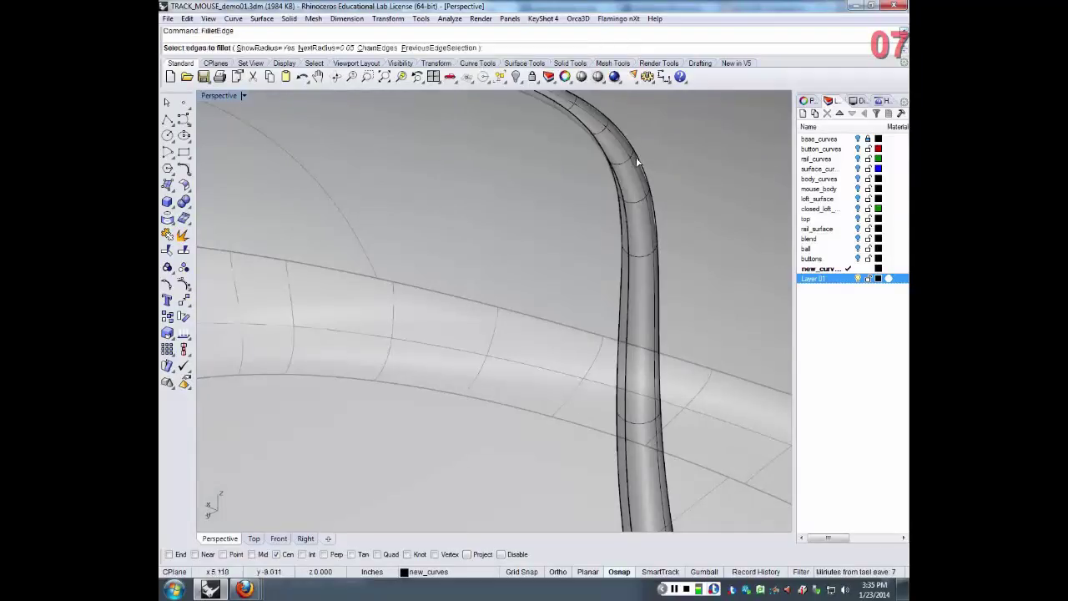
{"action": "left_click", "coordinate": [638, 159]}
{"action": "scroll", "coordinate": [639, 167], "scroll_direction": "down", "scroll_amount": 3}
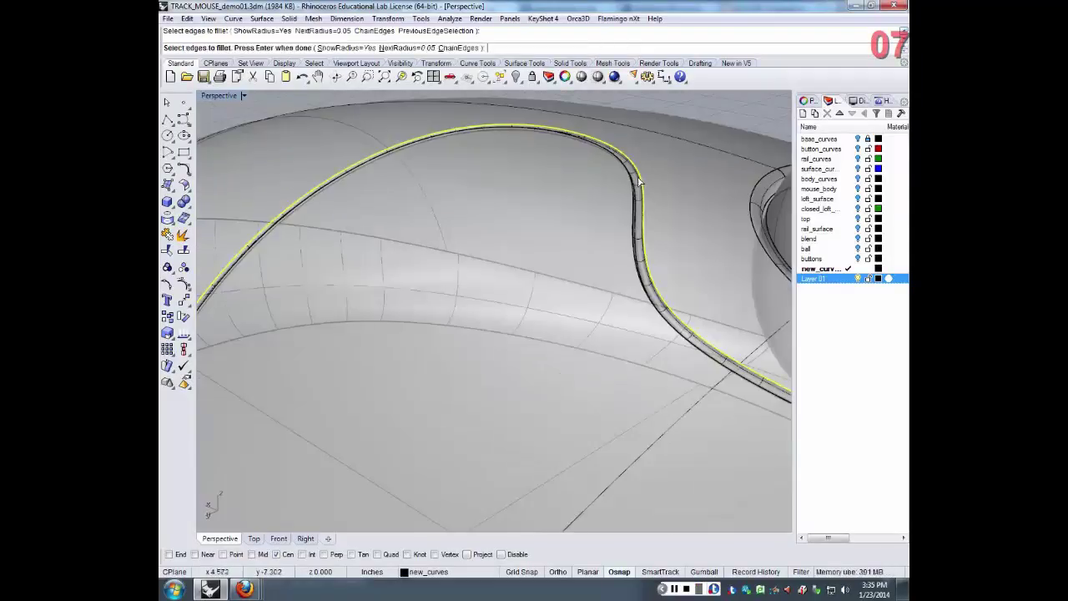
{"action": "scroll", "coordinate": [640, 177], "scroll_direction": "down", "scroll_amount": 2}
{"action": "scroll", "coordinate": [641, 177], "scroll_direction": "up", "scroll_amount": 2}
{"action": "scroll", "coordinate": [641, 177], "scroll_direction": "up", "scroll_amount": 3}
{"action": "key", "text": "Return"}
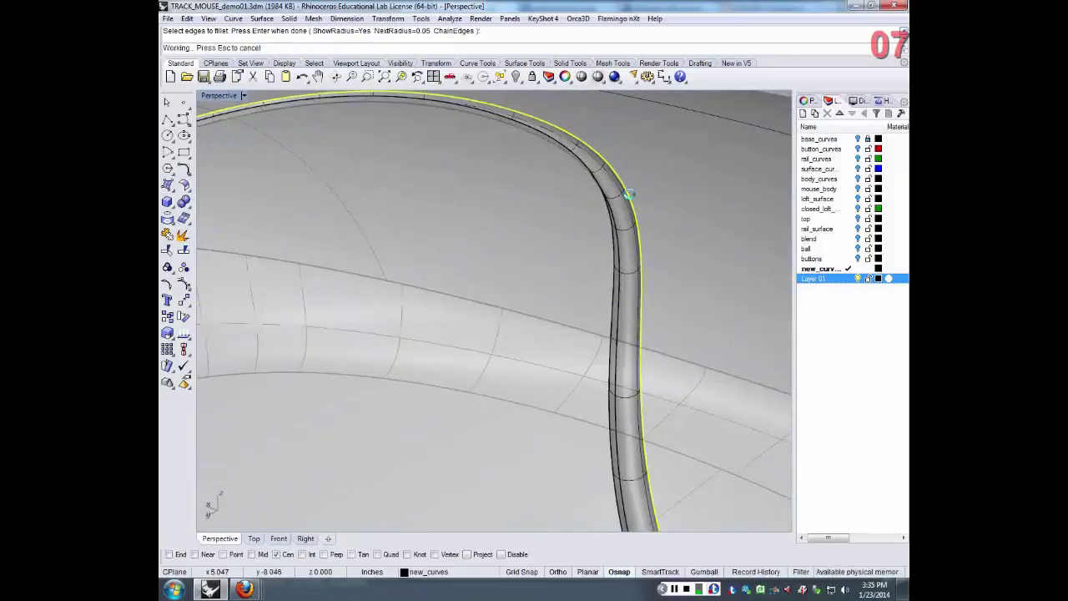
- Set the radius of all fillet handles on the groove's outer edge to 0.02 in and apply the fillet
{"action": "scroll", "coordinate": [630, 193], "scroll_direction": "down", "scroll_amount": 2}
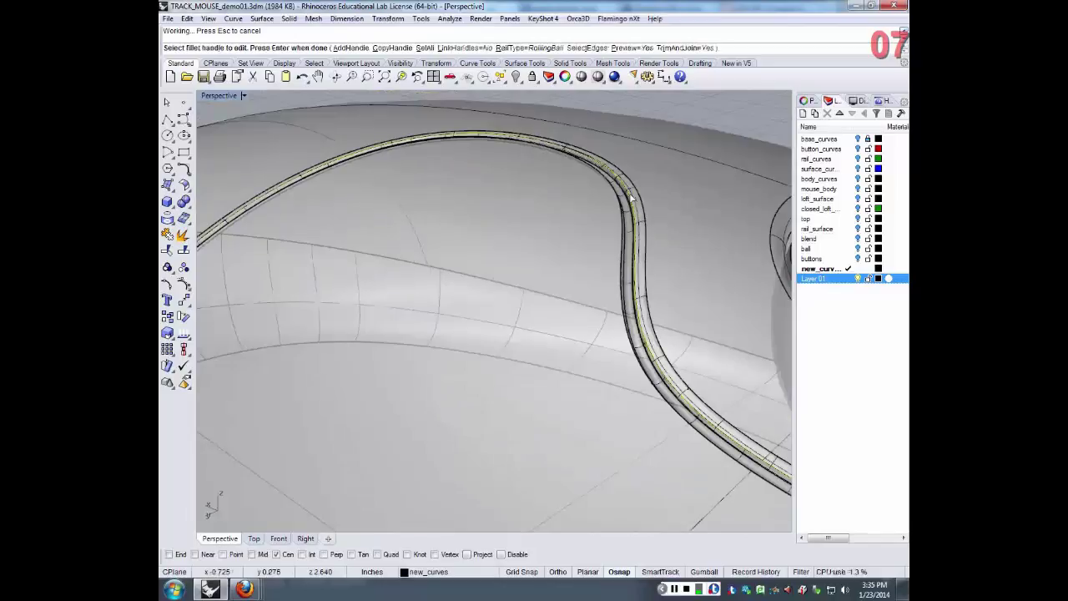
{"action": "scroll", "coordinate": [632, 197], "scroll_direction": "down", "scroll_amount": 3}
{"action": "scroll", "coordinate": [404, 362], "scroll_direction": "up", "scroll_amount": 5}
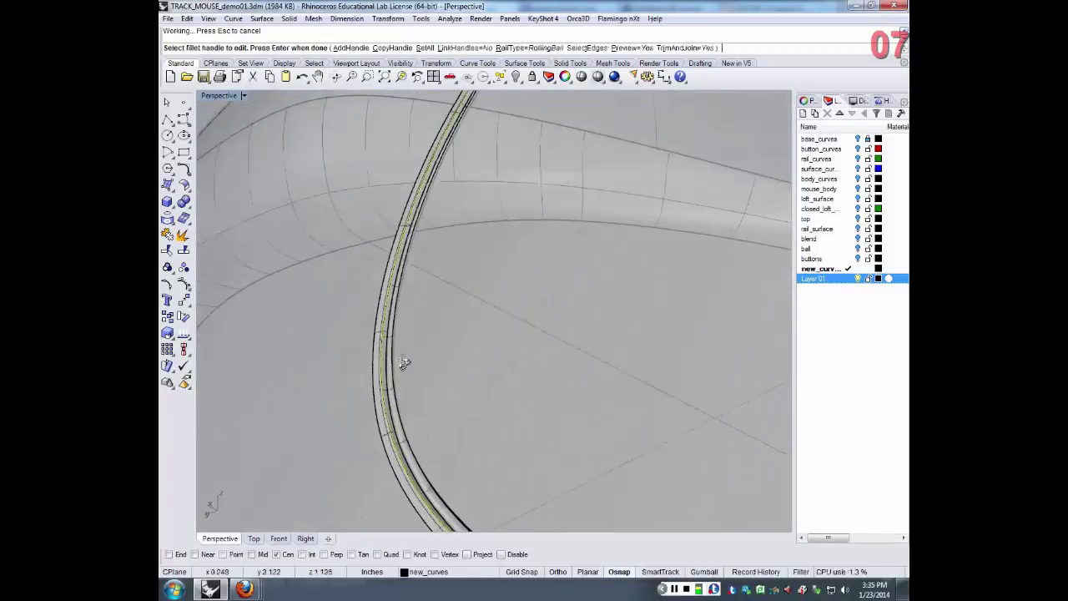
{"action": "scroll", "coordinate": [404, 362], "scroll_direction": "down", "scroll_amount": 1}
{"action": "scroll", "coordinate": [410, 310], "scroll_direction": "down", "scroll_amount": 3}
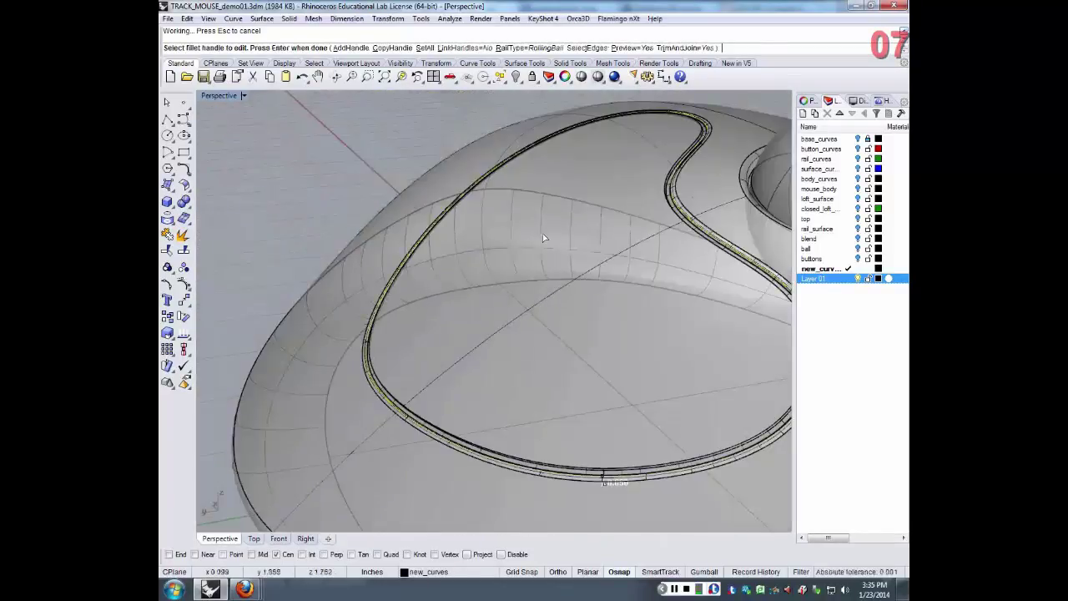
{"action": "scroll", "coordinate": [544, 238], "scroll_direction": "down", "scroll_amount": 3}
{"action": "scroll", "coordinate": [586, 342], "scroll_direction": "up", "scroll_amount": 6}
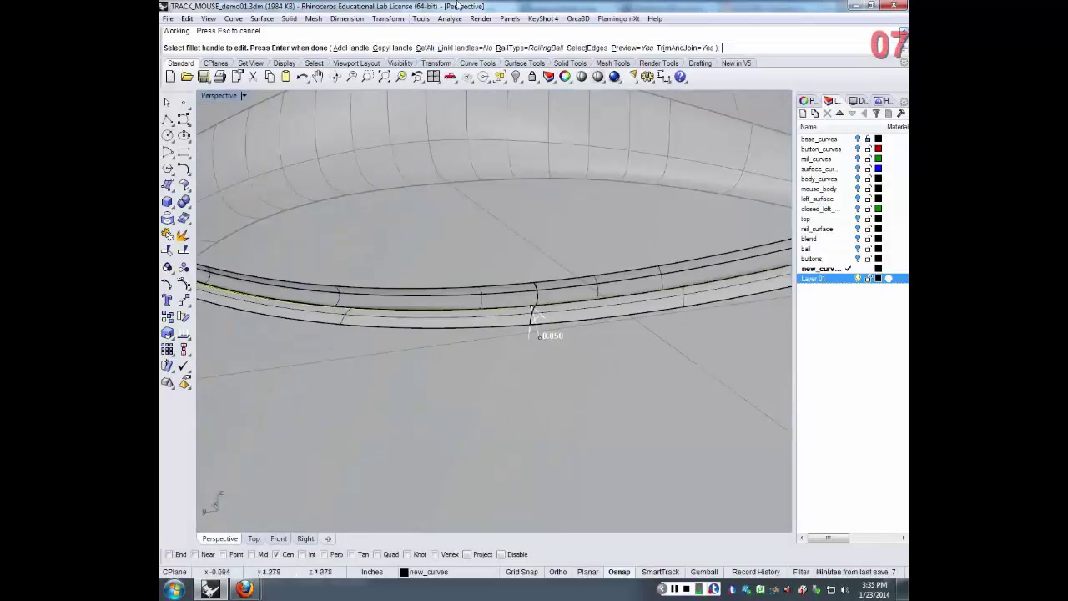
{"action": "left_click", "coordinate": [429, 49]}
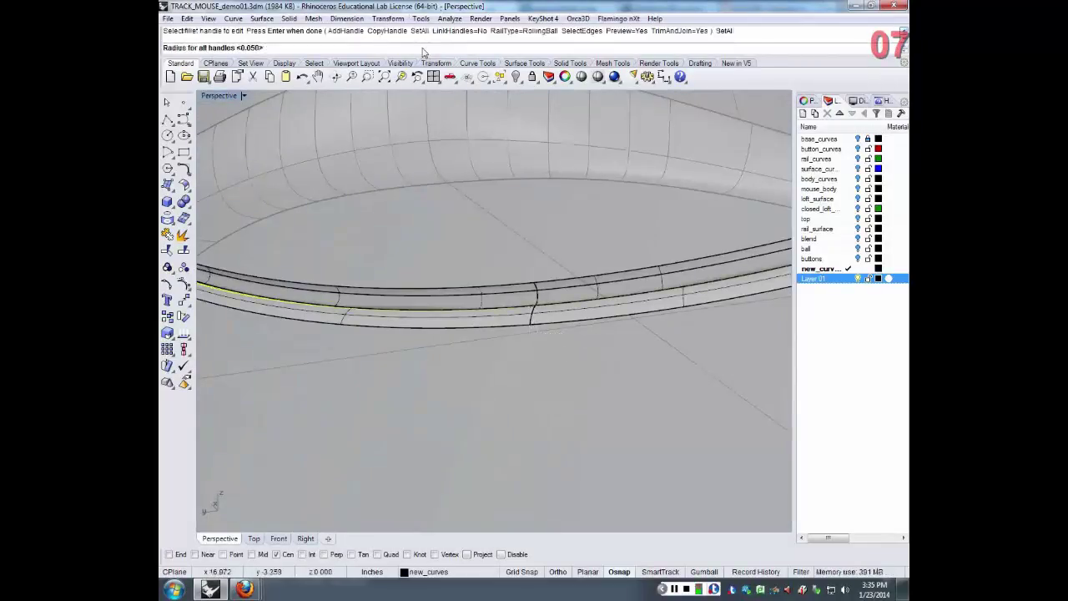
{"action": "key", "text": "Return"}
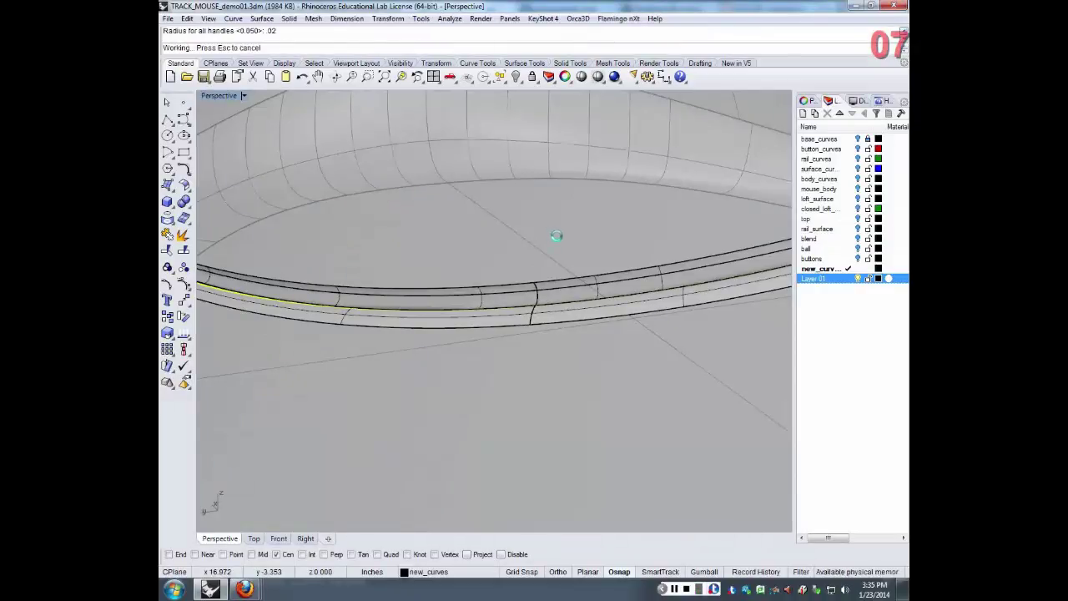
{"action": "scroll", "coordinate": [558, 236], "scroll_direction": "down", "scroll_amount": 3}
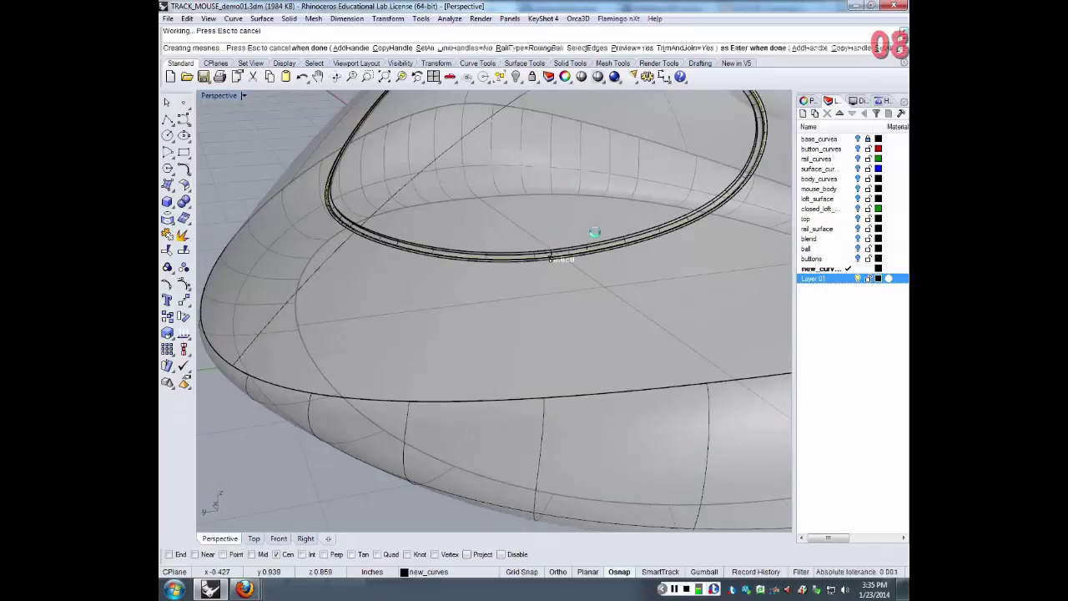
{"action": "scroll", "coordinate": [598, 248], "scroll_direction": "up", "scroll_amount": 5}
- Fillet the inner edge of the button groove with FilletEdge at a radius of 0.02 in
{"action": "left_click", "coordinate": [610, 308]}
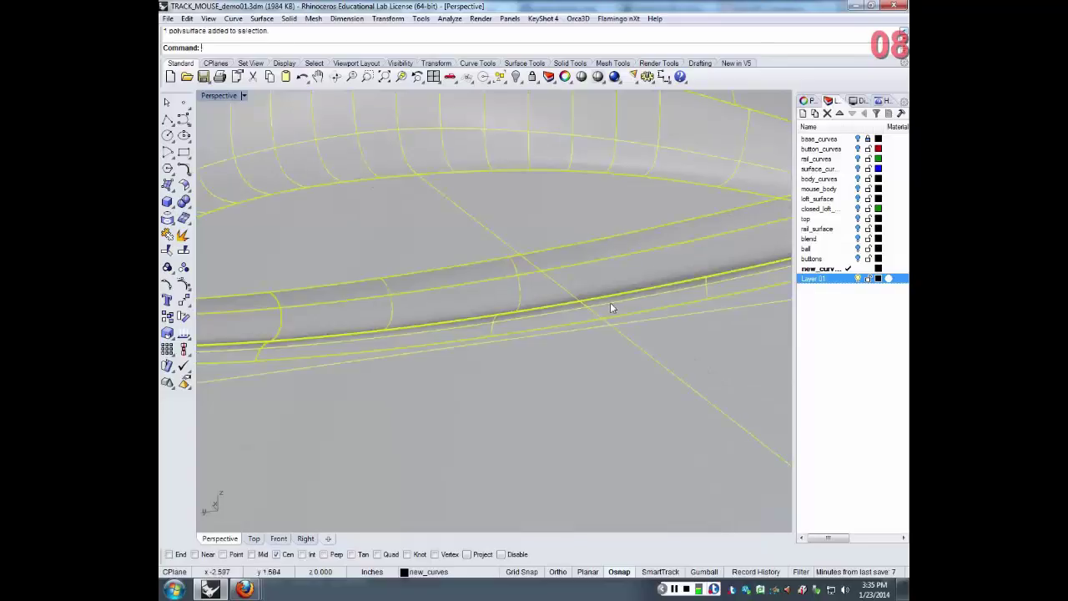
{"action": "scroll", "coordinate": [609, 307], "scroll_direction": "down", "scroll_amount": 5}
{"action": "scroll", "coordinate": [288, 155], "scroll_direction": "up", "scroll_amount": 5}
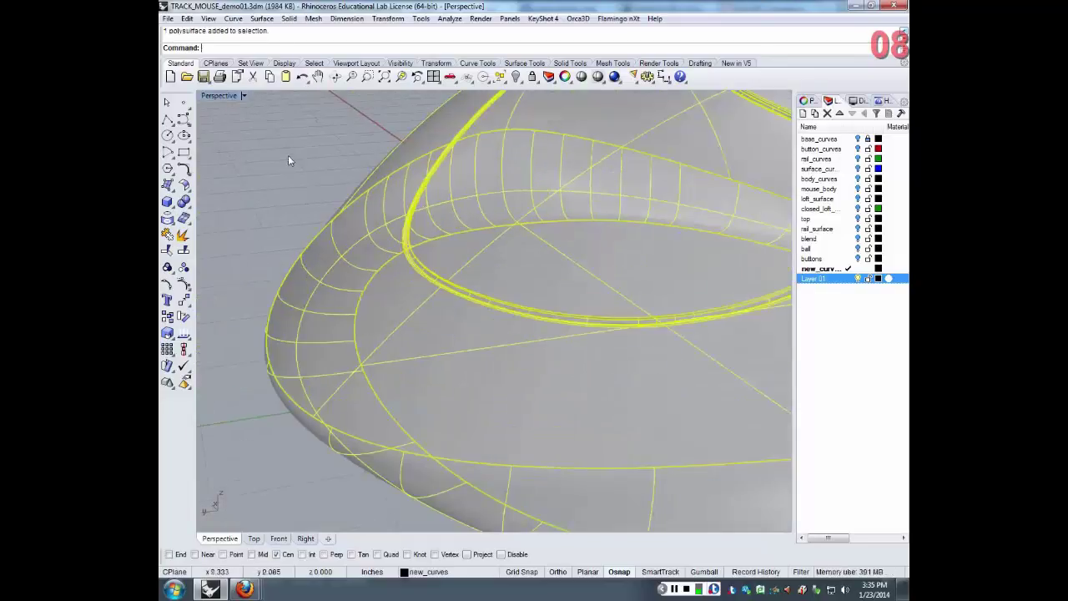
{"action": "right_click", "coordinate": [338, 45]}
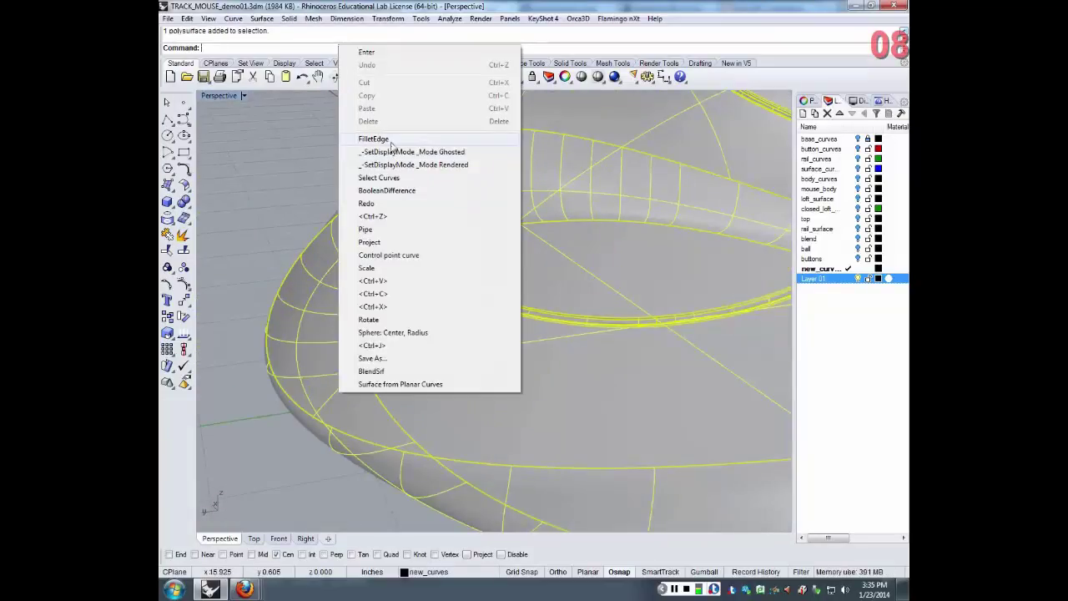
{"action": "left_click", "coordinate": [389, 140]}
{"action": "left_click", "coordinate": [444, 282]}
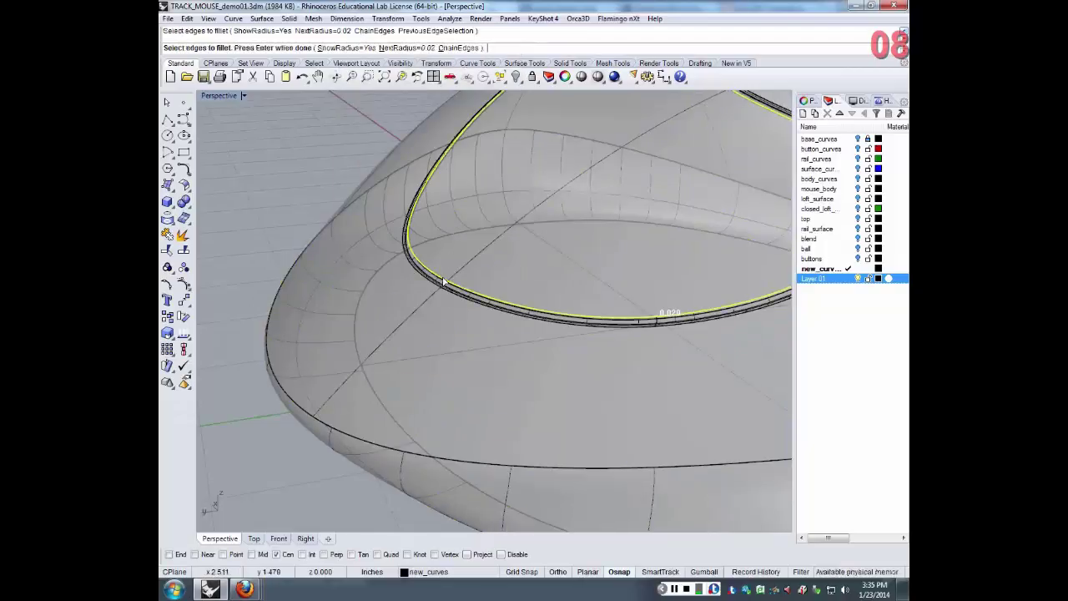
{"action": "key", "text": "Return"}
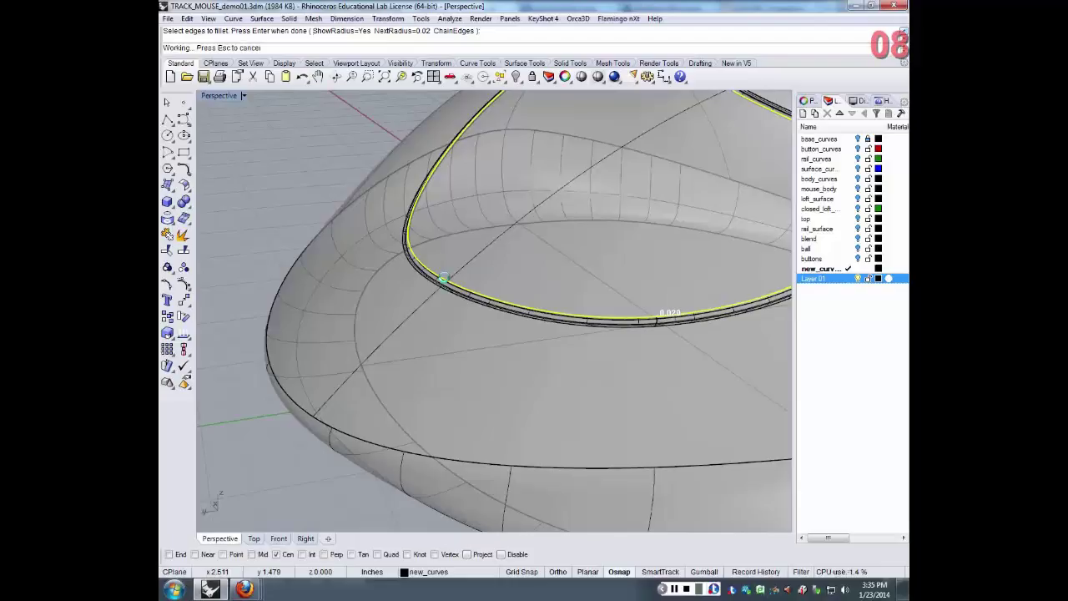
{"action": "scroll", "coordinate": [445, 282], "scroll_direction": "up", "scroll_amount": 3}
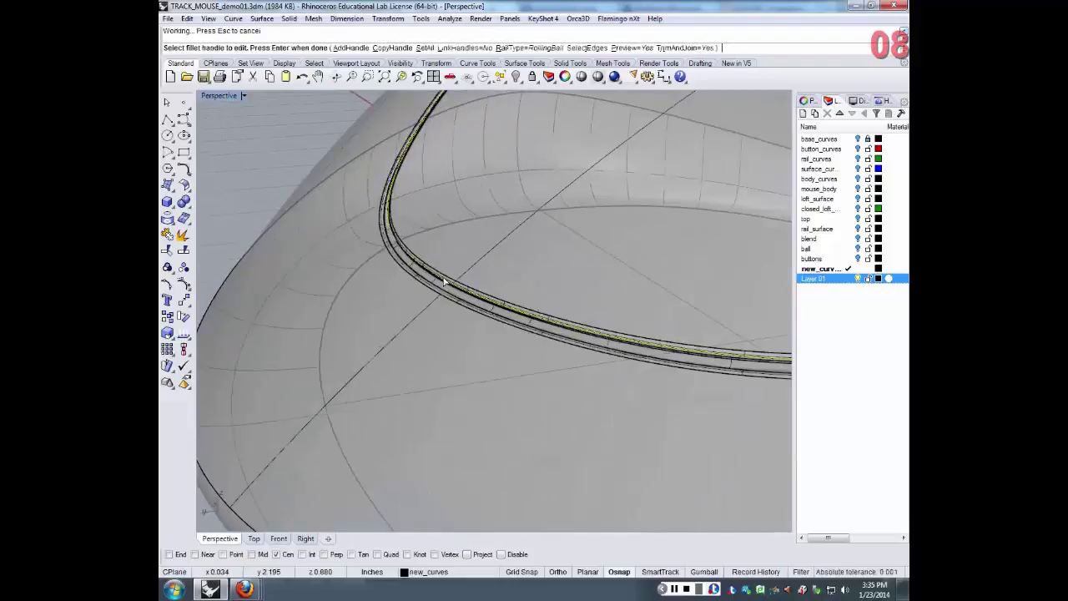
{"action": "key", "text": "Return"}
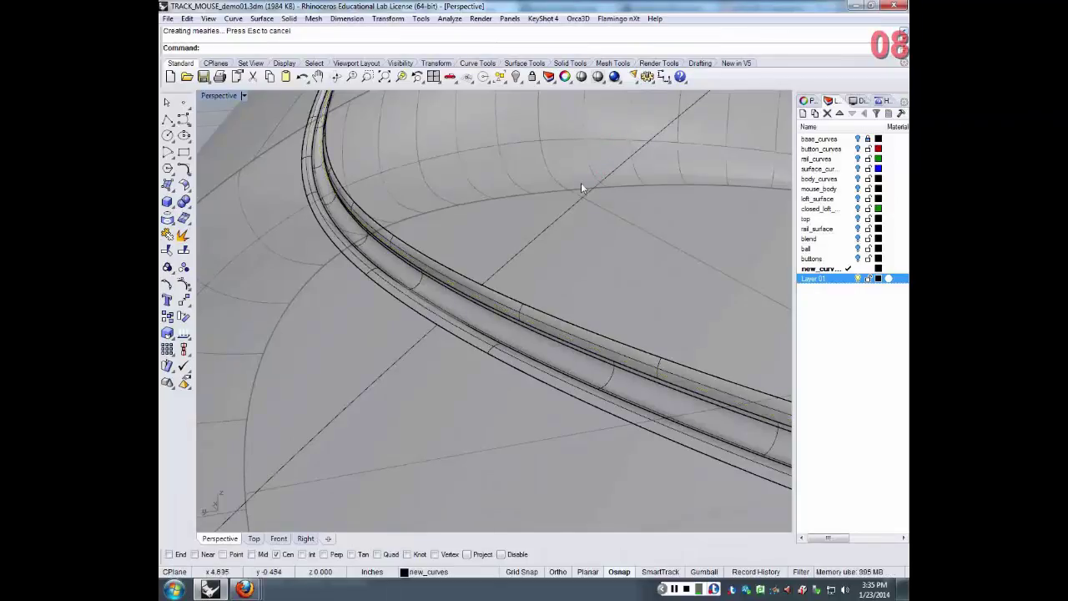
- Examine the filleted button groove up close and from several angles around the mouse body
{"action": "scroll", "coordinate": [481, 285], "scroll_direction": "up", "scroll_amount": 2}
{"action": "right_click_drag", "start_coordinate": [481, 285], "coordinate": [468, 240]}
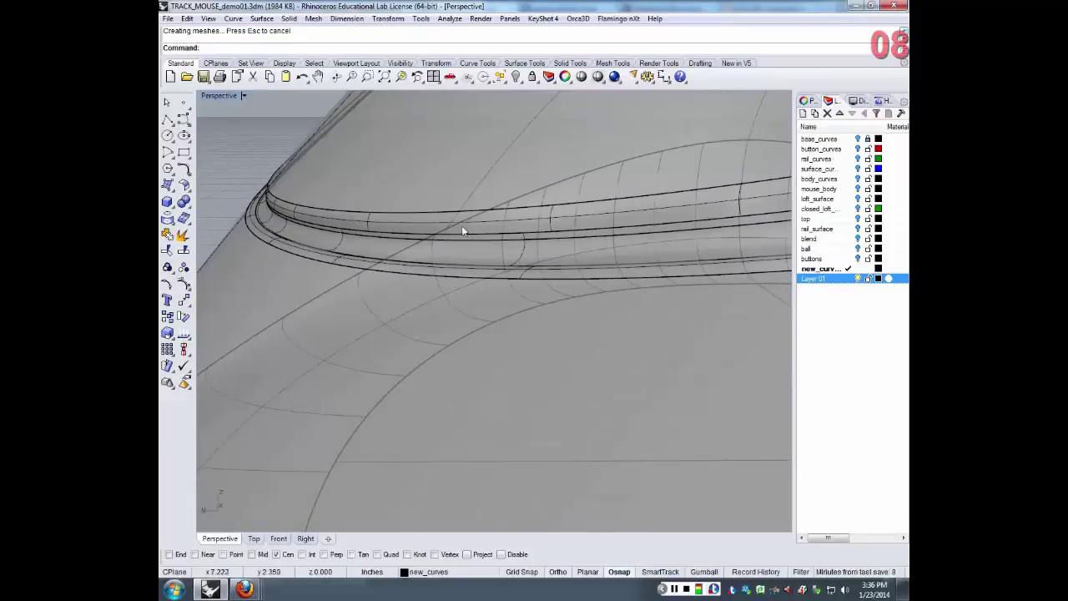
{"action": "scroll", "coordinate": [550, 238], "scroll_direction": "down", "scroll_amount": 8}
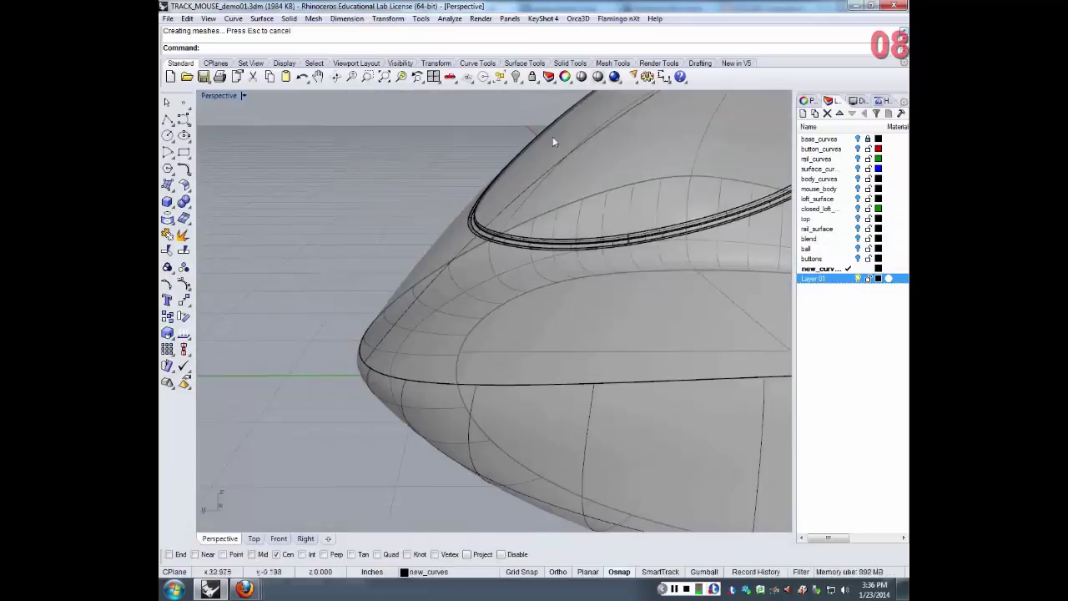
{"action": "scroll", "coordinate": [569, 185], "scroll_direction": "down", "scroll_amount": 5}
{"action": "right_click_drag", "start_coordinate": [596, 145], "coordinate": [642, 227]}
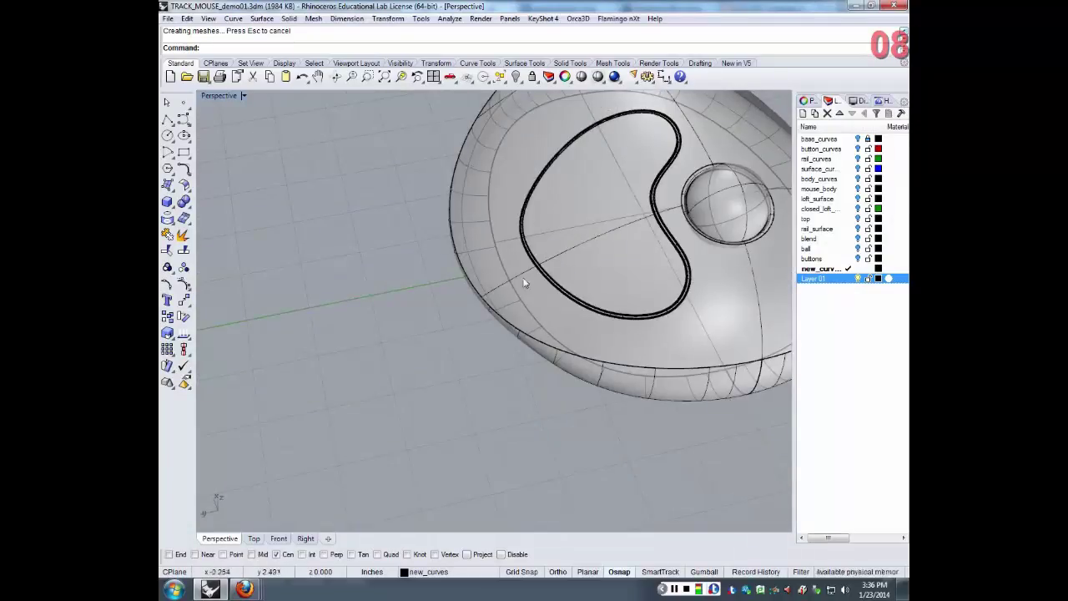
{"action": "scroll", "coordinate": [526, 217], "scroll_direction": "down", "scroll_amount": 5}
{"action": "scroll", "coordinate": [627, 161], "scroll_direction": "up", "scroll_amount": 10}
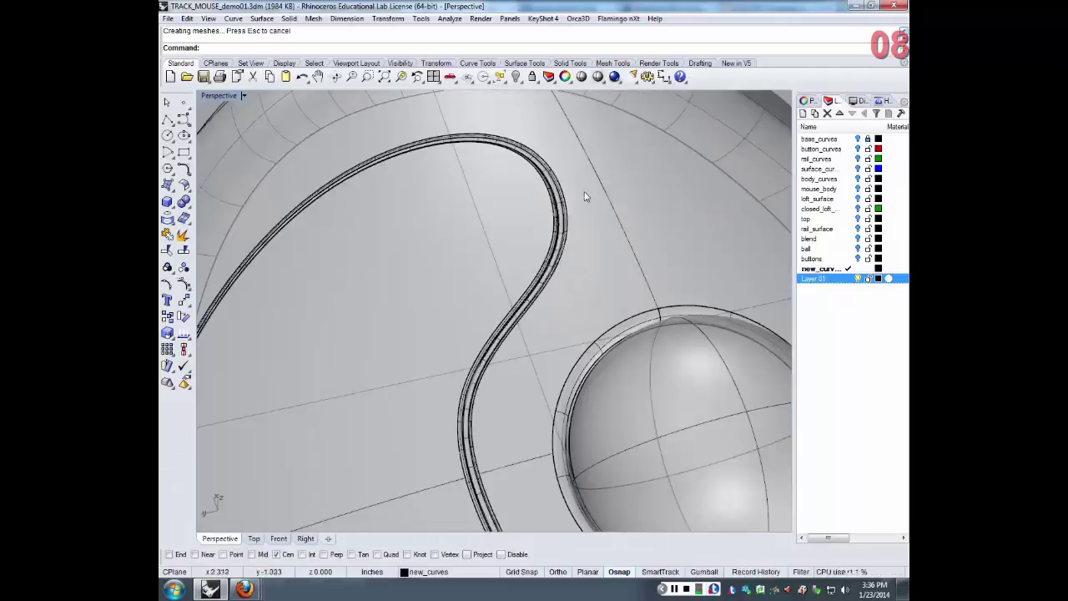
{"action": "scroll", "coordinate": [557, 184], "scroll_direction": "up", "scroll_amount": 3}
{"action": "scroll", "coordinate": [559, 192], "scroll_direction": "down", "scroll_amount": 3}
{"action": "scroll", "coordinate": [558, 193], "scroll_direction": "down", "scroll_amount": 5}
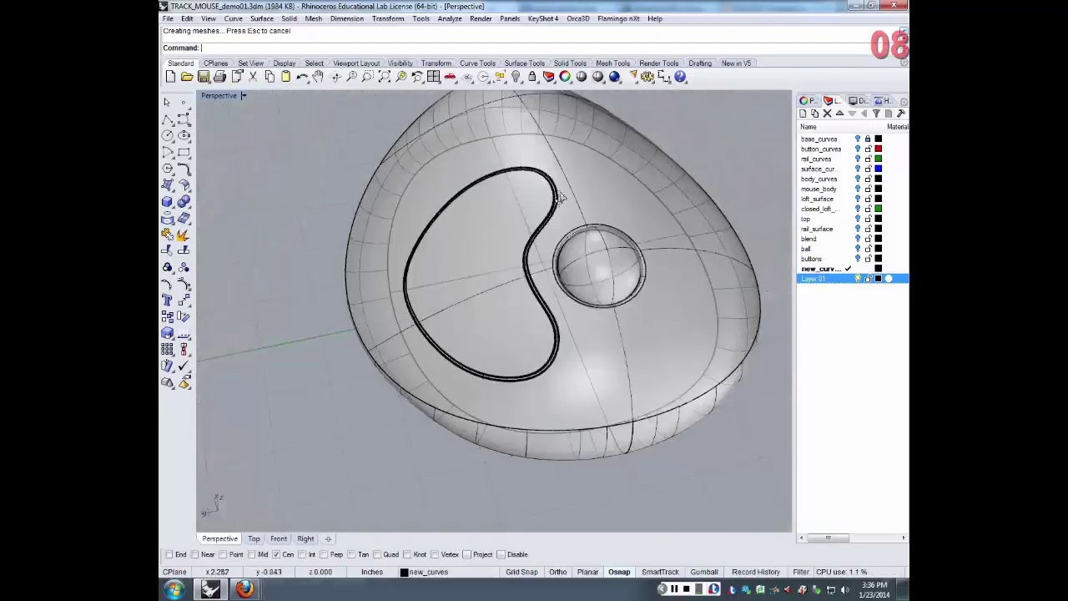
{"action": "right_click_drag", "start_coordinate": [557, 198], "coordinate": [251, 167]}
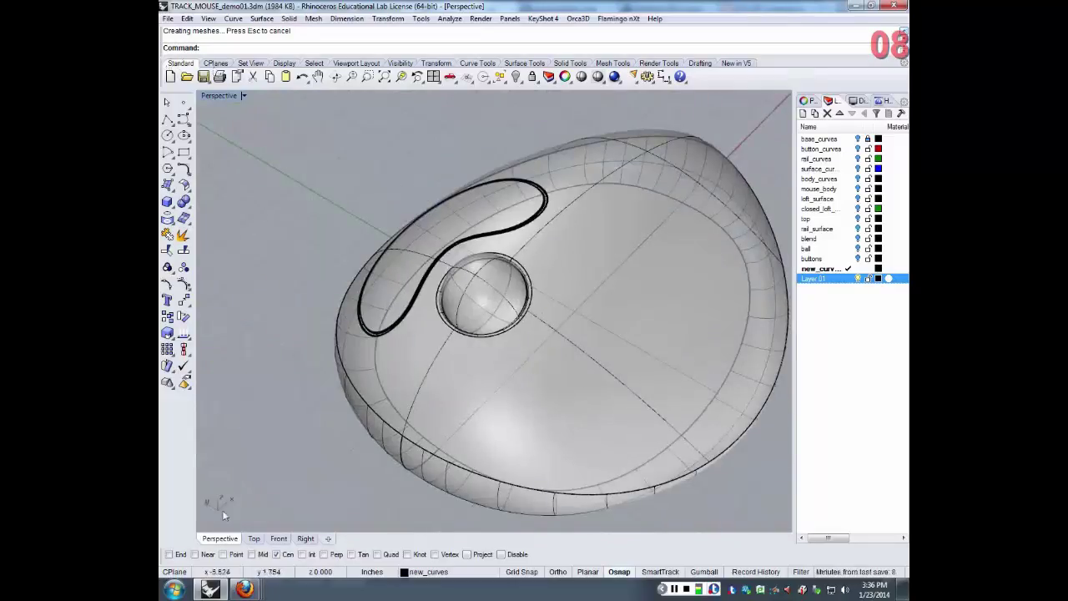
- Draw a closed degree-3 control point curve in the Top view, outlining a second kidney-shaped button on the ball's opposite side from the groove
{"action": "left_click", "coordinate": [254, 538]}
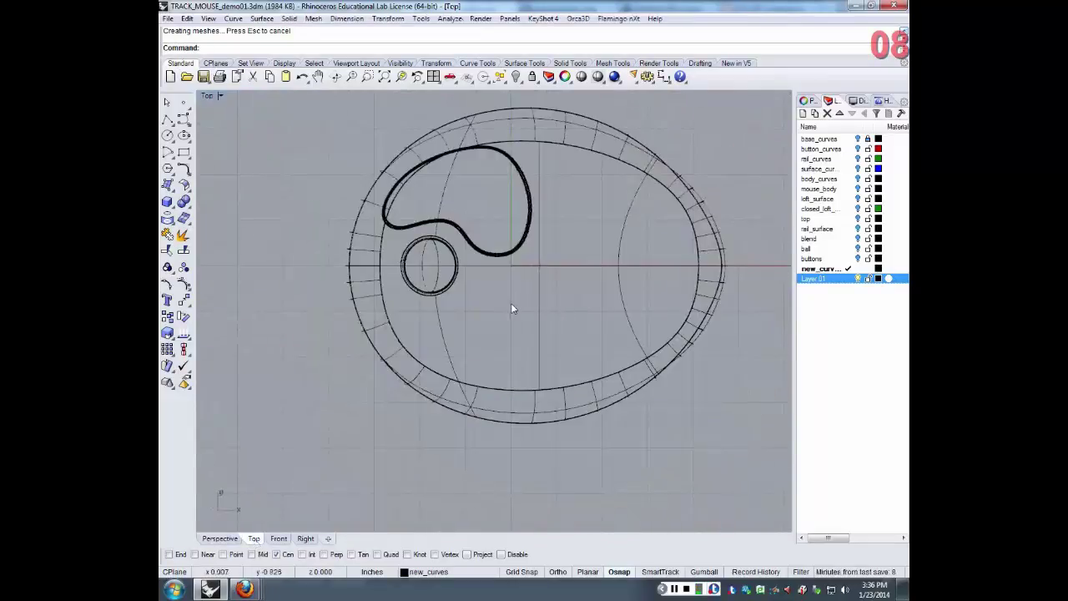
{"action": "right_click_drag", "start_coordinate": [511, 303], "coordinate": [528, 303]}
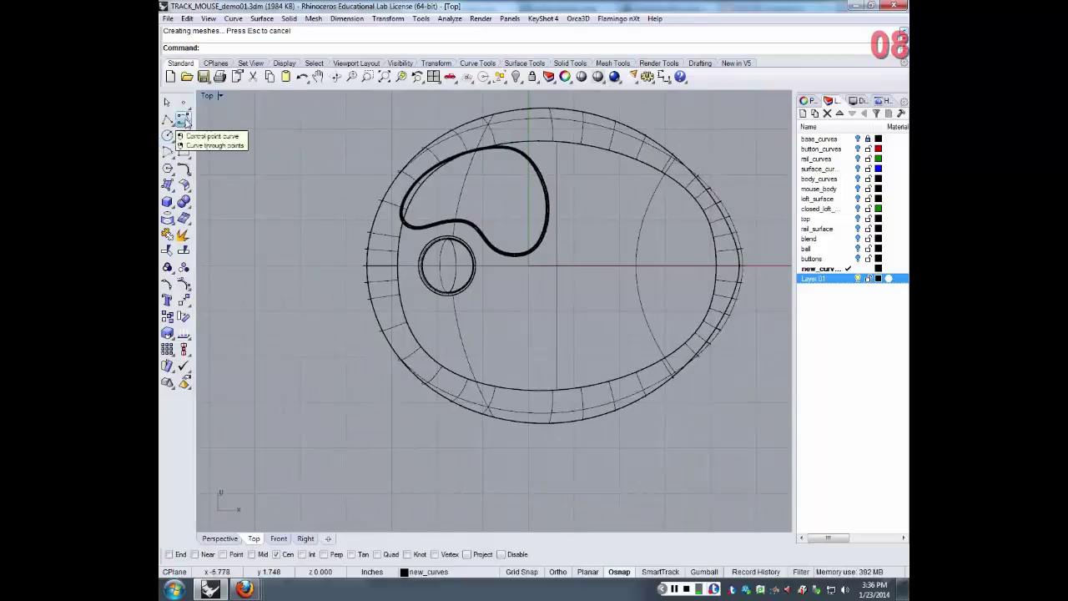
{"action": "left_click", "coordinate": [167, 119]}
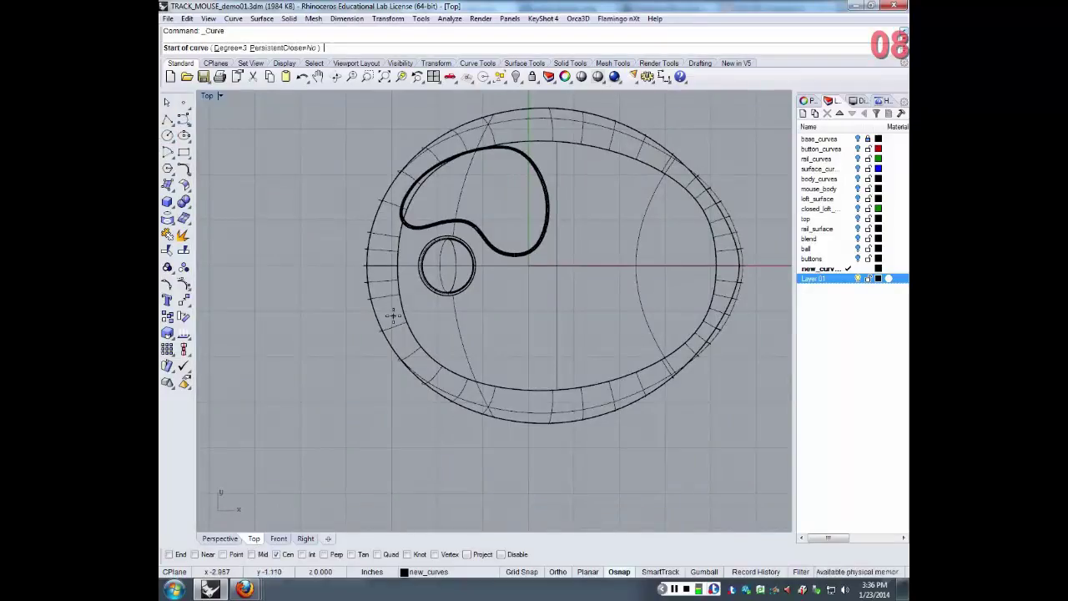
{"action": "left_click", "coordinate": [392, 292]}
{"action": "left_click", "coordinate": [406, 286]}
{"action": "left_click", "coordinate": [433, 312]}
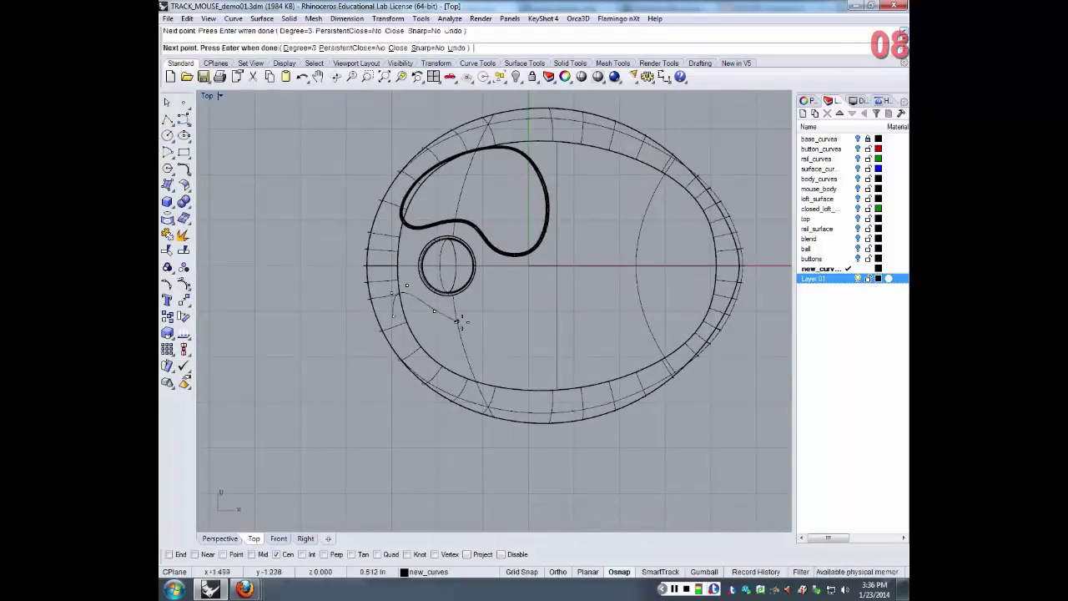
{"action": "left_click", "coordinate": [472, 326]}
{"action": "left_click", "coordinate": [504, 312]}
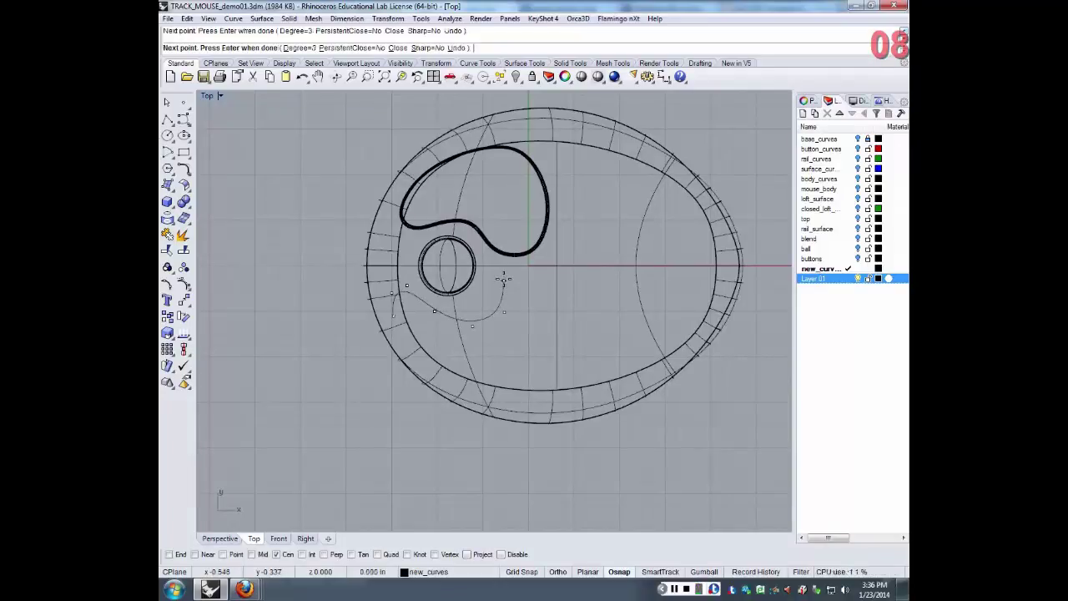
{"action": "left_click", "coordinate": [504, 280]}
{"action": "left_click", "coordinate": [517, 268]}
{"action": "left_click", "coordinate": [573, 298]}
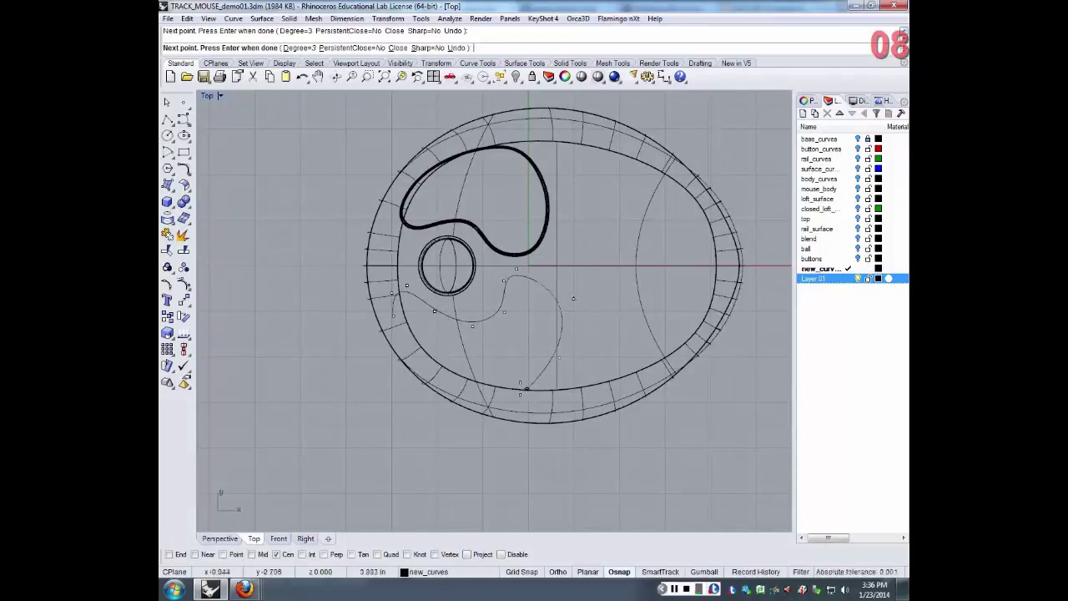
{"action": "left_click", "coordinate": [526, 388]}
{"action": "left_click", "coordinate": [454, 383]}
{"action": "left_click", "coordinate": [405, 344]}
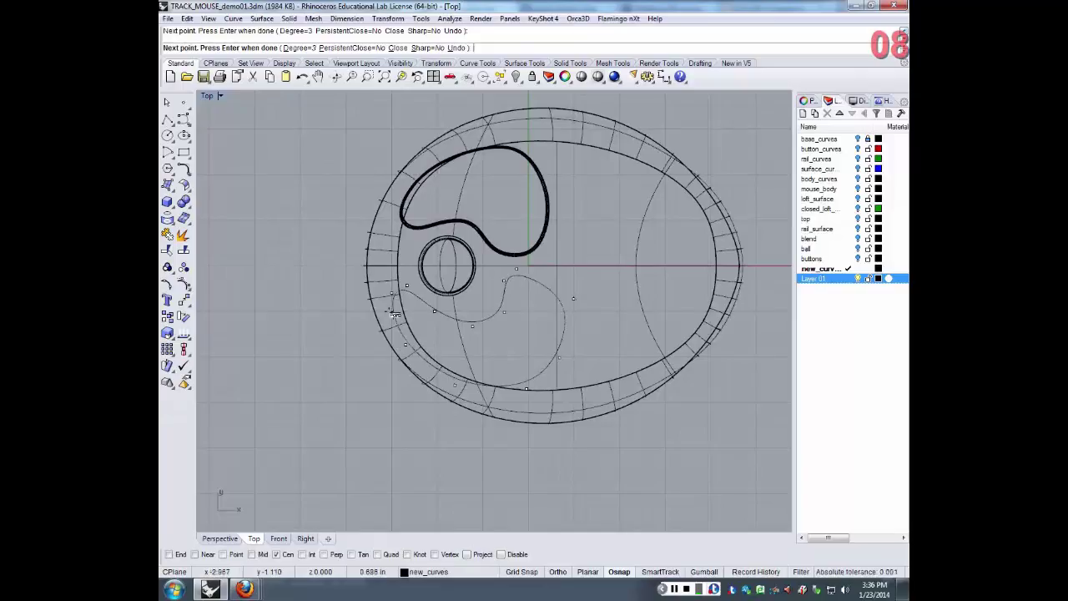
{"action": "left_click", "coordinate": [394, 314]}
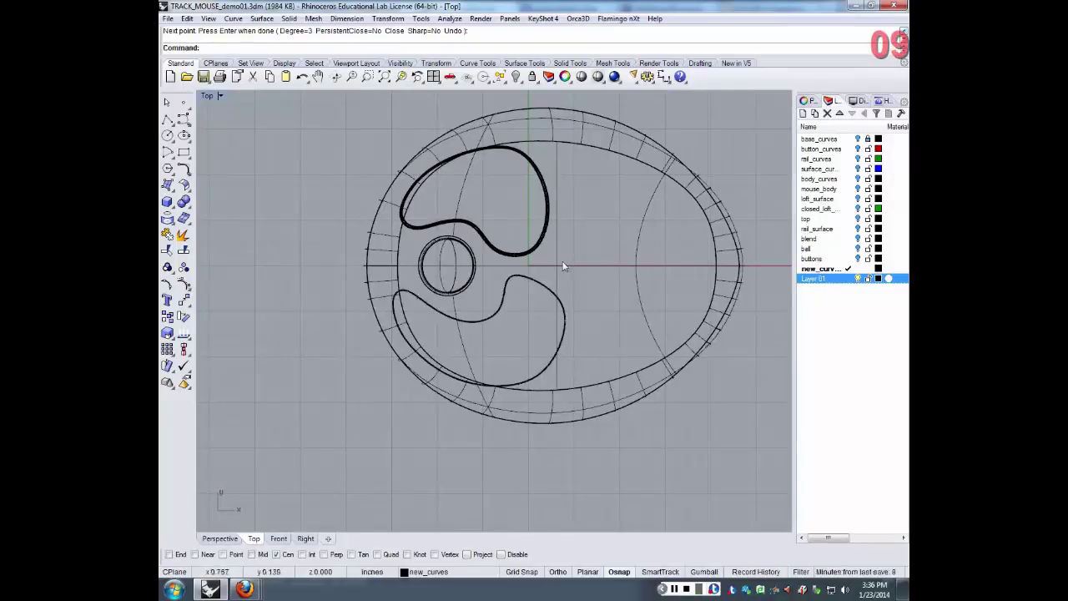
- Reshape the second button outline in the Top view by moving its control points beside the ball, on its rear side and along its outer edge
{"action": "left_click", "coordinate": [489, 319]}
{"action": "key", "text": "F10"}
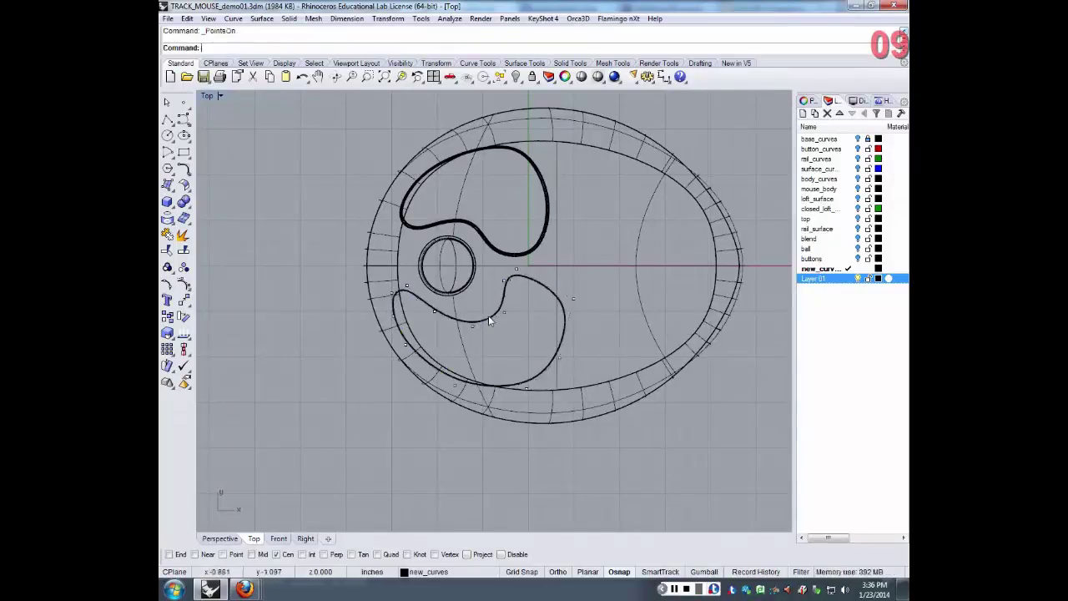
{"action": "left_click_drag", "start_coordinate": [503, 312], "coordinate": [423, 314]}
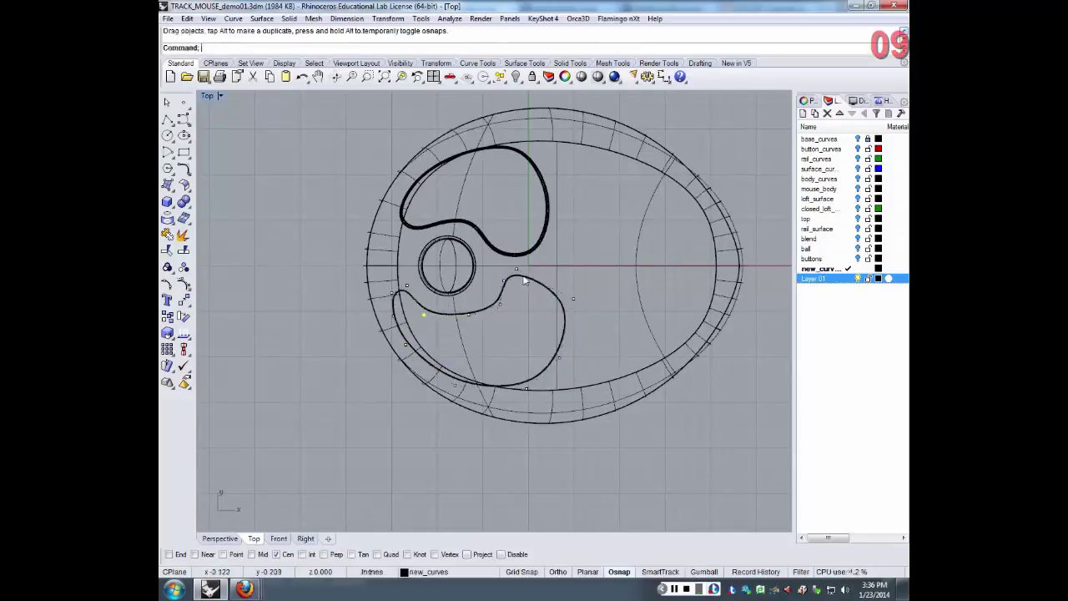
{"action": "left_click", "coordinate": [574, 300]}
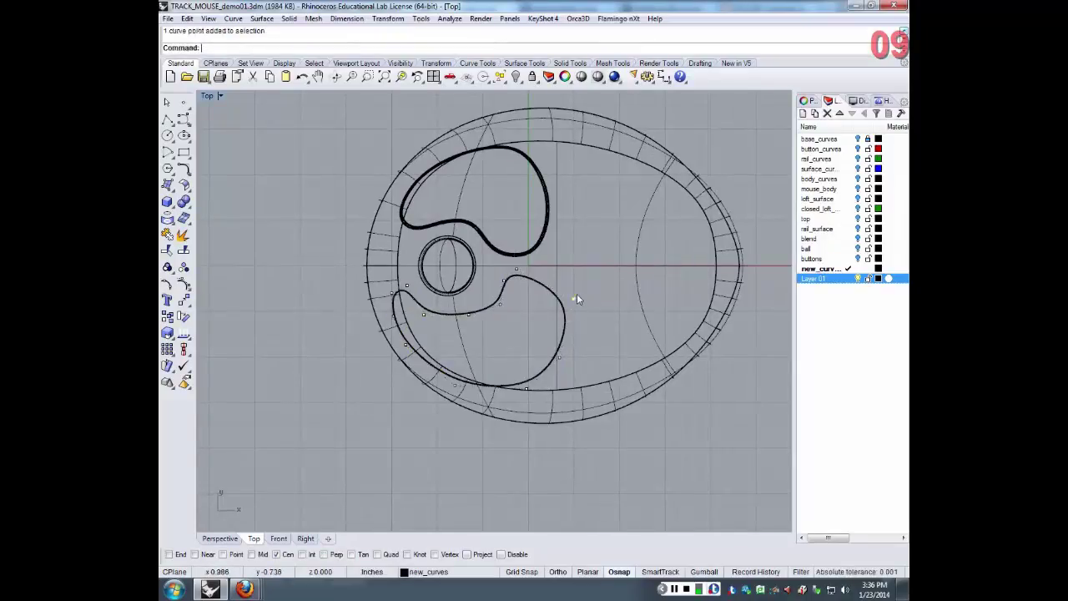
{"action": "left_click_drag", "start_coordinate": [576, 299], "coordinate": [576, 278]}
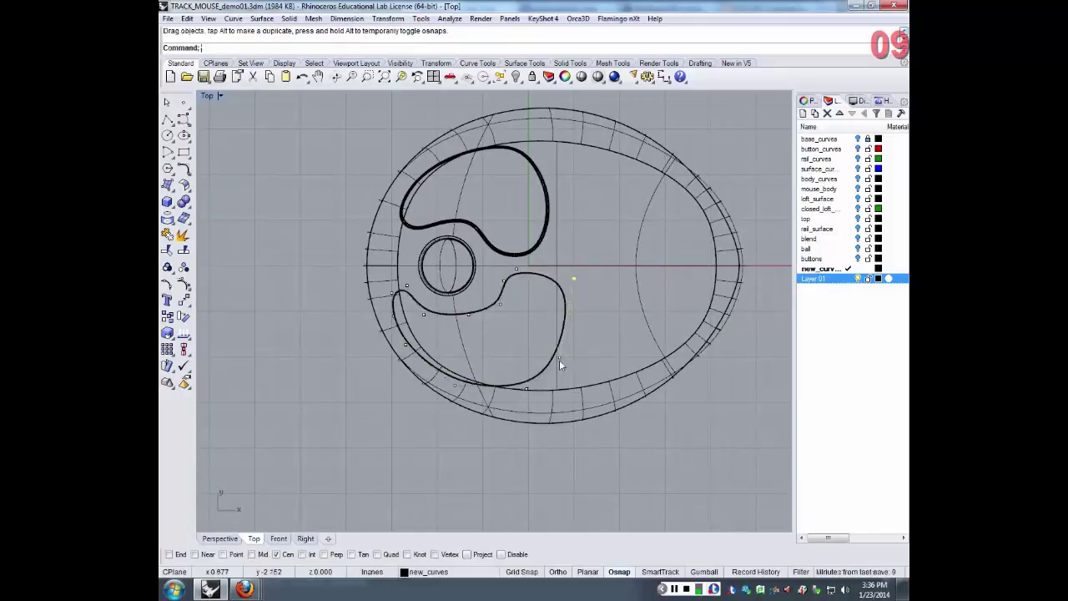
{"action": "left_click_drag", "start_coordinate": [566, 360], "coordinate": [570, 359]}
{"action": "left_click", "coordinate": [529, 393]}
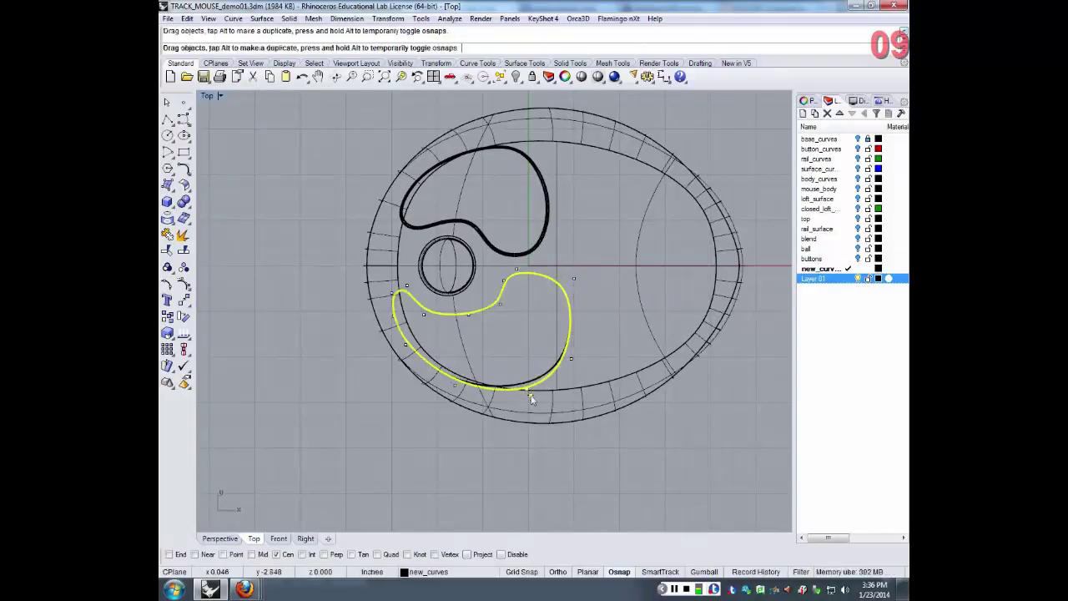
{"action": "left_click", "coordinate": [530, 398]}
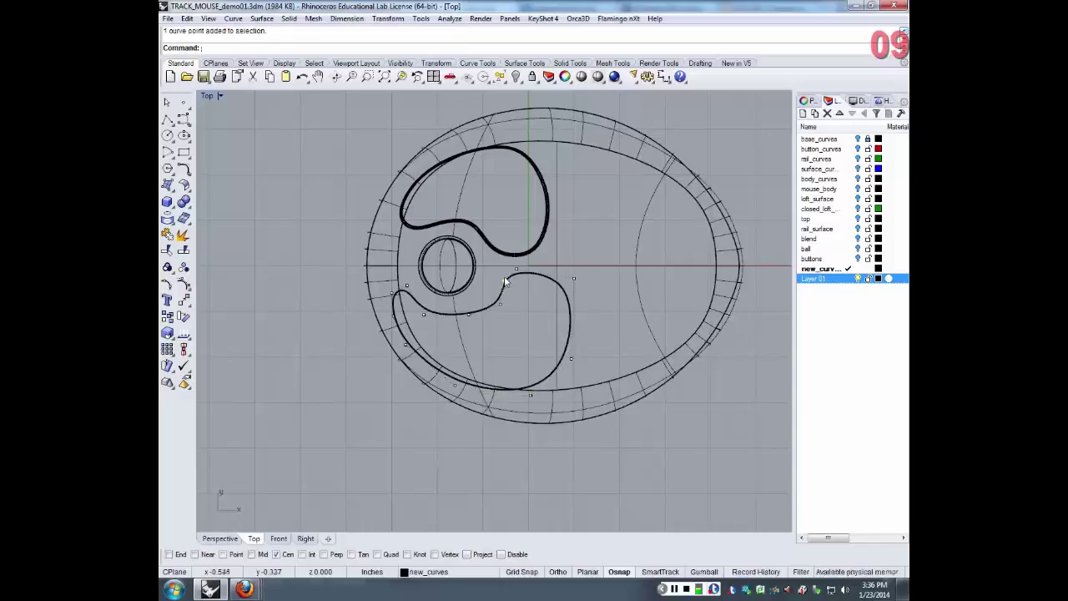
- Delete the control point at the outline's tight bend just behind the ball and hide the curve's control points
{"action": "key", "text": "Delete"}
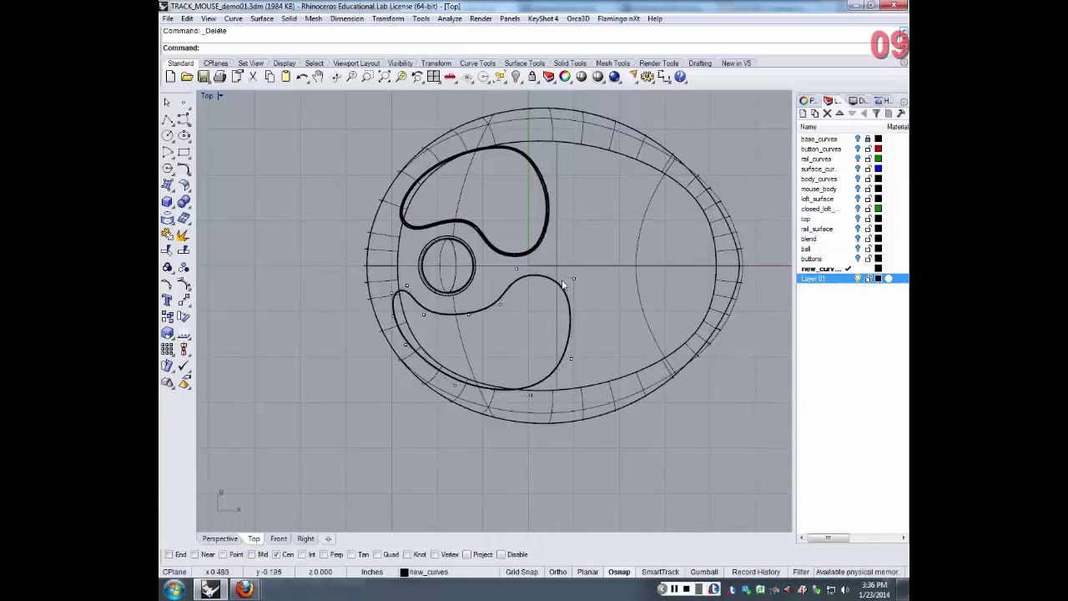
{"action": "right_click_drag", "start_coordinate": [583, 339], "coordinate": [598, 319]}
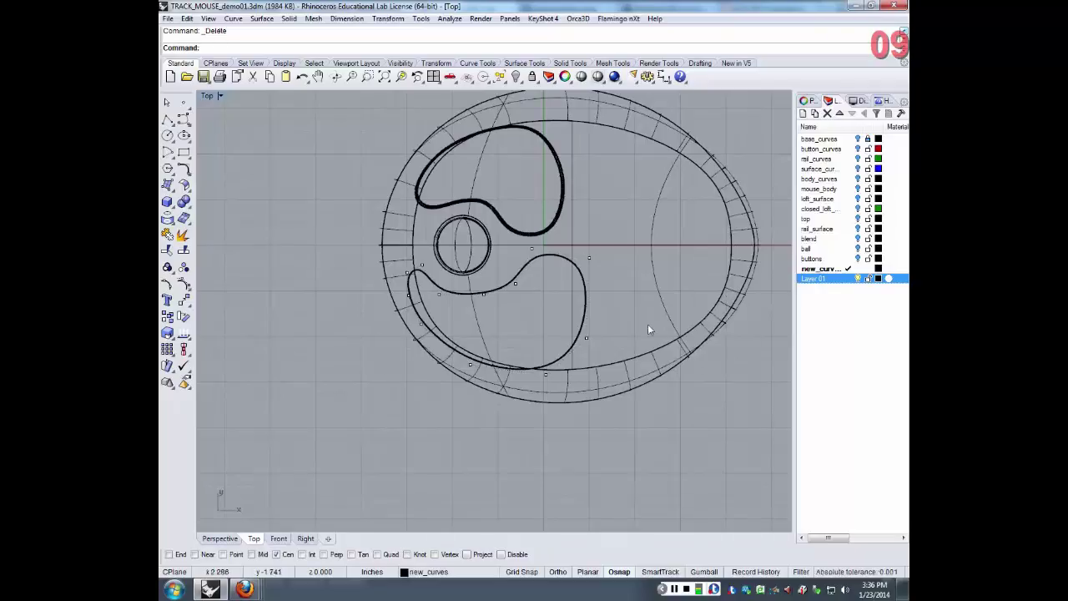
{"action": "key", "text": "F11"}
- Project the second button outline onto the mouse body from the Top view
{"action": "left_click", "coordinate": [579, 345]}
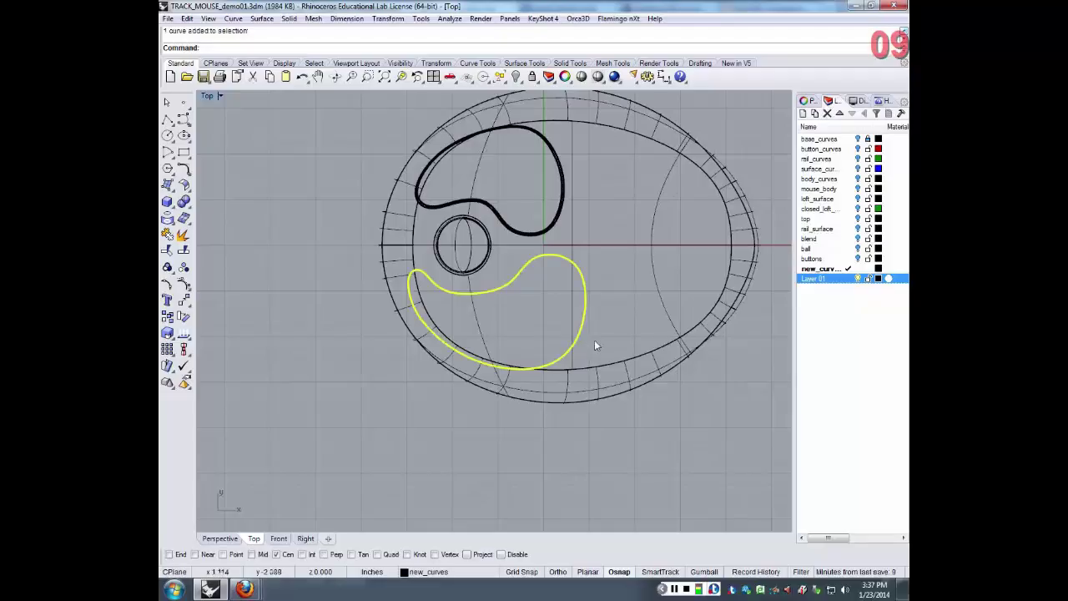
{"action": "type", "text": "Project"}
{"action": "key", "text": "Return"}
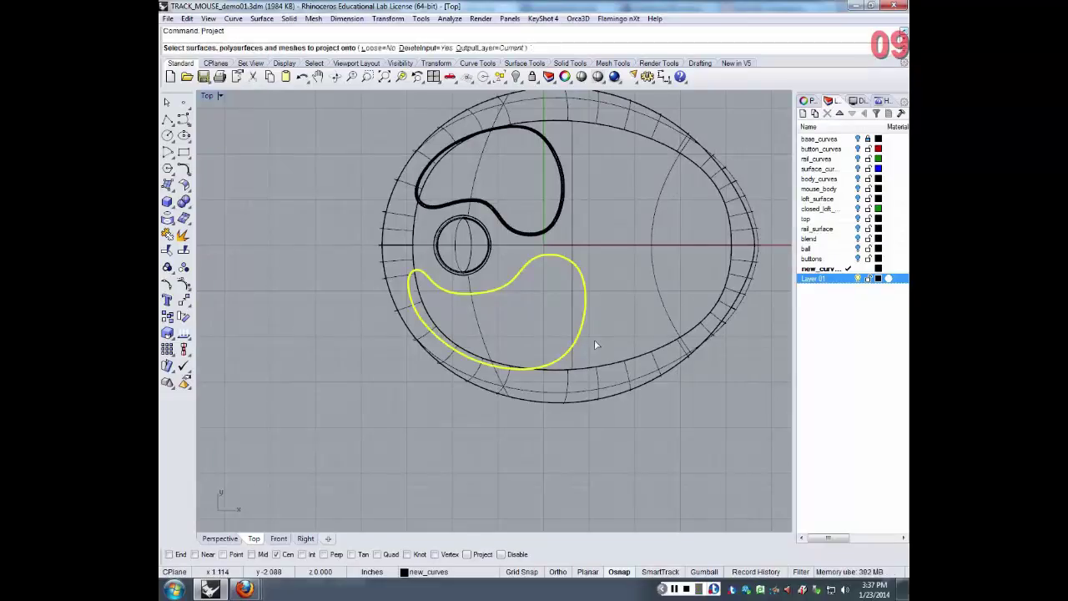
{"action": "left_click", "coordinate": [656, 281]}
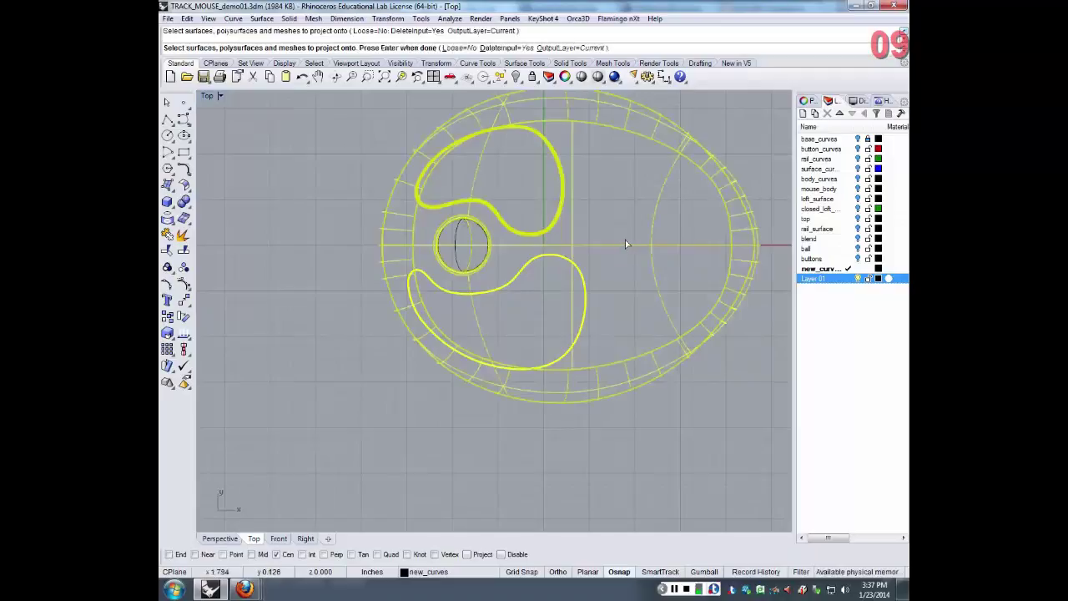
{"action": "key", "text": "Return"}
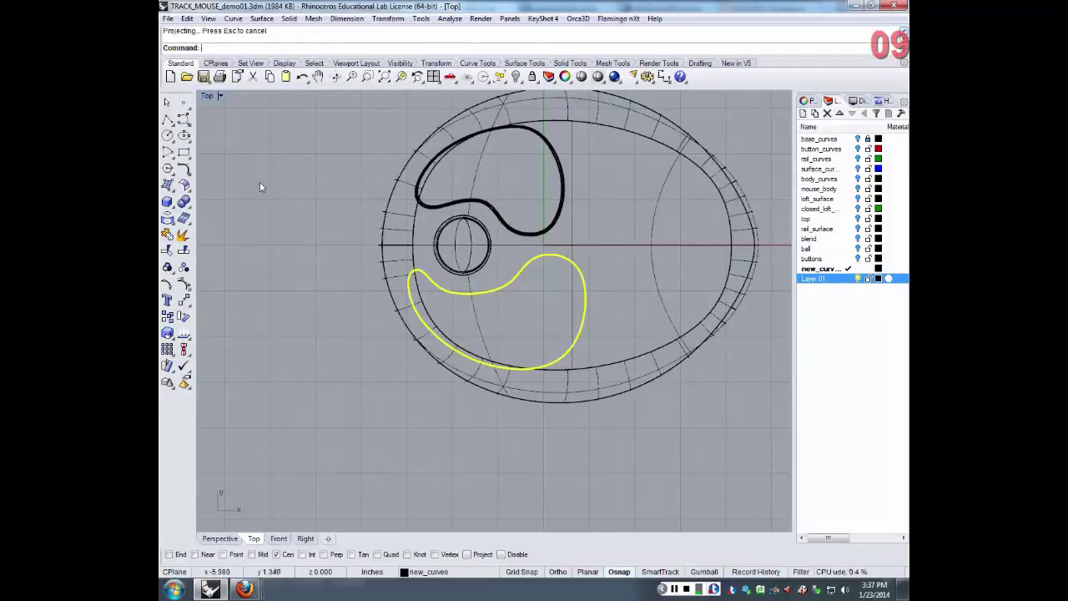
{"action": "key", "text": "Escape"}
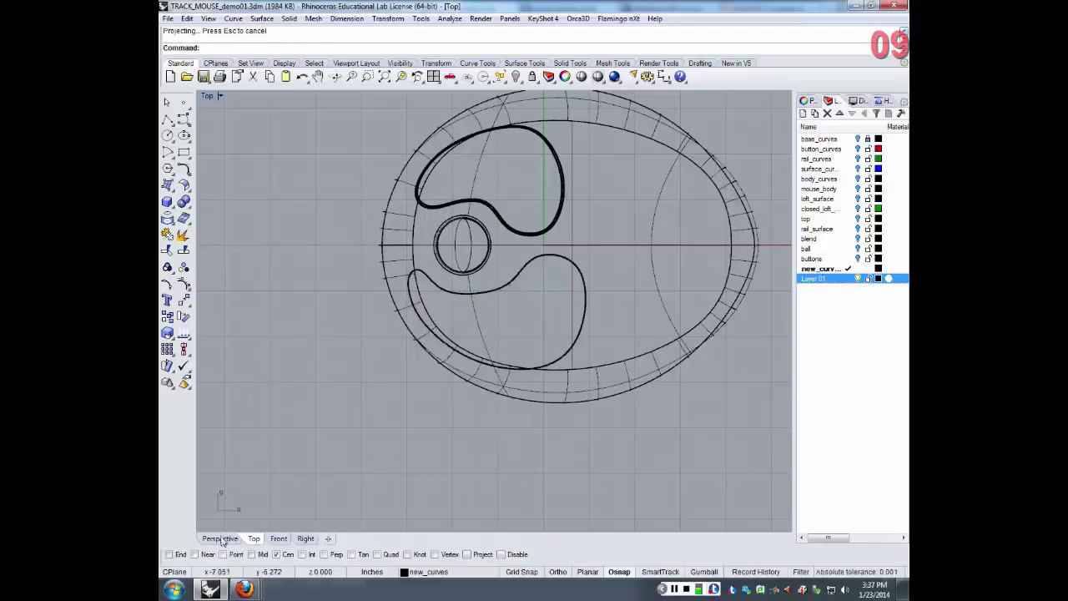
- In the Perspective view, delete the extra projected outline on the underside of the mouse body
{"action": "left_click", "coordinate": [221, 540]}
{"action": "right_click_drag", "start_coordinate": [548, 420], "coordinate": [492, 337]}
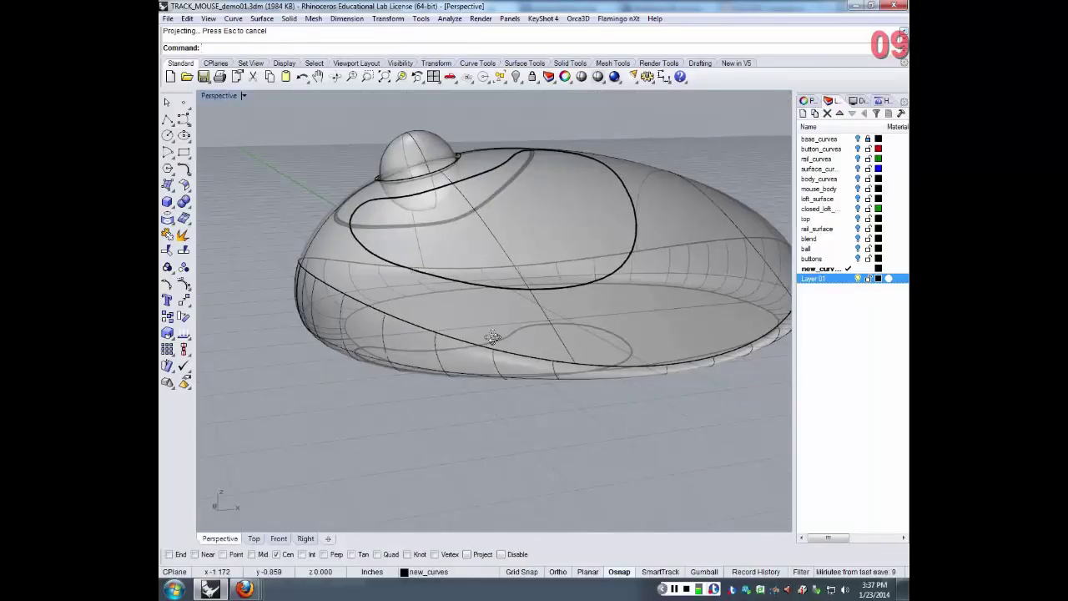
{"action": "left_click", "coordinate": [459, 347]}
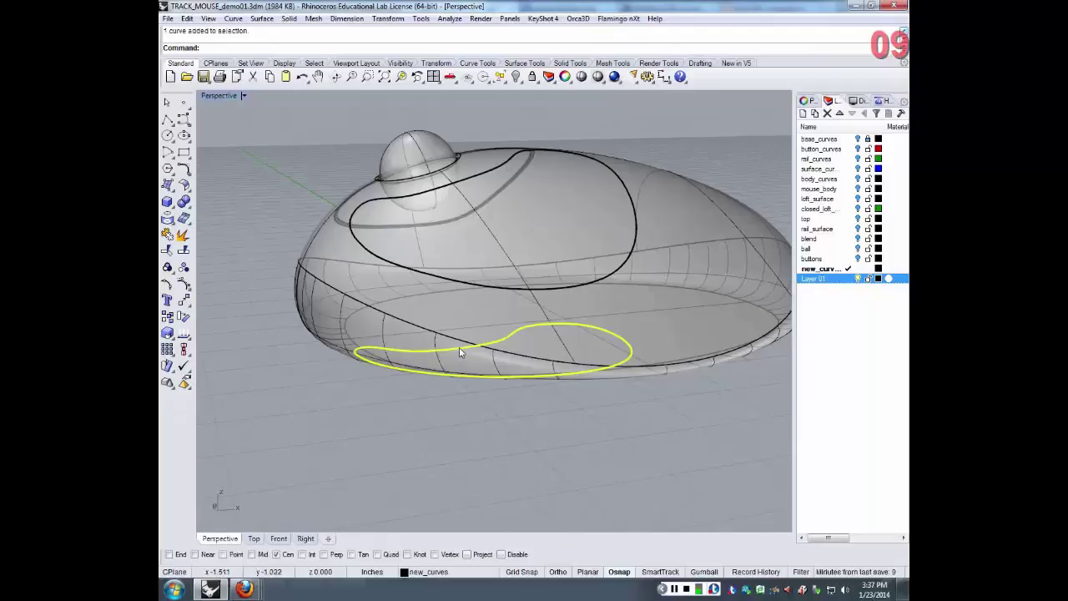
{"action": "key", "text": "Delete"}
{"action": "right_click_drag", "start_coordinate": [459, 347], "coordinate": [501, 290]}
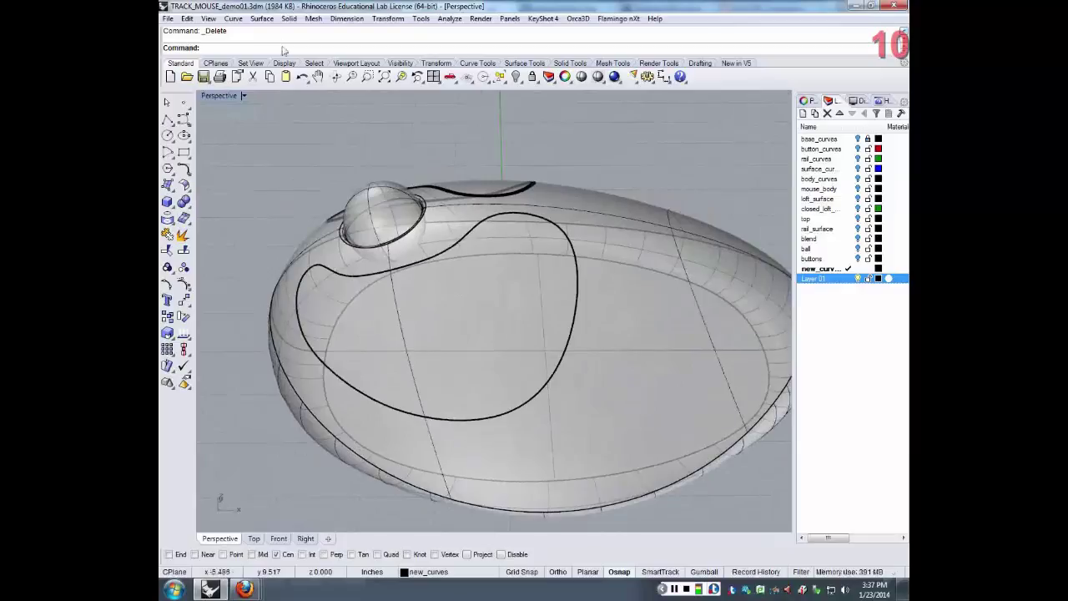
- Split the mouse body with the projected button outline on its upper surface
{"action": "type", "text": "Split"}
{"action": "key", "text": "Return"}
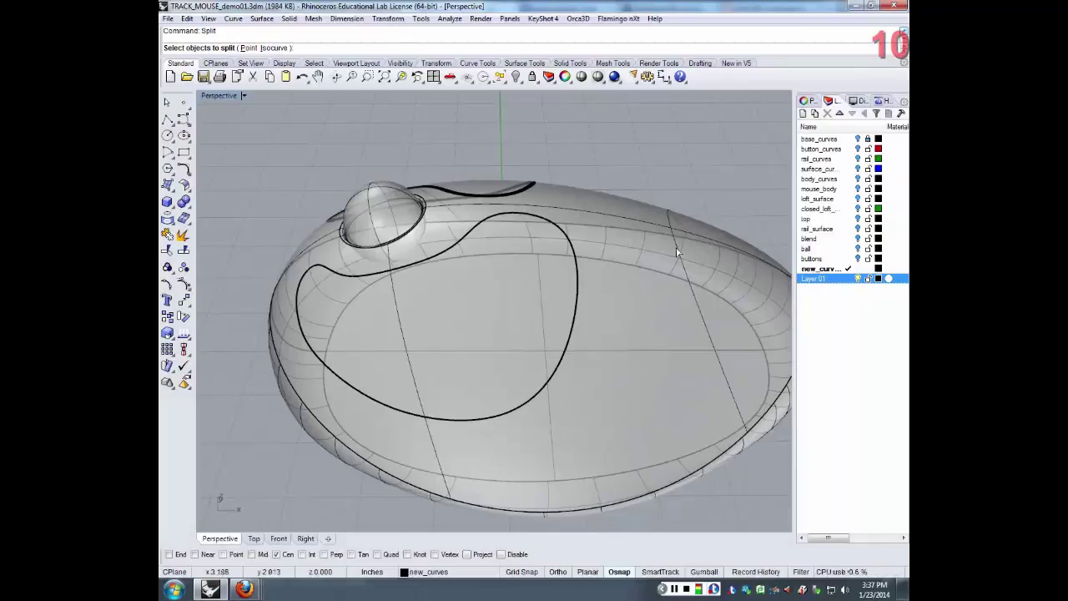
{"action": "left_click", "coordinate": [645, 212]}
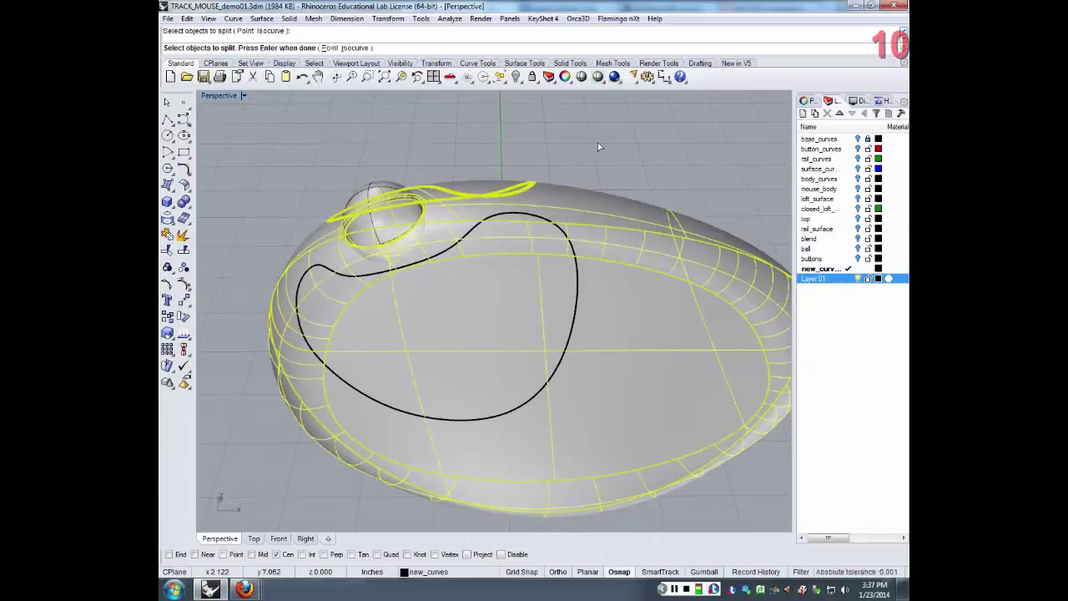
{"action": "key", "text": "Return"}
{"action": "left_click", "coordinate": [556, 373]}
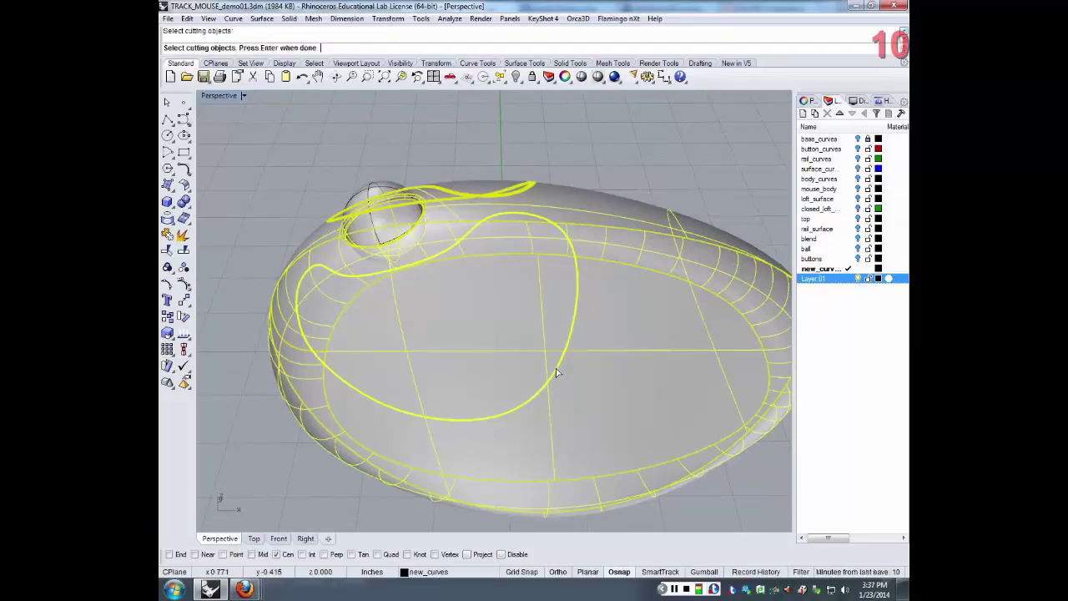
{"action": "key", "text": "Return"}
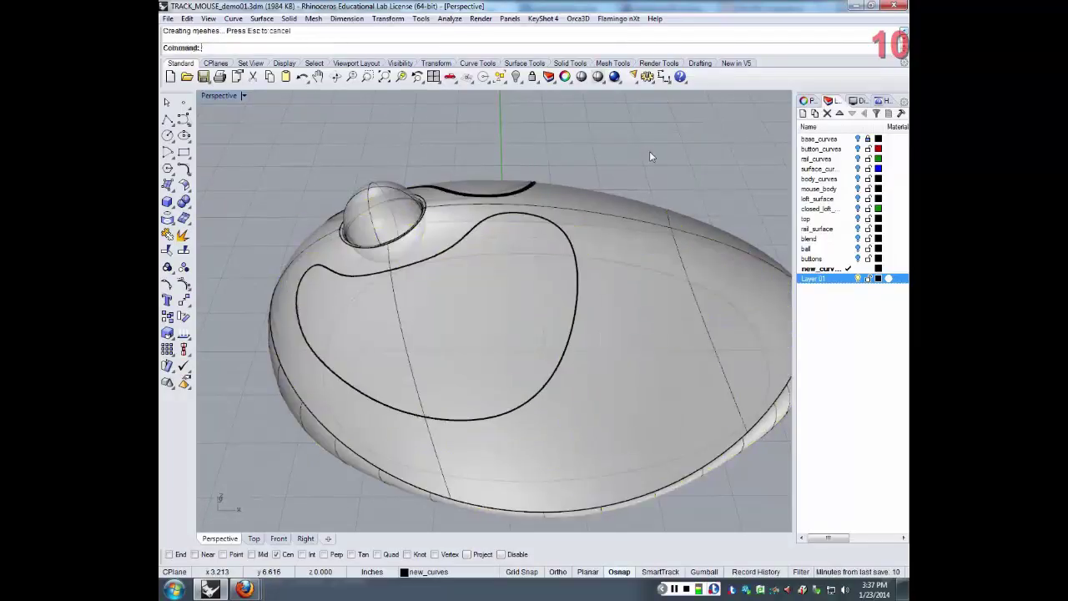
- Duplicate the split-off button surface in place and move the copy to a new layer
{"action": "left_click", "coordinate": [403, 344]}
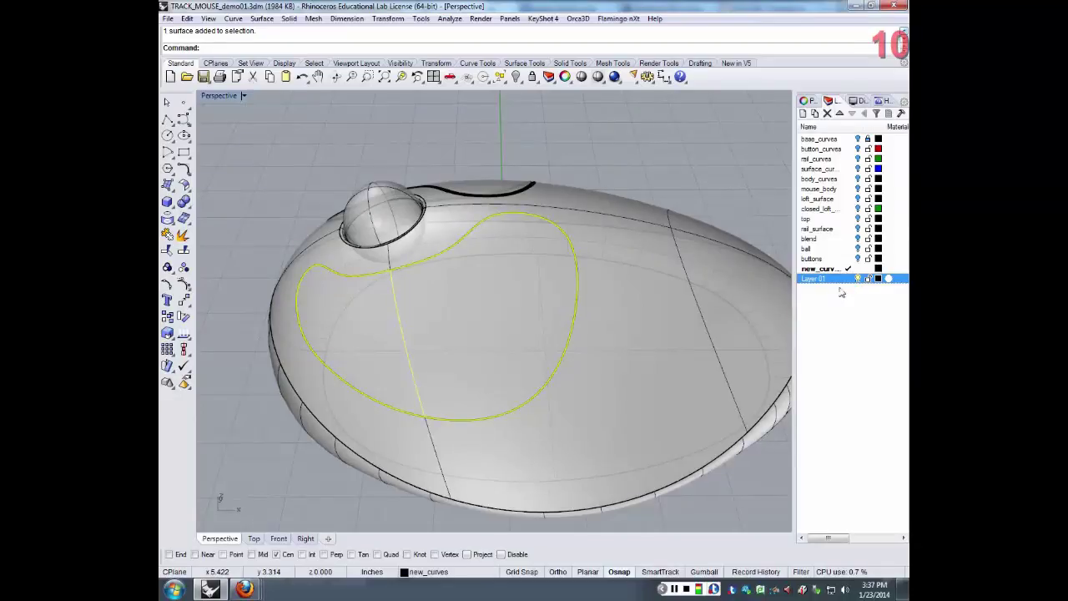
{"action": "key", "text": "ctrl+c"}
{"action": "key", "text": "ctrl+v"}
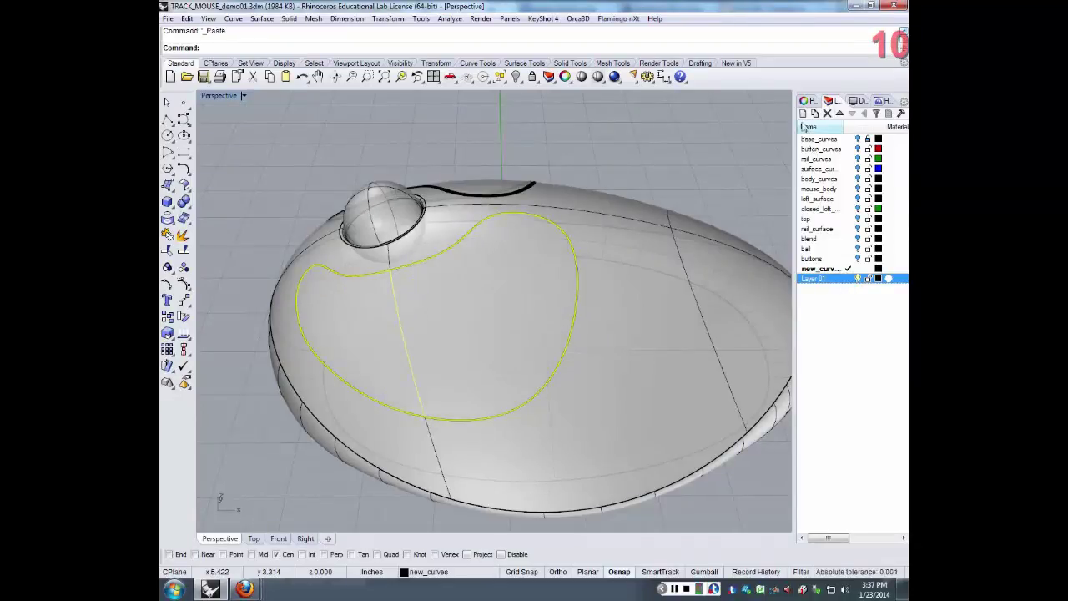
{"action": "key", "text": "ctrl+n"}
{"action": "right_click", "coordinate": [851, 289]}
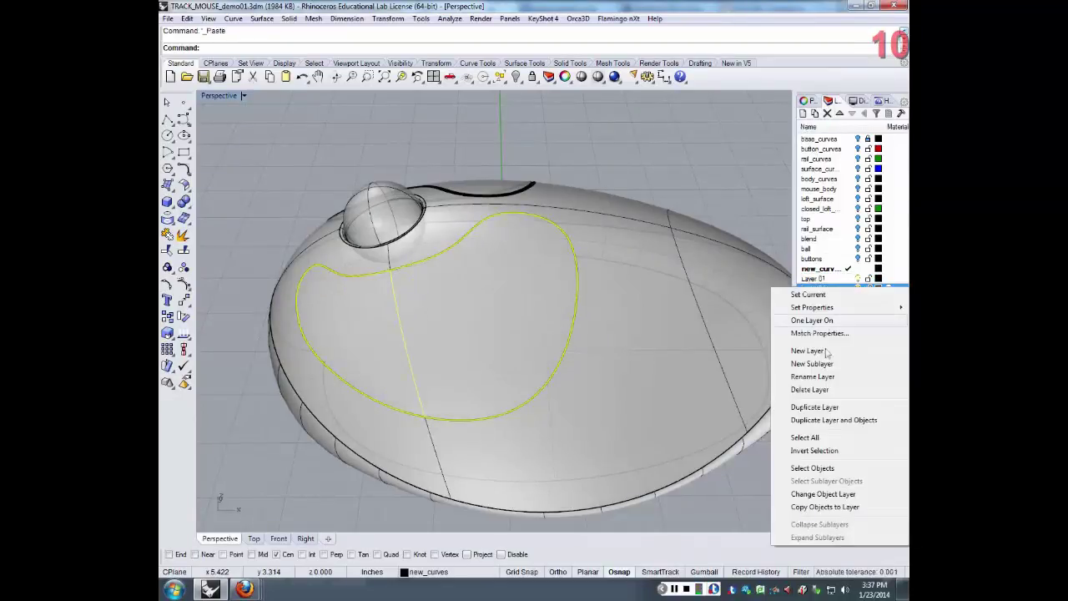
{"action": "left_click", "coordinate": [823, 494]}
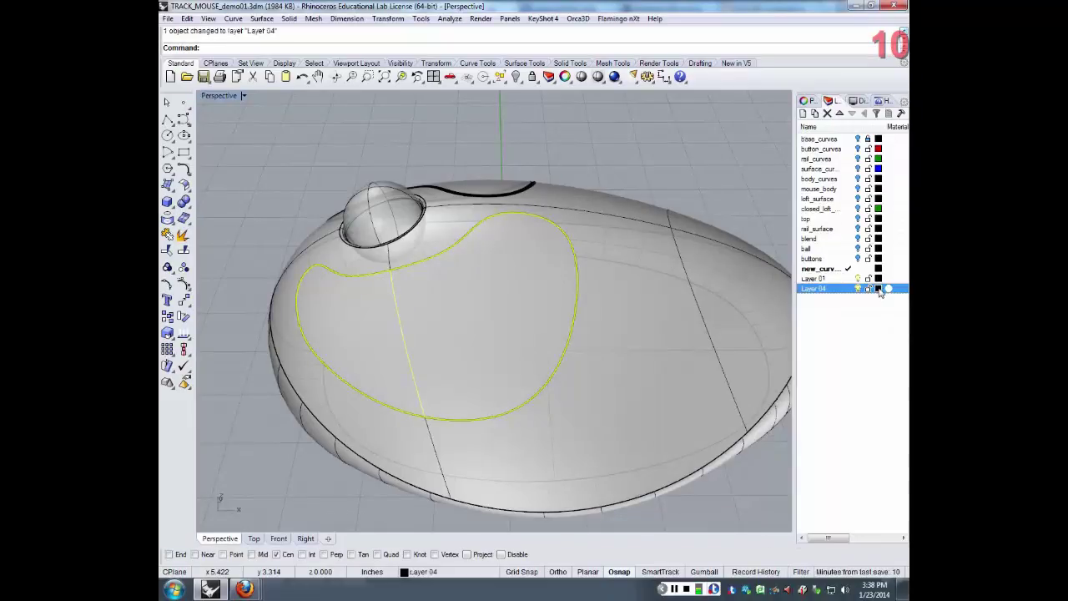
- Set the new layer's color to Blue and turn the layer off
{"action": "left_click", "coordinate": [879, 289]}
{"action": "left_click", "coordinate": [435, 361]}
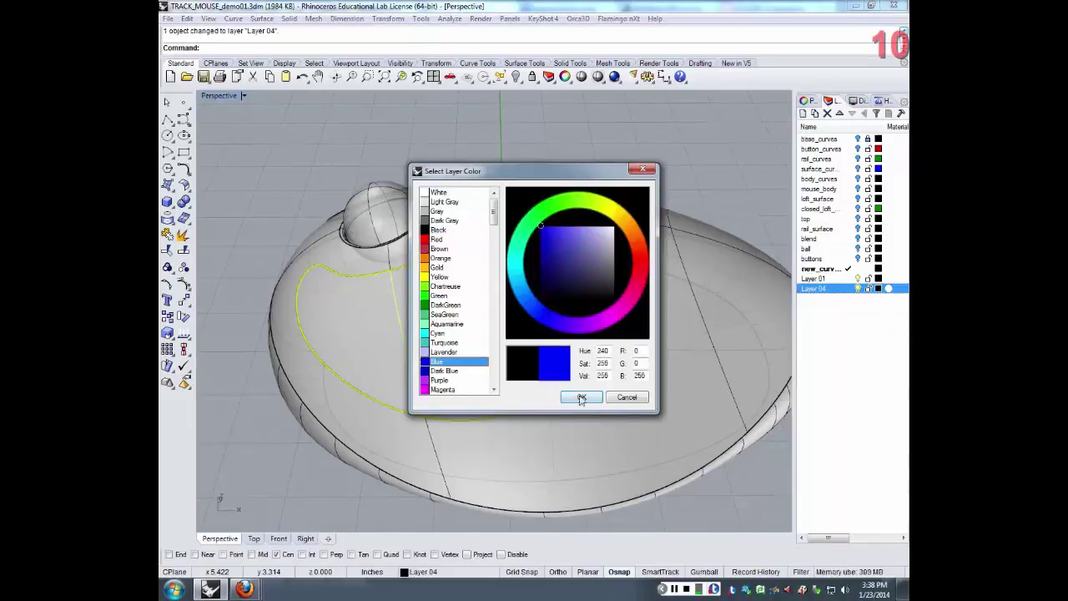
{"action": "left_click", "coordinate": [582, 397]}
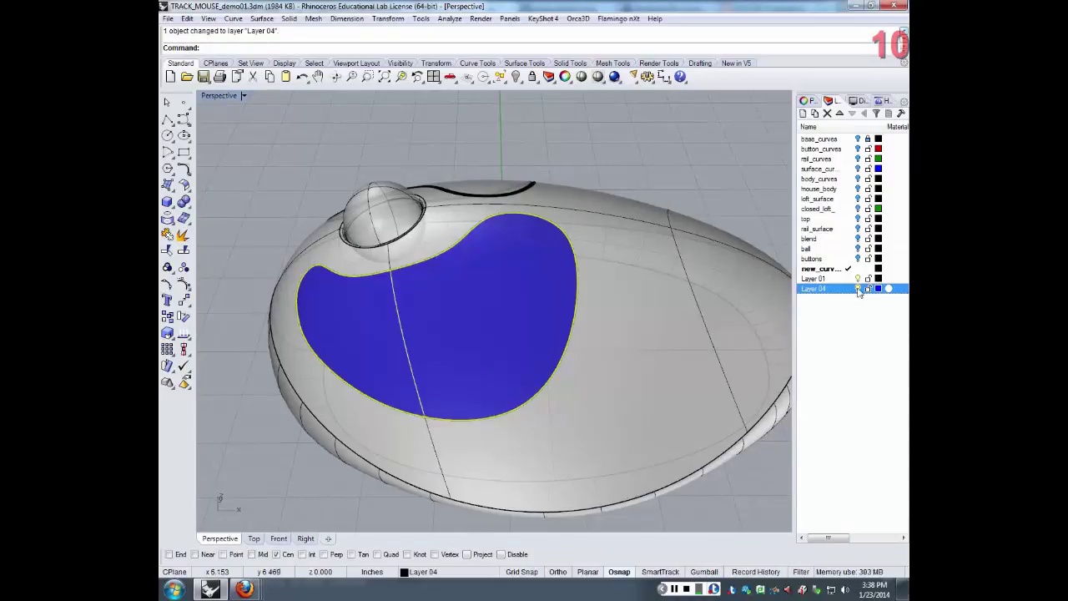
{"action": "left_click", "coordinate": [858, 289]}
- Extrude the remaining button surface straight down into the mouse body as a solid, about 0.28 in deep
{"action": "left_click", "coordinate": [406, 341]}
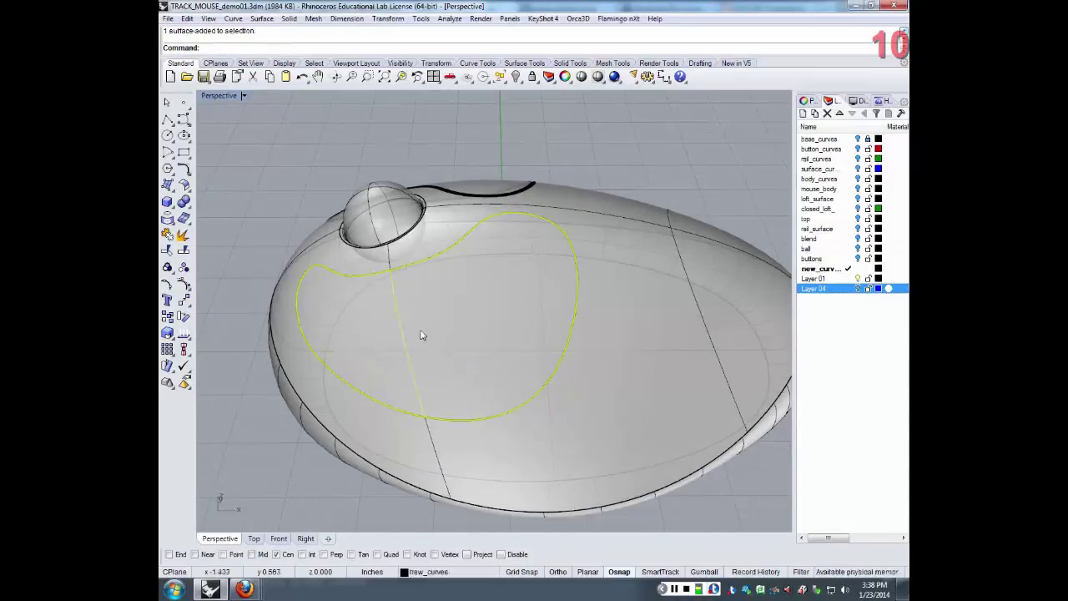
{"action": "right_click_drag", "start_coordinate": [580, 367], "coordinate": [476, 342]}
{"action": "left_click", "coordinate": [289, 18]}
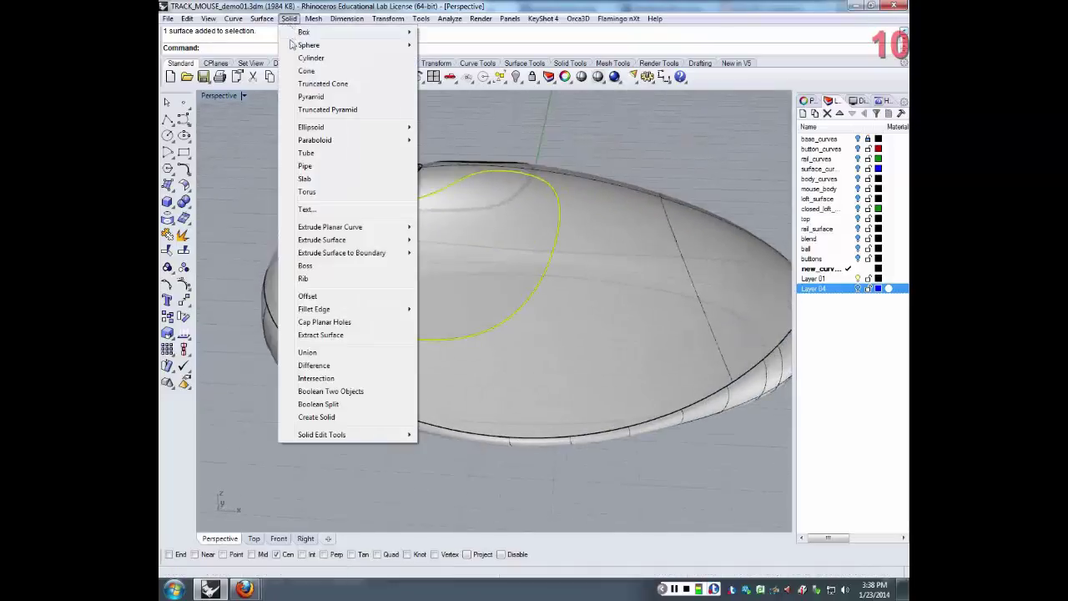
{"action": "mouse_move", "coordinate": [318, 241]}
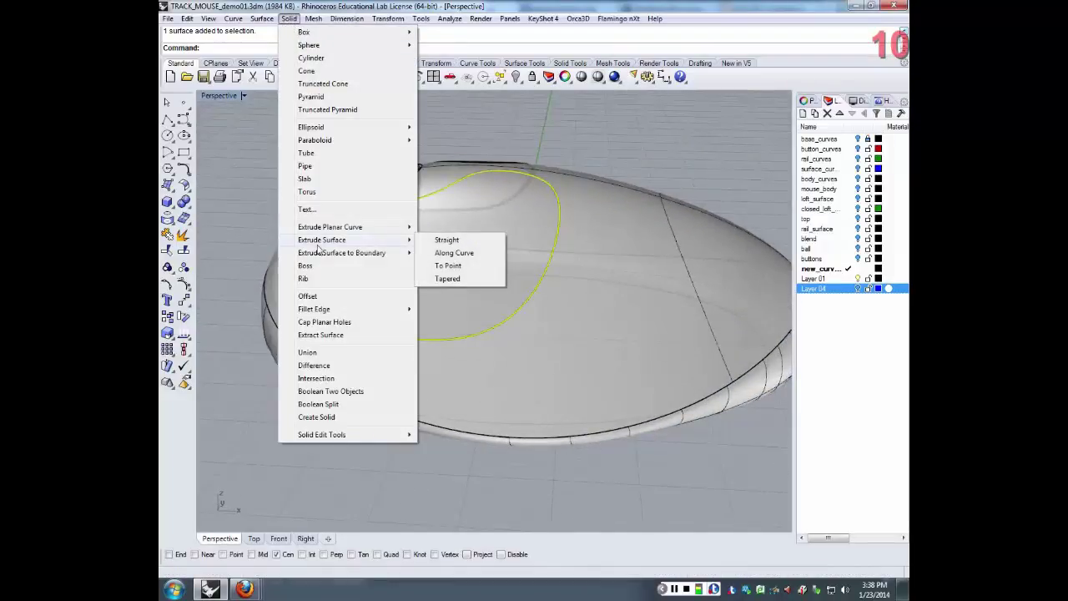
{"action": "left_click", "coordinate": [447, 241]}
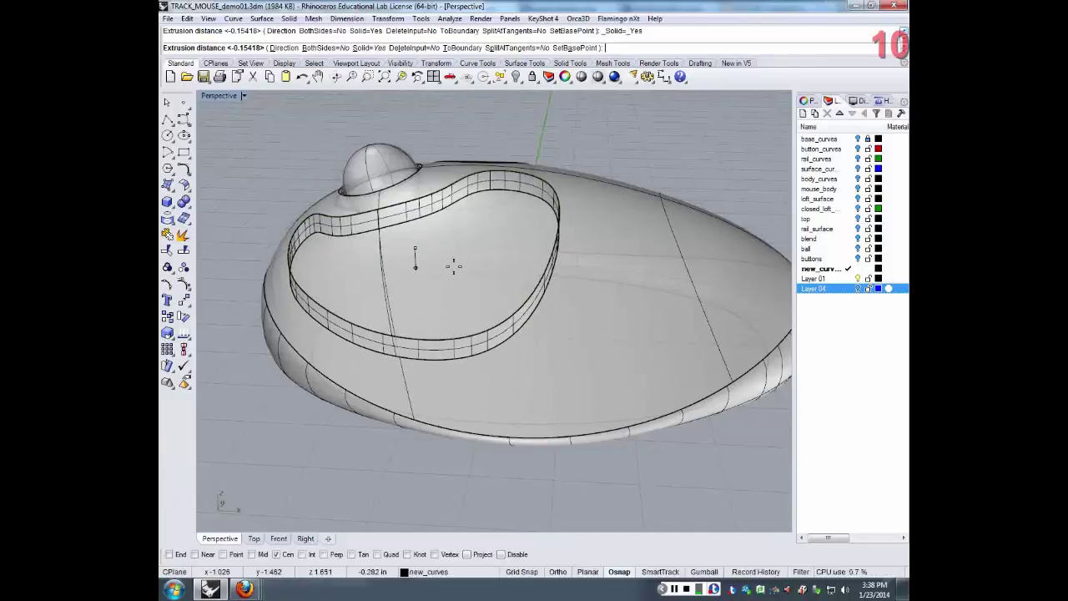
{"action": "left_click", "coordinate": [453, 268]}
{"action": "right_click_drag", "start_coordinate": [487, 287], "coordinate": [519, 298]}
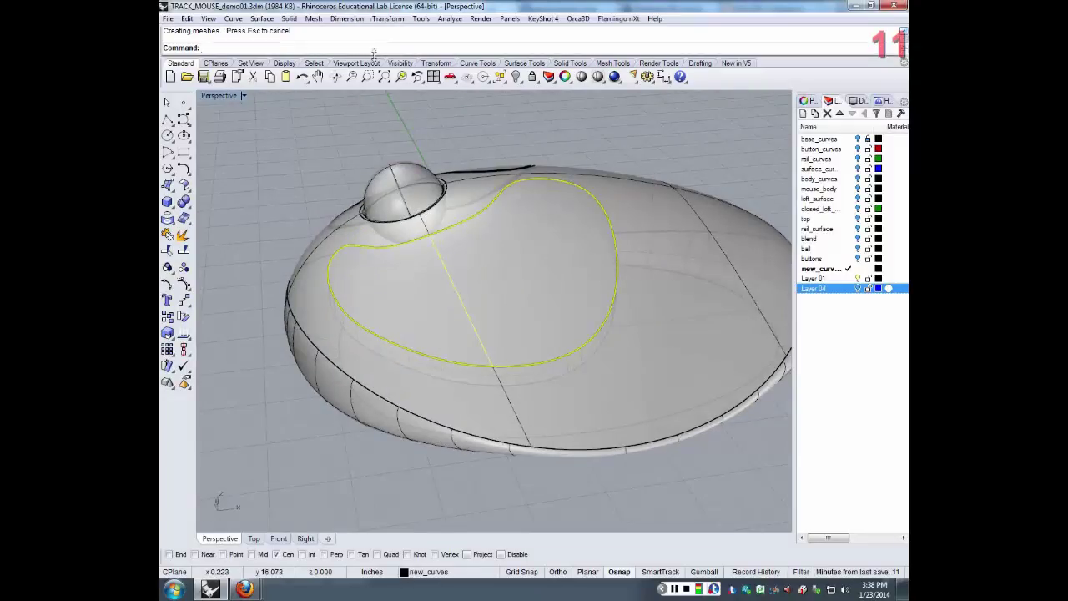
- Extract the top face of the extruded button solid with ExtractSrf and delete it
{"action": "type", "text": "Extract"}
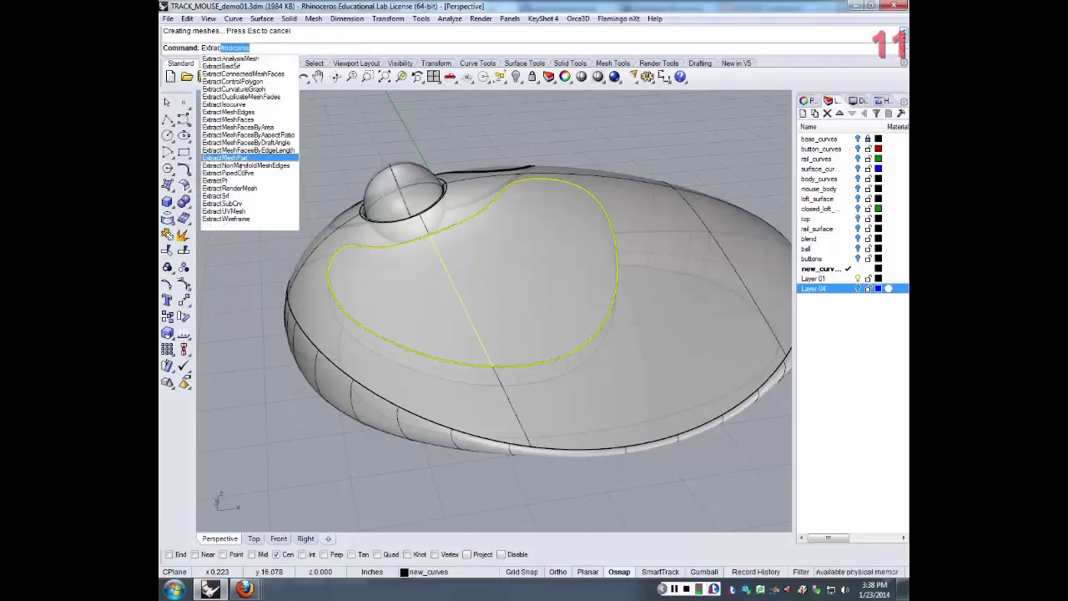
{"action": "left_click", "coordinate": [221, 195]}
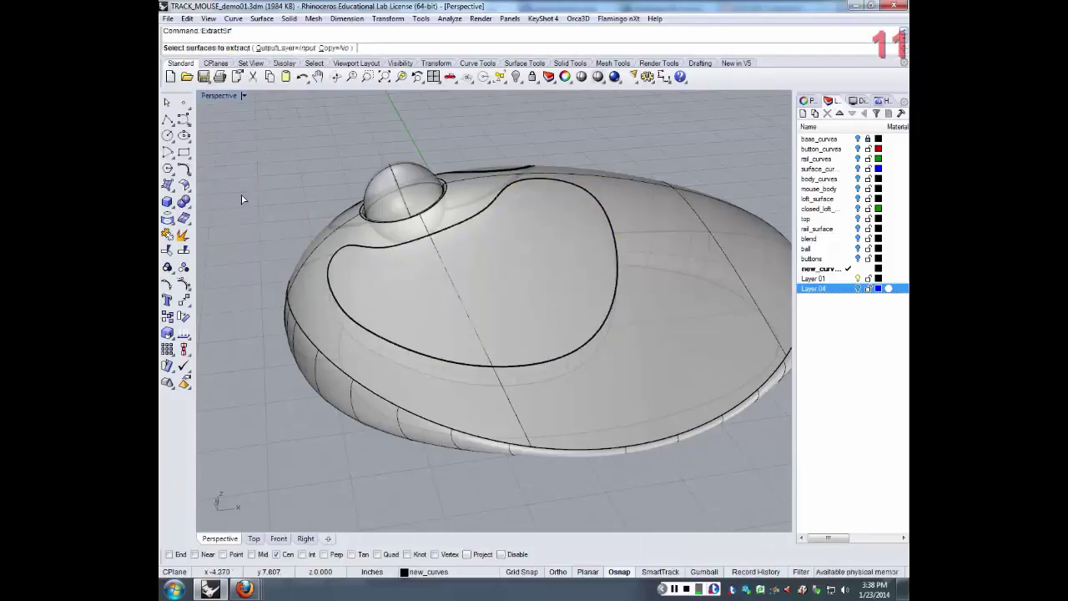
{"action": "left_click", "coordinate": [469, 320]}
{"action": "key", "text": "Return"}
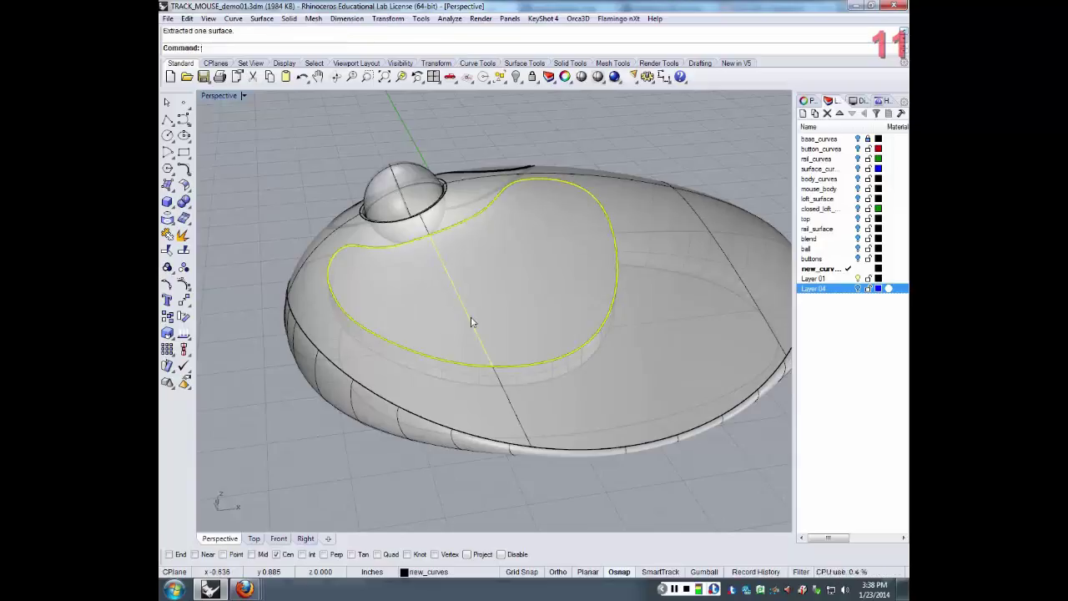
{"action": "key", "text": "Delete"}
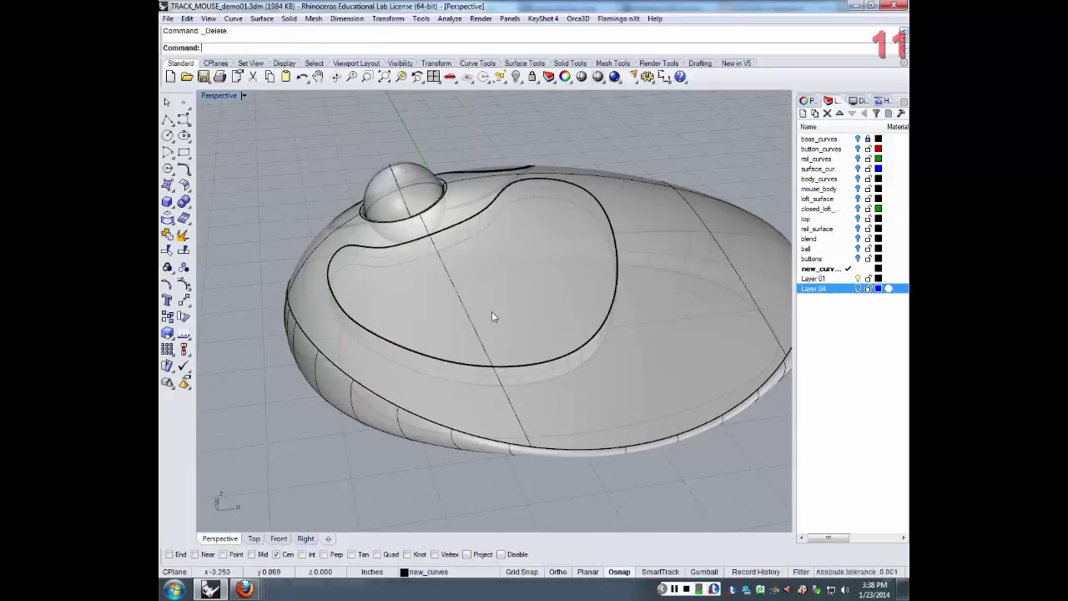
- Delete the leftover button surface that still covers the second button's recess
{"action": "right_click_drag", "start_coordinate": [491, 311], "coordinate": [374, 264]}
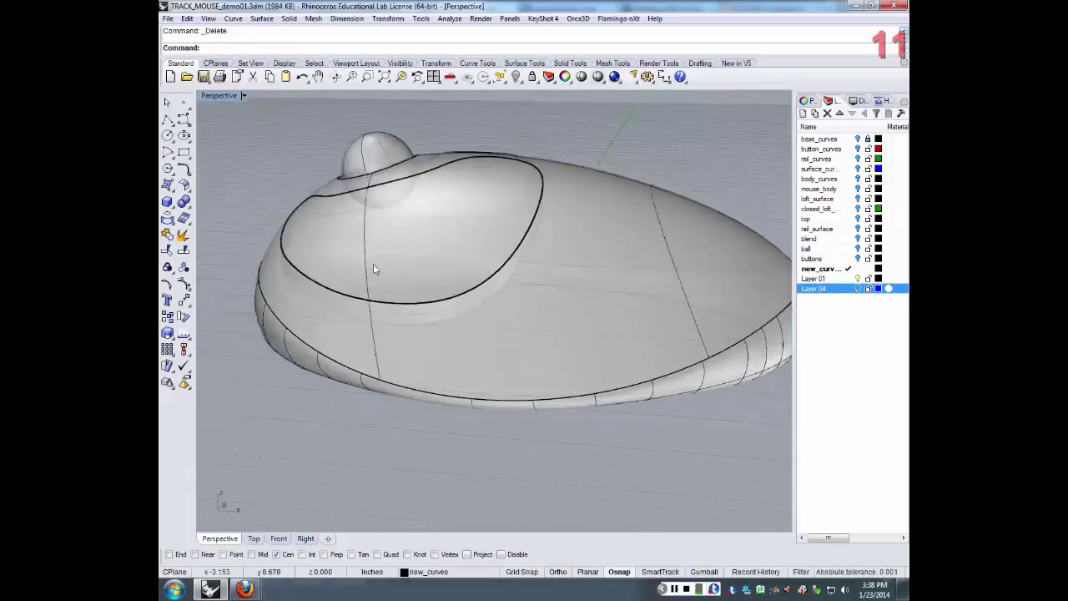
{"action": "left_click", "coordinate": [373, 264]}
{"action": "left_click", "coordinate": [418, 296]}
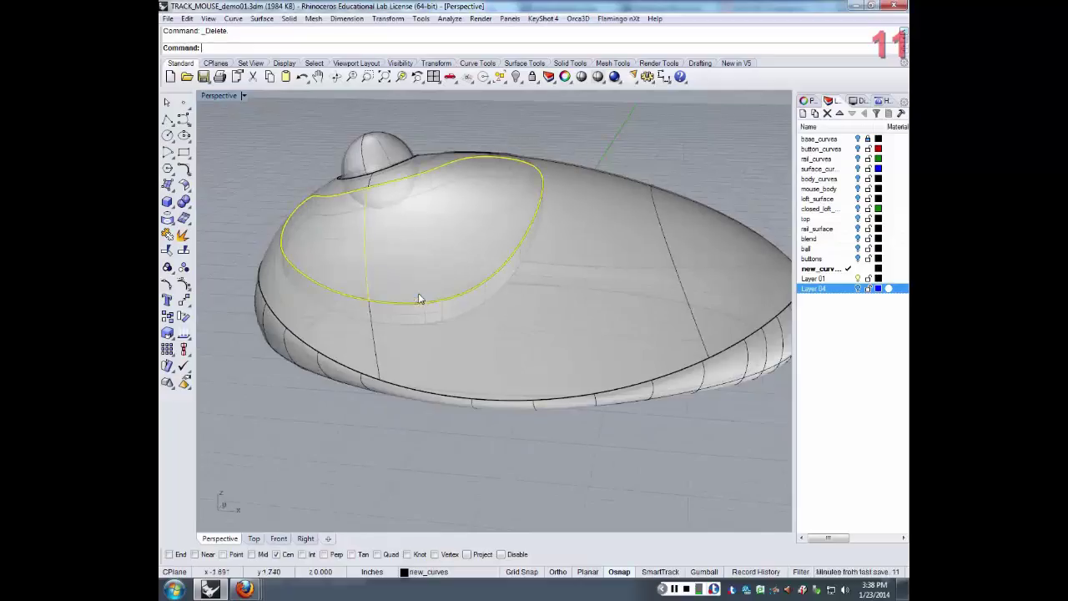
{"action": "key", "text": "Delete"}
- Join the second button's recess walls and floor with the mouse body into one polysurface and check the joined selection
{"action": "right_click_drag", "start_coordinate": [405, 270], "coordinate": [496, 298]}
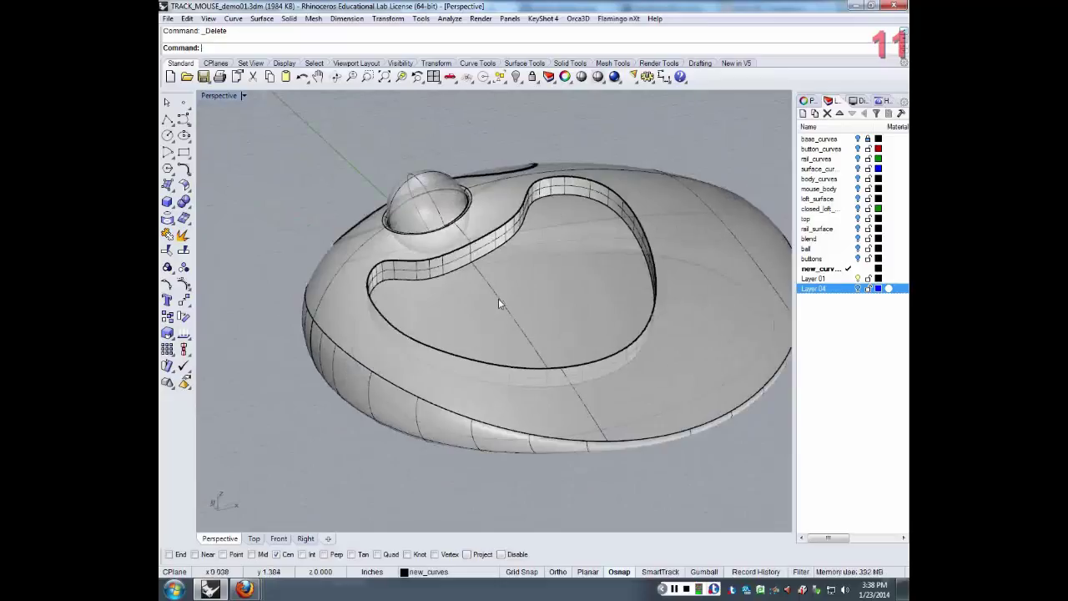
{"action": "left_click", "coordinate": [498, 298]}
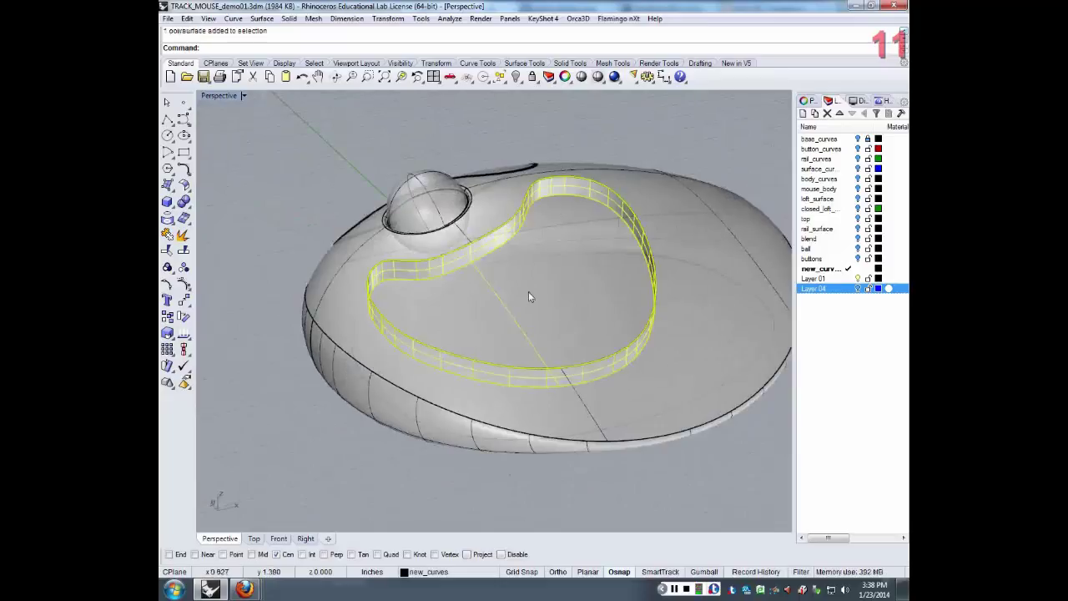
{"action": "left_click", "coordinate": [635, 401], "text": "shift"}
{"action": "left_click", "coordinate": [166, 236]}
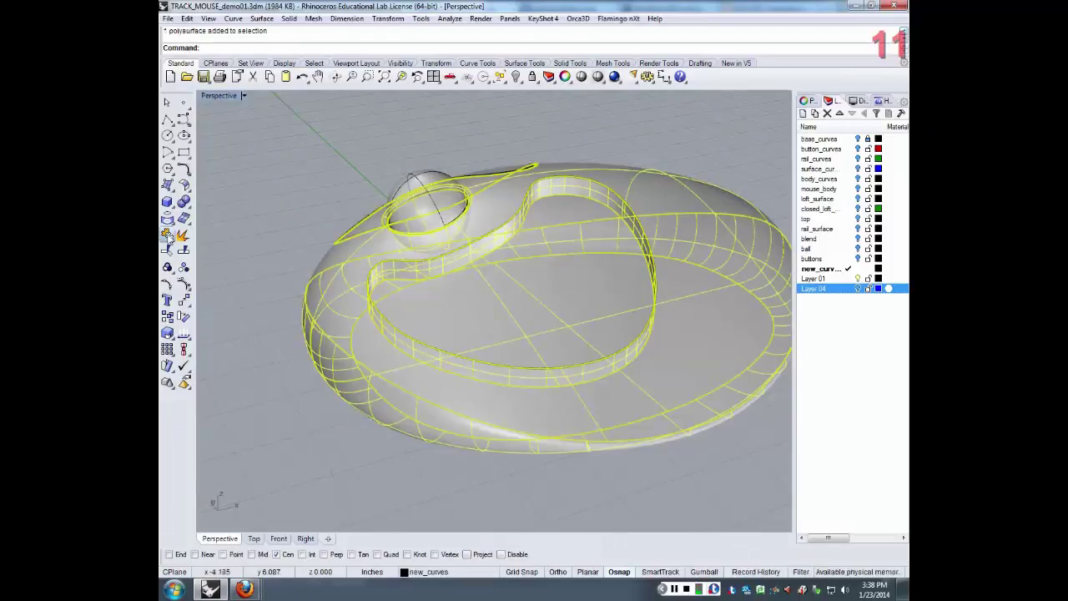
{"action": "left_click", "coordinate": [466, 380]}
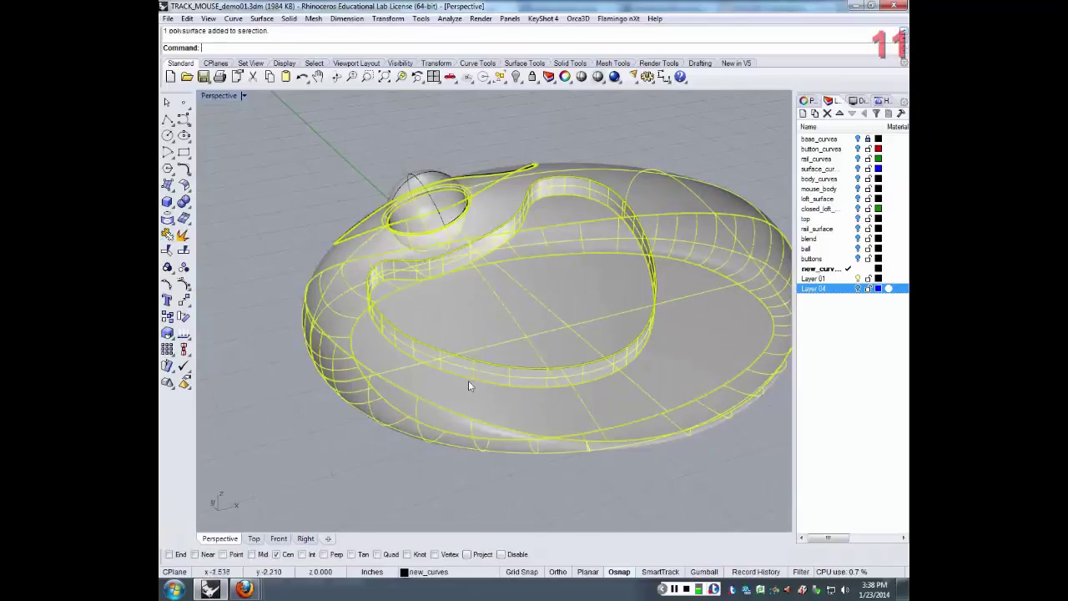
{"action": "right_click_drag", "start_coordinate": [468, 380], "coordinate": [548, 237]}
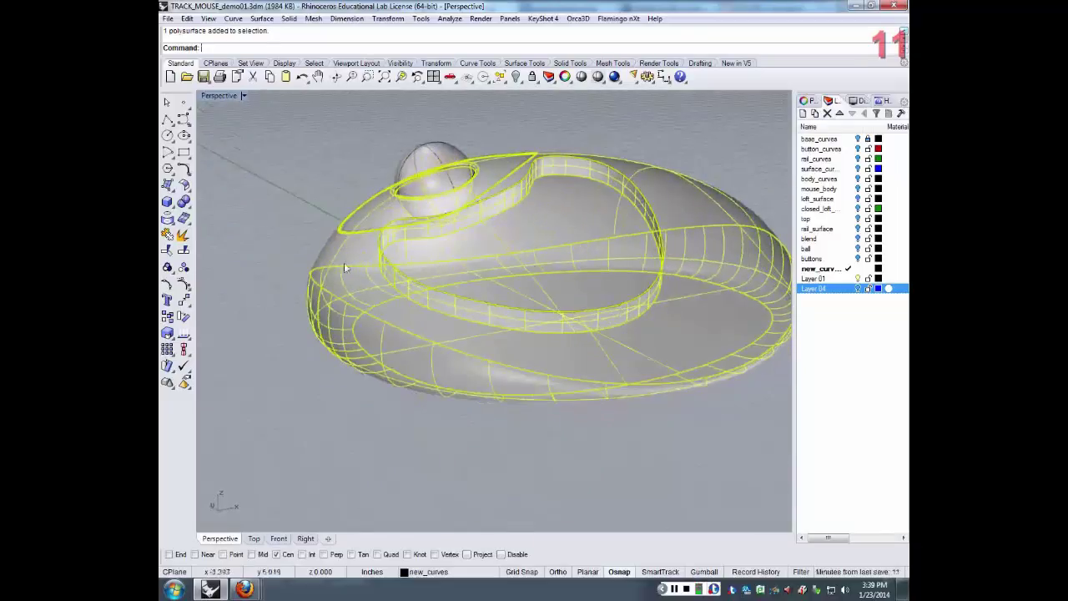
{"action": "left_click", "coordinate": [664, 141]}
- Start FilletEdge for the edges of the second button's recess in the mouse body
{"action": "right_click_drag", "start_coordinate": [664, 140], "coordinate": [467, 248]}
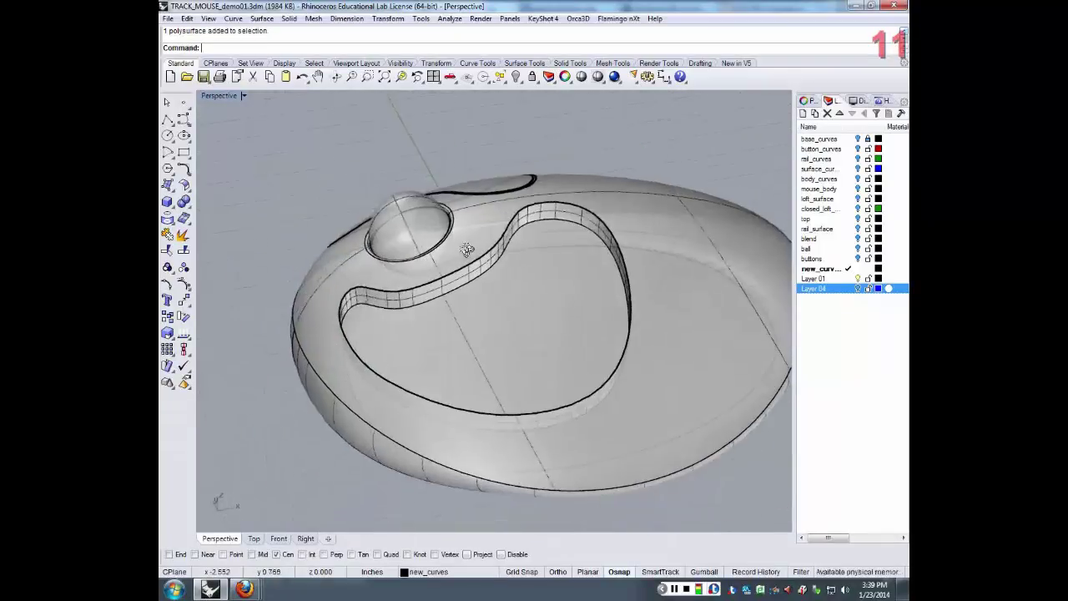
{"action": "right_click", "coordinate": [398, 48]}
{"action": "left_click", "coordinate": [424, 274]}
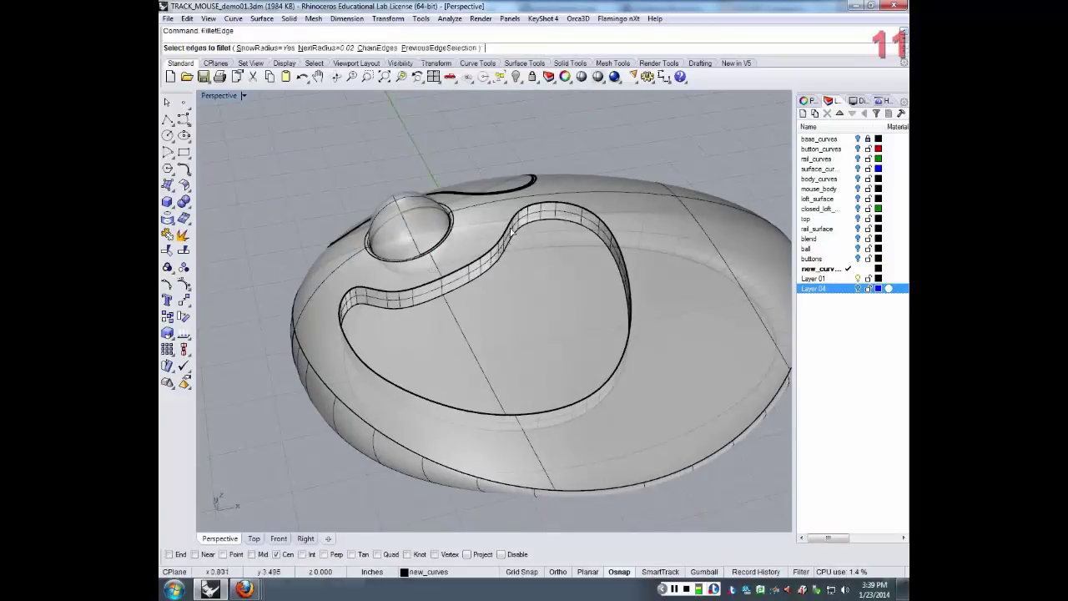
- Try filleting the upper edge of the button recess with a 0.1 radius on all handles
{"action": "left_click", "coordinate": [511, 233]}
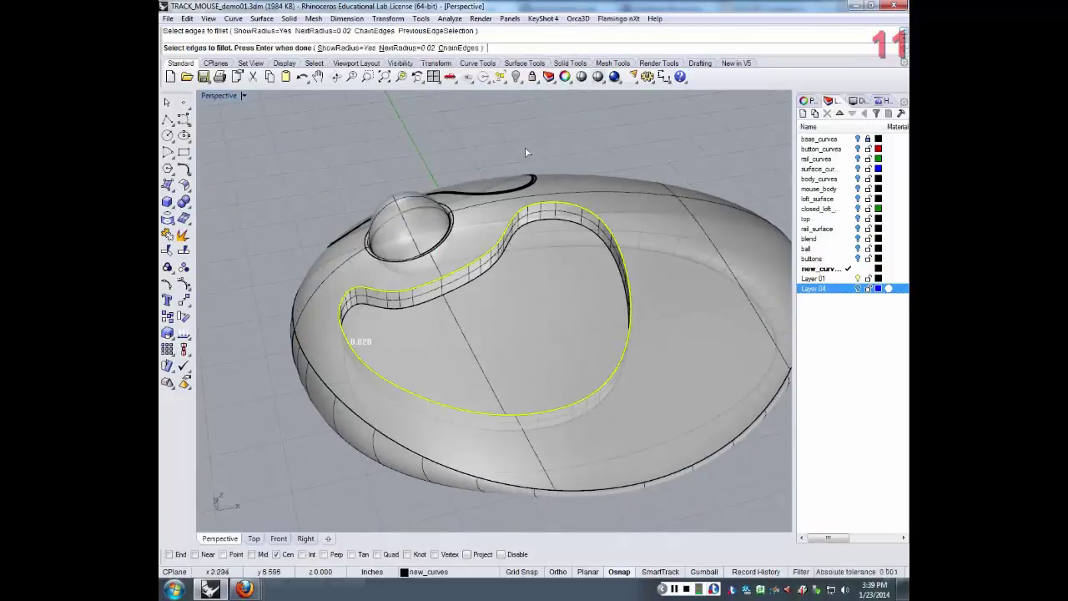
{"action": "left_click", "coordinate": [404, 48]}
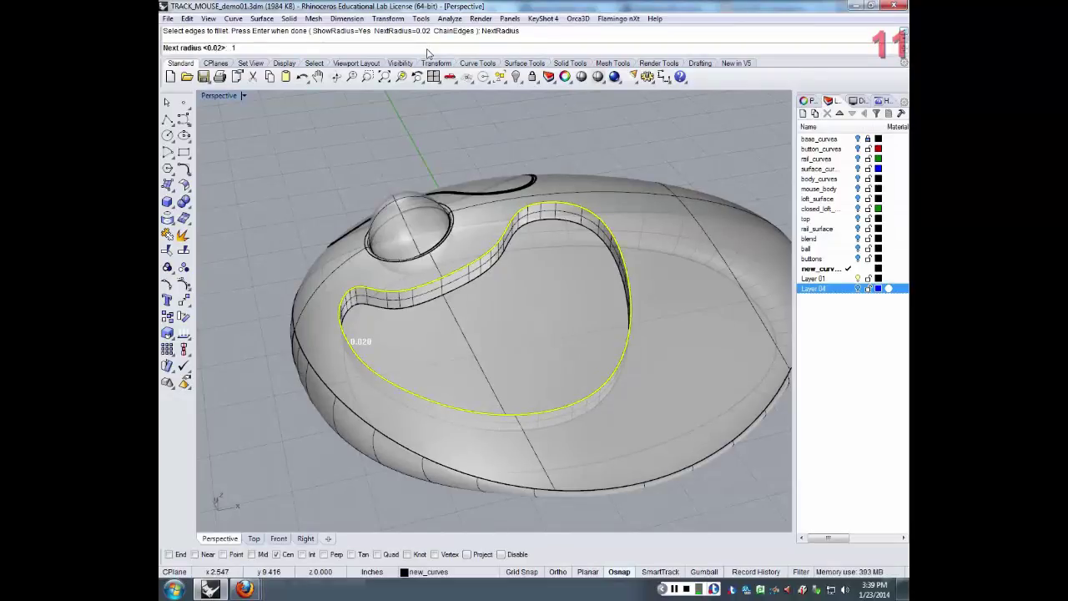
{"action": "key", "text": "Return"}
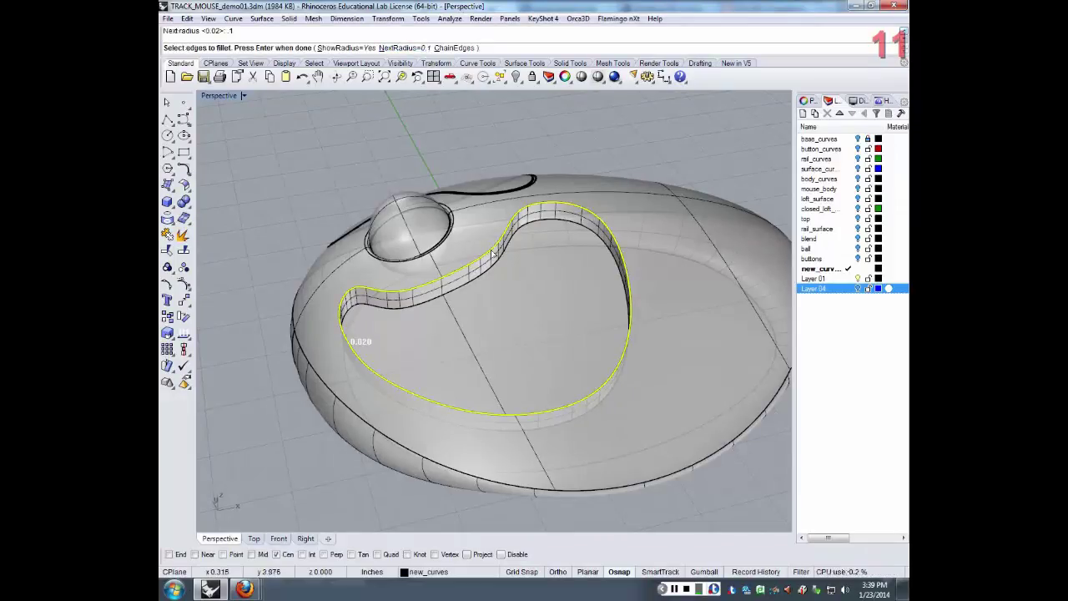
{"action": "key", "text": "Return"}
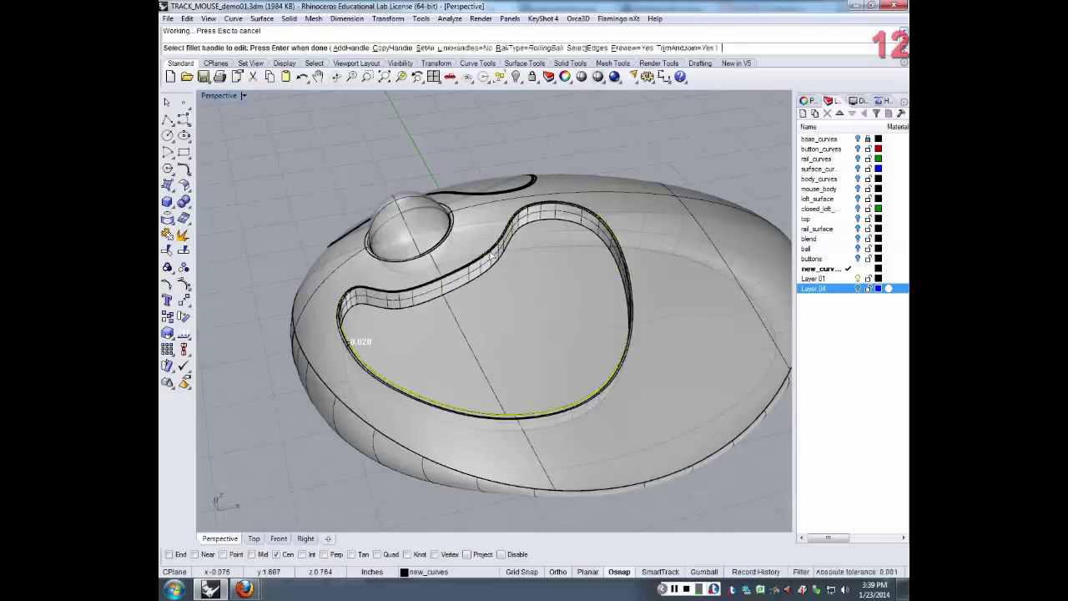
{"action": "left_click", "coordinate": [425, 48]}
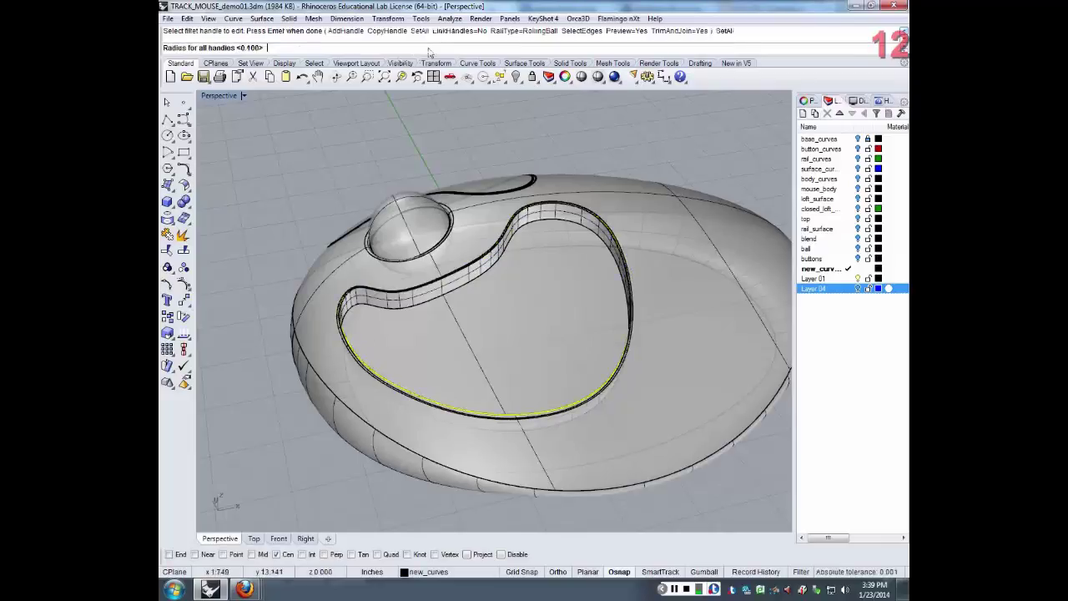
{"action": "type", "text": "1"}
{"action": "key", "text": "Return"}
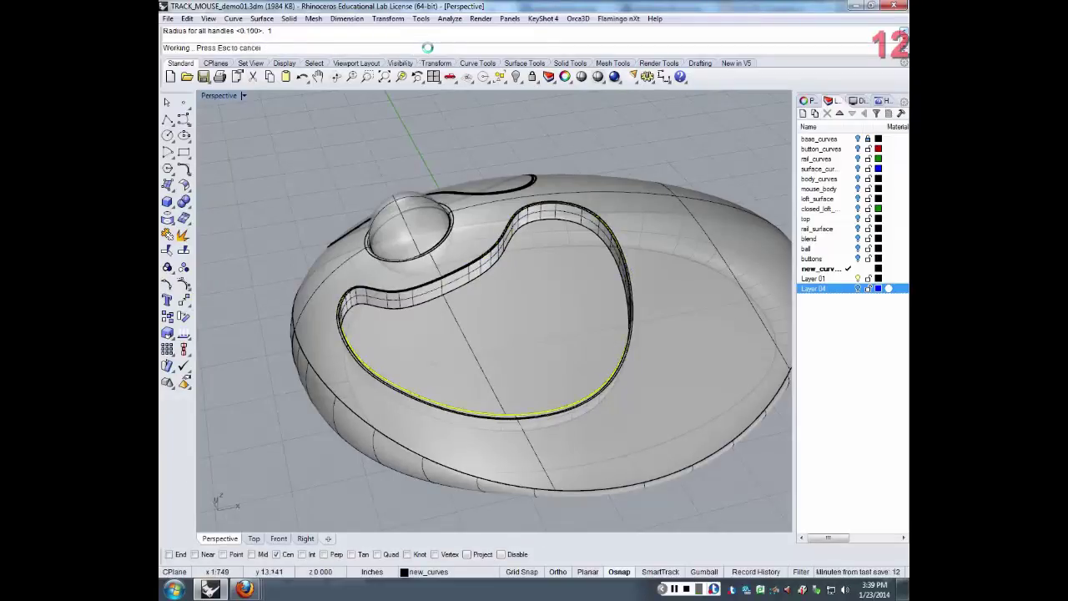
{"action": "right_click_drag", "start_coordinate": [541, 352], "coordinate": [505, 292]}
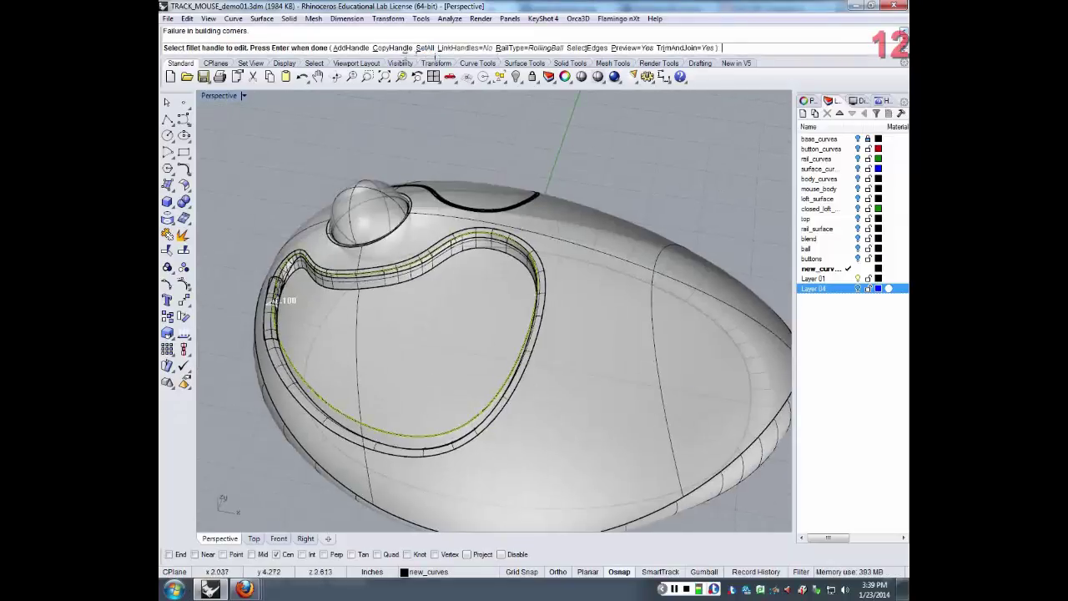
- Set the radius of all handles on the recess's upper edge fillet to 0.08 and complete the fillet
{"action": "left_click", "coordinate": [423, 48]}
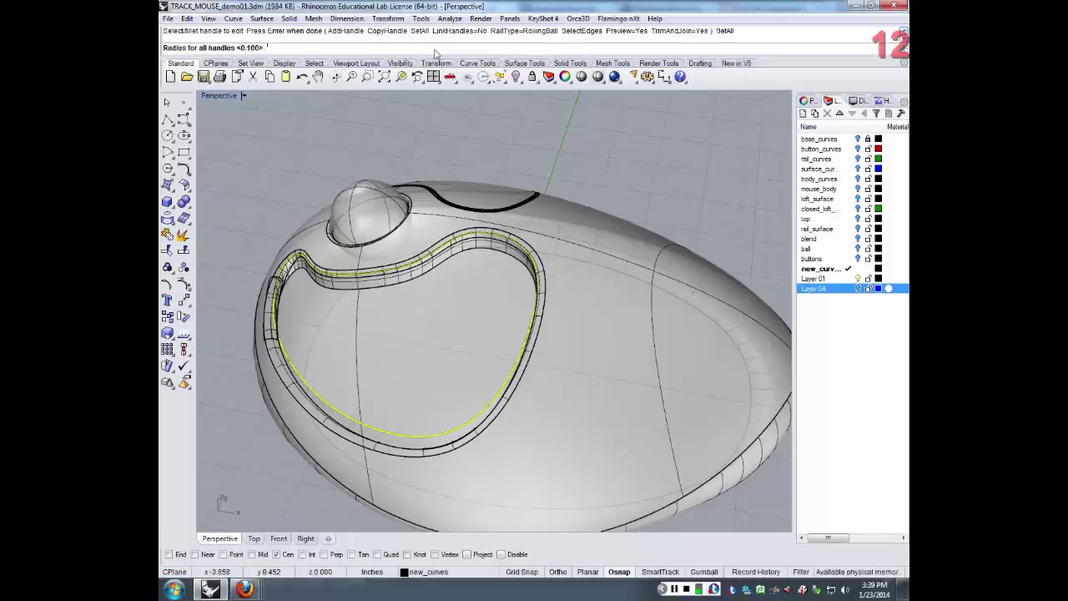
{"action": "type", "text": ".08"}
{"action": "key", "text": "Return"}
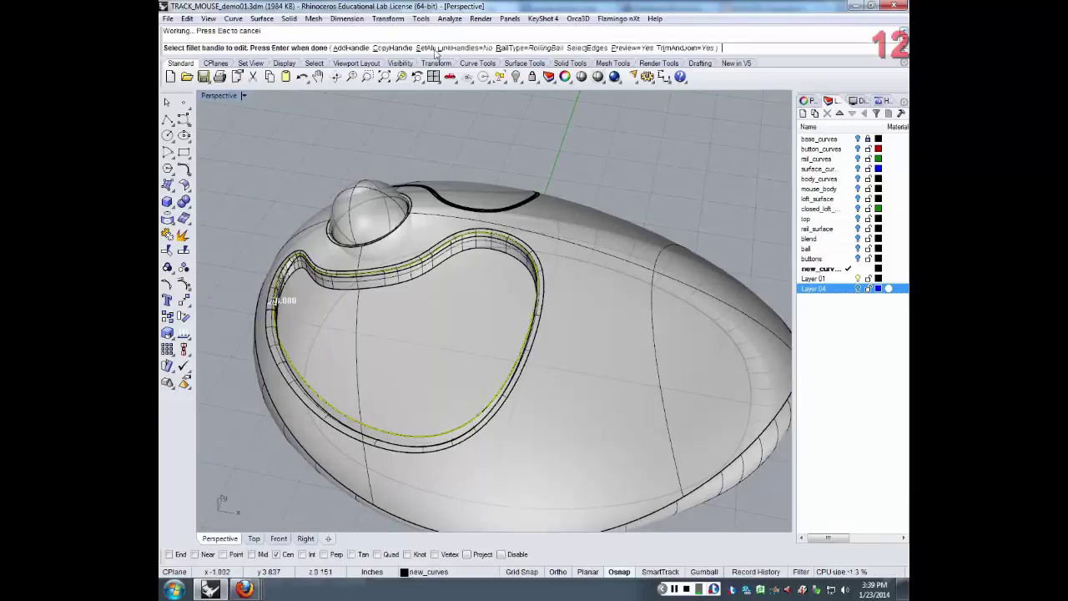
{"action": "right_click_drag", "start_coordinate": [390, 332], "coordinate": [486, 312]}
{"action": "scroll", "coordinate": [486, 311], "scroll_direction": "up", "scroll_amount": 2}
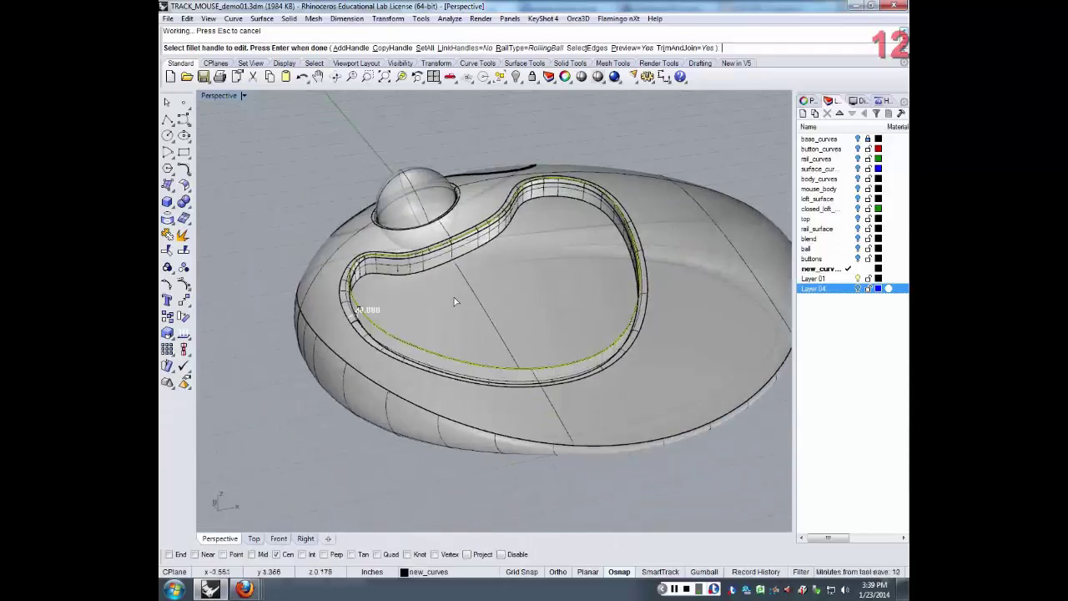
{"action": "scroll", "coordinate": [358, 309], "scroll_direction": "up", "scroll_amount": 3}
{"action": "mouse_move", "coordinate": [350, 316]}
{"action": "right_mouse_down"}
{"action": "mouse_move", "coordinate": [317, 301]}
{"action": "mouse_move", "coordinate": [341, 307]}
{"action": "right_mouse_up"}
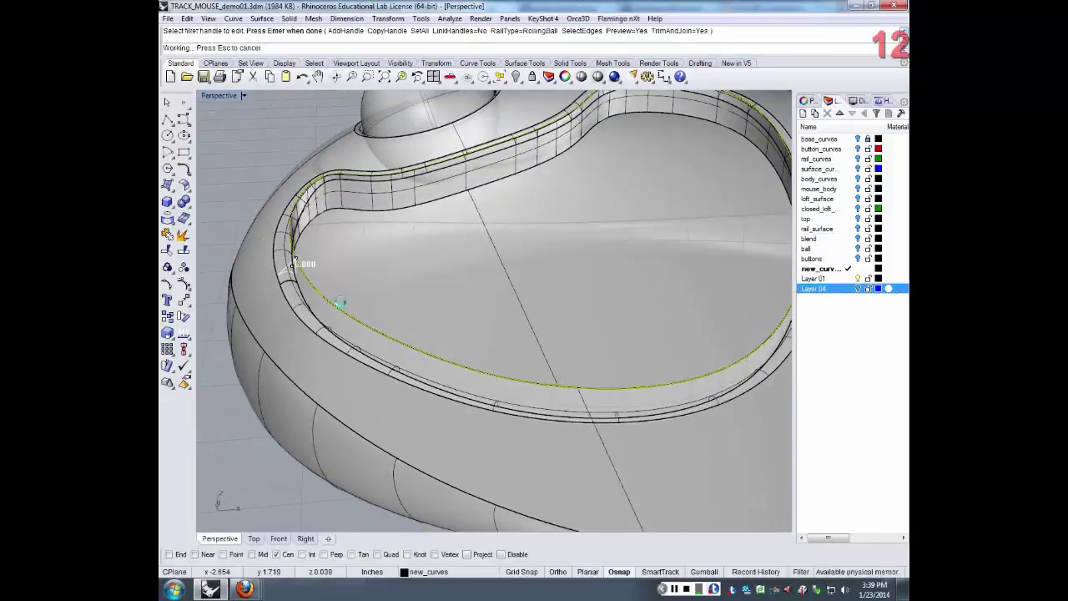
{"action": "right_click_drag", "start_coordinate": [342, 306], "coordinate": [432, 344]}
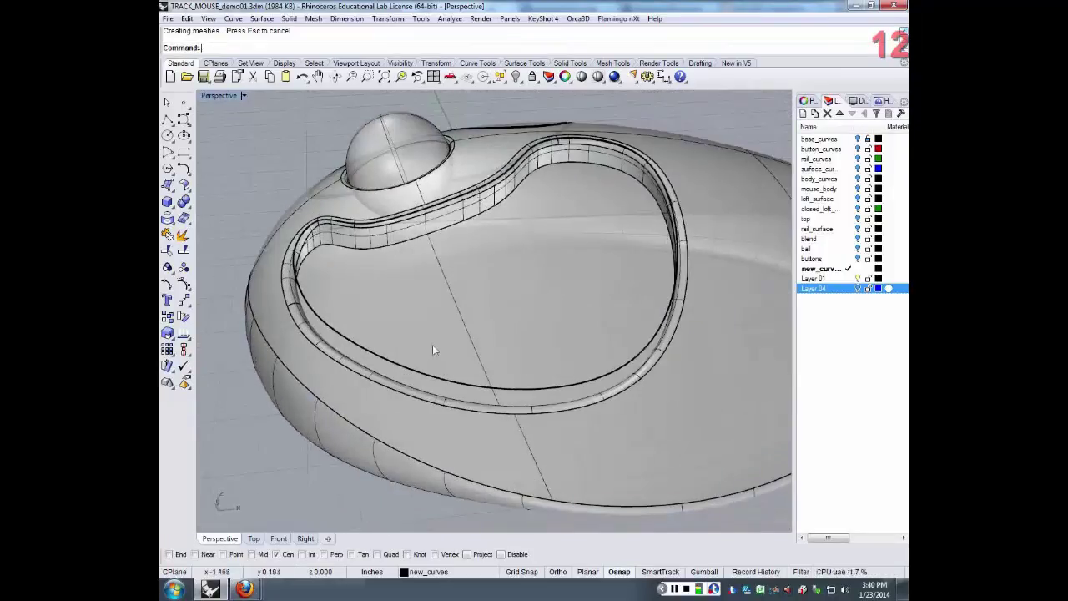
- Fillet the lower edge of the button recess with all handles set to a 0.04 radius
{"action": "right_click", "coordinate": [291, 128]}
{"action": "left_click", "coordinate": [446, 227]}
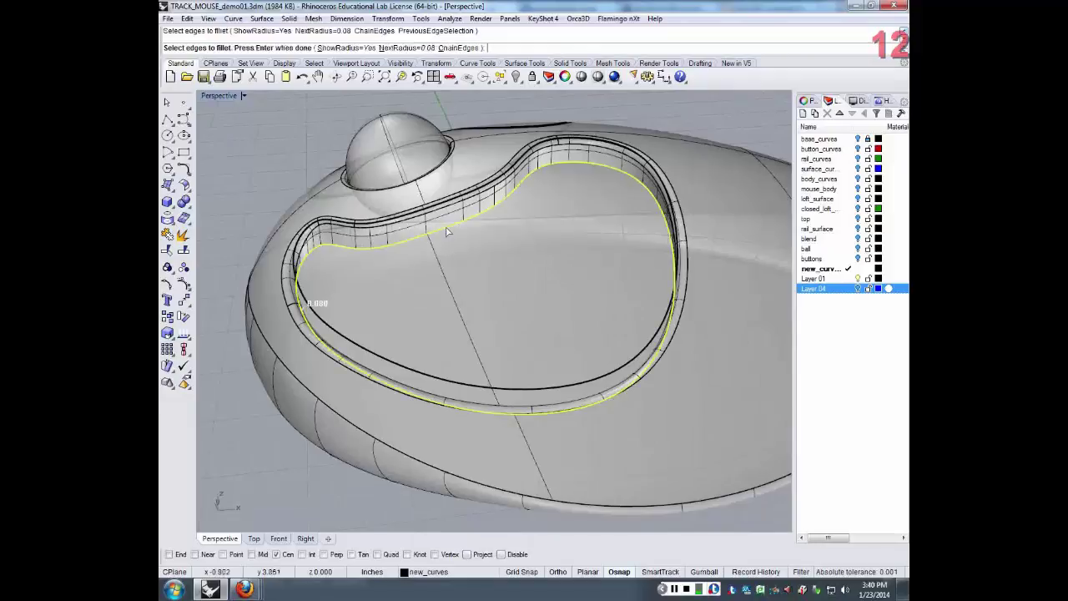
{"action": "right_click", "coordinate": [568, 278]}
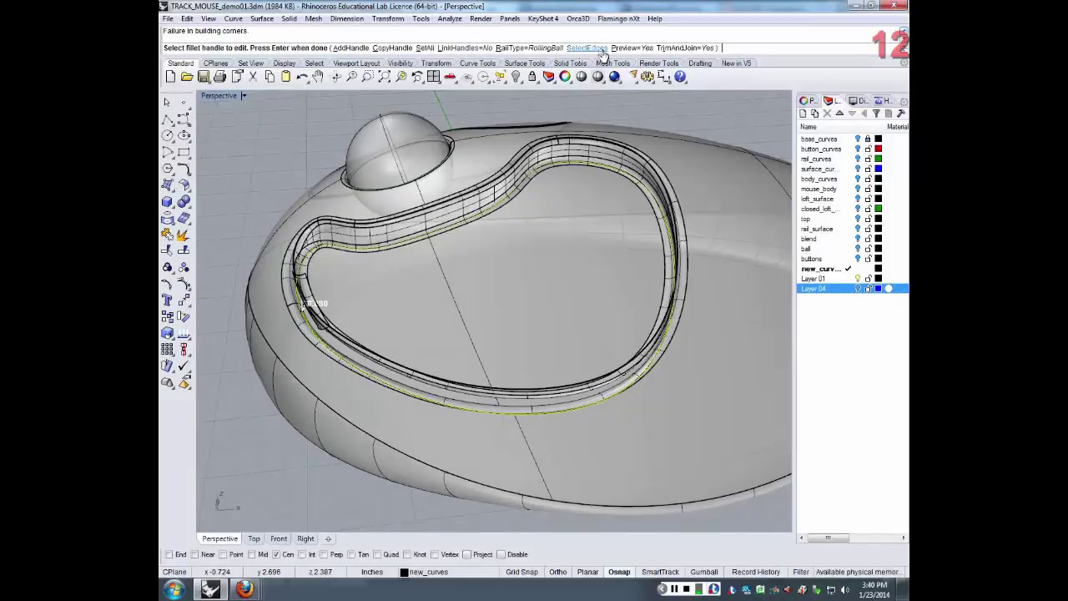
{"action": "left_click", "coordinate": [425, 48]}
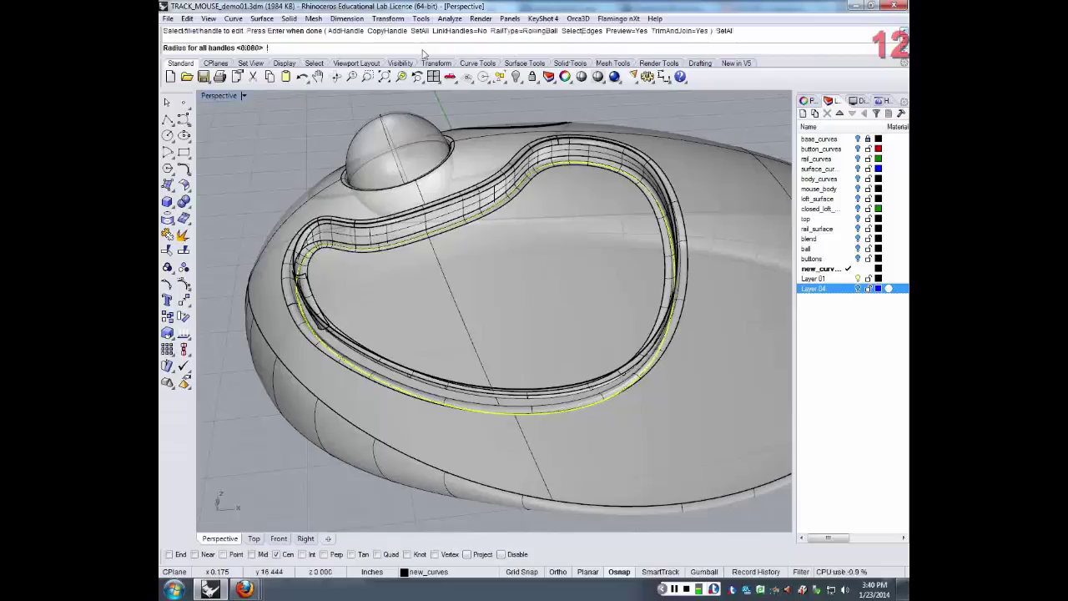
{"action": "type", "text": ".04"}
{"action": "key", "text": "Return"}
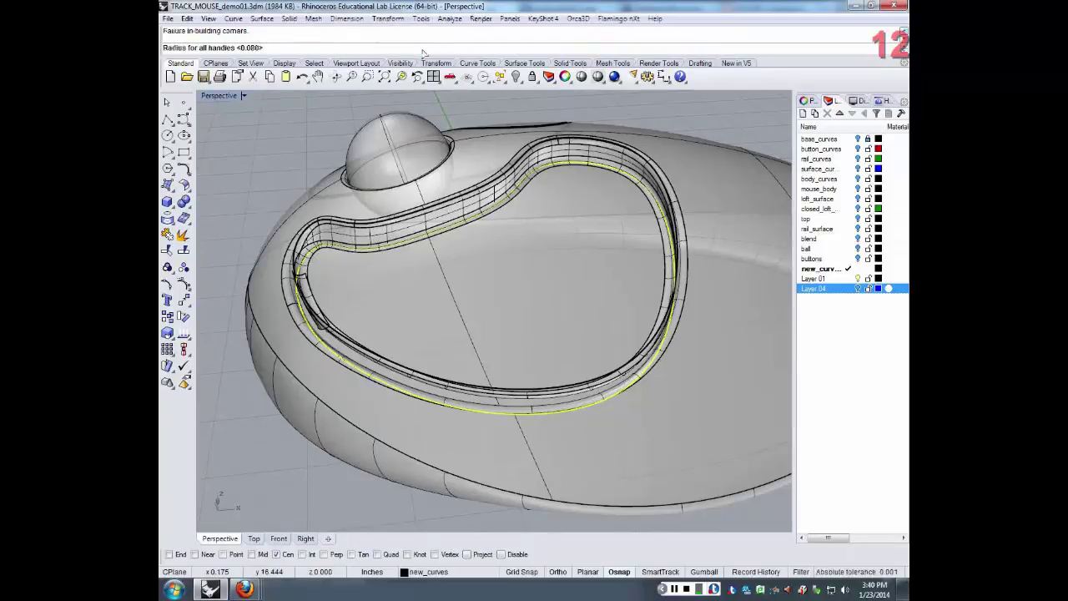
{"action": "right_click_drag", "start_coordinate": [542, 250], "coordinate": [496, 233]}
{"action": "key", "text": "Return"}
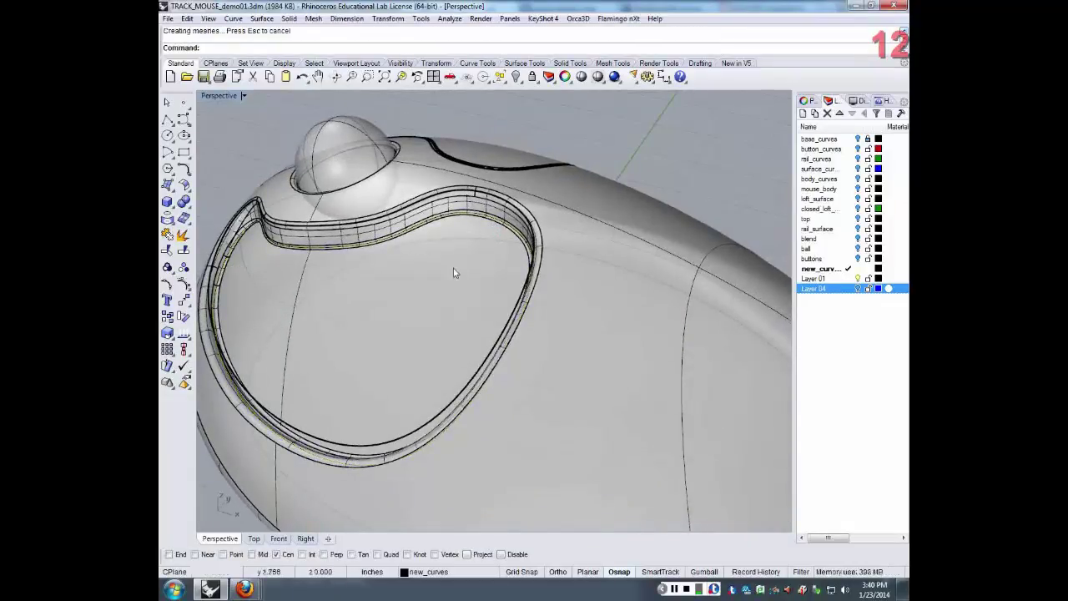
- Delete the closed outline curve around the opening of the button recess
{"action": "right_click_drag", "start_coordinate": [453, 270], "coordinate": [512, 275]}
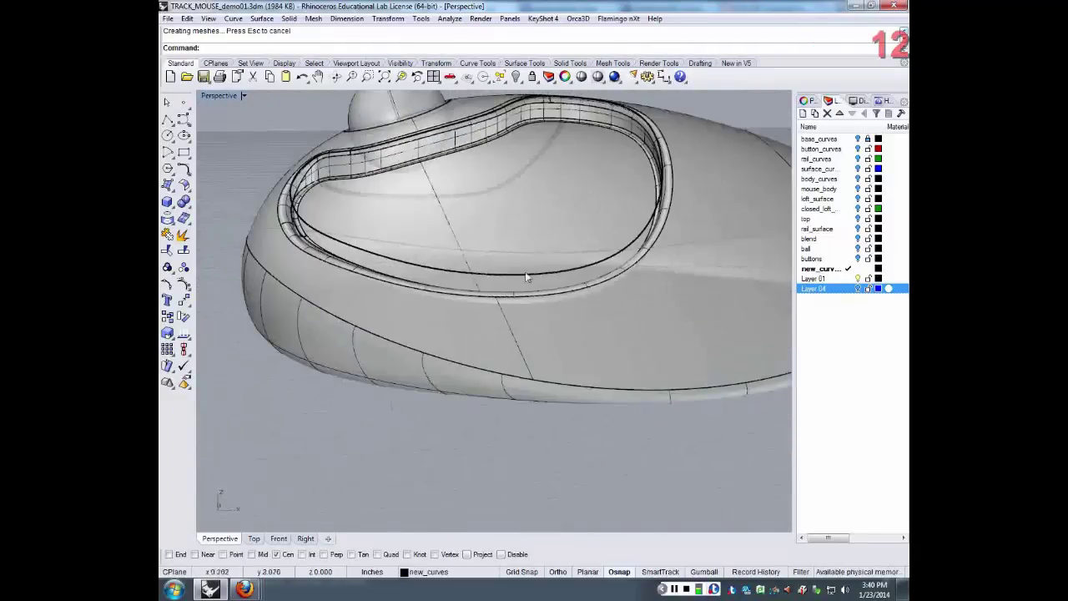
{"action": "left_click", "coordinate": [531, 280]}
{"action": "key", "text": "Delete"}
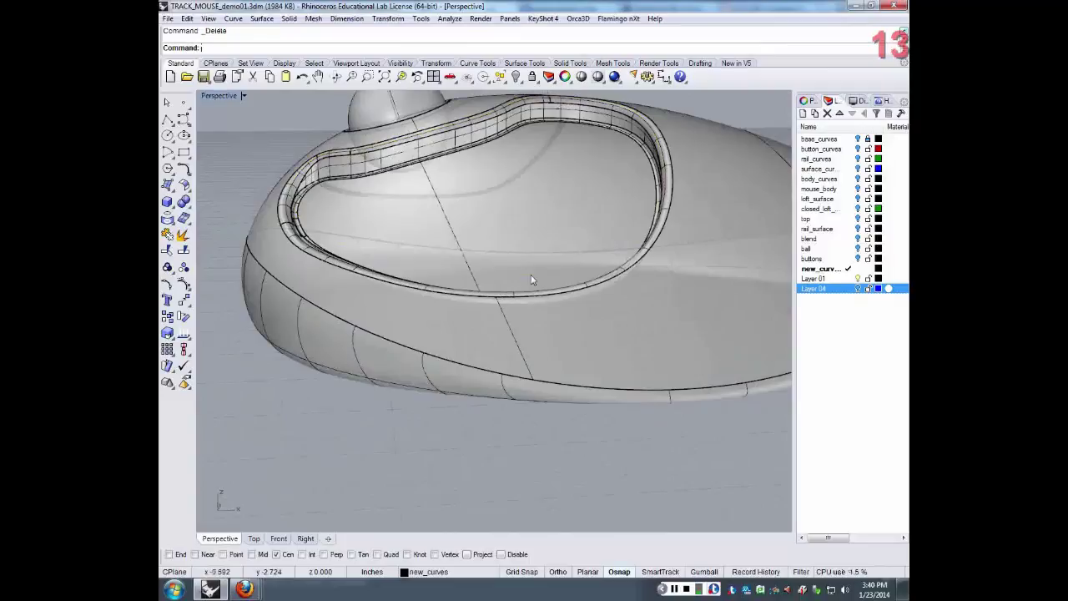
- Delete the separate fillet strip running along the lower edge of the button recess
{"action": "right_click_drag", "start_coordinate": [404, 259], "coordinate": [386, 261]}
{"action": "scroll", "coordinate": [260, 197], "scroll_direction": "up", "scroll_amount": 5}
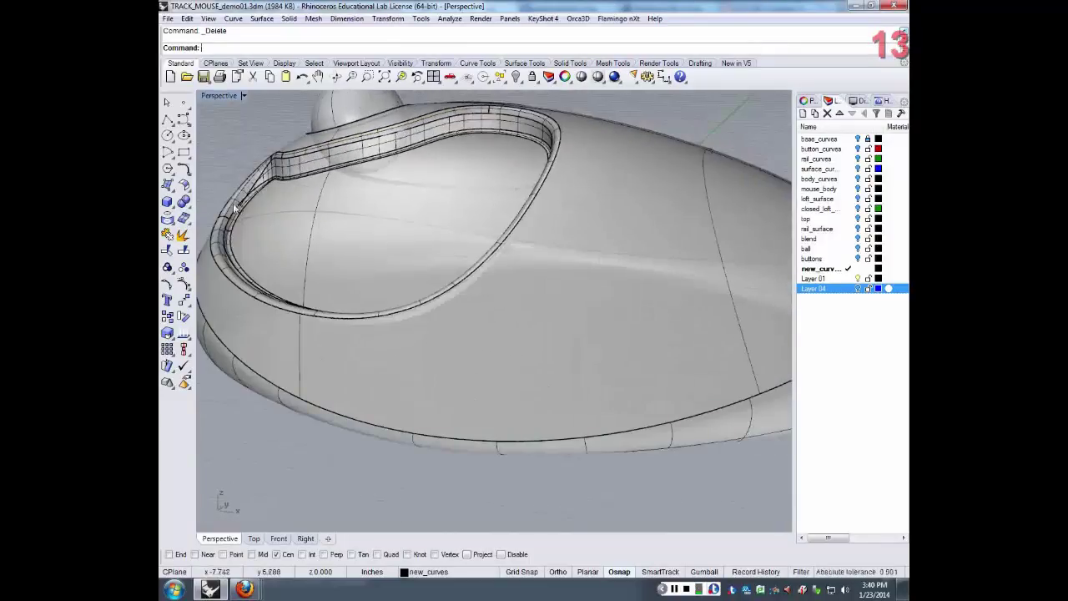
{"action": "left_click", "coordinate": [259, 197]}
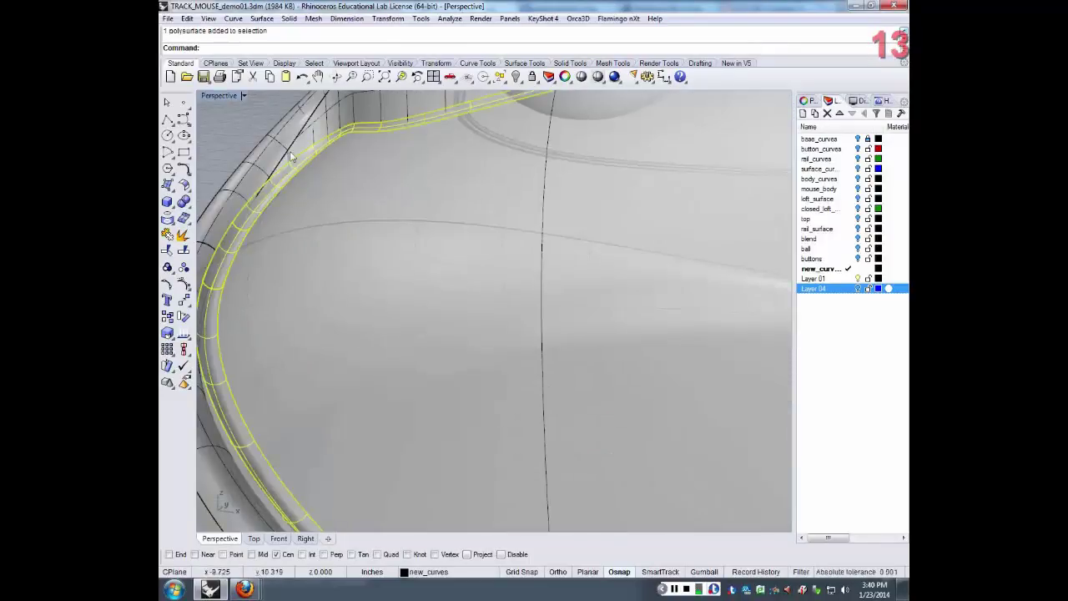
{"action": "key", "text": "Delete"}
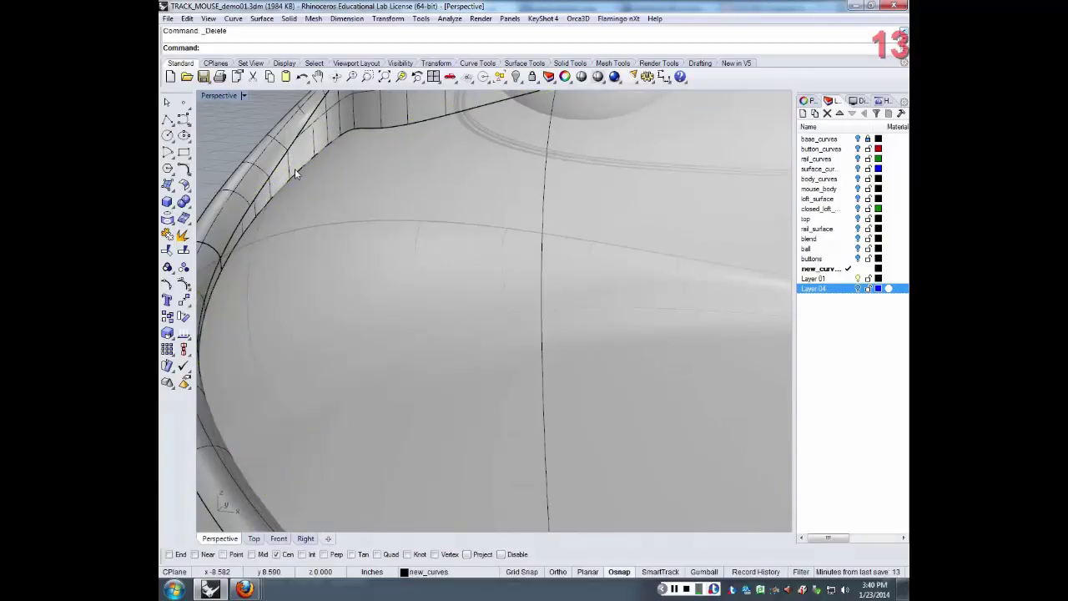
- Examine the button recess from several angles to check its upper edge fillet and inner wall
{"action": "scroll", "coordinate": [235, 254], "scroll_direction": "down", "scroll_amount": 5}
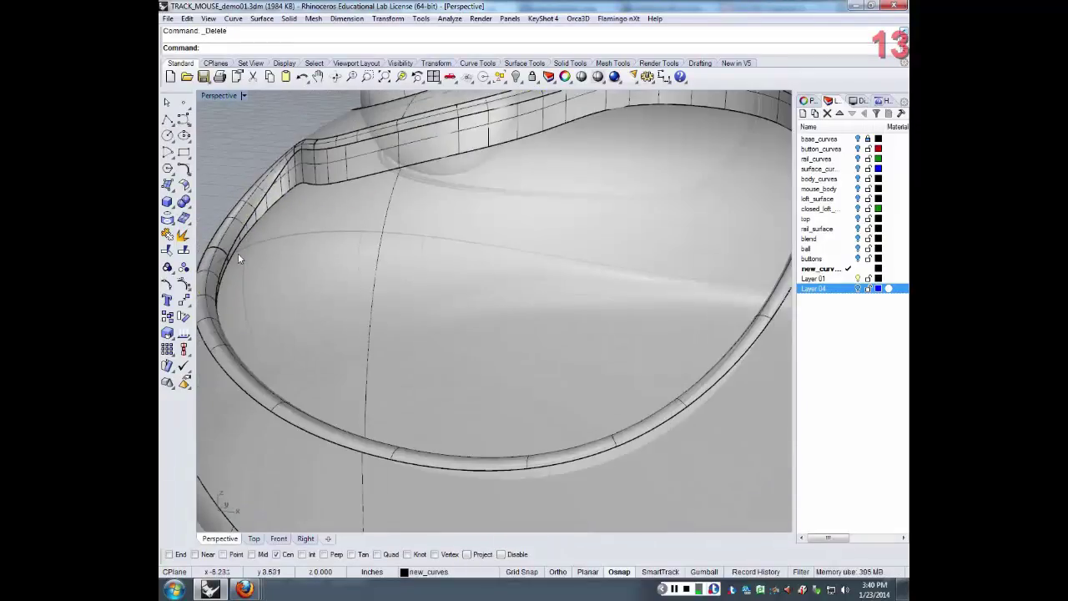
{"action": "scroll", "coordinate": [238, 258], "scroll_direction": "down", "scroll_amount": 2}
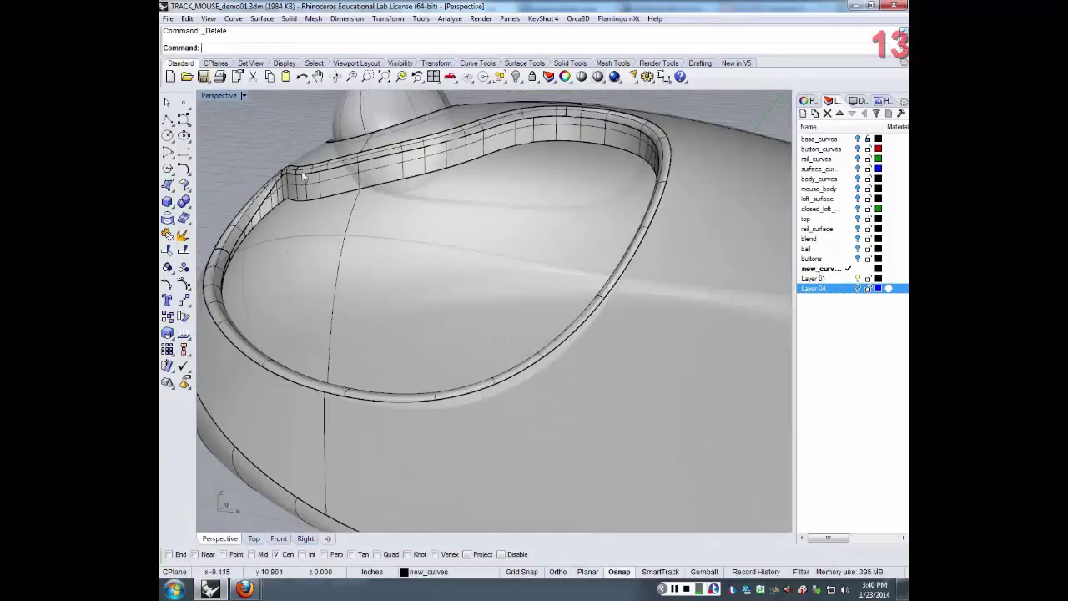
{"action": "scroll", "coordinate": [239, 256], "scroll_direction": "down", "scroll_amount": 6}
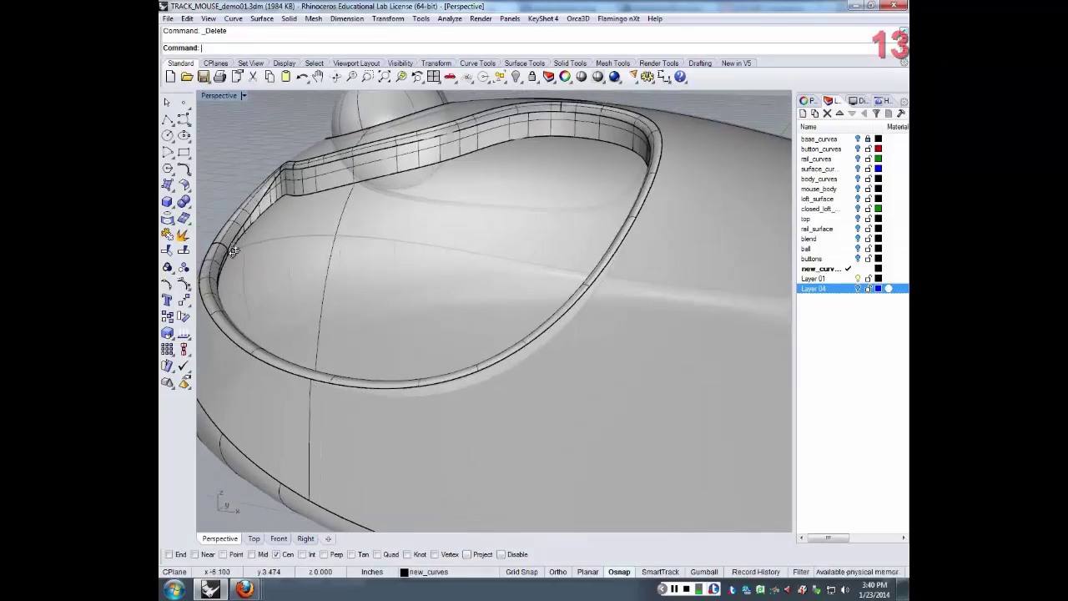
{"action": "right_click_drag", "start_coordinate": [218, 242], "coordinate": [394, 278]}
{"action": "scroll", "coordinate": [394, 278], "scroll_direction": "up", "scroll_amount": 5}
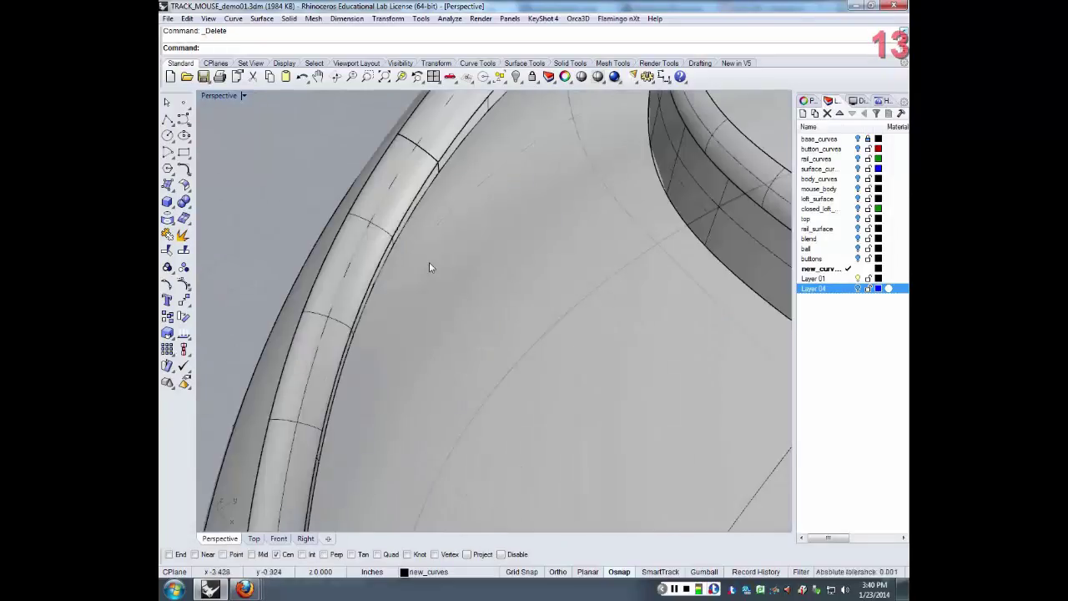
{"action": "scroll", "coordinate": [429, 267], "scroll_direction": "down", "scroll_amount": 3}
{"action": "right_click_drag", "start_coordinate": [429, 267], "coordinate": [390, 288]}
{"action": "right_click_drag", "start_coordinate": [453, 465], "coordinate": [450, 421]}
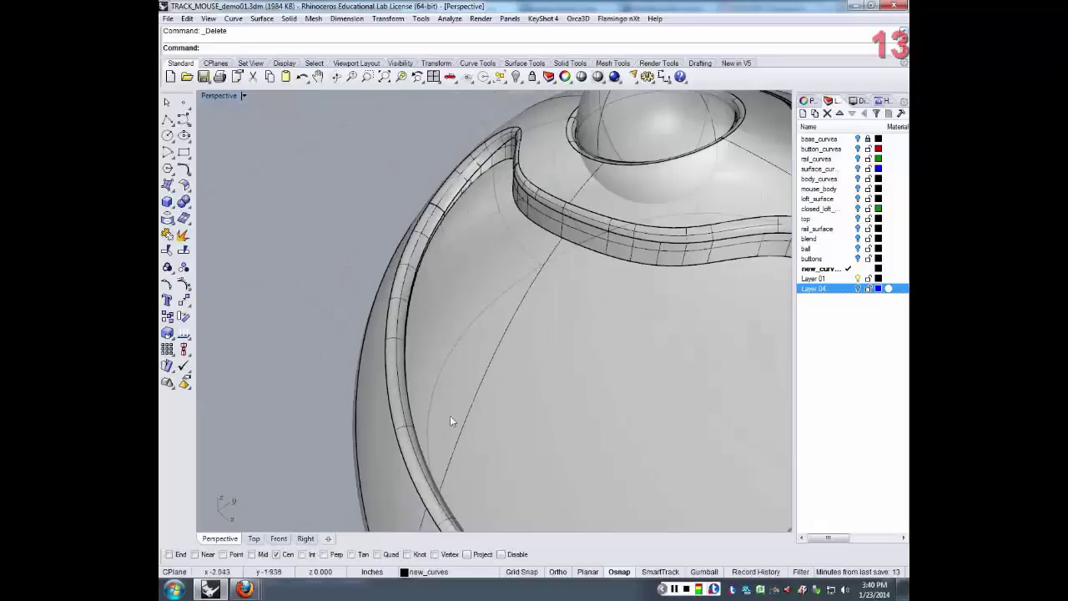
{"action": "scroll", "coordinate": [450, 417], "scroll_direction": "down", "scroll_amount": 3}
{"action": "left_click", "coordinate": [475, 375]}
{"action": "right_click_drag", "start_coordinate": [476, 374], "coordinate": [586, 294]}
{"action": "key", "text": "Escape"}
{"action": "scroll", "coordinate": [586, 295], "scroll_direction": "up", "scroll_amount": 3}
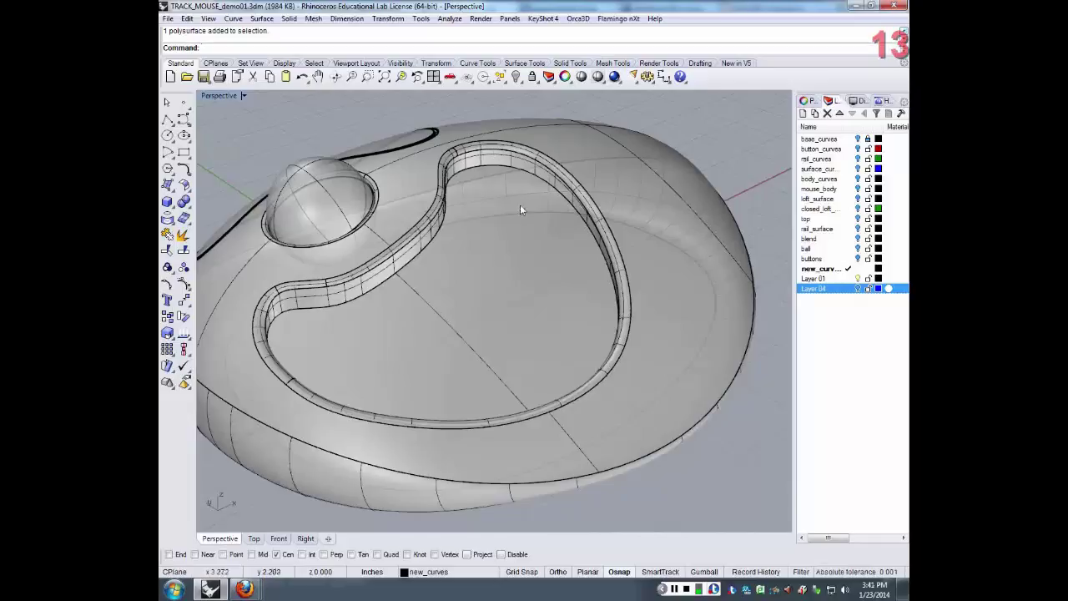
- Undo the deletions and both edge fillets on the button recess, and clear the selection
{"action": "key", "text": "ctrl+z"}
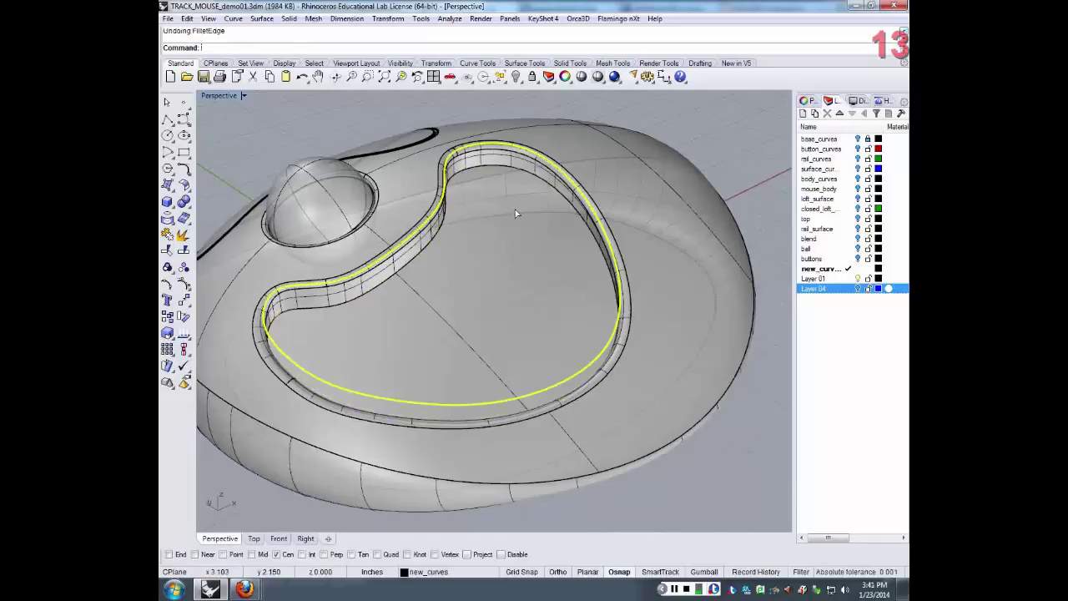
{"action": "key", "text": "ctrl+z"}
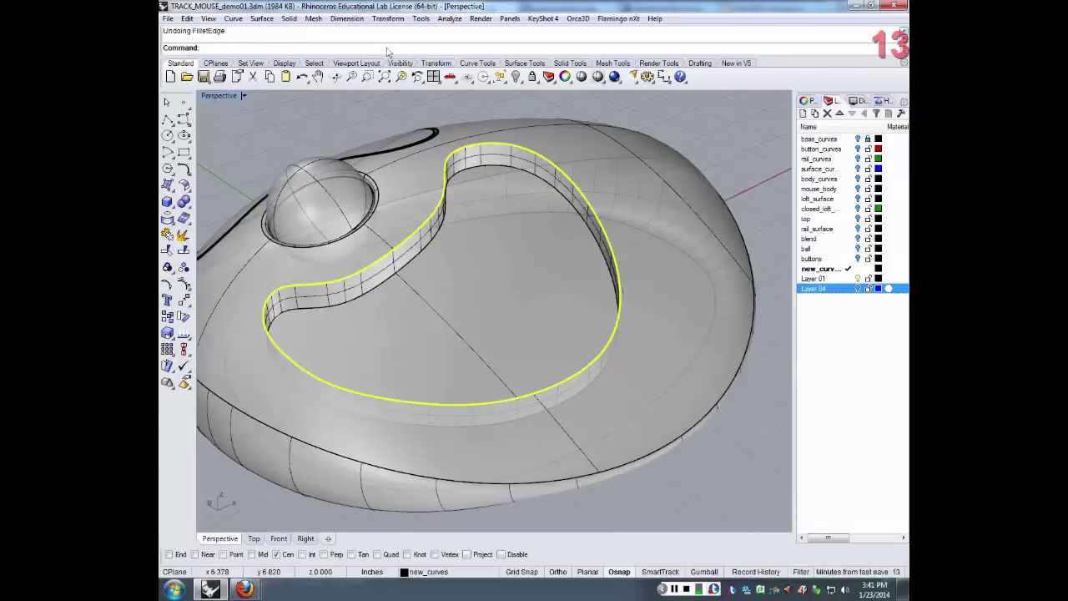
{"action": "right_click", "coordinate": [387, 50]}
{"action": "left_click", "coordinate": [351, 93]}
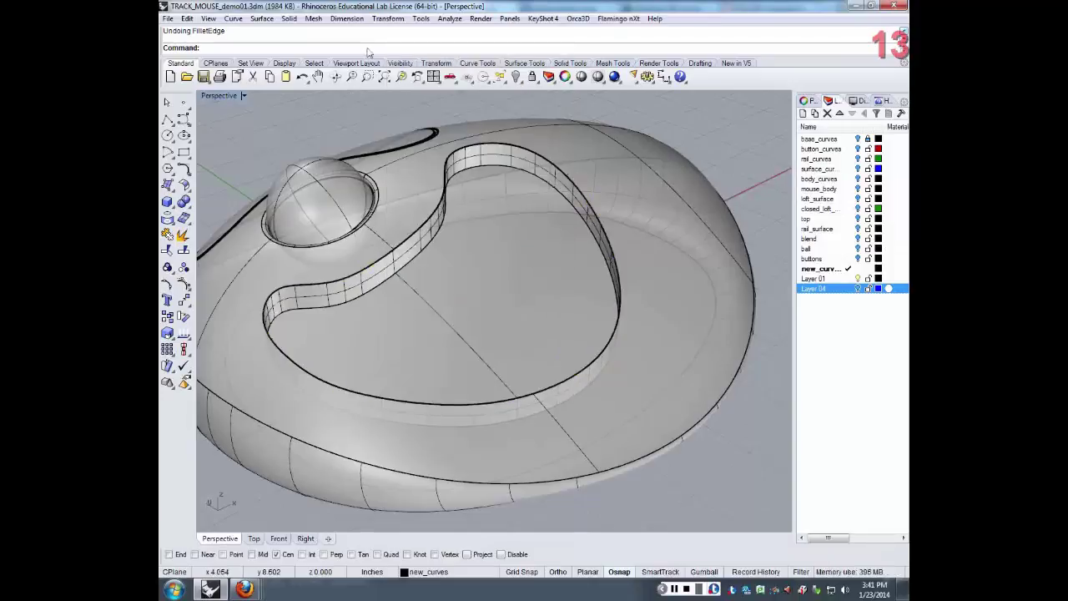
- Run FilletEdge with a 0.05 inch radius on the upper edge of the button recess and preview the result
{"action": "right_click", "coordinate": [367, 48]}
{"action": "left_click", "coordinate": [421, 157]}
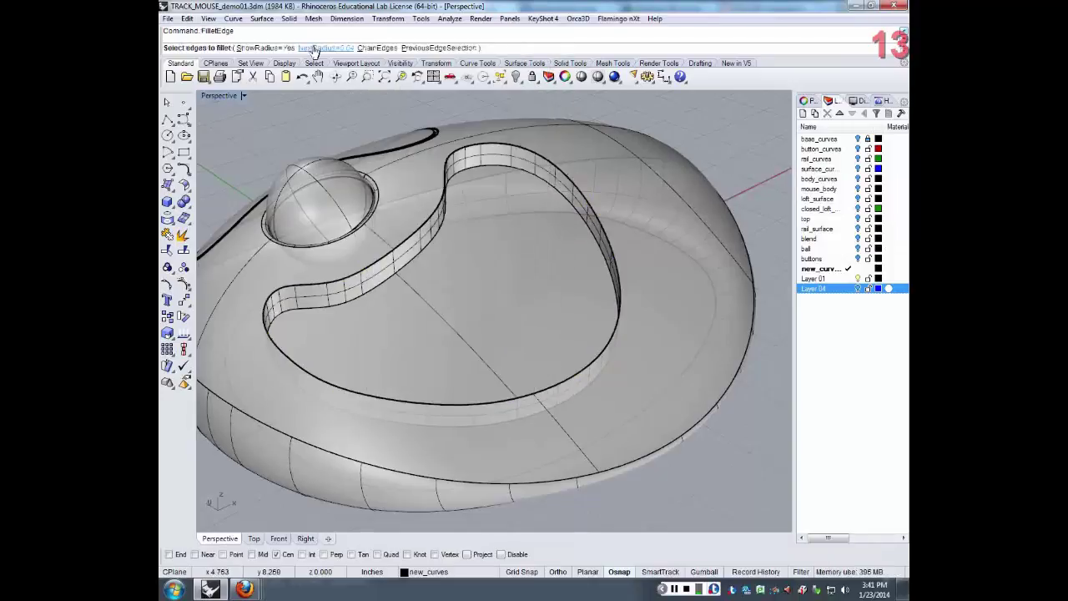
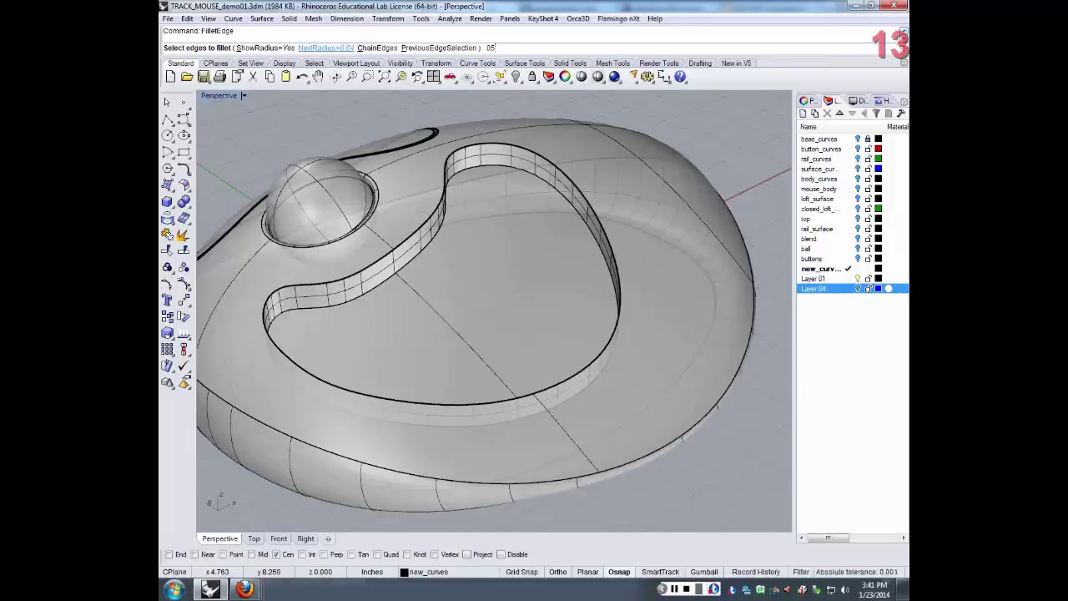
{"action": "key", "text": "Return"}
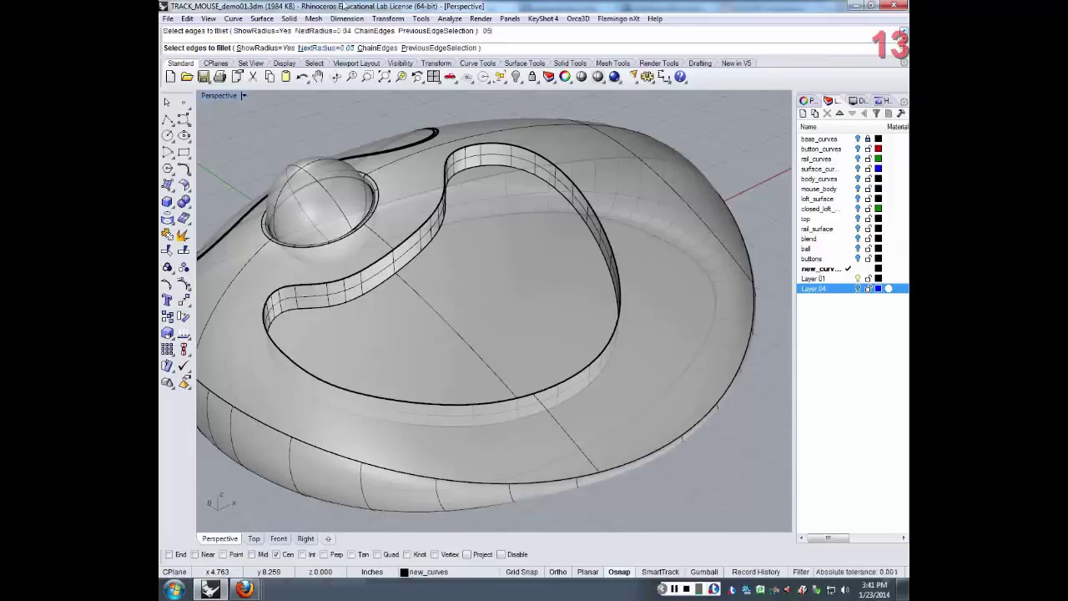
{"action": "left_click", "coordinate": [381, 261]}
{"action": "key", "text": "Return"}
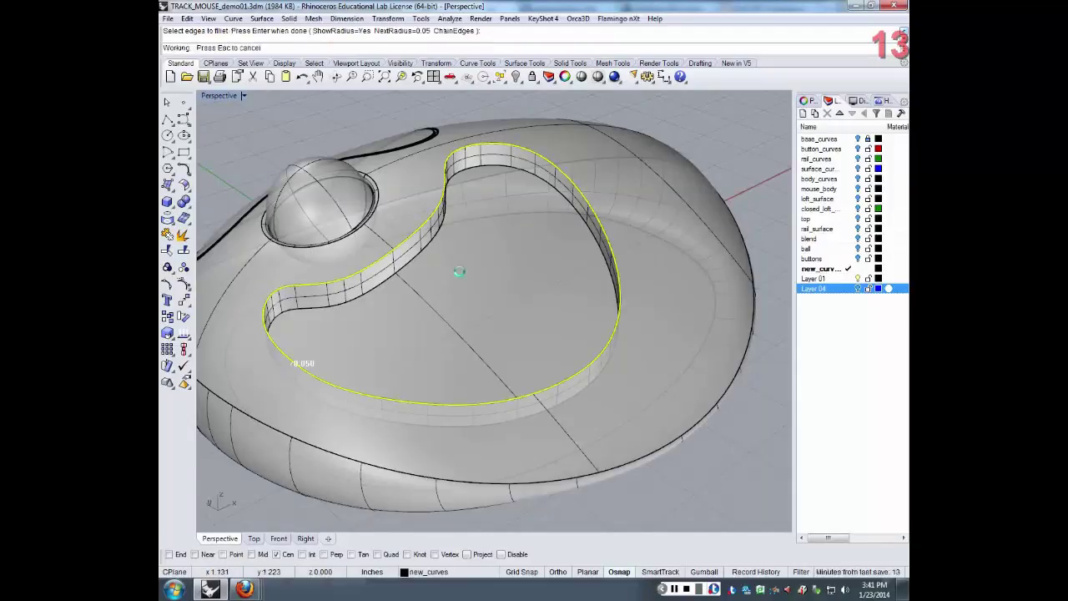
{"action": "right_click_drag", "start_coordinate": [487, 274], "coordinate": [336, 262]}
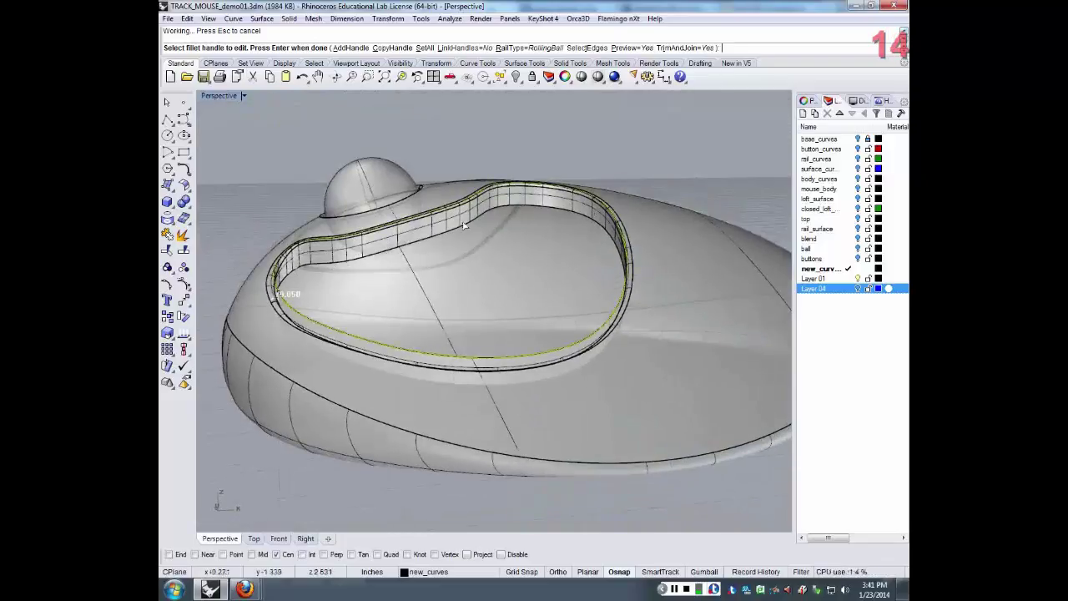
{"action": "right_click_drag", "start_coordinate": [465, 225], "coordinate": [488, 294]}
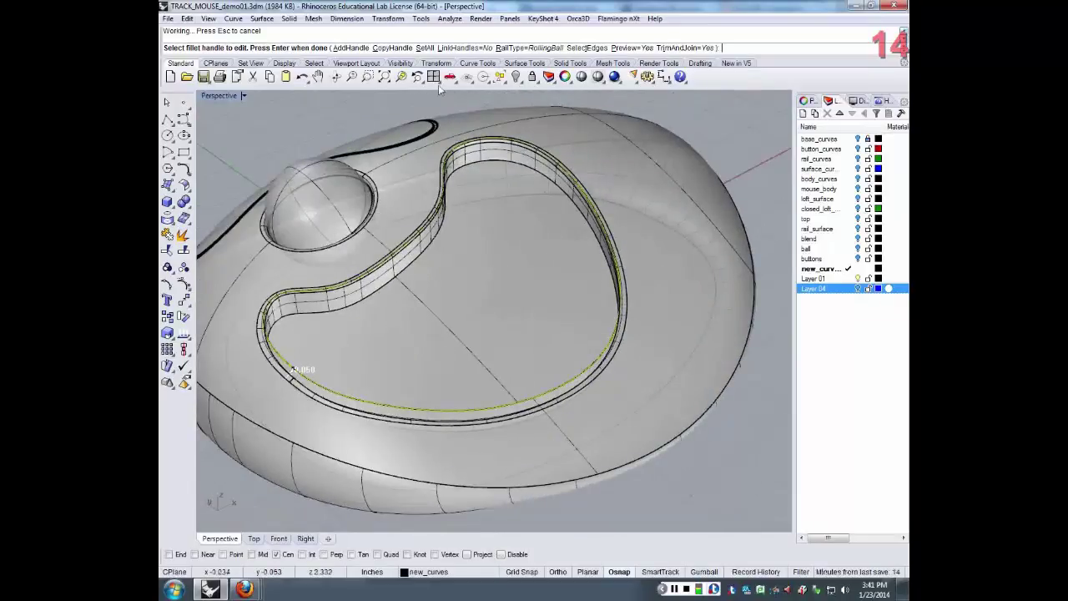
- Add three 0.05 fillet handles on the recess's upper edge: beside the trackball, at the far rounded lobe and on the outer side
{"action": "left_click", "coordinate": [360, 48]}
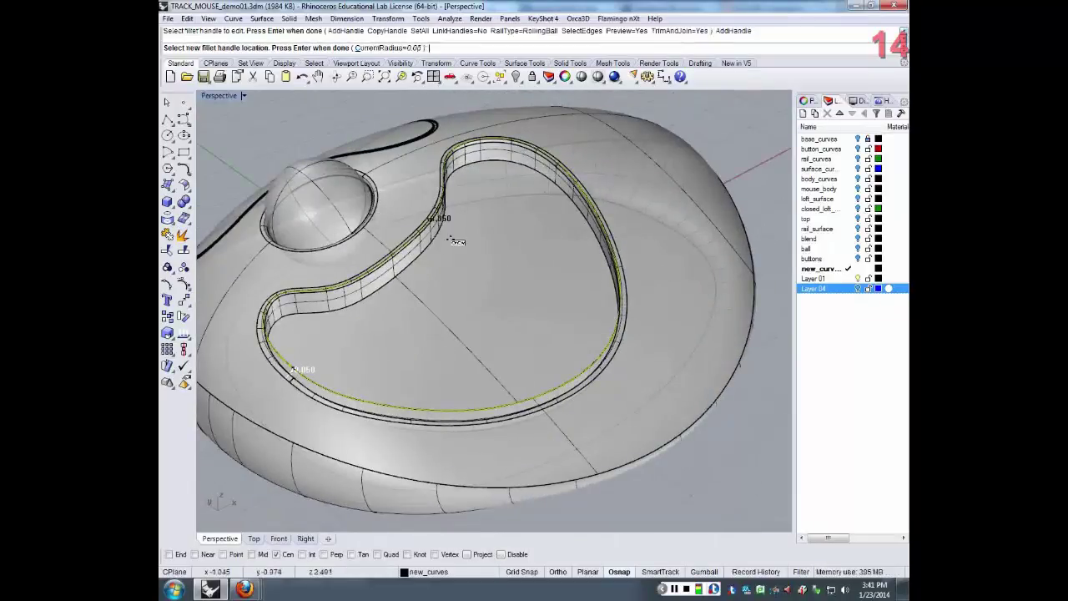
{"action": "left_click", "coordinate": [420, 236]}
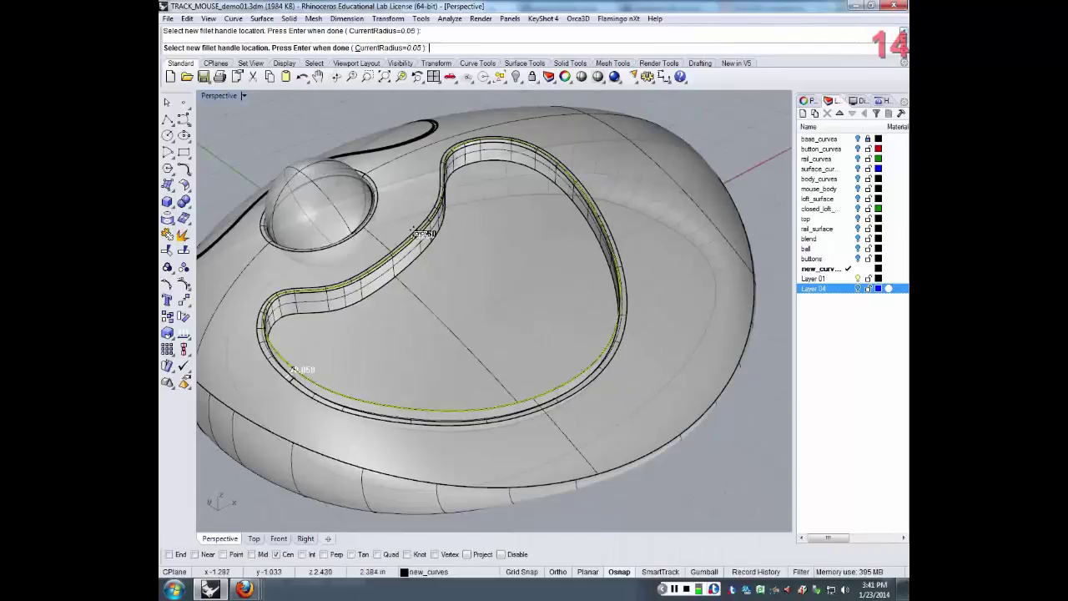
{"action": "right_click_drag", "start_coordinate": [613, 288], "coordinate": [593, 275]}
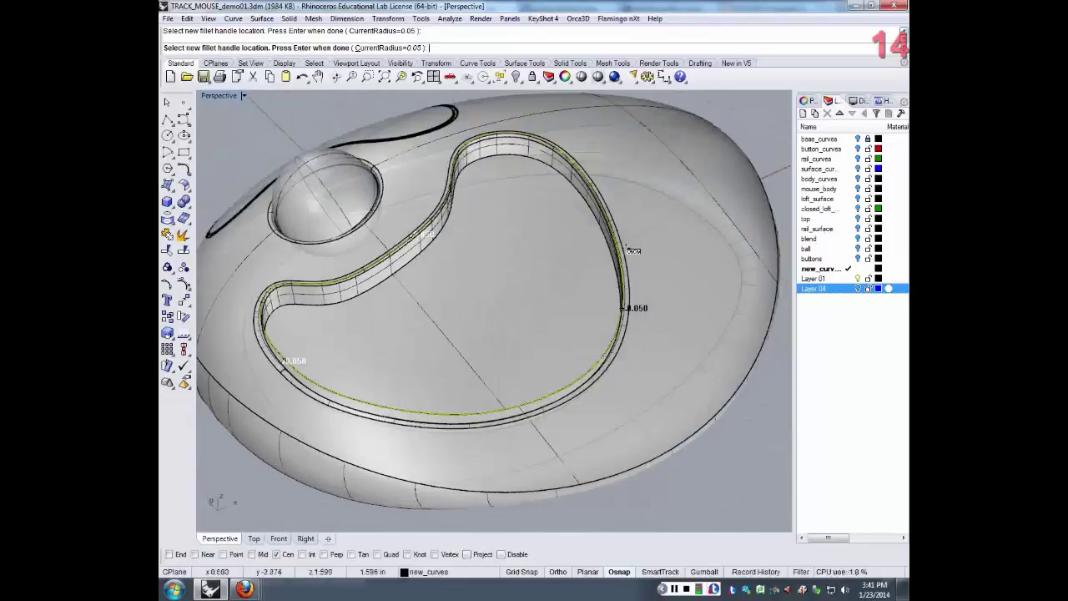
{"action": "left_click", "coordinate": [506, 133]}
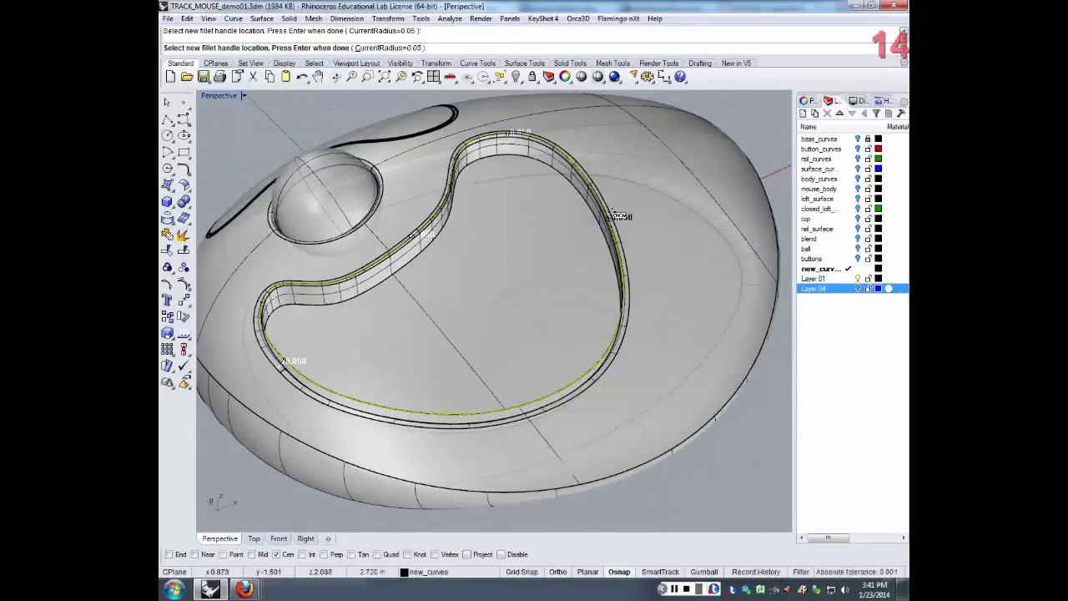
{"action": "left_click", "coordinate": [617, 218]}
{"action": "key", "text": "Return"}
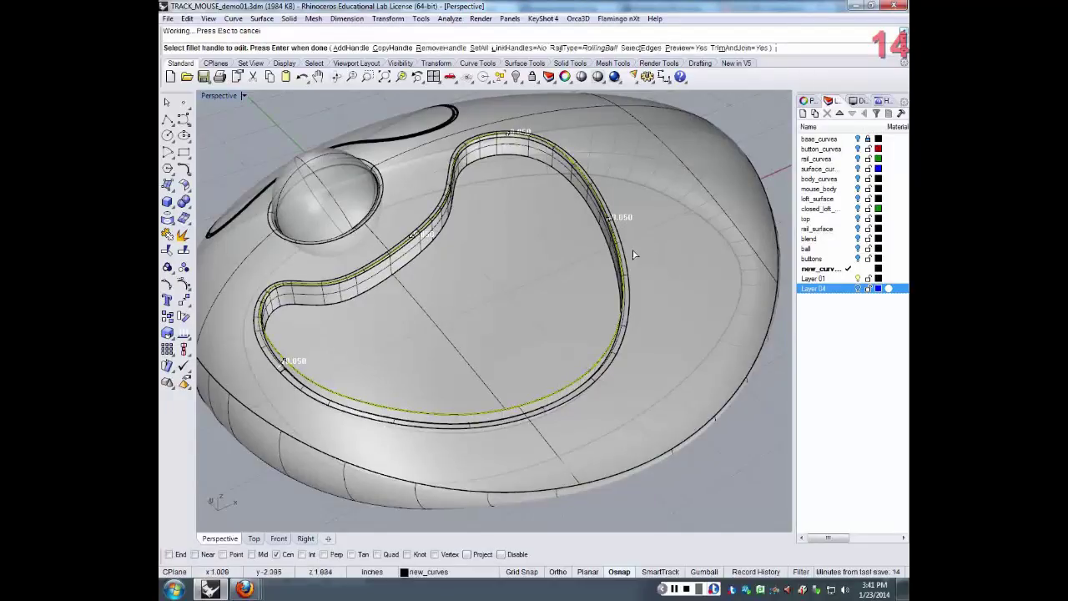
- Try to enlarge the fillet radius at the handle beside the trackball to about 0.175
{"action": "right_click_drag", "start_coordinate": [632, 250], "coordinate": [515, 244]}
{"action": "scroll", "coordinate": [414, 250], "scroll_direction": "up", "scroll_amount": 6}
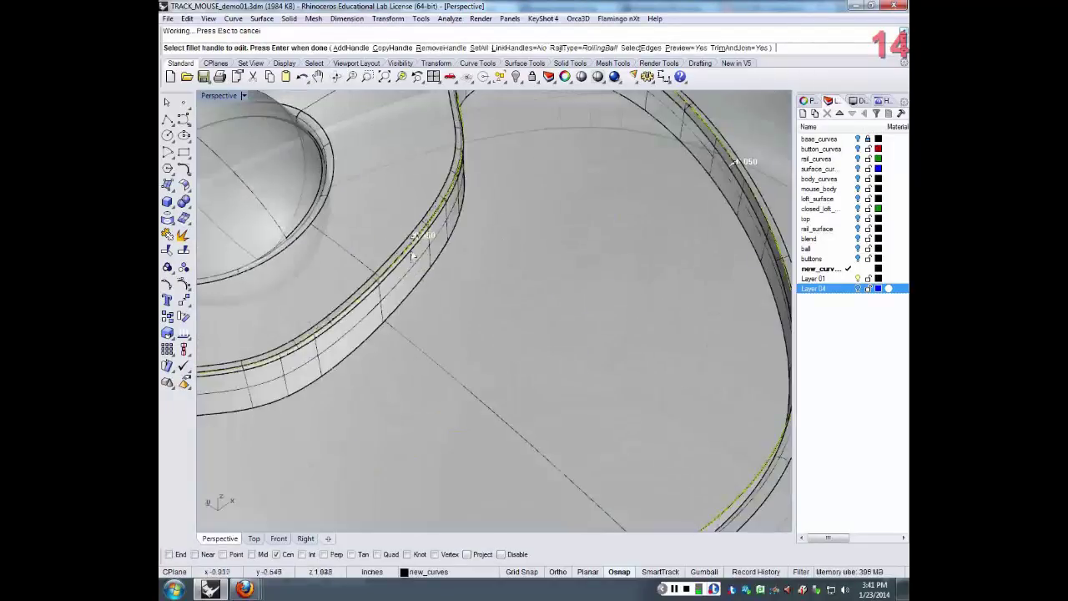
{"action": "left_click", "coordinate": [415, 231]}
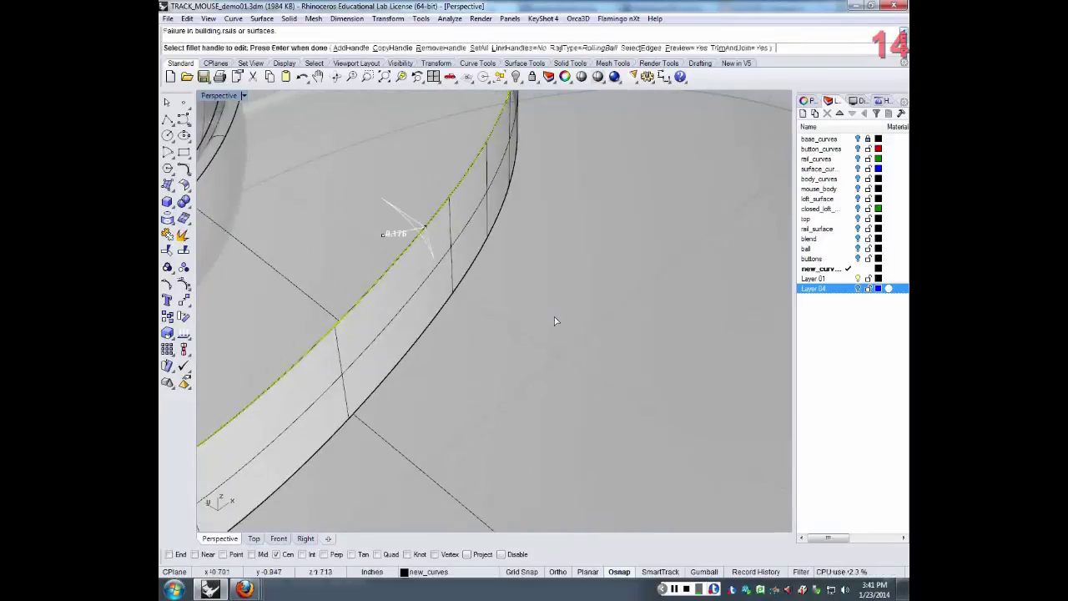
- Set the fillet radius at the handle beside the trackball to about 0.12
{"action": "scroll", "coordinate": [479, 298], "scroll_direction": "down", "scroll_amount": 6}
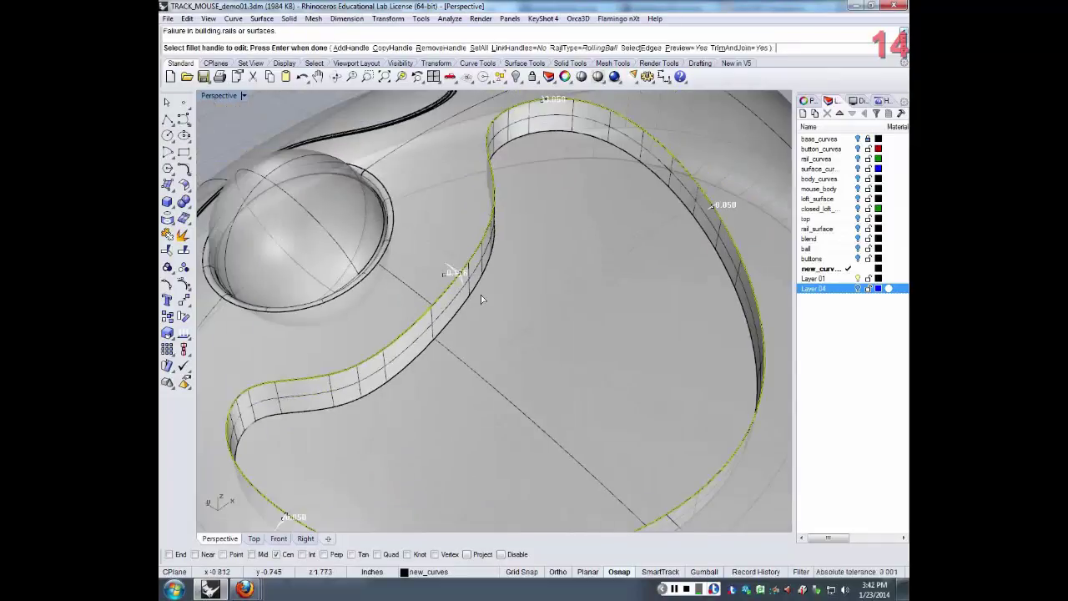
{"action": "scroll", "coordinate": [482, 295], "scroll_direction": "up", "scroll_amount": 8}
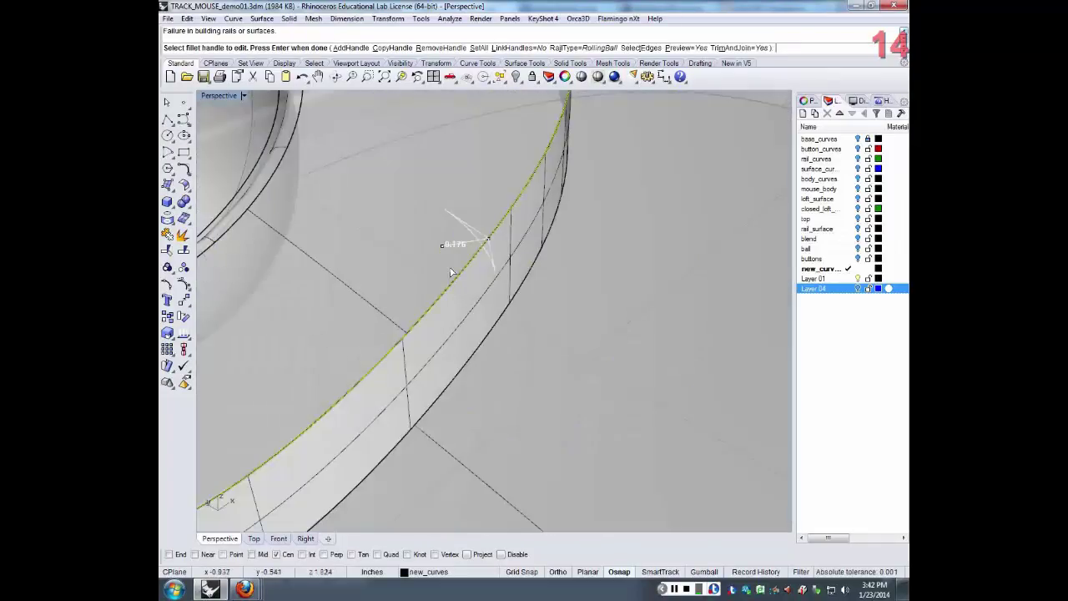
{"action": "left_click", "coordinate": [451, 243]}
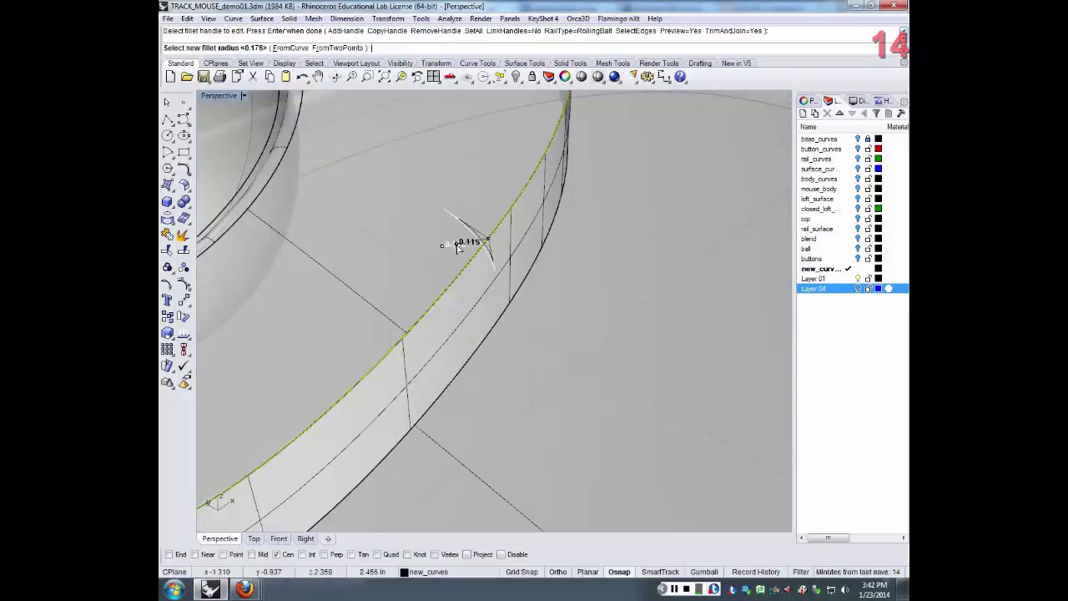
{"action": "left_click", "coordinate": [457, 247]}
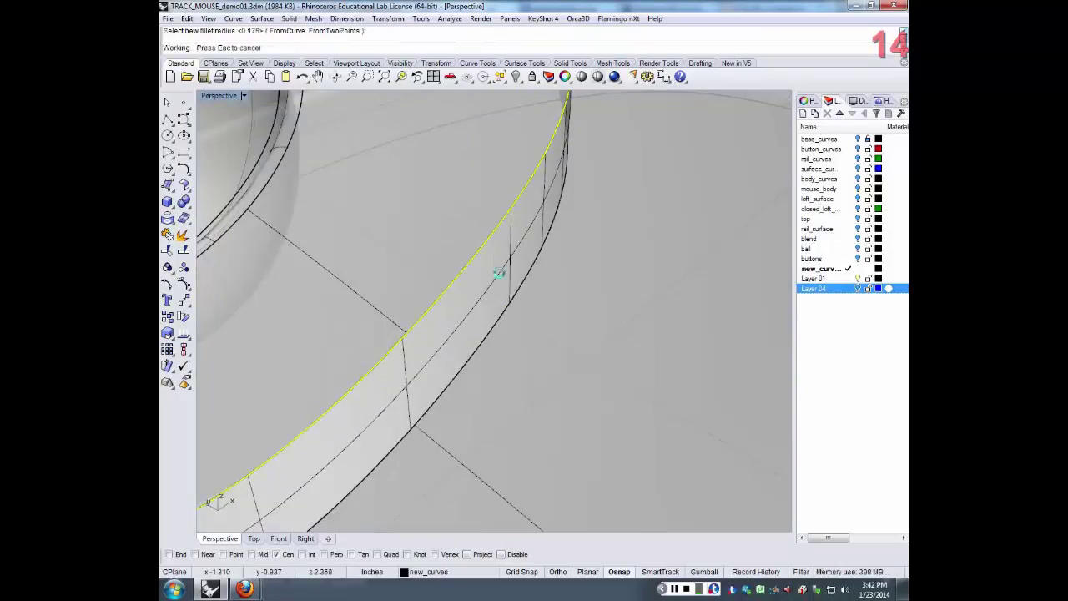
{"action": "scroll", "coordinate": [484, 255], "scroll_direction": "down", "scroll_amount": 8}
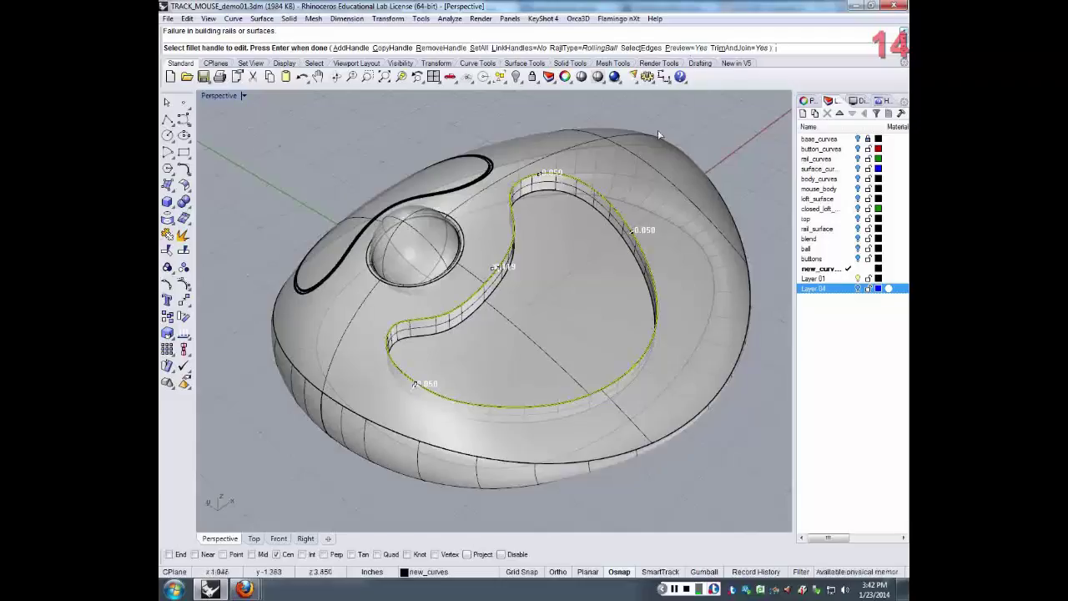
- Enlarge the fillet radius at the handle on the far rounded lobe of the recess edge
{"action": "right_click_drag", "start_coordinate": [501, 276], "coordinate": [541, 163]}
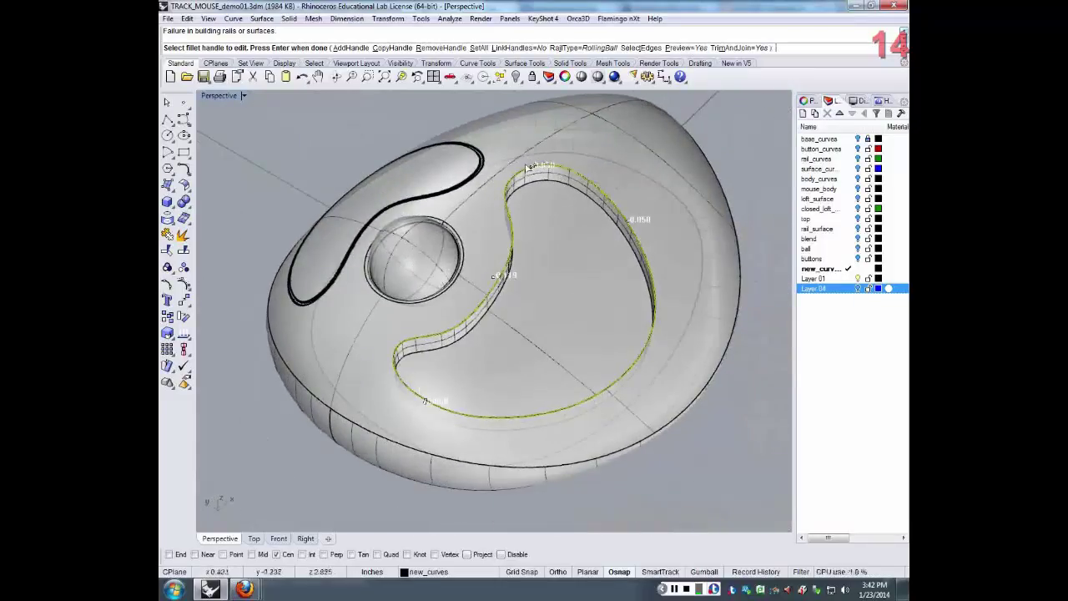
{"action": "scroll", "coordinate": [540, 164], "scroll_direction": "up", "scroll_amount": 5}
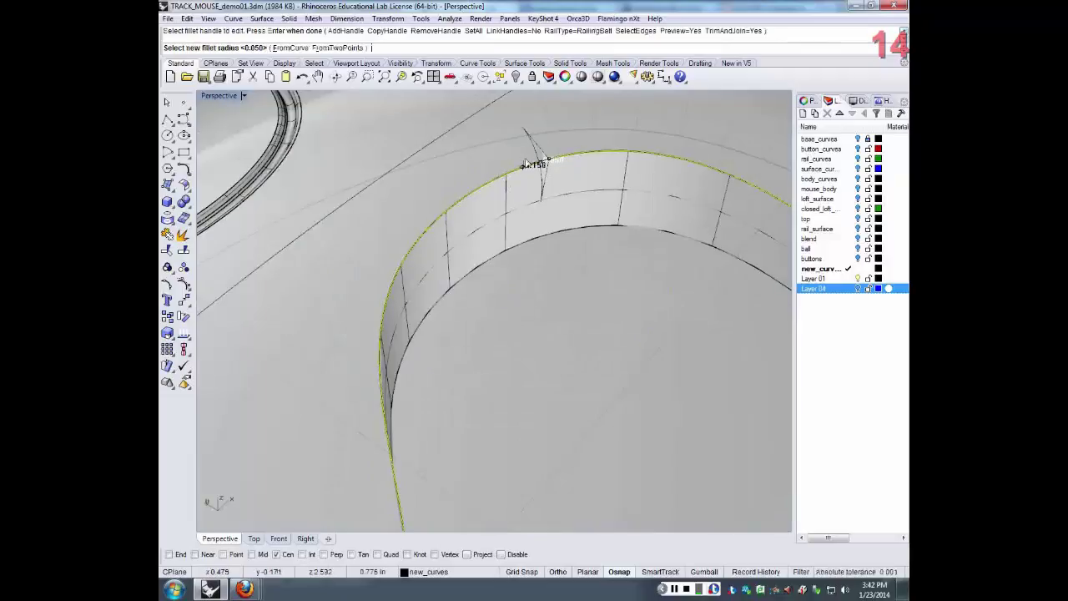
{"action": "left_click", "coordinate": [538, 161]}
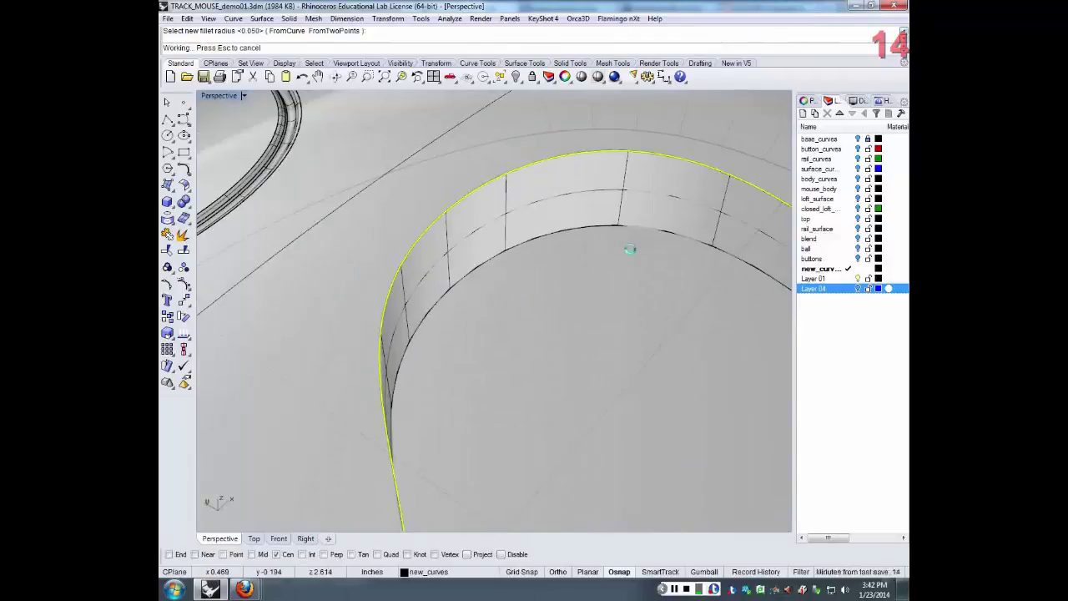
{"action": "left_click", "coordinate": [629, 251]}
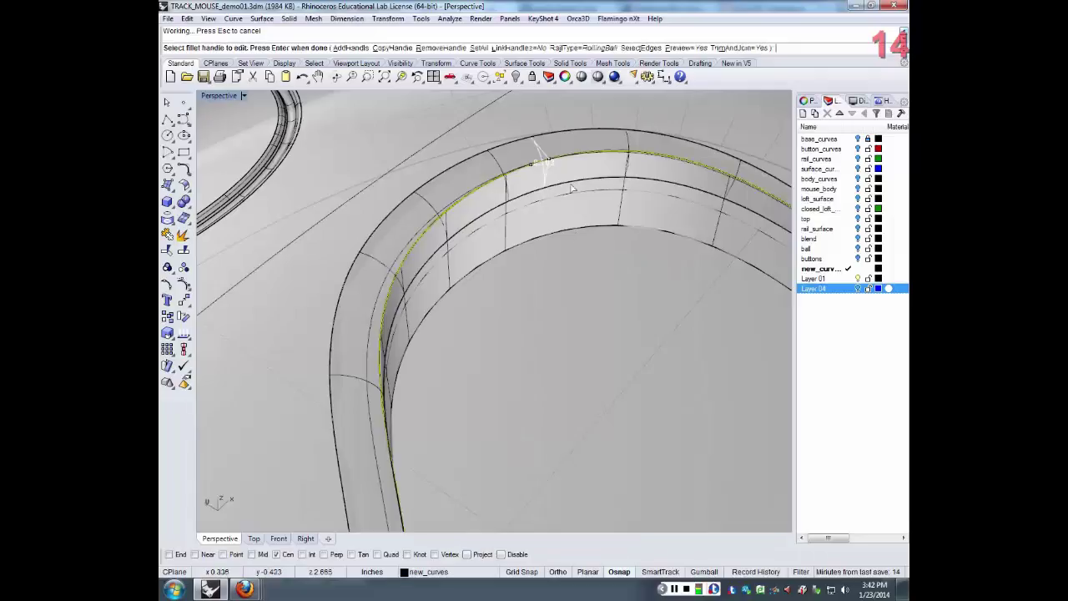
{"action": "scroll", "coordinate": [593, 252], "scroll_direction": "down", "scroll_amount": 2}
{"action": "right_click_drag", "start_coordinate": [567, 258], "coordinate": [603, 227]}
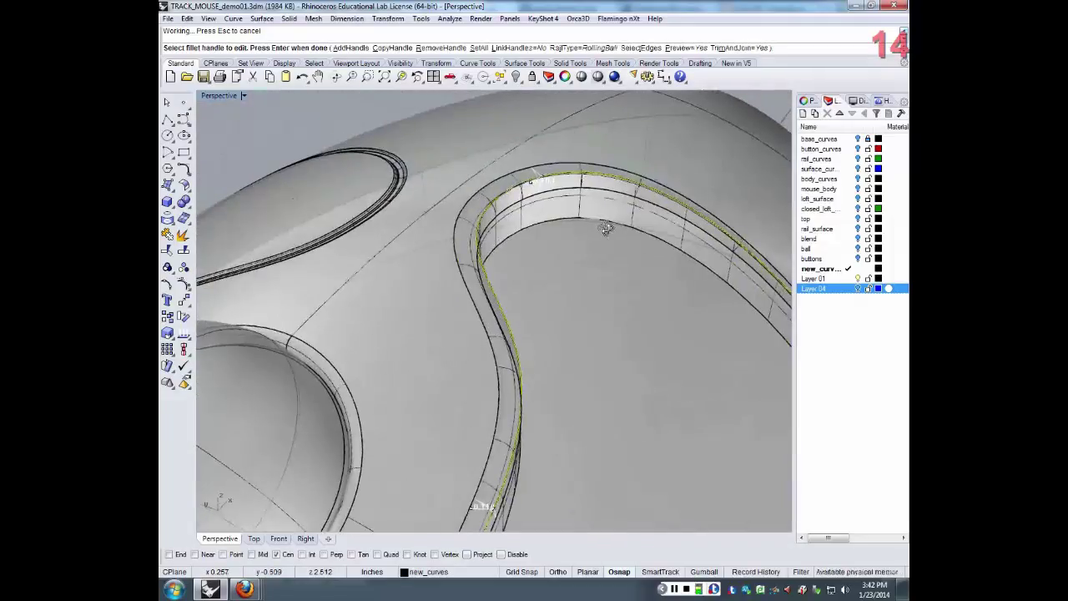
- Set the fillet radius at the outer-side handle to about 0.07 and apply the variable-radius fillet
{"action": "scroll", "coordinate": [668, 275], "scroll_direction": "up", "scroll_amount": 5}
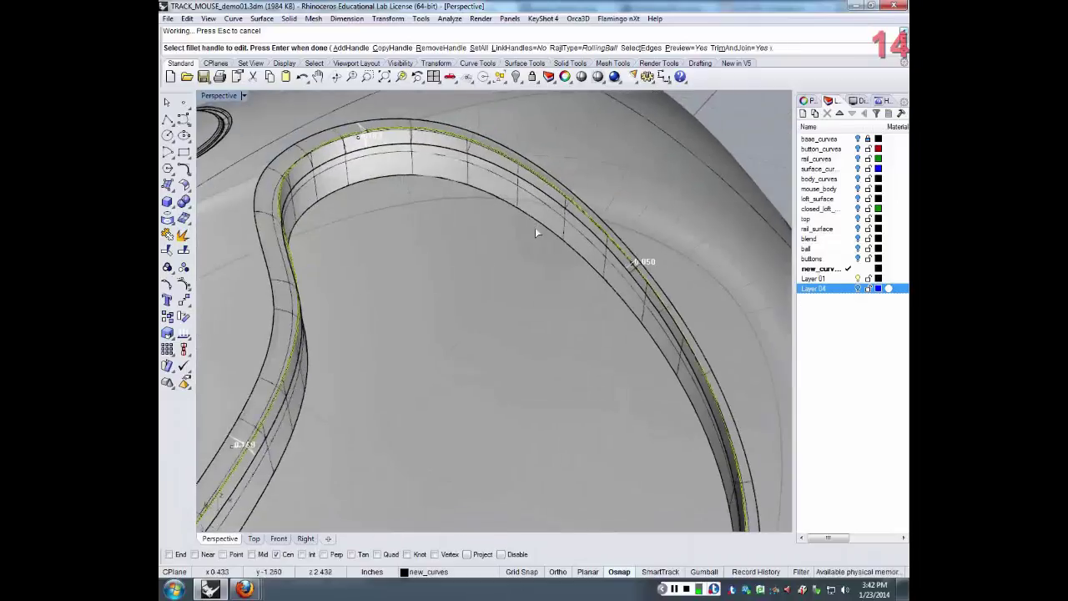
{"action": "right_click_drag", "start_coordinate": [654, 275], "coordinate": [639, 298]}
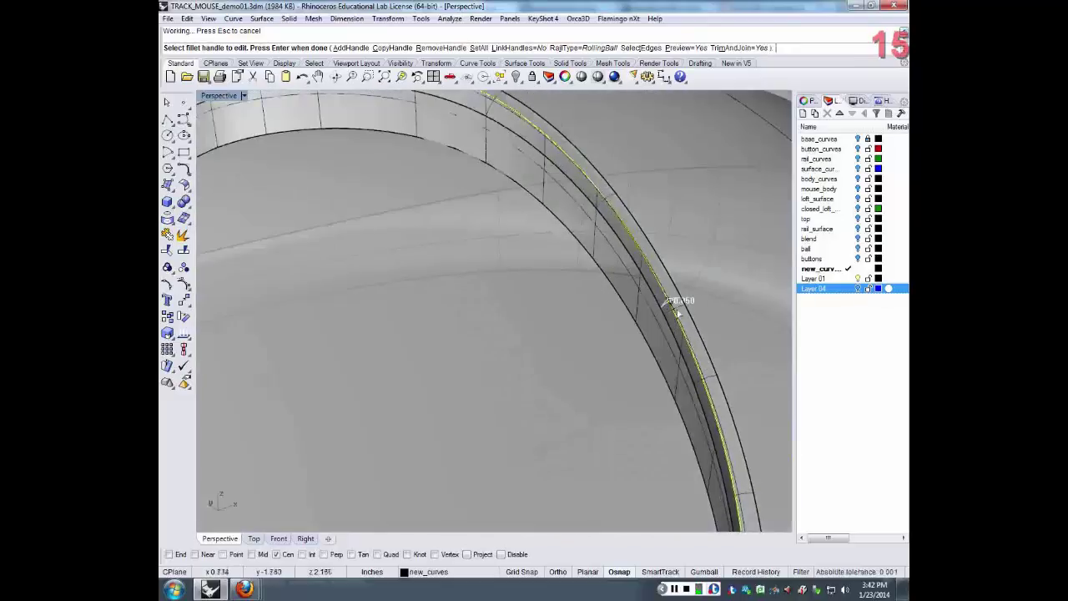
{"action": "left_click", "coordinate": [674, 304]}
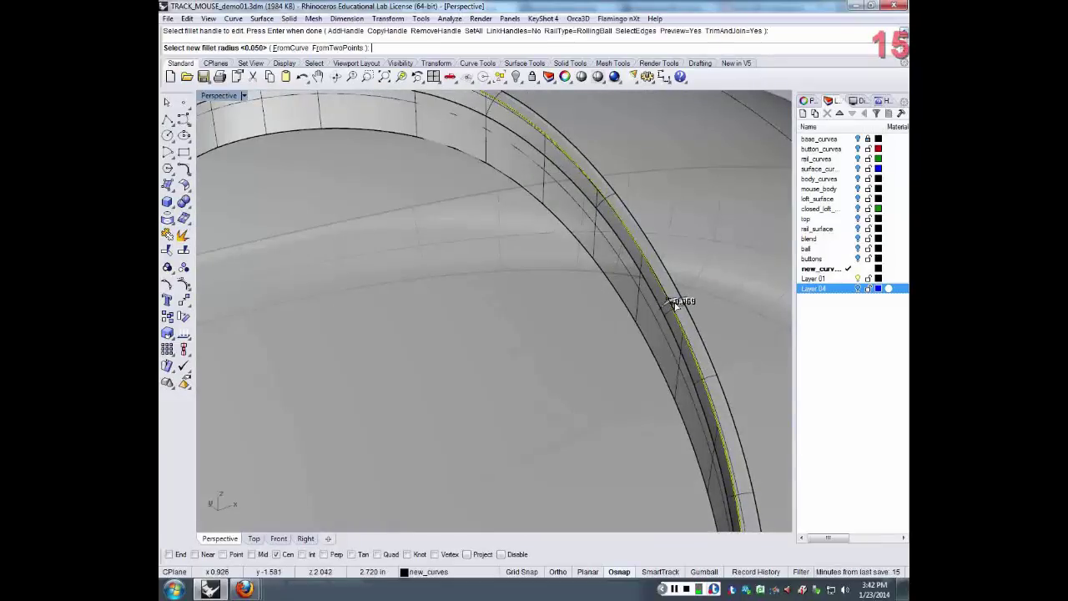
{"action": "left_click", "coordinate": [674, 303]}
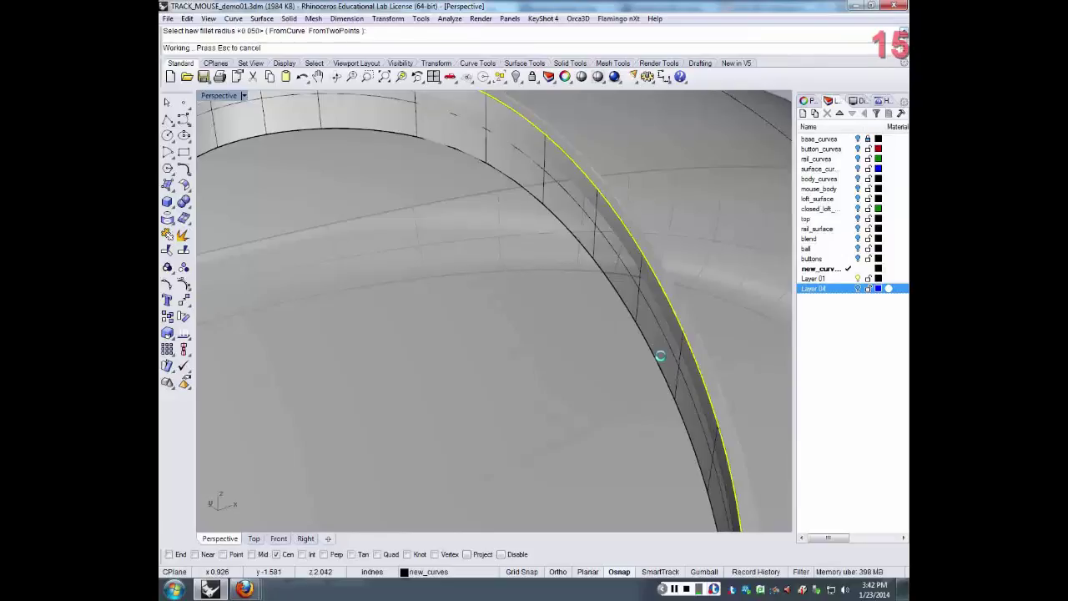
{"action": "scroll", "coordinate": [662, 358], "scroll_direction": "down", "scroll_amount": 6}
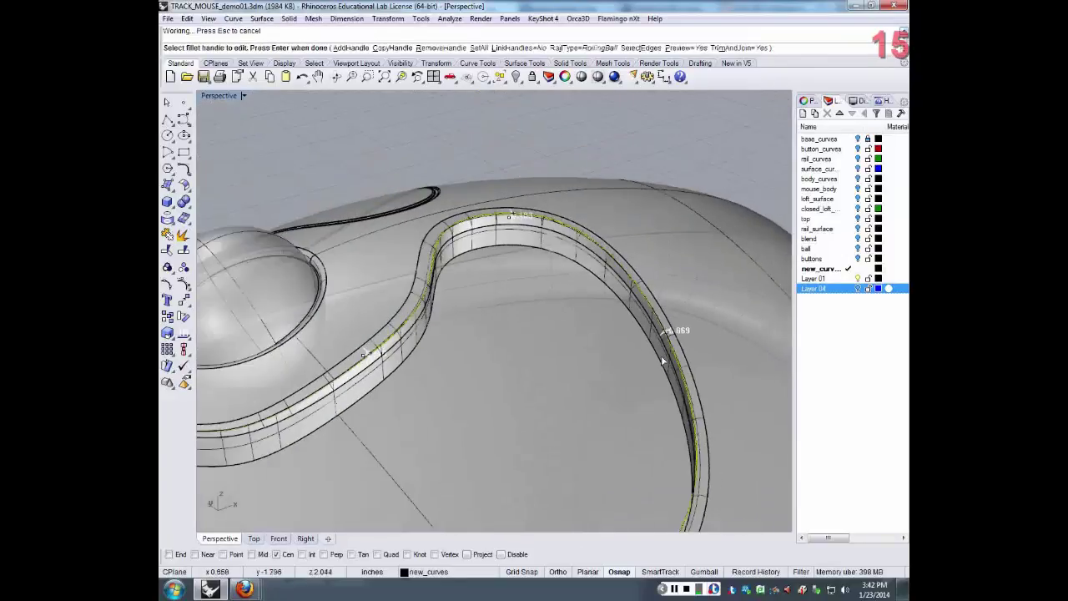
{"action": "right_click_drag", "start_coordinate": [663, 360], "coordinate": [475, 383]}
{"action": "right_click", "coordinate": [475, 383]}
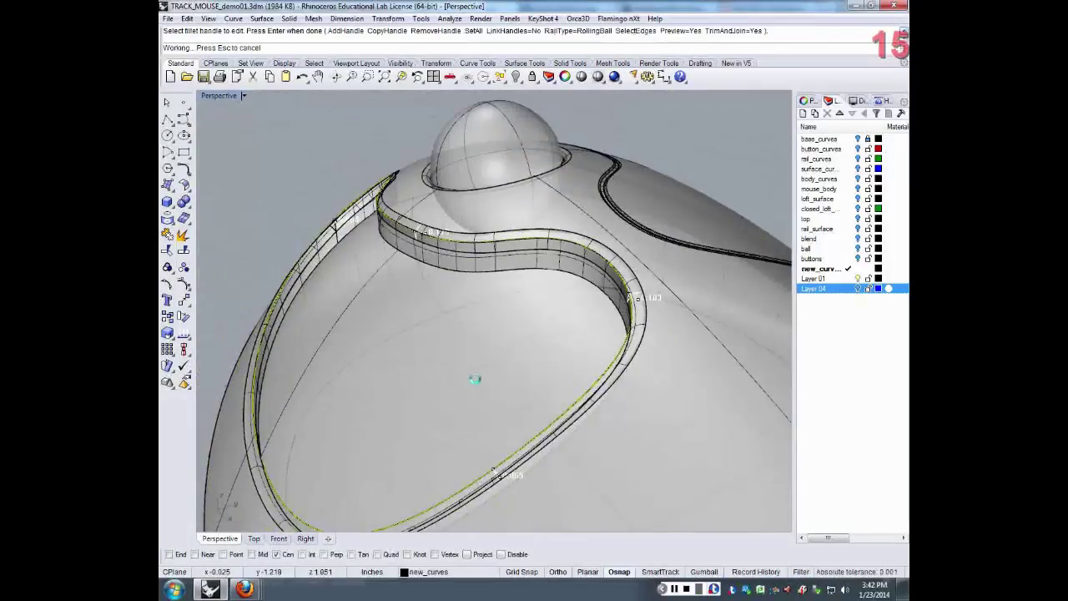
- Delete the loose outline curve along the upper edge of the button recess and leave the body unselected
{"action": "right_click_drag", "start_coordinate": [475, 383], "coordinate": [623, 260]}
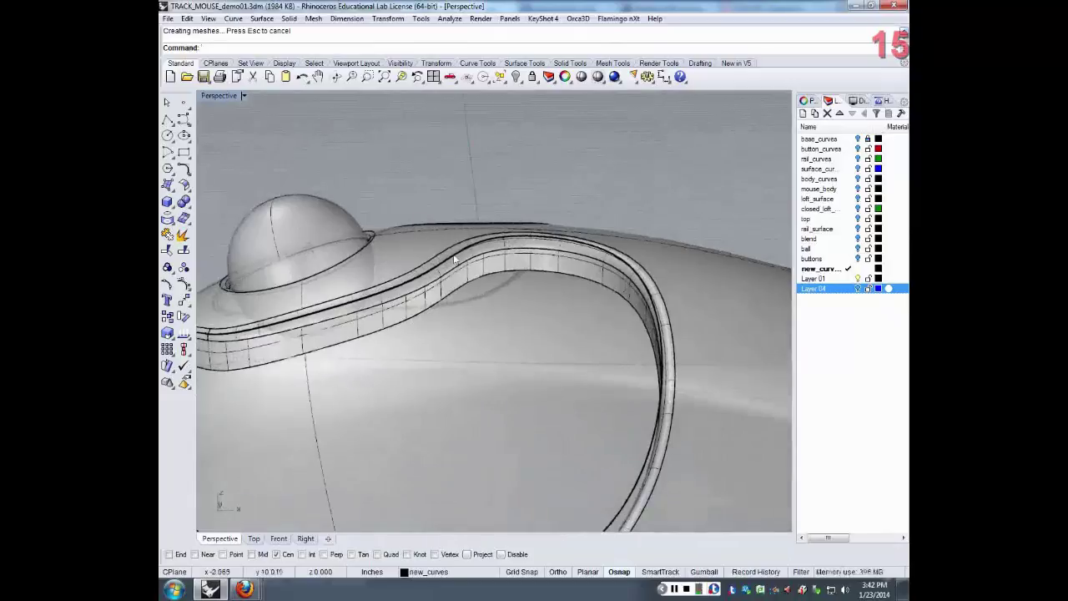
{"action": "left_click", "coordinate": [623, 259]}
{"action": "key", "text": "Delete"}
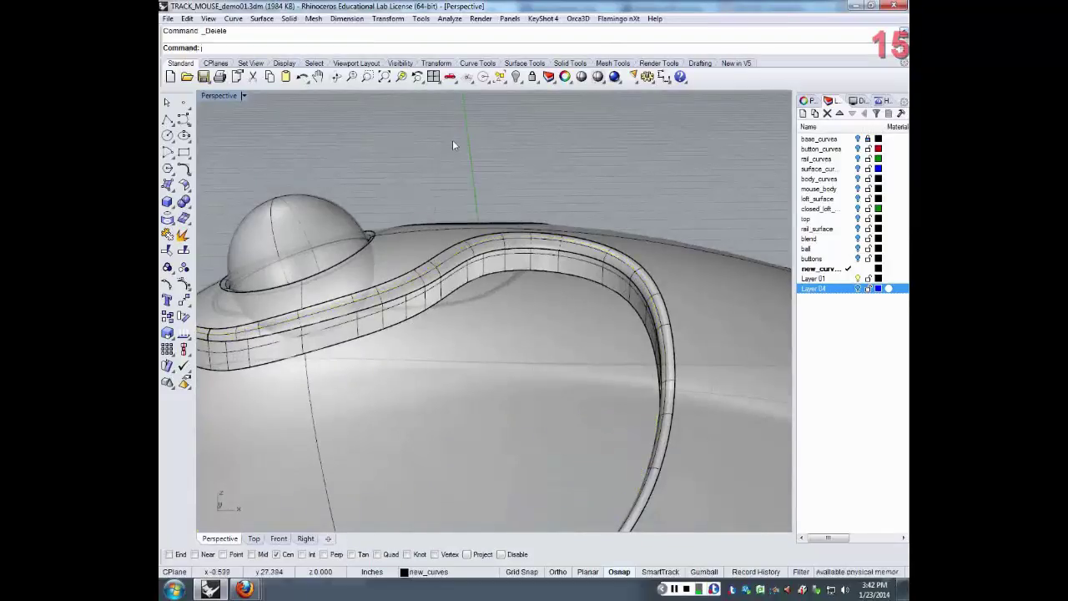
{"action": "left_click", "coordinate": [446, 246]}
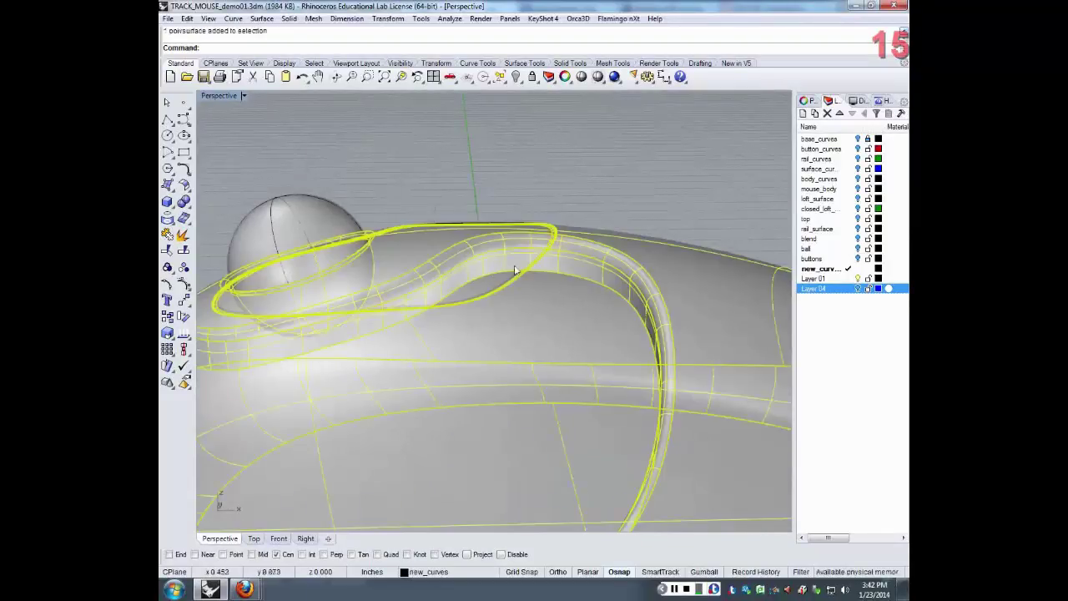
{"action": "key", "text": "Escape"}
{"action": "right_click_drag", "start_coordinate": [446, 246], "coordinate": [607, 269]}
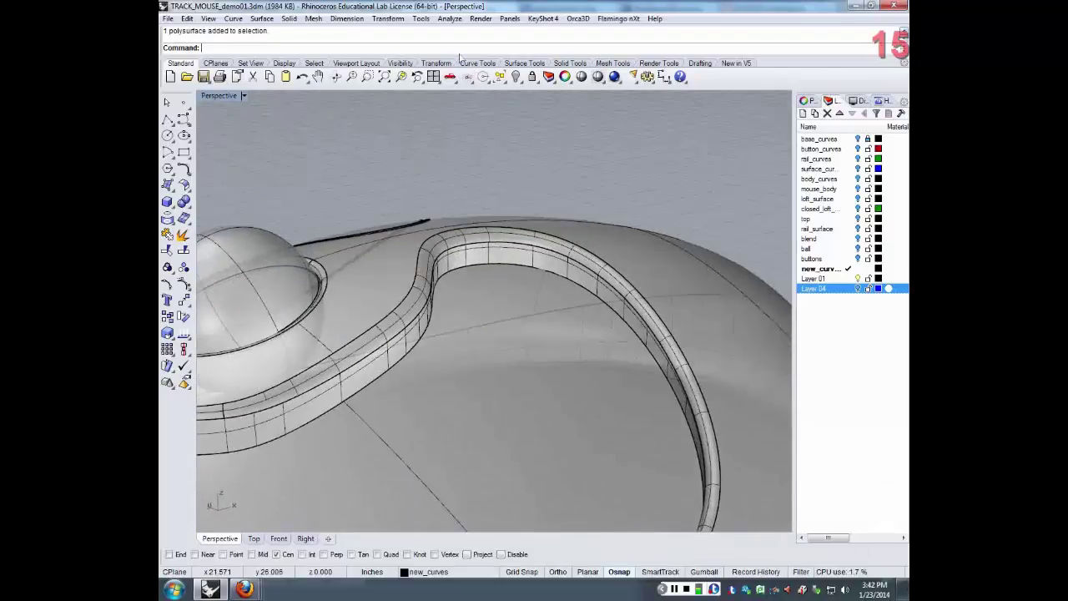
- Start a FilletEdge on the lower inner edge of the button recess, using the 0.05 radius
{"action": "right_click", "coordinate": [463, 49]}
{"action": "left_click", "coordinate": [499, 144]}
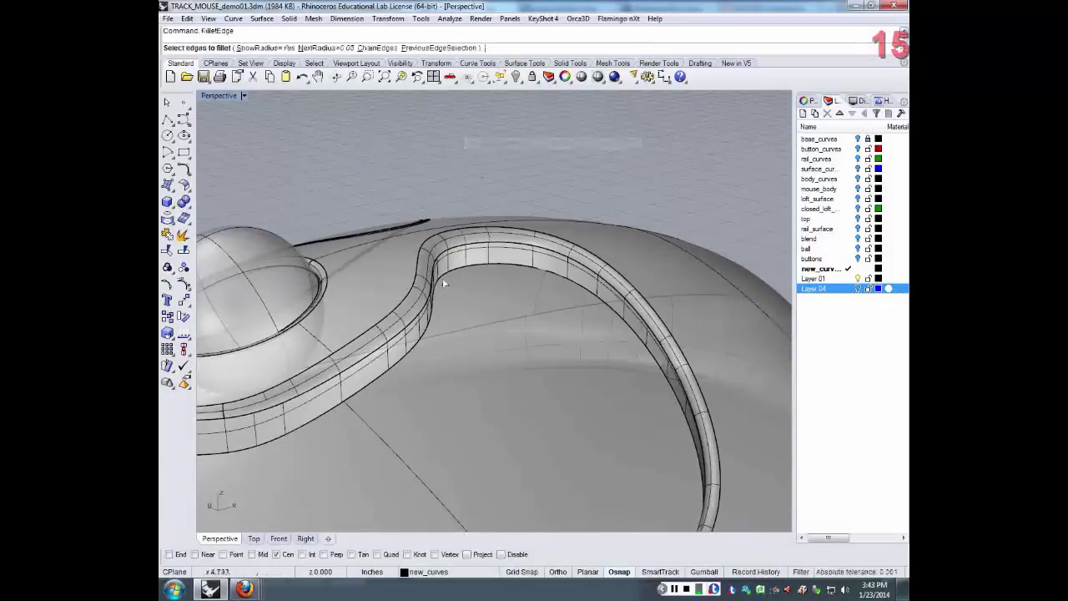
{"action": "left_click", "coordinate": [383, 376]}
{"action": "key", "text": "Return"}
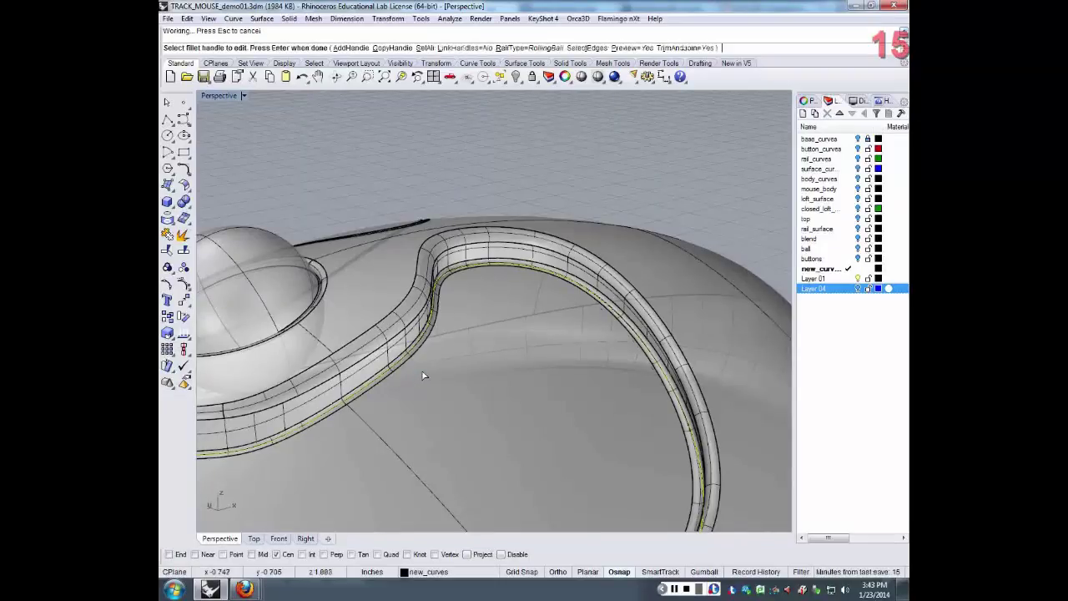
- Set the radius of all fillet handles on the recess's lower edge to 0.03 and apply the fillet
{"action": "right_click_drag", "start_coordinate": [418, 375], "coordinate": [276, 387]}
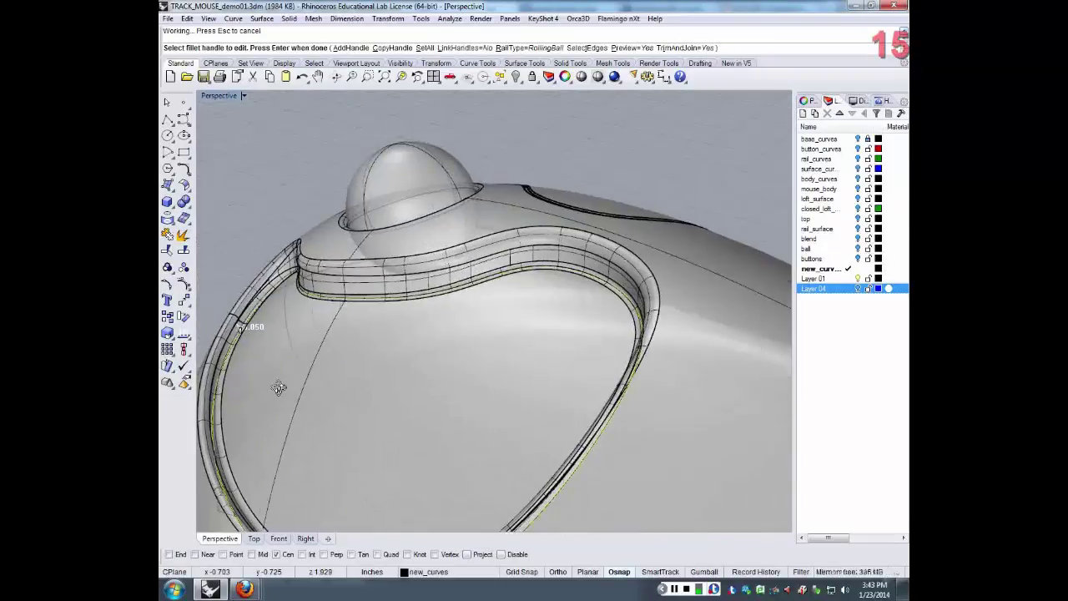
{"action": "scroll", "coordinate": [217, 388], "scroll_direction": "up", "scroll_amount": 5}
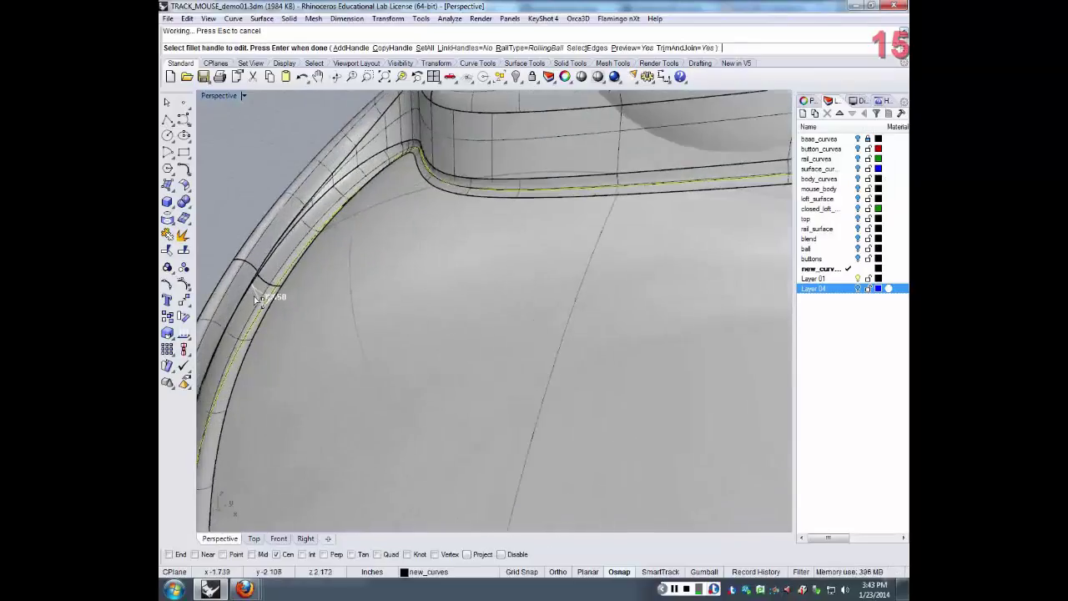
{"action": "scroll", "coordinate": [263, 313], "scroll_direction": "up", "scroll_amount": 2}
{"action": "scroll", "coordinate": [262, 314], "scroll_direction": "down", "scroll_amount": 1}
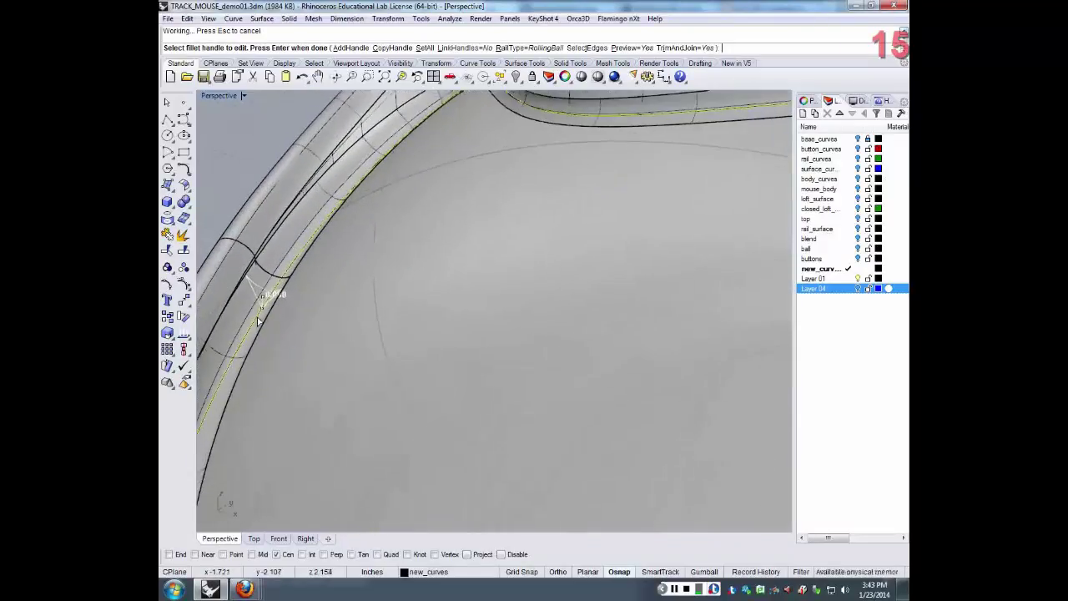
{"action": "left_click", "coordinate": [425, 47]}
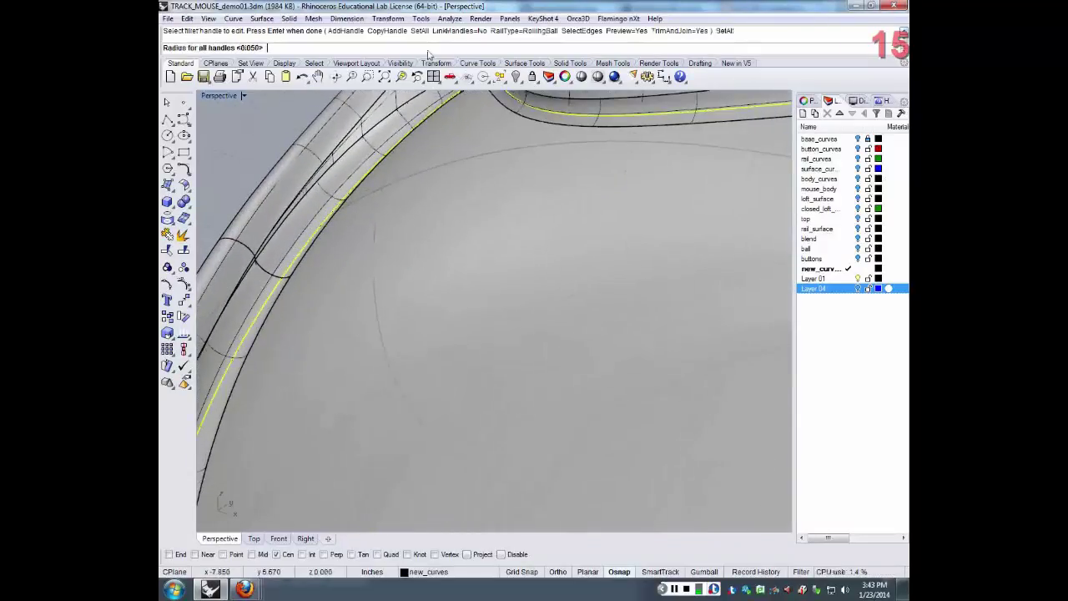
{"action": "type", "text": ".03"}
{"action": "key", "text": "Return"}
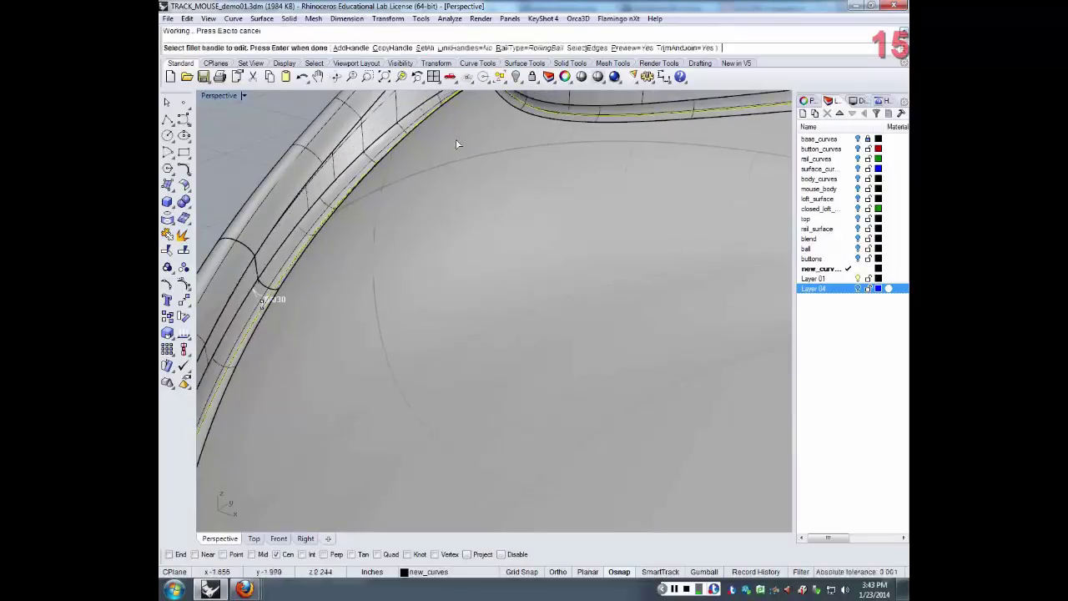
{"action": "scroll", "coordinate": [448, 171], "scroll_direction": "down", "scroll_amount": 6}
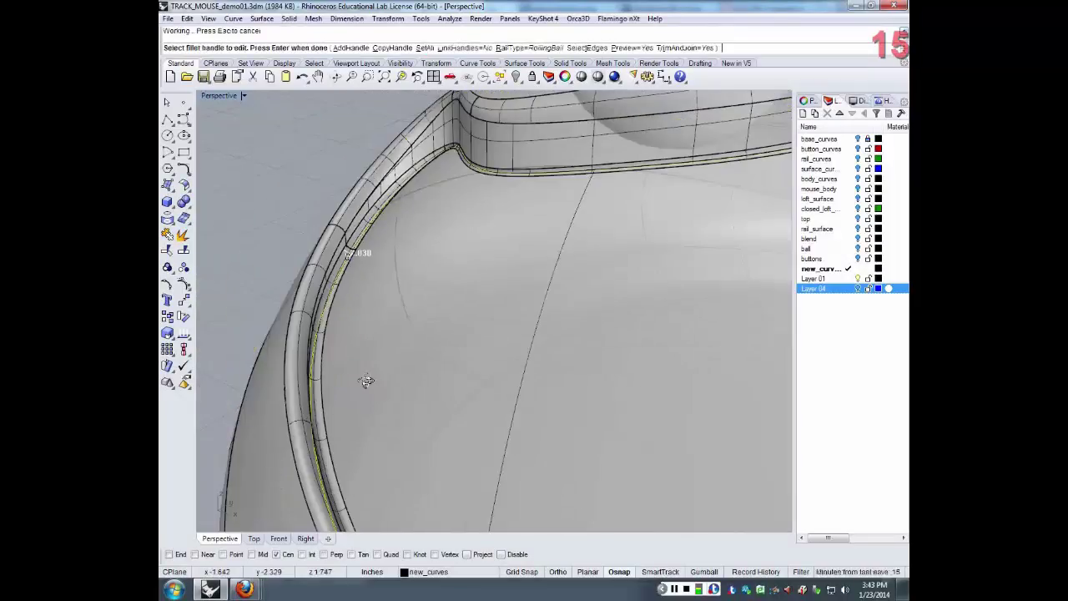
{"action": "right_click_drag", "start_coordinate": [366, 381], "coordinate": [754, 320]}
{"action": "scroll", "coordinate": [507, 349], "scroll_direction": "down", "scroll_amount": 5}
{"action": "key", "text": "Return"}
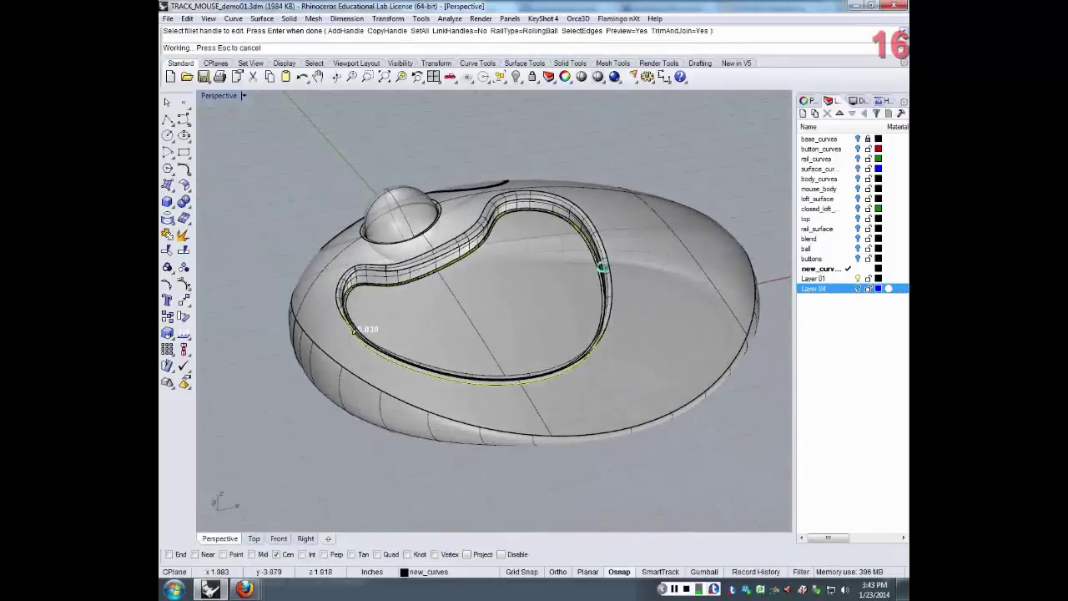
- Show Layer 04 and select the blue button surface covering the recess
{"action": "scroll", "coordinate": [531, 299], "scroll_direction": "up", "scroll_amount": 6}
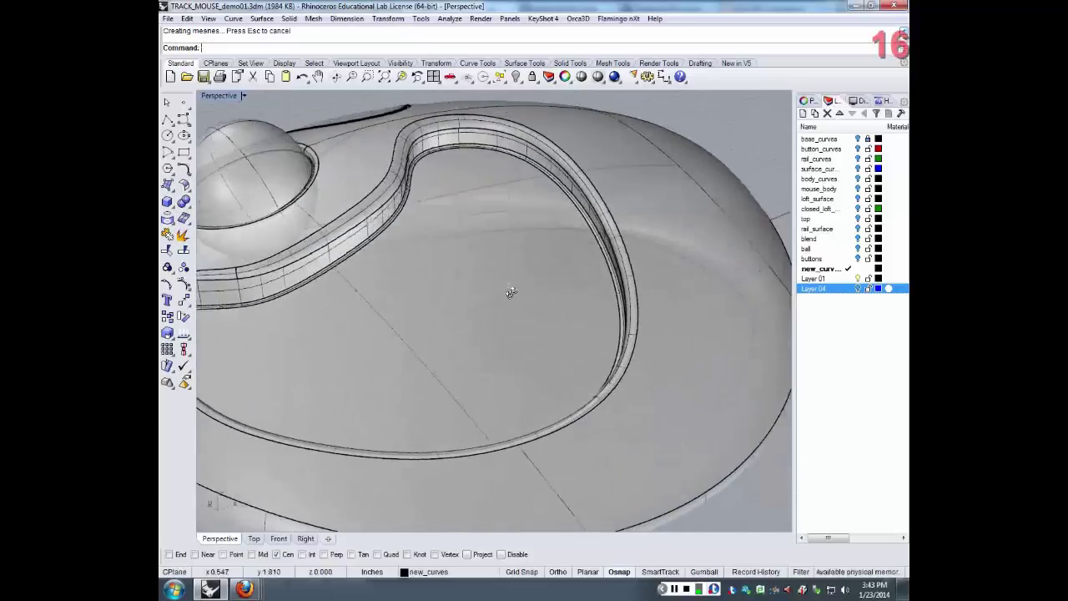
{"action": "scroll", "coordinate": [431, 425], "scroll_direction": "down", "scroll_amount": 4}
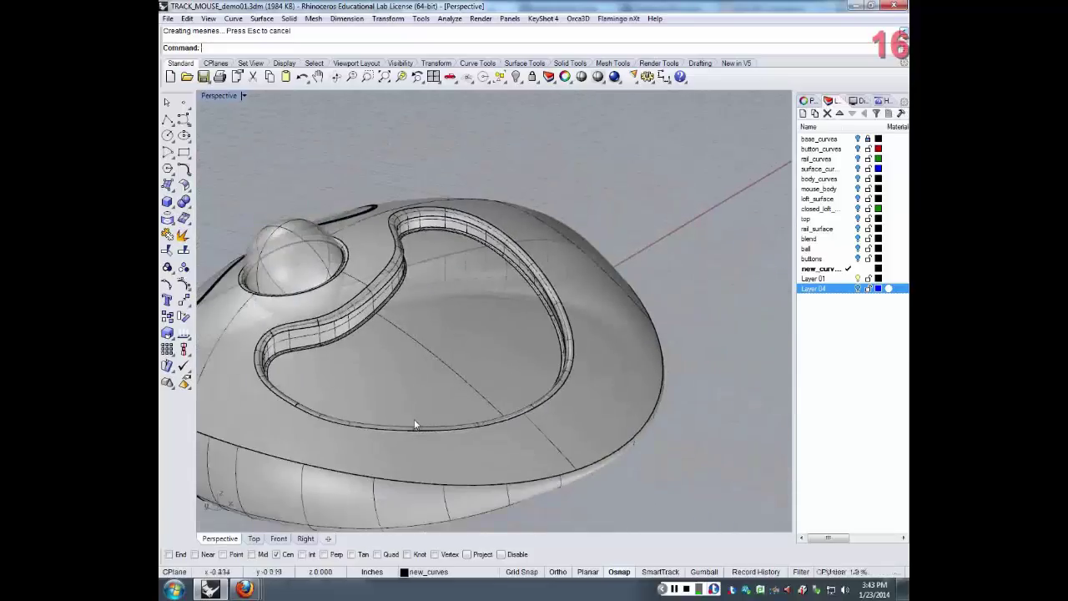
{"action": "scroll", "coordinate": [415, 425], "scroll_direction": "up", "scroll_amount": 4}
{"action": "scroll", "coordinate": [414, 424], "scroll_direction": "down", "scroll_amount": 1}
{"action": "right_click_drag", "start_coordinate": [413, 419], "coordinate": [496, 382]}
{"action": "left_click", "coordinate": [856, 288]}
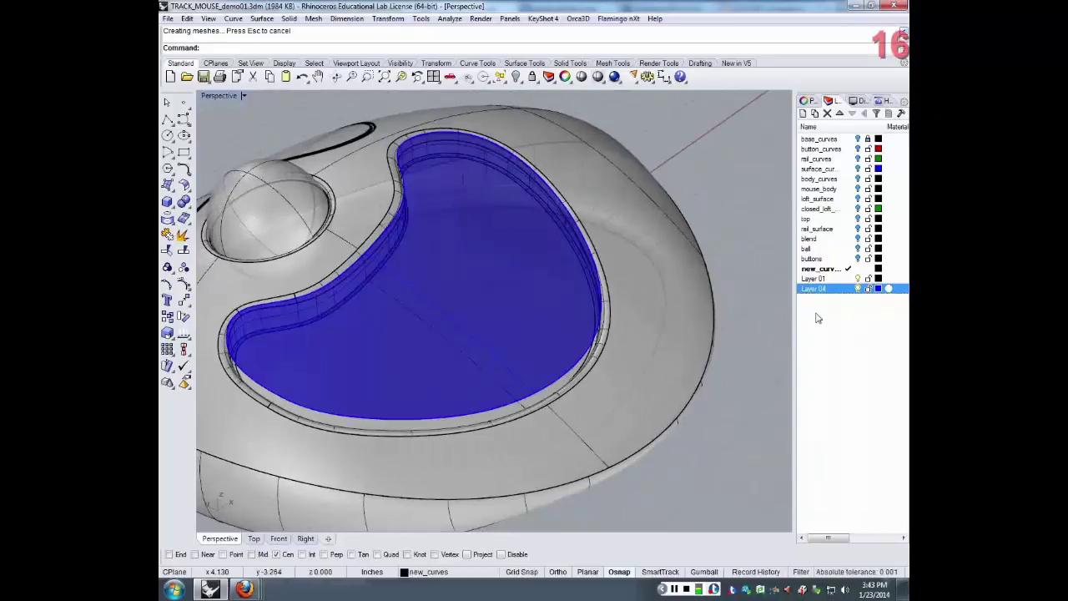
{"action": "right_click_drag", "start_coordinate": [551, 283], "coordinate": [529, 265]}
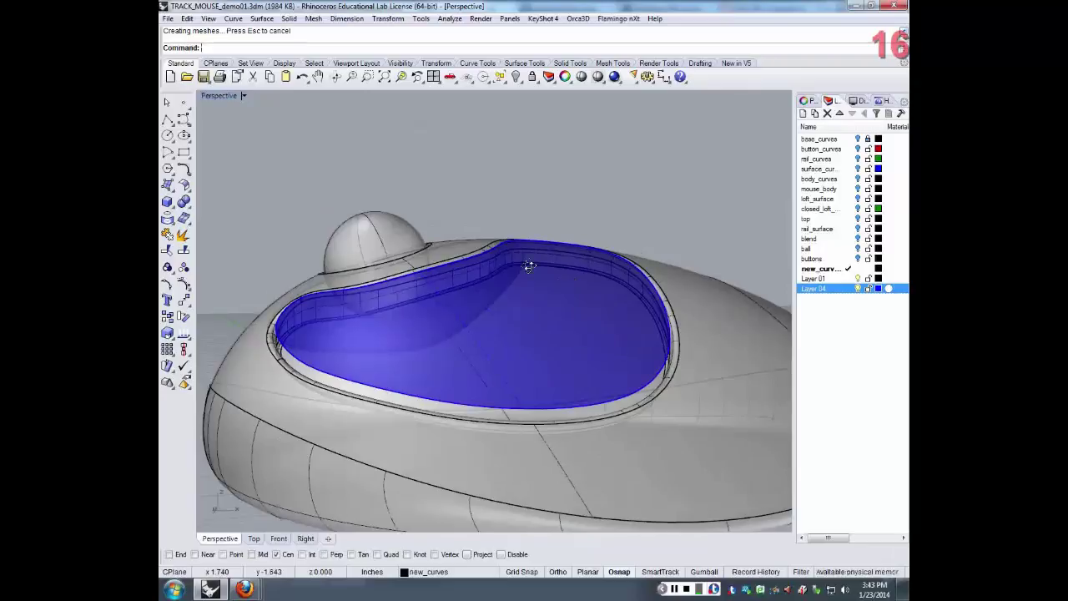
{"action": "left_click", "coordinate": [451, 351]}
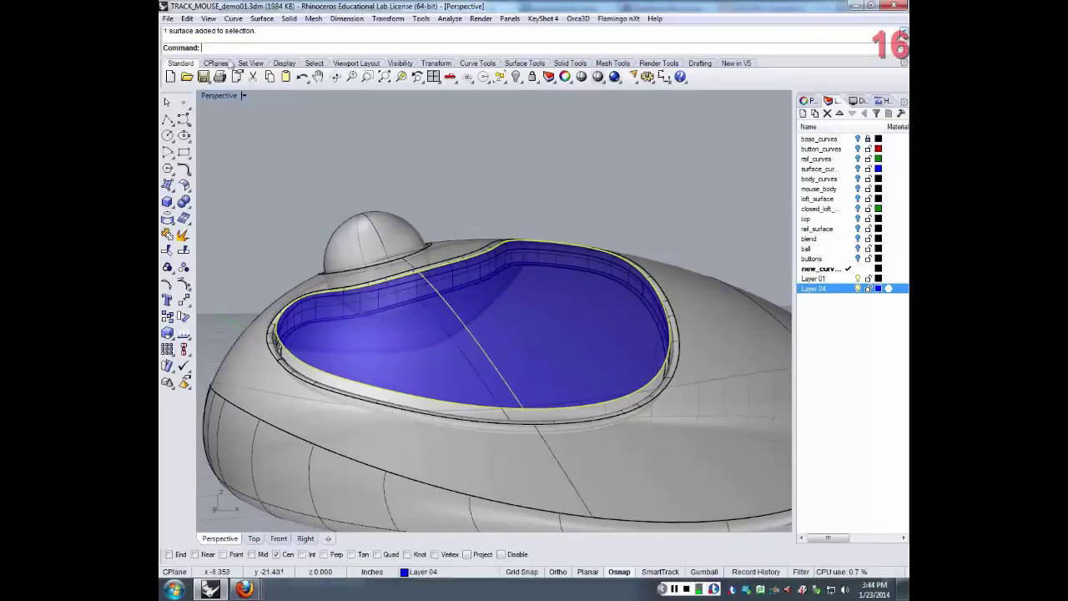
- Extrude the button surface downward about 0.23 in as a solid and delete the original surface
{"action": "left_click", "coordinate": [289, 19]}
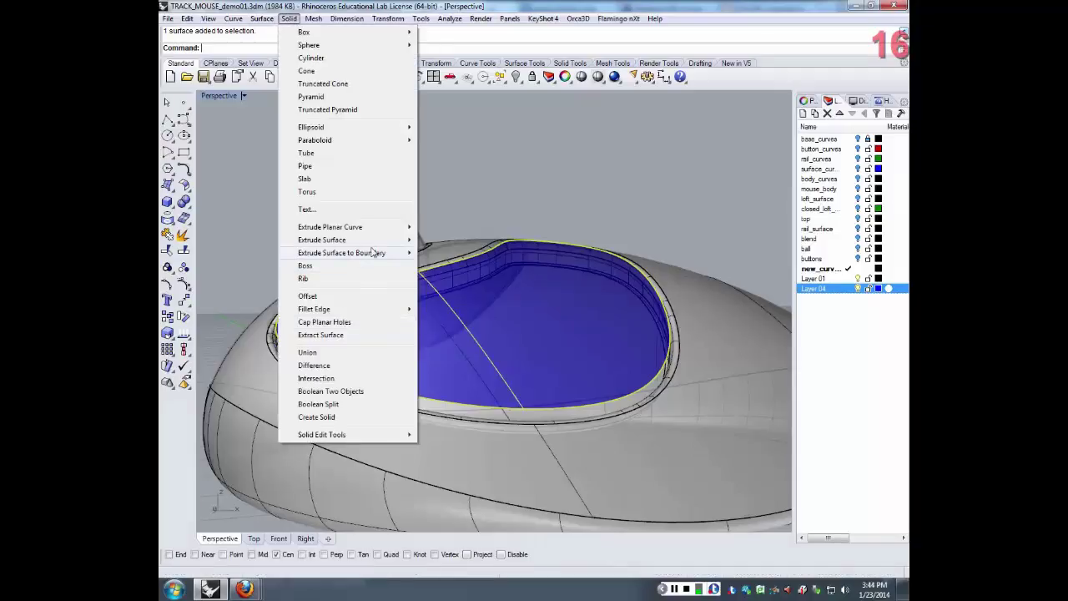
{"action": "mouse_move", "coordinate": [371, 240]}
{"action": "left_click", "coordinate": [443, 242]}
{"action": "right_click_drag", "start_coordinate": [476, 288], "coordinate": [500, 334]}
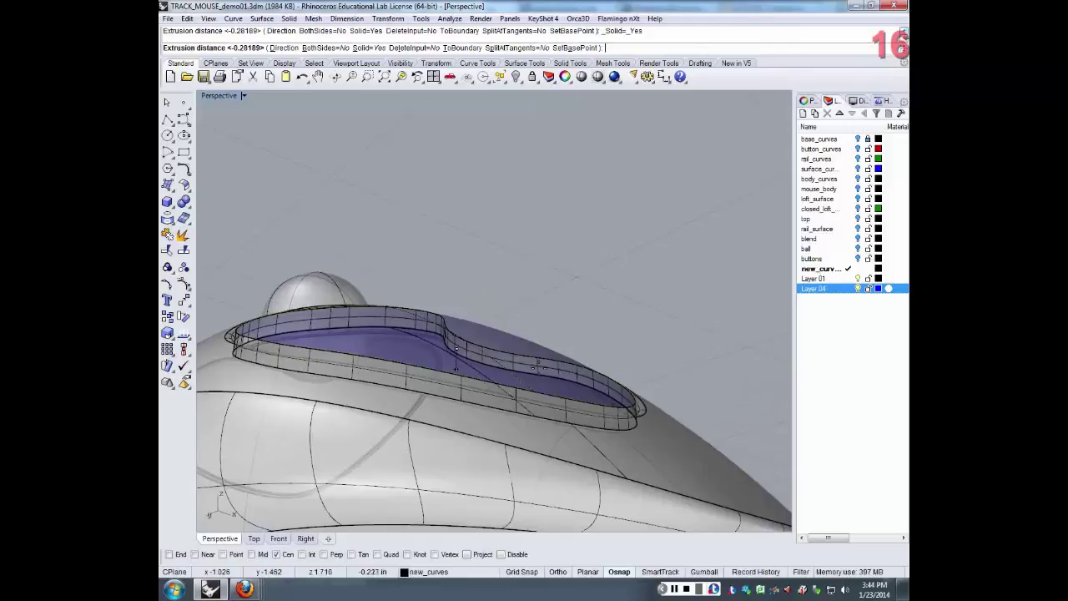
{"action": "left_click", "coordinate": [538, 360]}
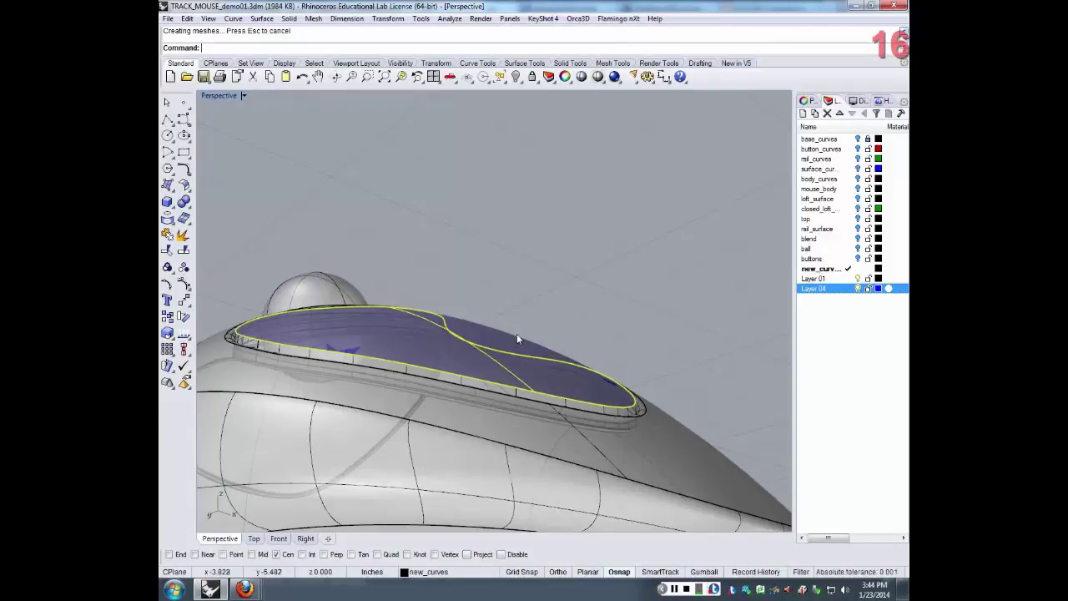
{"action": "key", "text": "Delete"}
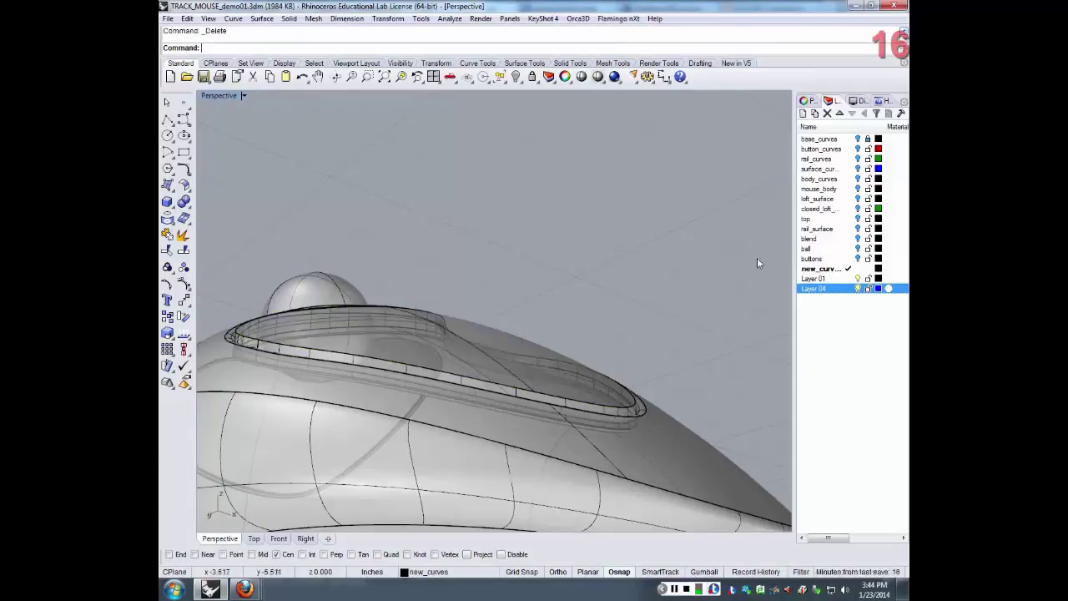
- Select the extruded button solid in the recess and move it to Layer 04
{"action": "right_click_drag", "start_coordinate": [756, 258], "coordinate": [568, 339]}
{"action": "left_click", "coordinate": [674, 340]}
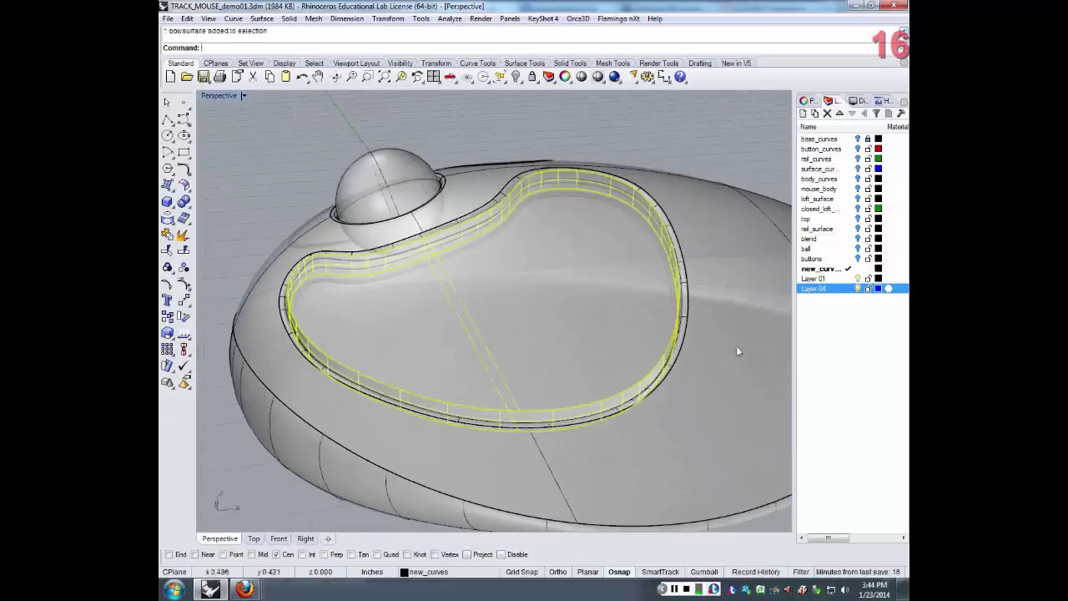
{"action": "right_click", "coordinate": [841, 291]}
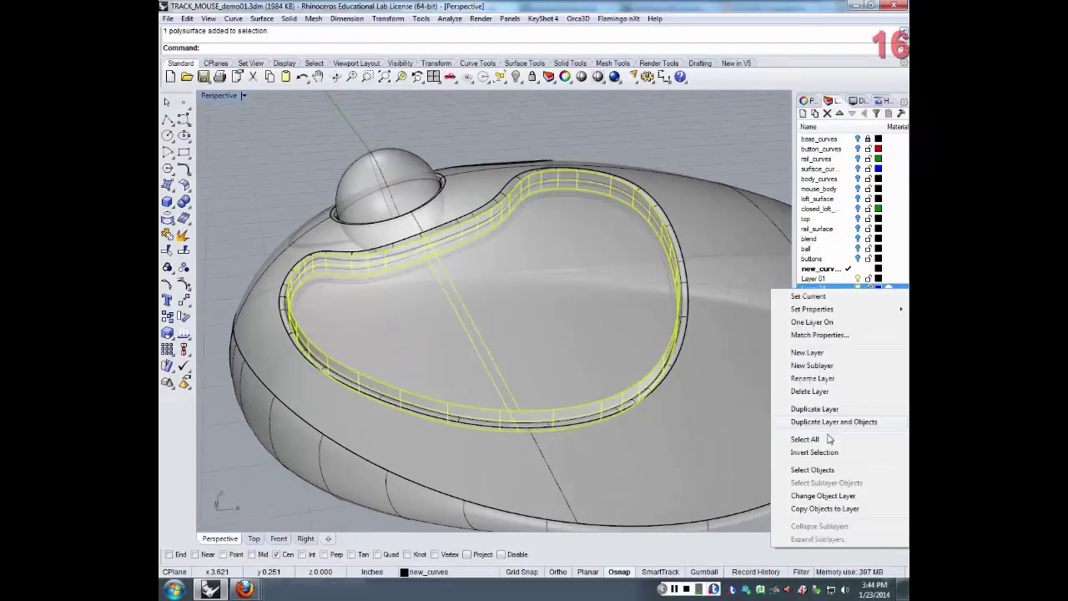
{"action": "left_click", "coordinate": [823, 496]}
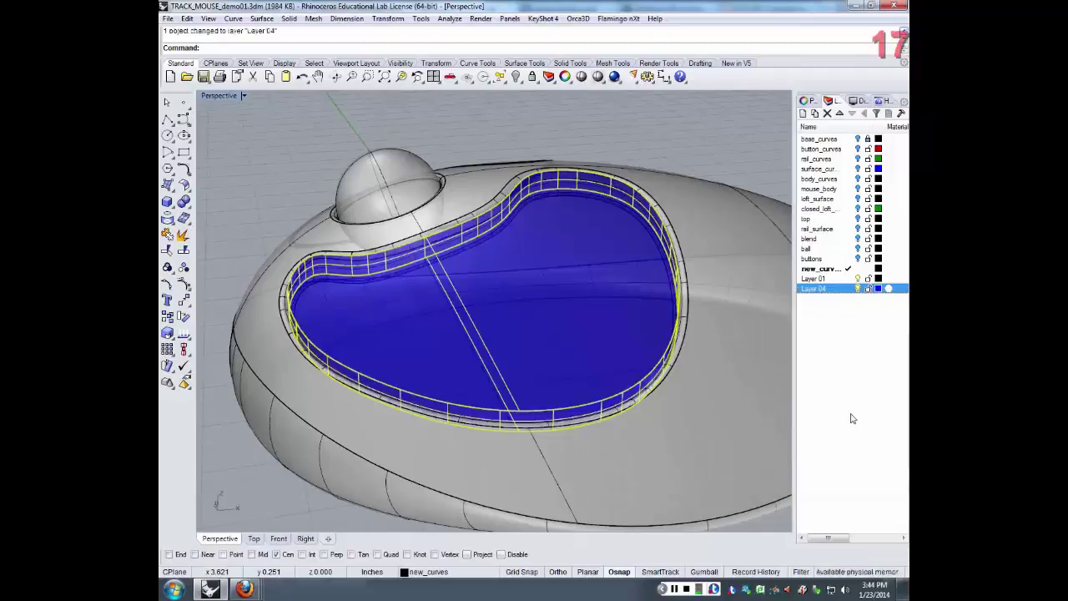
- Make Layer 04 current and hide Layer 01 and new_curves to isolate the button solid
{"action": "left_click", "coordinate": [848, 288]}
{"action": "left_click", "coordinate": [859, 269]}
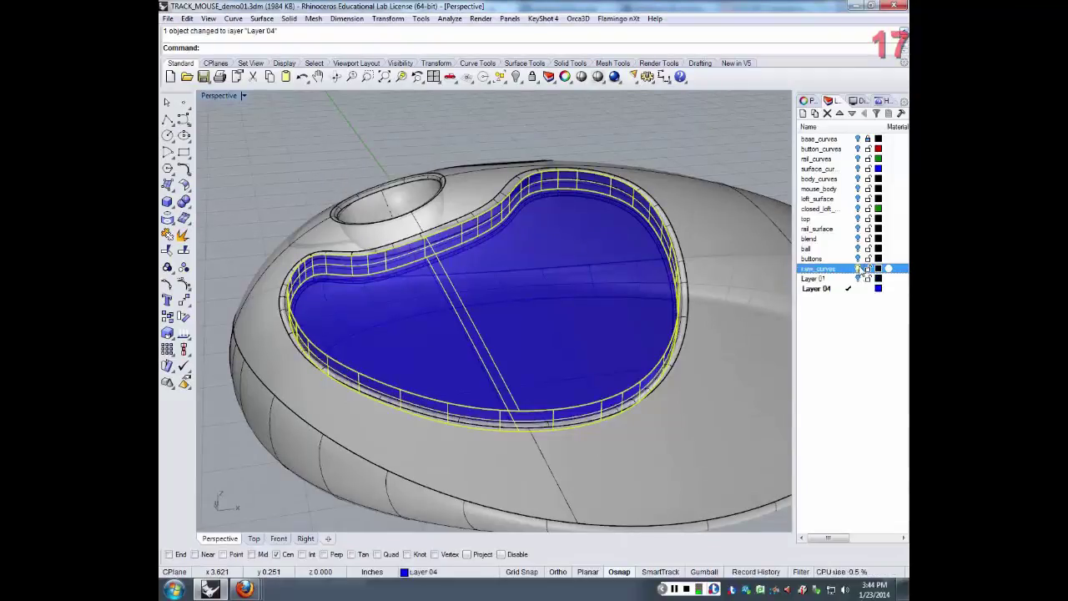
{"action": "right_click_drag", "start_coordinate": [734, 288], "coordinate": [633, 353]}
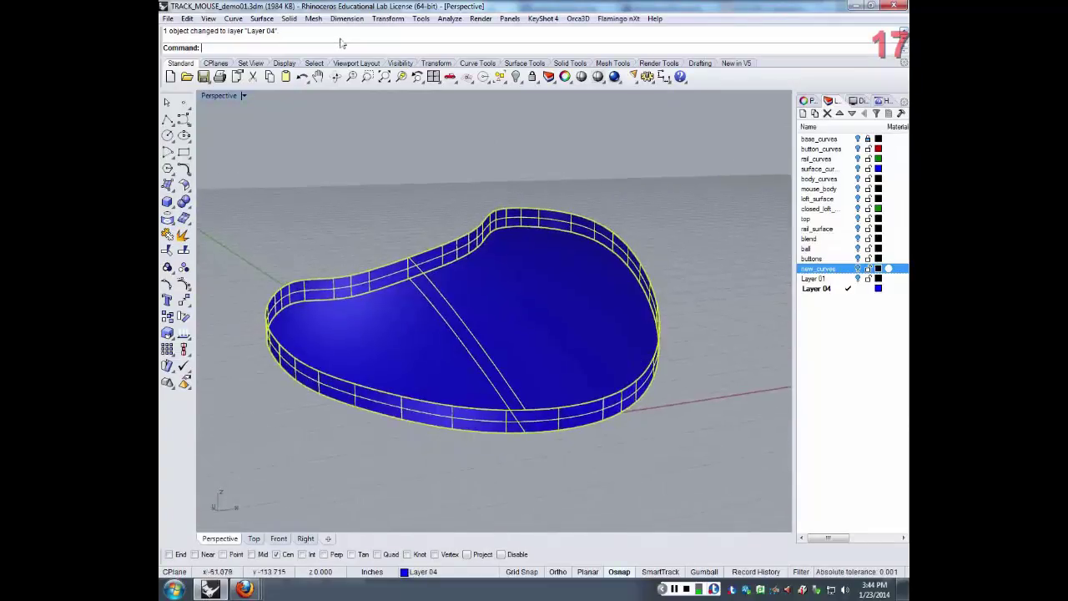
- Start a FilletEdge on the upper and lower perimeter edges of the button solid with a 0.03 radius
{"action": "type", "text": "f"}
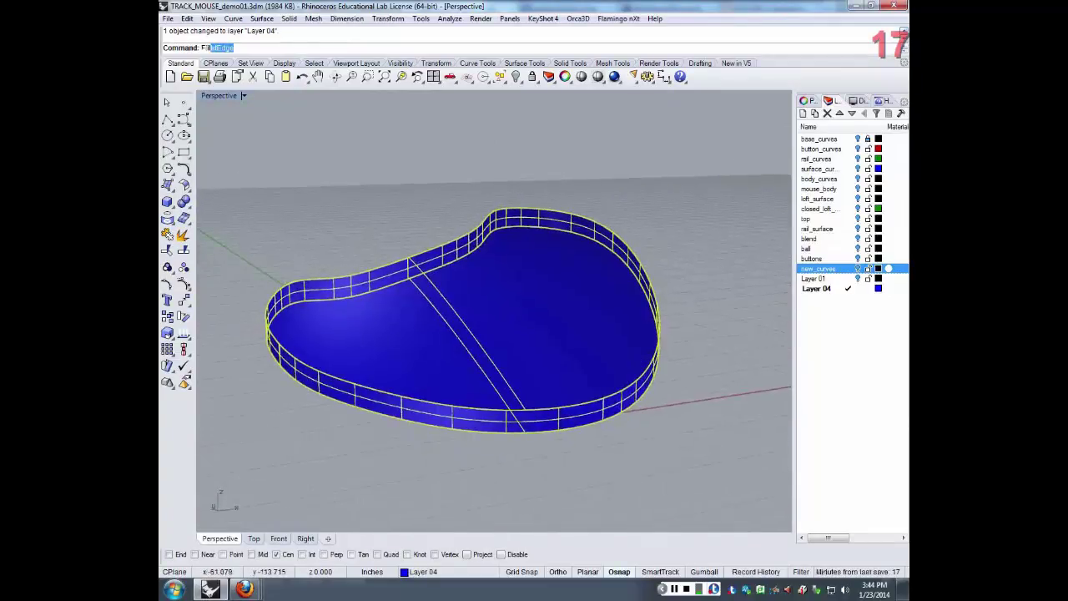
{"action": "type", "text": "il"}
{"action": "key", "text": "Return"}
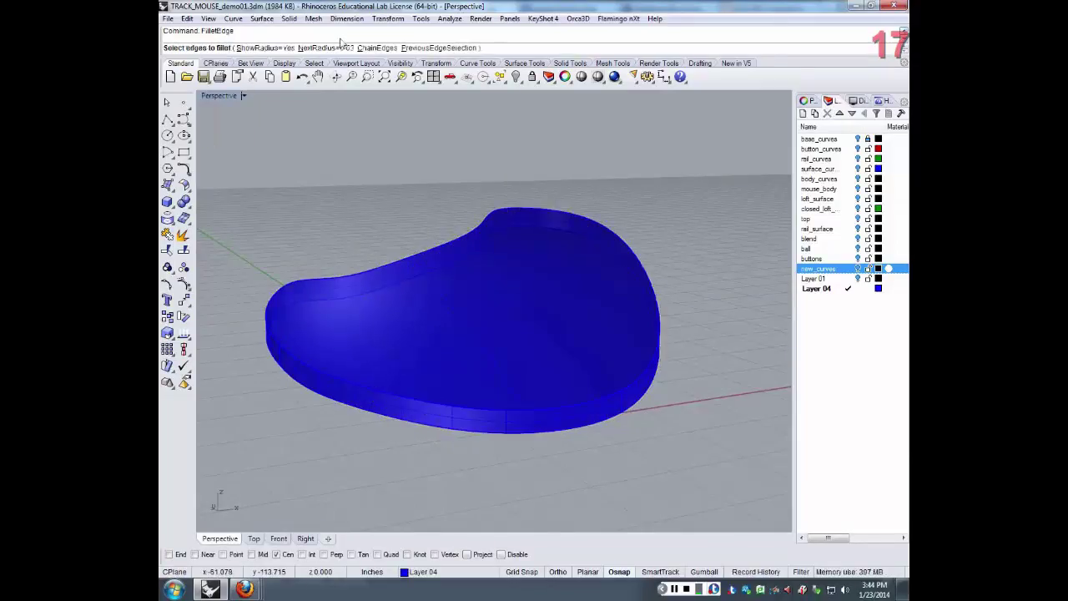
{"action": "left_click", "coordinate": [397, 391]}
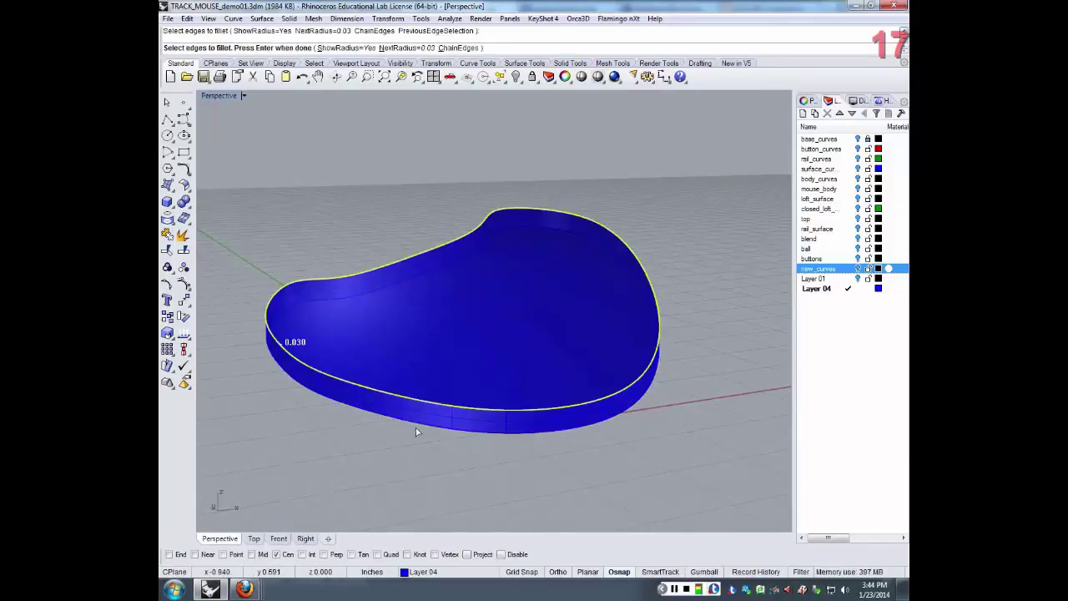
{"action": "left_click", "coordinate": [416, 427]}
{"action": "scroll", "coordinate": [279, 340], "scroll_direction": "up", "scroll_amount": 5}
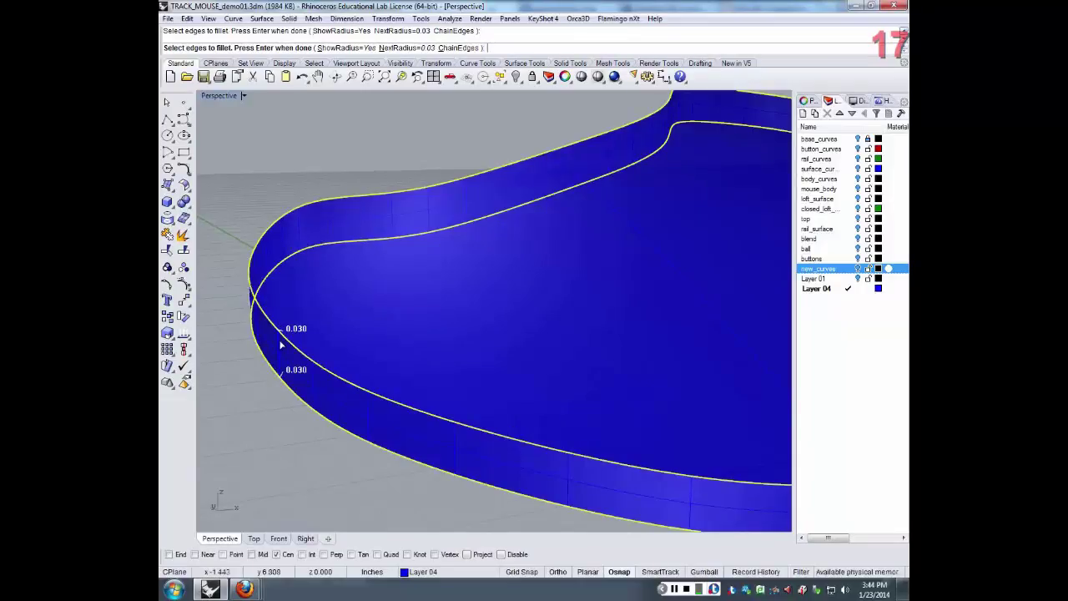
{"action": "key", "text": "Return"}
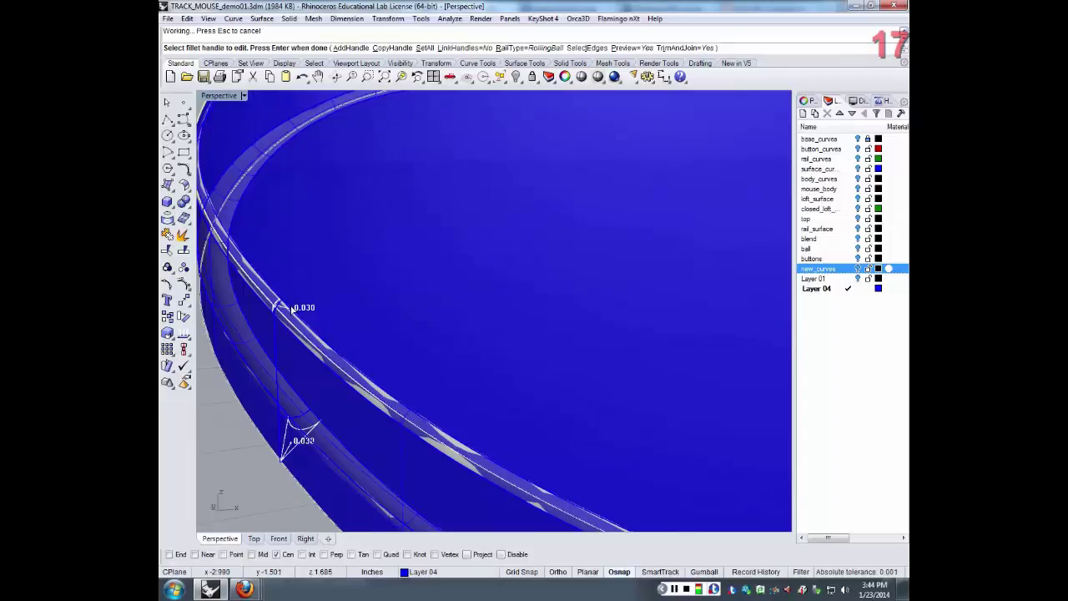
- Try a fillet radius of about 0.136 at the handle on the button's upper edge
{"action": "left_click", "coordinate": [292, 308]}
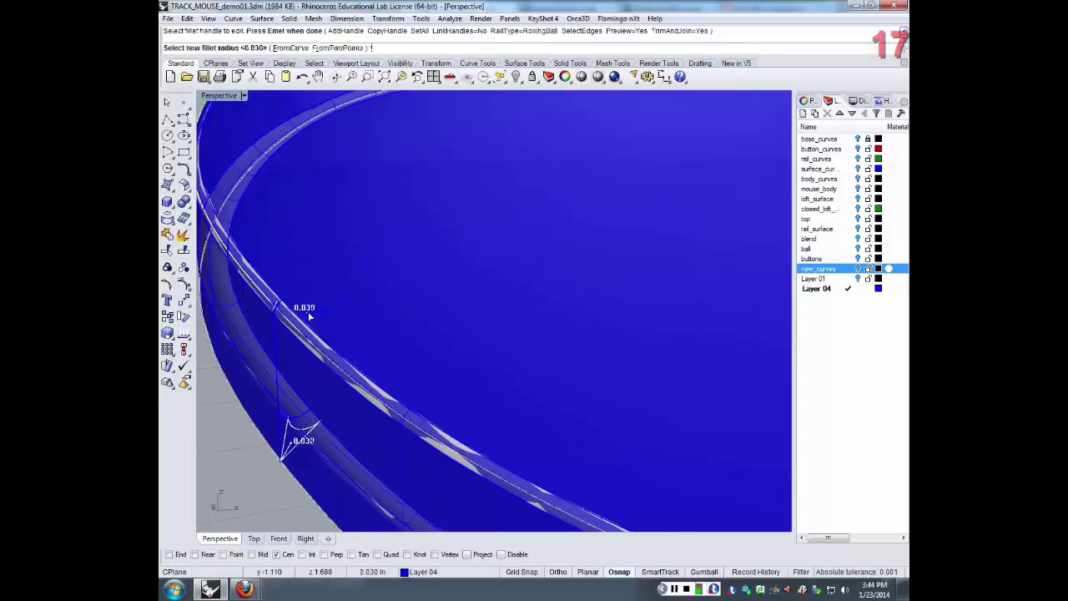
{"action": "left_click", "coordinate": [357, 305]}
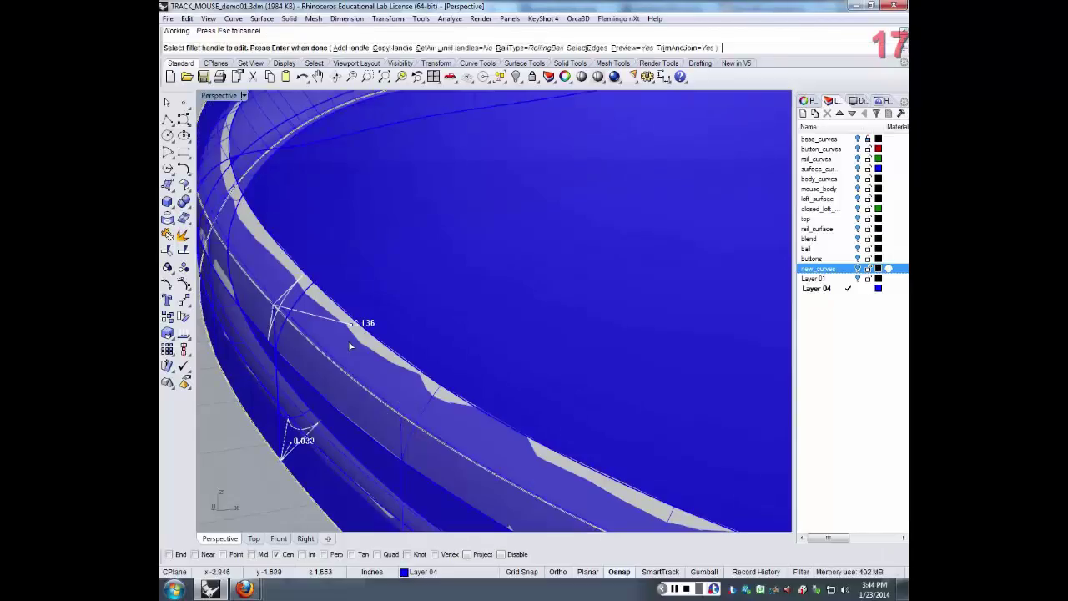
{"action": "scroll", "coordinate": [344, 340], "scroll_direction": "down", "scroll_amount": 10}
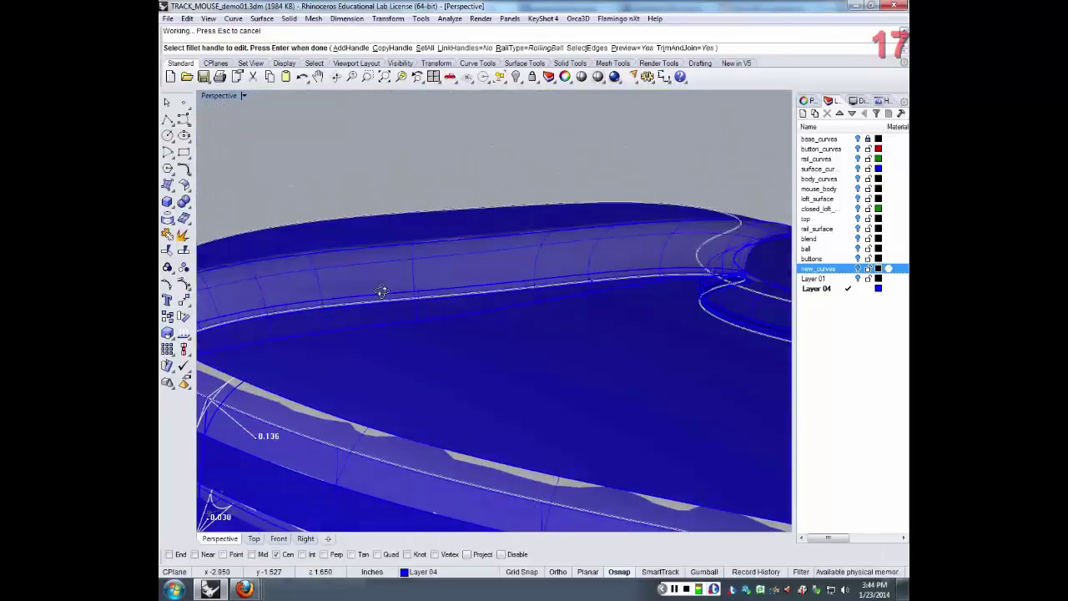
{"action": "right_click_drag", "start_coordinate": [385, 312], "coordinate": [332, 354]}
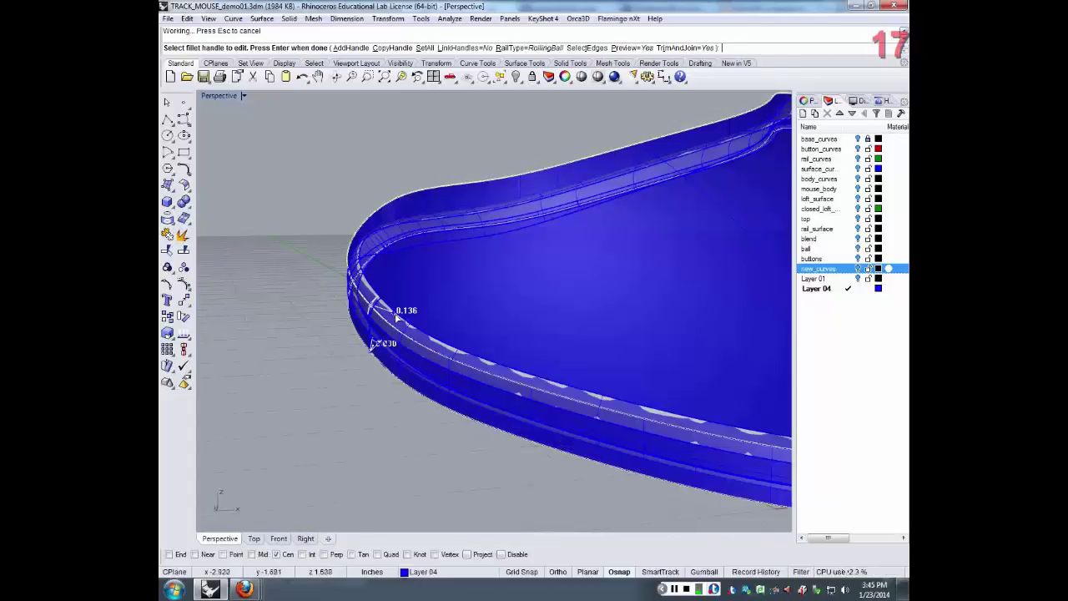
- Set the radius of all fillet handles on the button solid to 0.1
{"action": "left_click", "coordinate": [426, 48]}
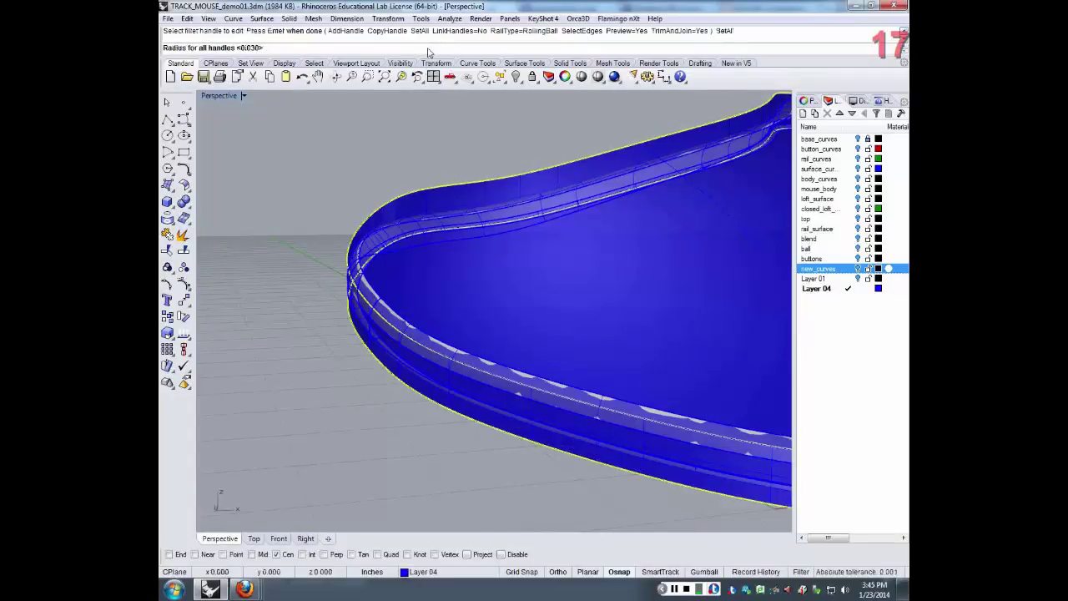
{"action": "type", "text": "1"}
{"action": "key", "text": "Return"}
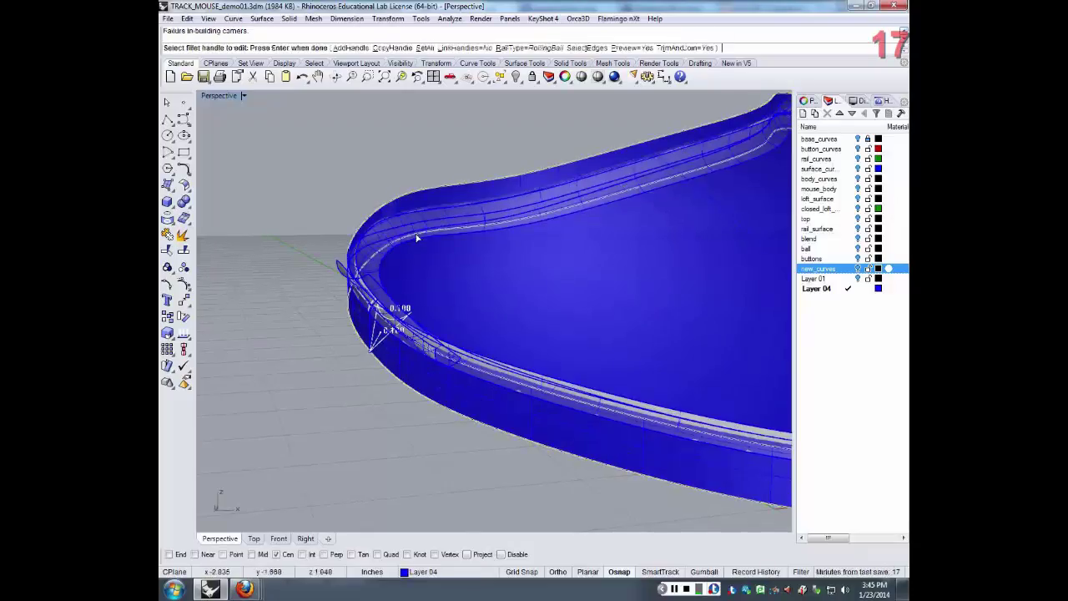
- Try a radius of 0.5 for all fillet handles on the button solid
{"action": "right_click_drag", "start_coordinate": [416, 238], "coordinate": [467, 246]}
{"action": "left_click", "coordinate": [425, 48]}
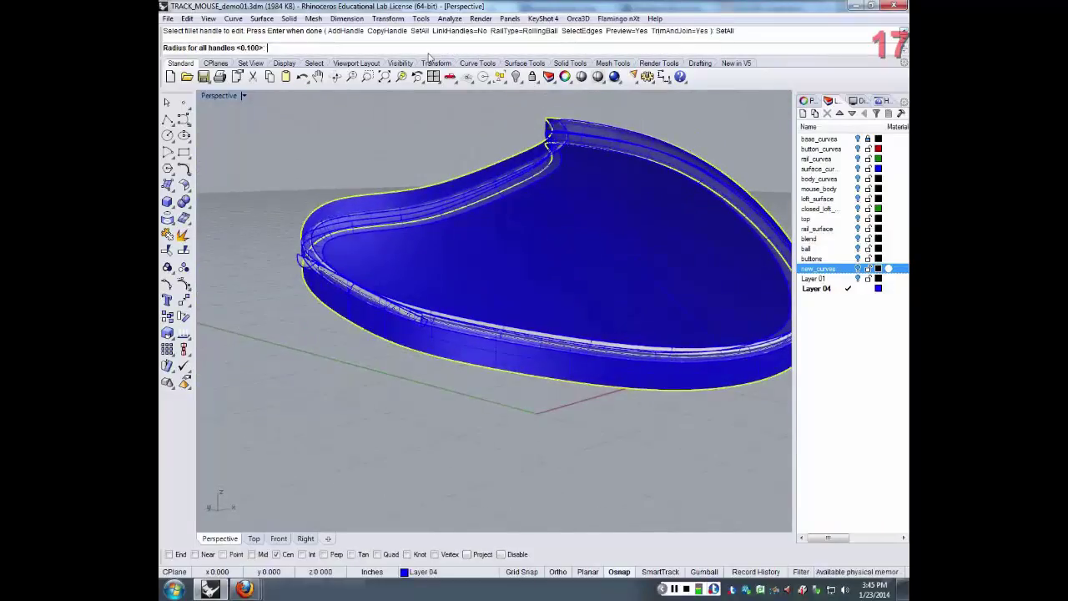
{"action": "type", "text": ".5"}
{"action": "key", "text": "Return"}
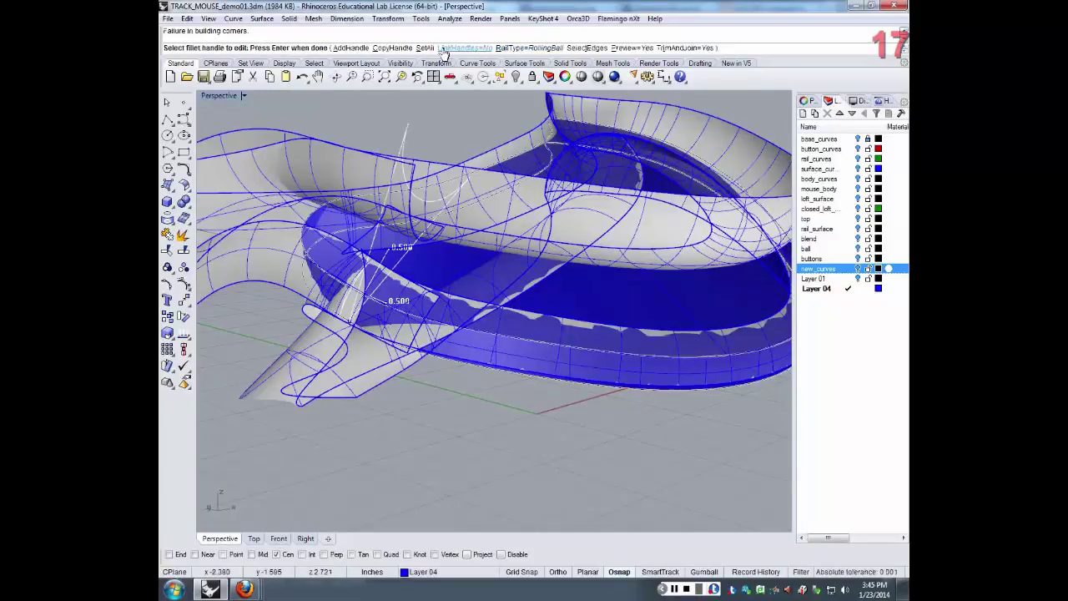
- Set the radius of all fillet handles to 0.05 and complete the edge fillet on the button solid
{"action": "left_click", "coordinate": [426, 49]}
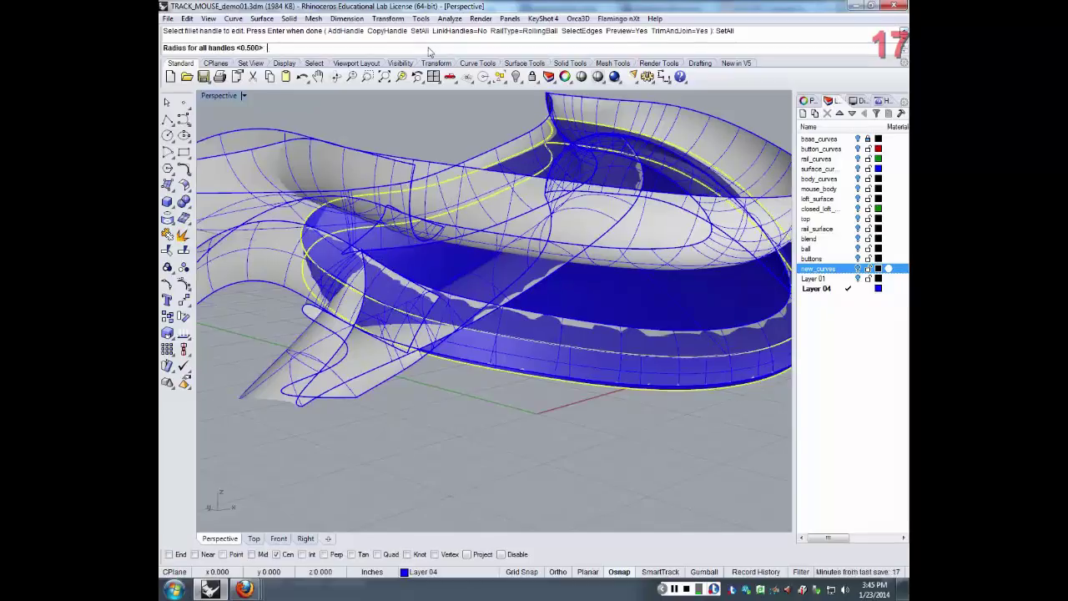
{"action": "type", "text": "05"}
{"action": "key", "text": "Return"}
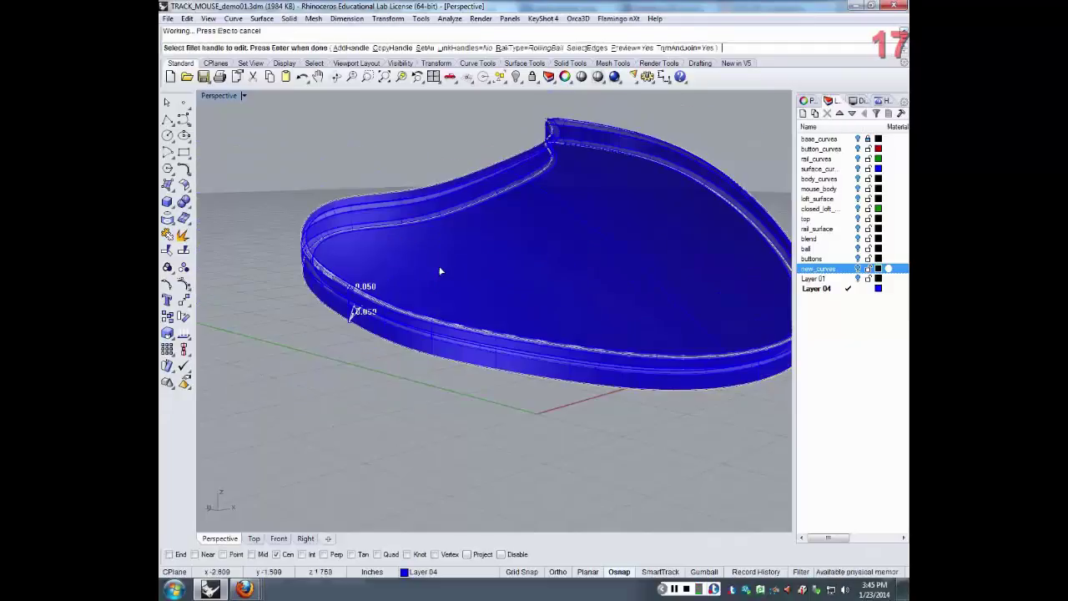
{"action": "right_click_drag", "start_coordinate": [441, 270], "coordinate": [395, 287]}
{"action": "scroll", "coordinate": [353, 313], "scroll_direction": "up", "scroll_amount": 5}
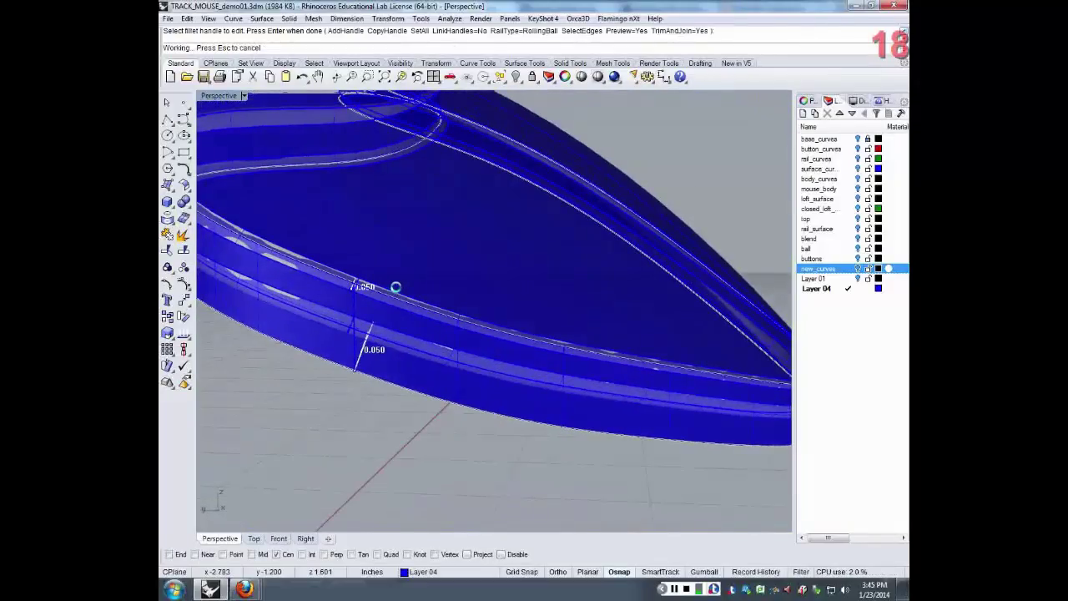
{"action": "scroll", "coordinate": [397, 292], "scroll_direction": "down", "scroll_amount": 5}
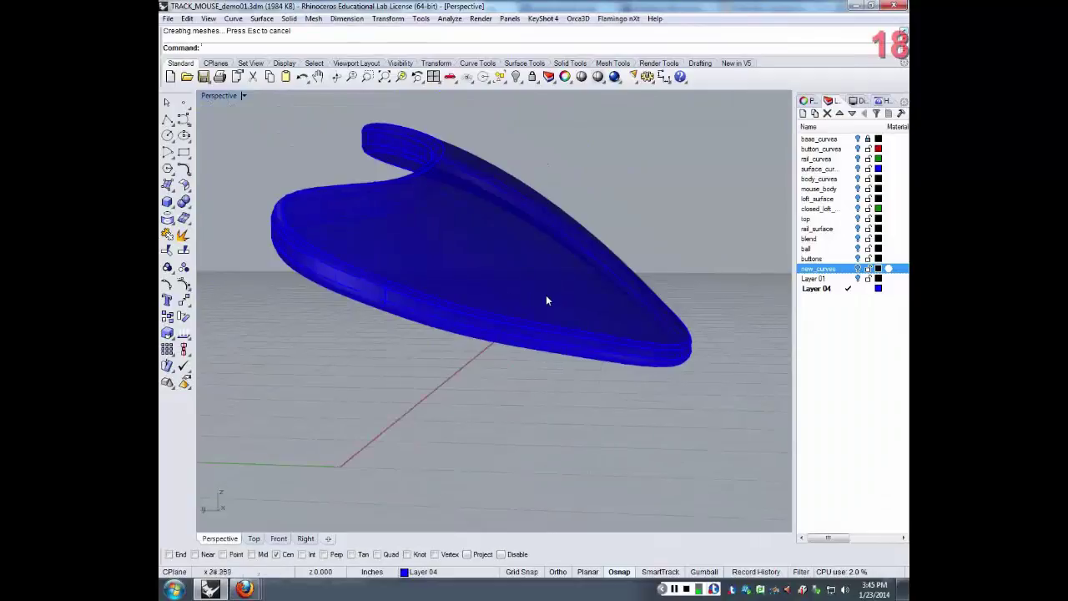
{"action": "right_click_drag", "start_coordinate": [546, 294], "coordinate": [594, 331]}
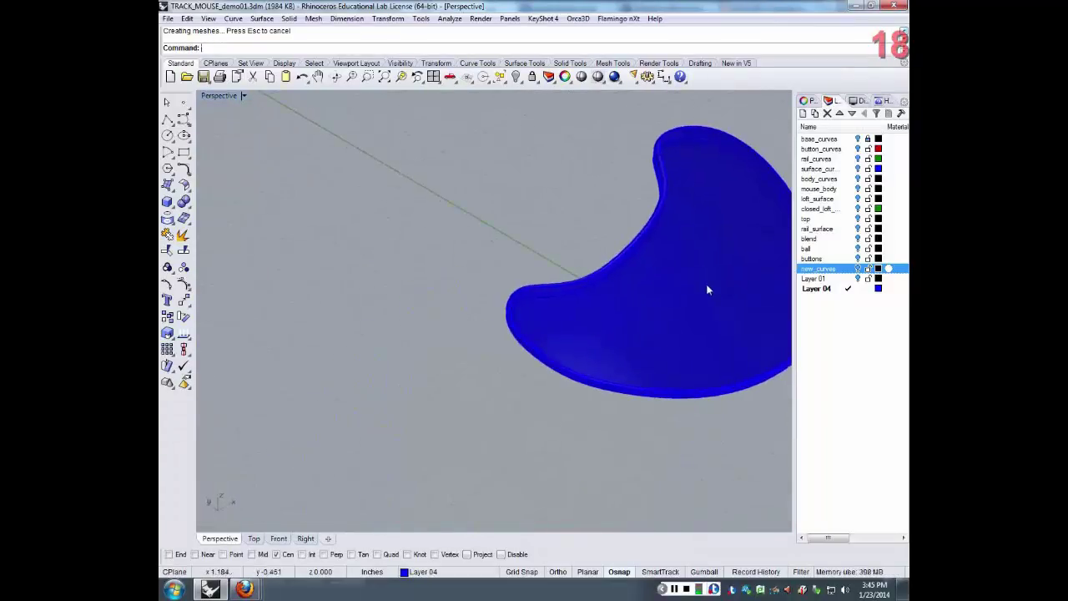
{"action": "right_click_drag", "start_coordinate": [706, 290], "coordinate": [535, 299], "text": "shift"}
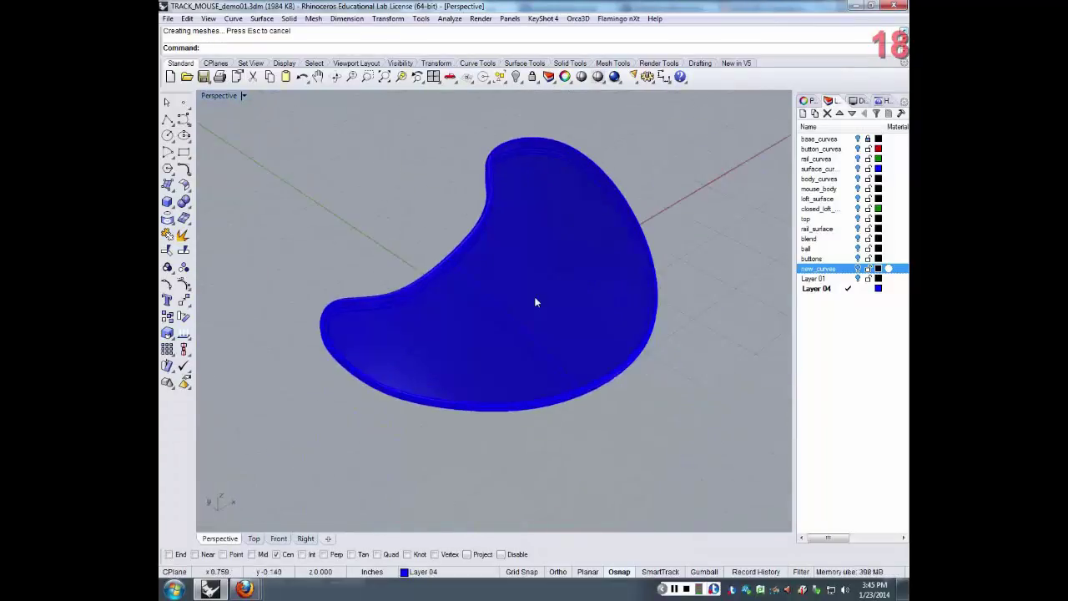
- Turn on the Layer 01 and new_curves layers to show the ball and mouse body again
{"action": "left_click", "coordinate": [859, 278]}
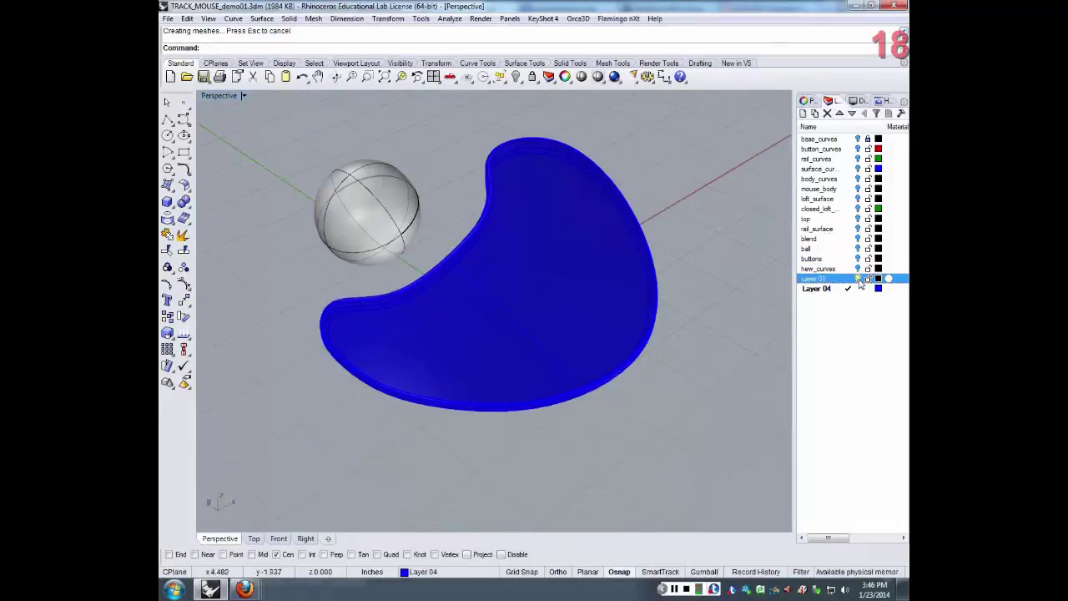
{"action": "left_click", "coordinate": [859, 279]}
{"action": "left_click", "coordinate": [859, 279]}
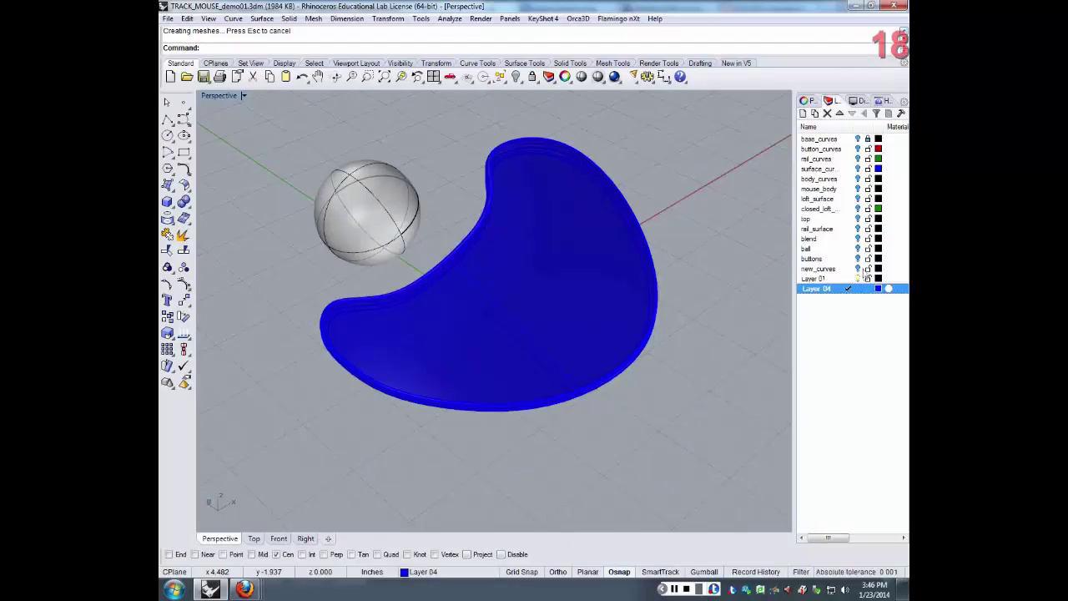
{"action": "left_click", "coordinate": [858, 269]}
- Move the filleted button solid slightly down into its recess in the mouse body and deselect it
{"action": "right_click_drag", "start_coordinate": [609, 292], "coordinate": [494, 277]}
{"action": "left_click", "coordinate": [494, 273]}
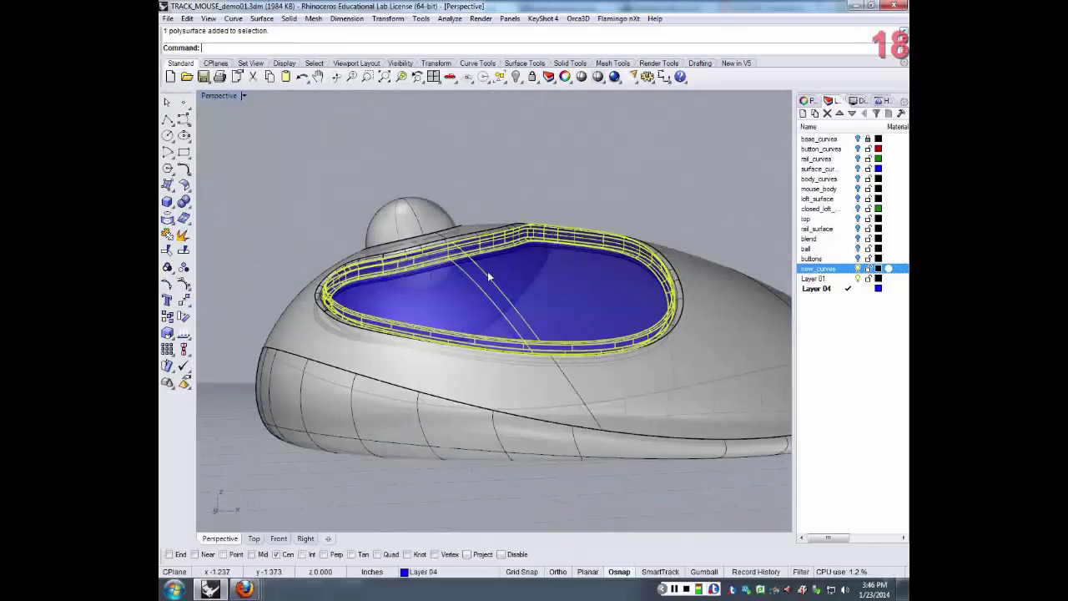
{"action": "mouse_move", "coordinate": [487, 271]}
{"action": "left_mouse_down"}
{"action": "mouse_move", "coordinate": [488, 288]}
{"action": "mouse_move", "coordinate": [490, 278]}
{"action": "left_mouse_up"}
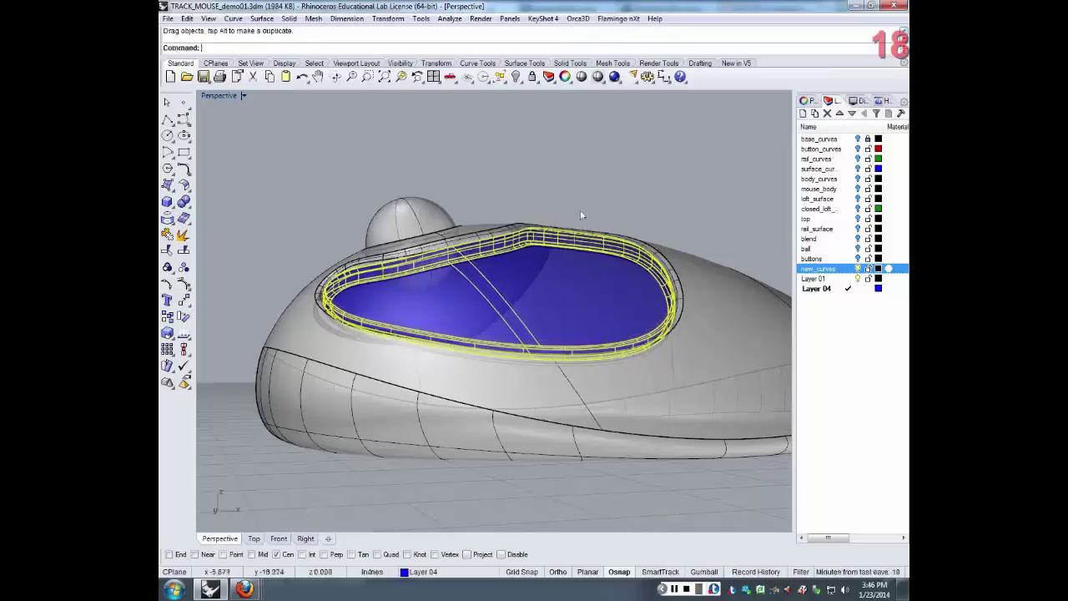
{"action": "right_click_drag", "start_coordinate": [580, 210], "coordinate": [686, 162]}
{"action": "left_click", "coordinate": [674, 152]}
- Set the Perspective viewport to Rendered display and examine the buttons, ball and body from several sides
{"action": "left_click", "coordinate": [219, 96]}
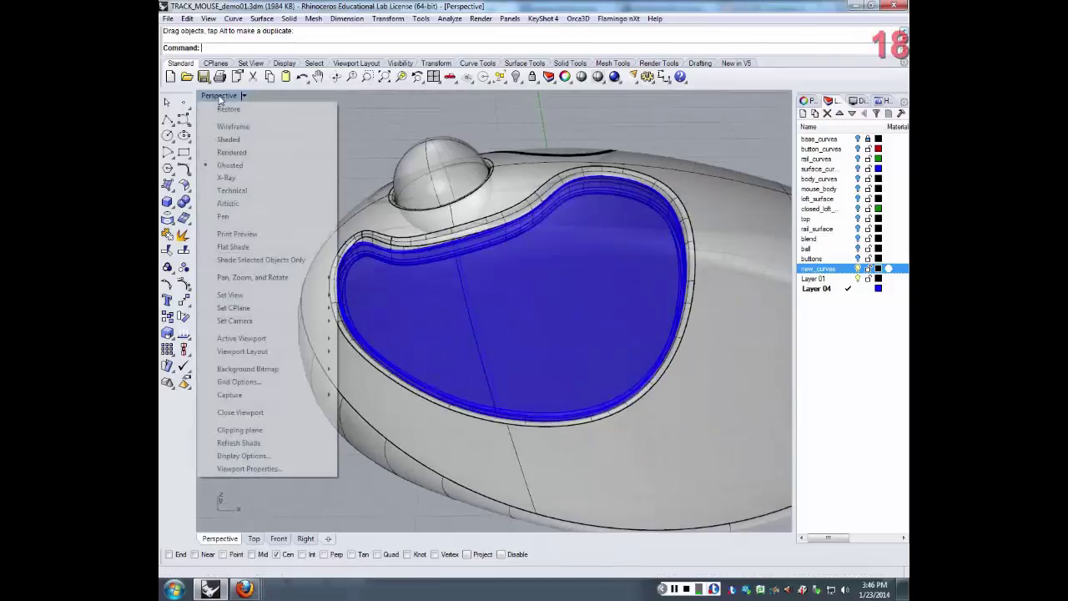
{"action": "left_click", "coordinate": [232, 153]}
{"action": "right_click_drag", "start_coordinate": [441, 351], "coordinate": [627, 375]}
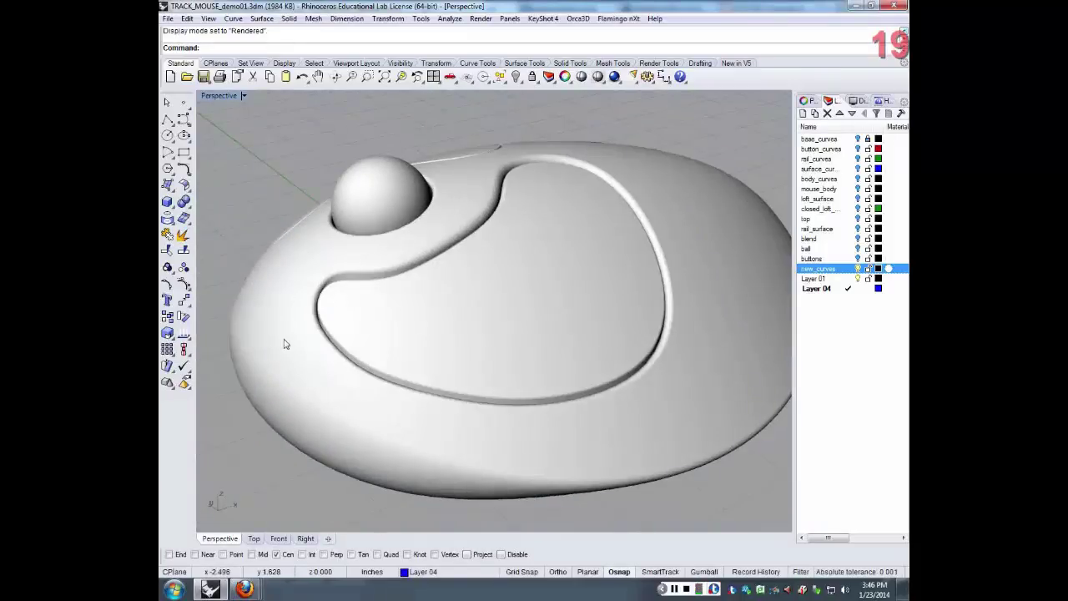
{"action": "right_click_drag", "start_coordinate": [284, 342], "coordinate": [420, 329]}
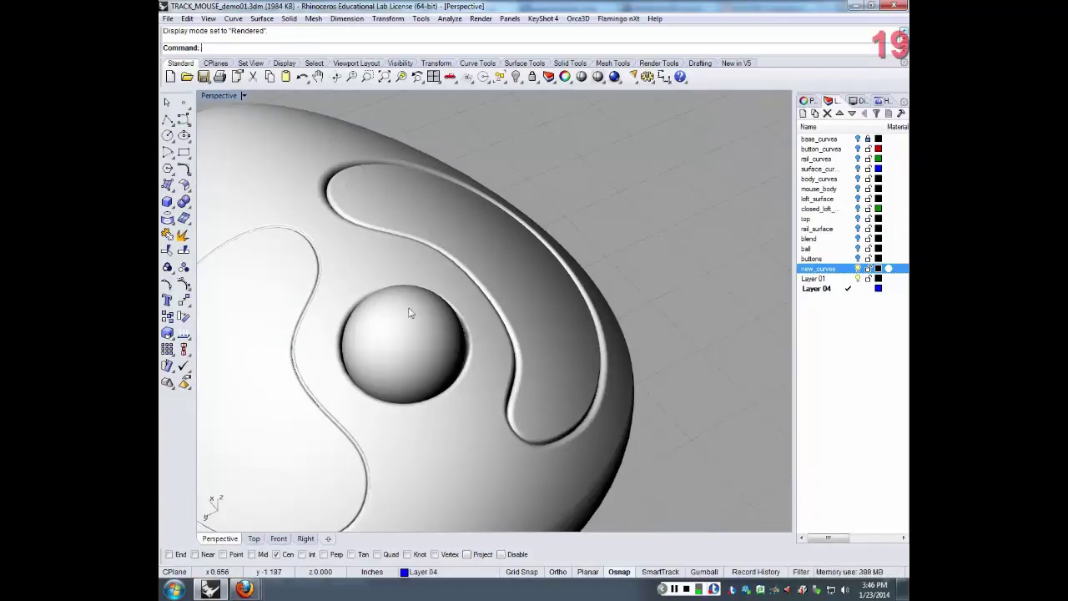
{"action": "scroll", "coordinate": [409, 313], "scroll_direction": "down", "scroll_amount": 8}
{"action": "right_click_drag", "start_coordinate": [407, 313], "coordinate": [734, 184]}
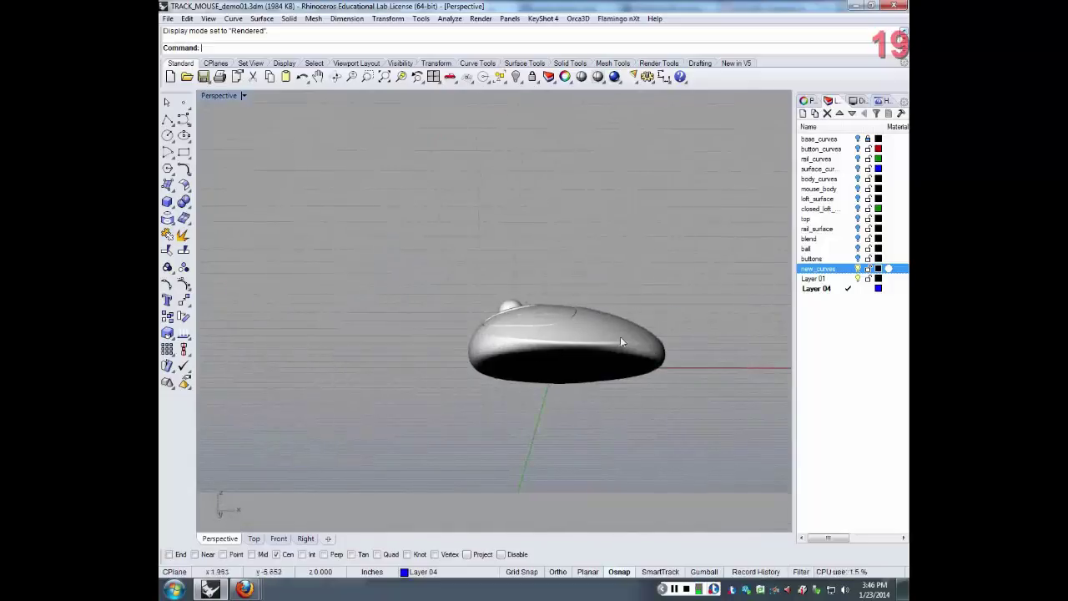
{"action": "right_click_drag", "start_coordinate": [620, 337], "coordinate": [539, 287]}
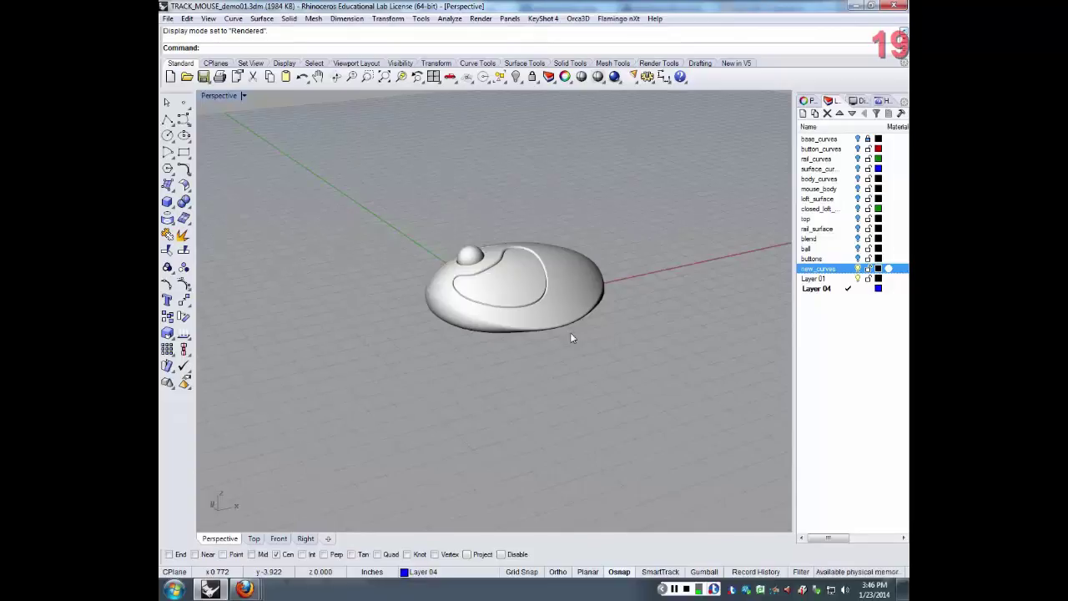
{"action": "right_click_drag", "start_coordinate": [546, 307], "coordinate": [240, 208]}
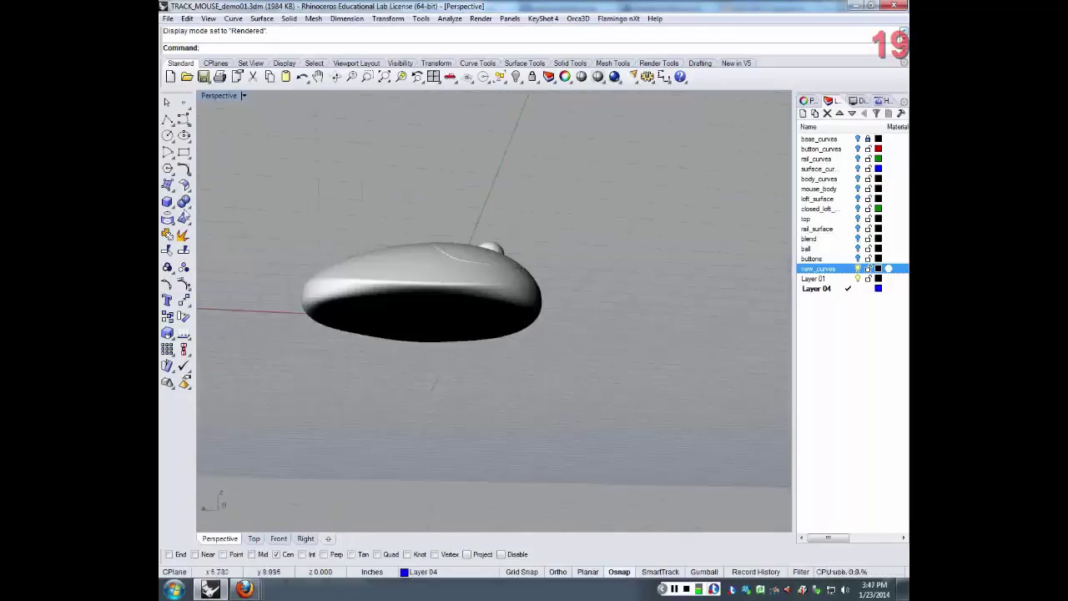
{"action": "scroll", "coordinate": [474, 292], "scroll_direction": "up", "scroll_amount": 3}
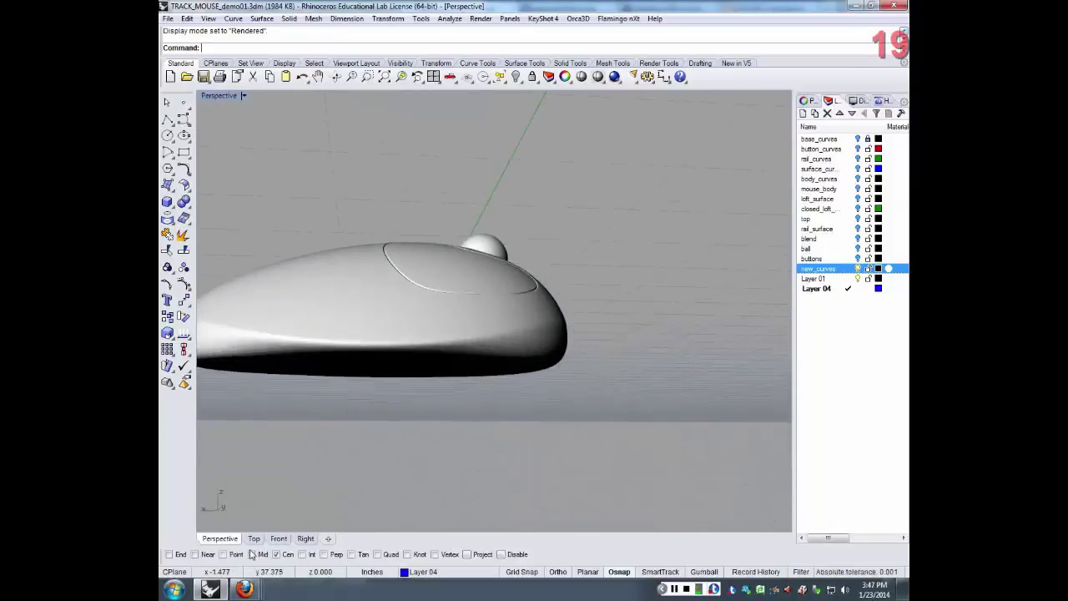
- Draw a rounded rectangle with fully rounded ends in the Front view low on the body's side, and move it slightly toward the ball end
{"action": "left_click", "coordinate": [278, 539]}
{"action": "scroll", "coordinate": [506, 442], "scroll_direction": "down", "scroll_amount": 5}
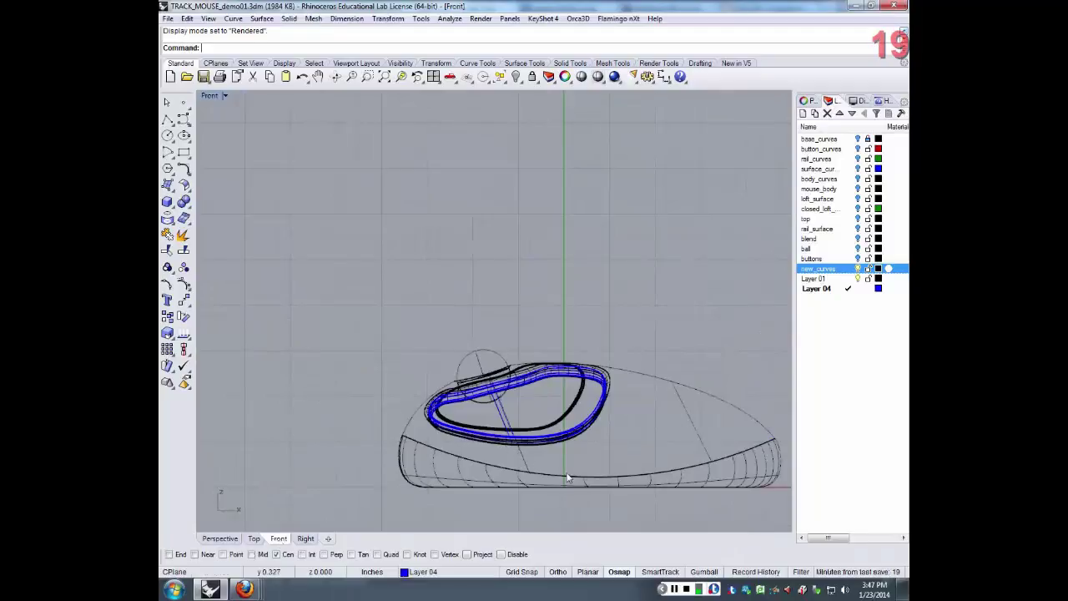
{"action": "scroll", "coordinate": [319, 163], "scroll_direction": "down", "scroll_amount": 1}
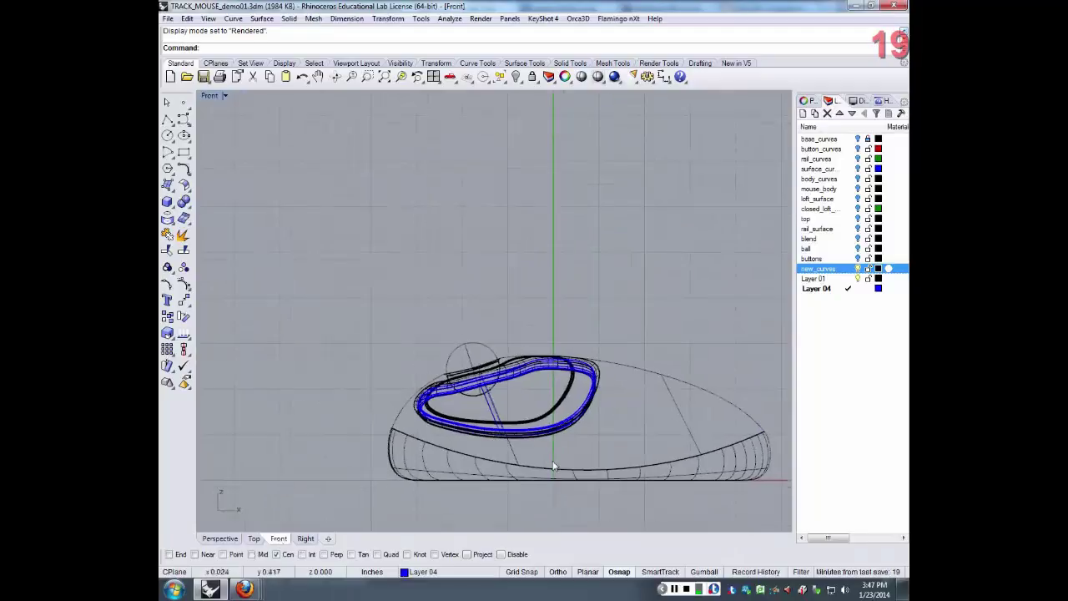
{"action": "left_click", "coordinate": [184, 153]}
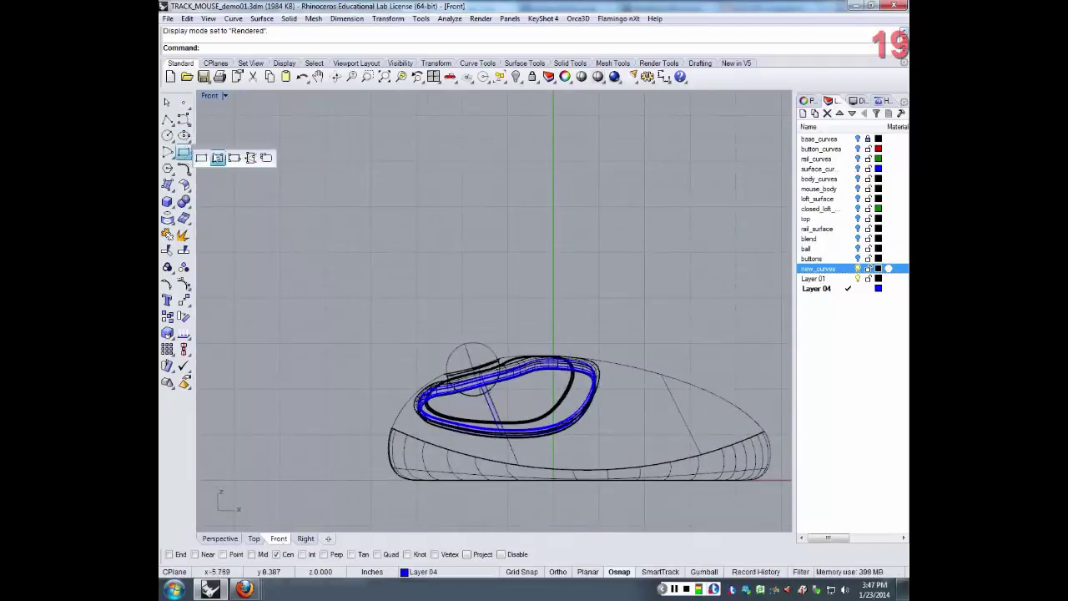
{"action": "left_click", "coordinate": [200, 156]}
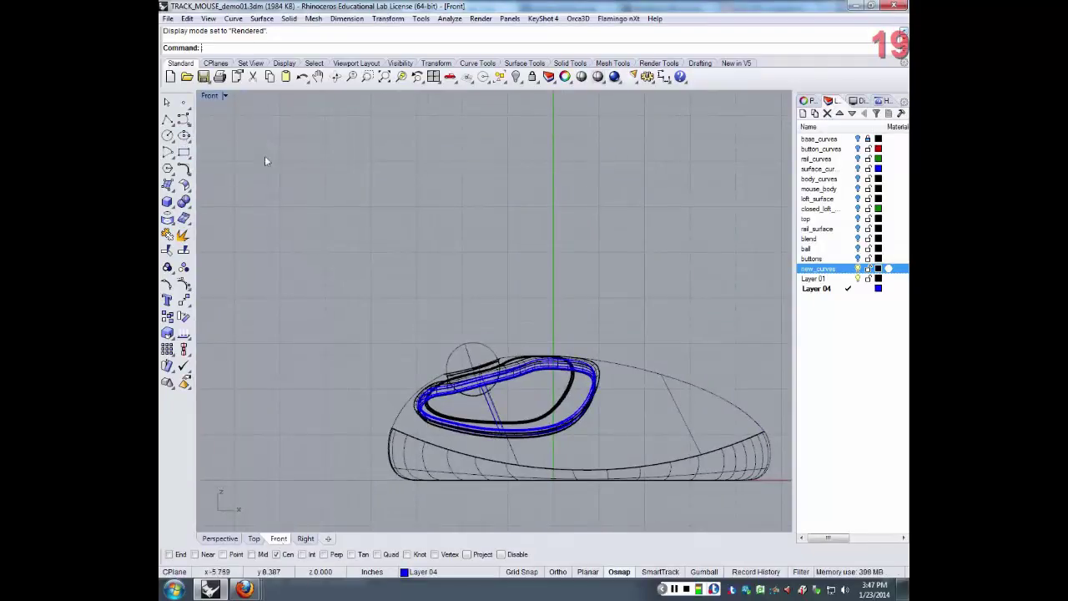
{"action": "left_click", "coordinate": [434, 444]}
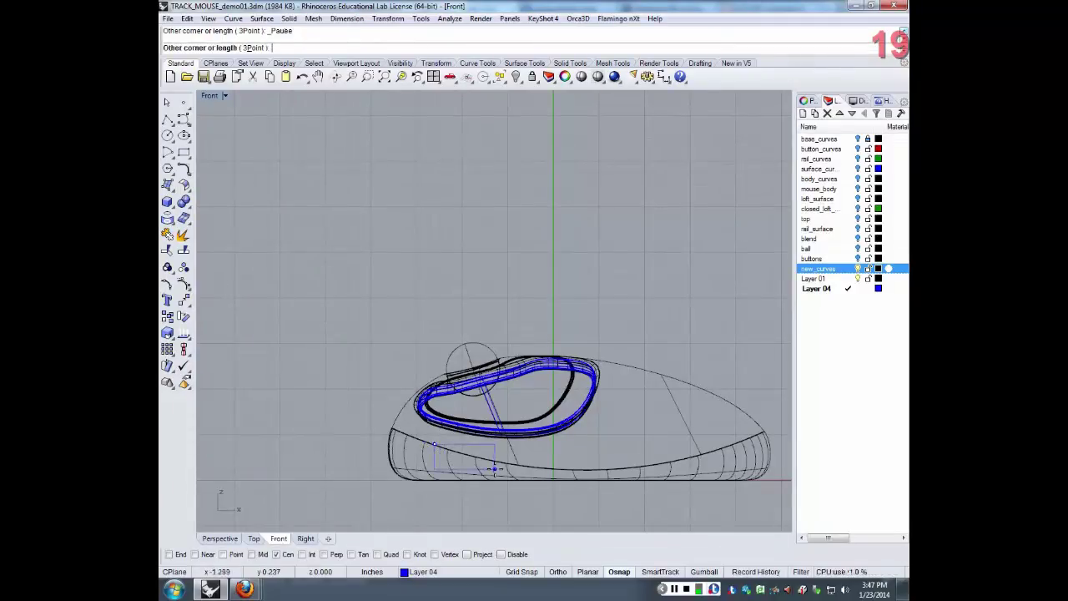
{"action": "left_click", "coordinate": [500, 468]}
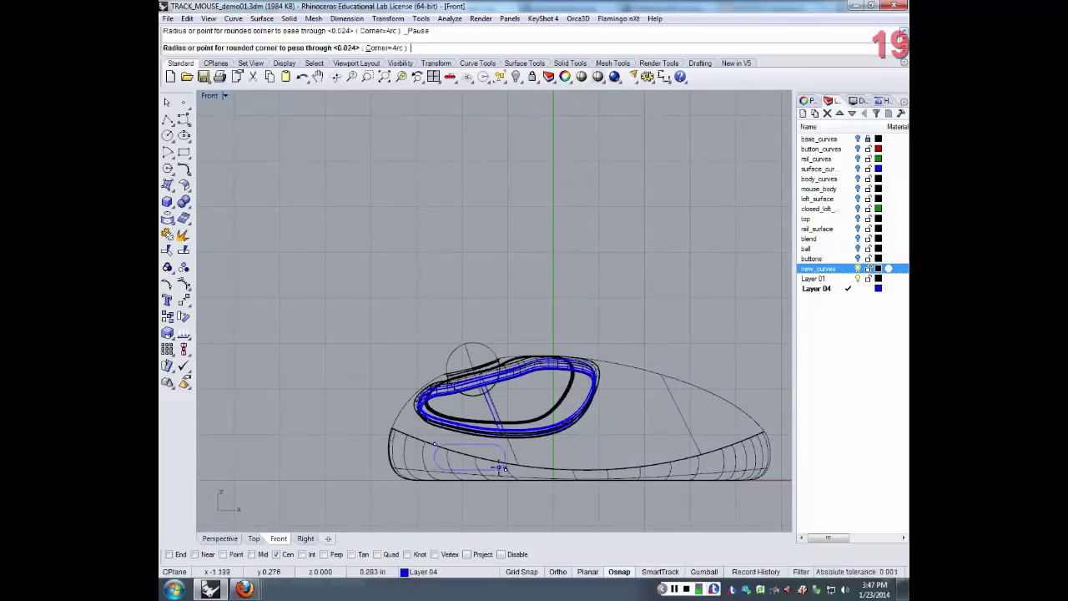
{"action": "left_click", "coordinate": [499, 469]}
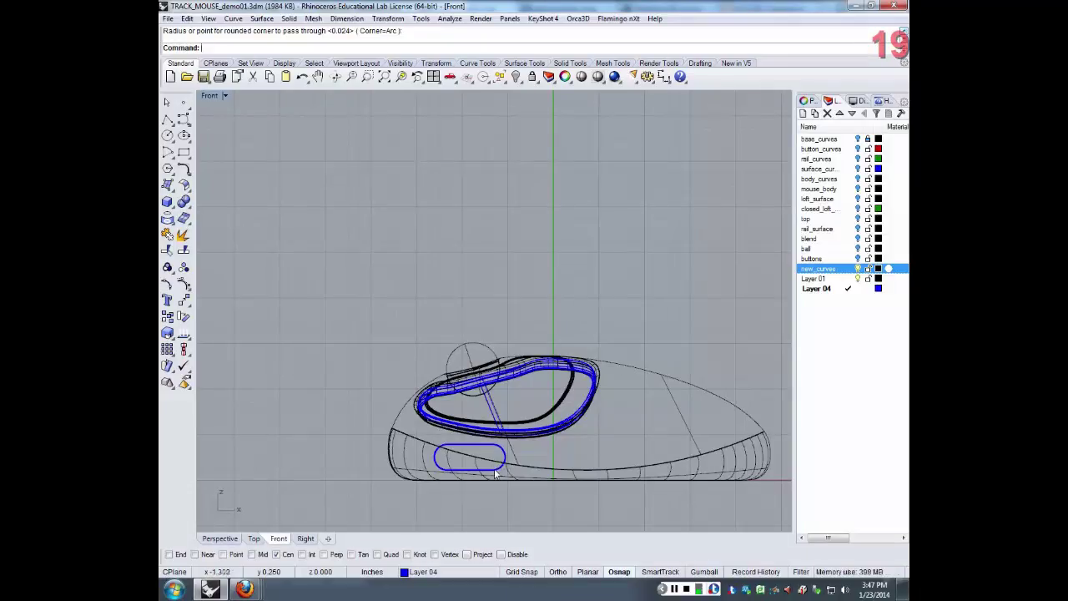
{"action": "left_click_drag", "start_coordinate": [497, 470], "coordinate": [471, 468]}
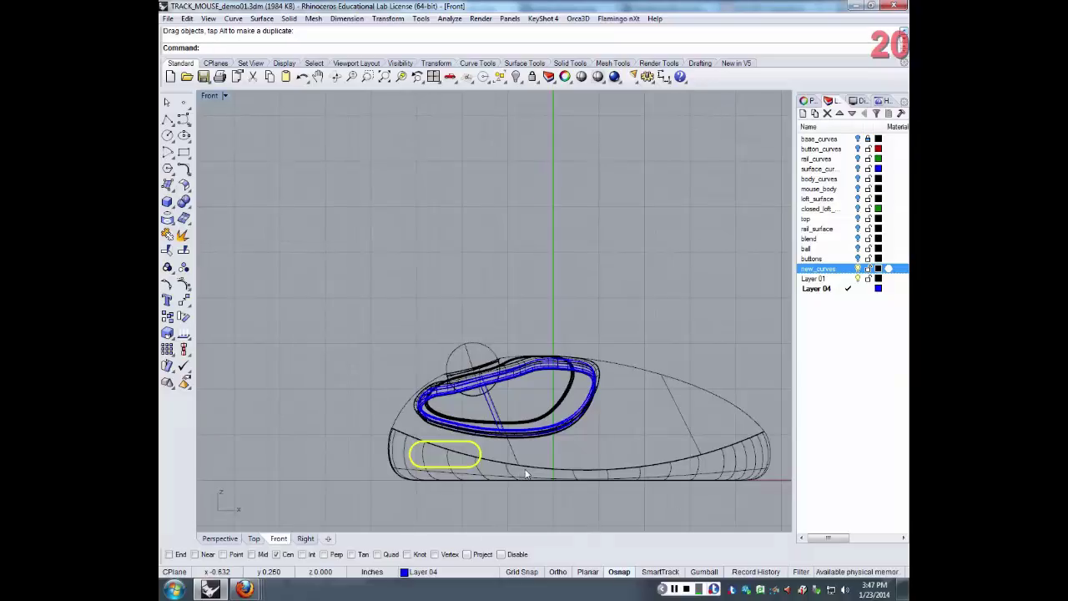
{"action": "left_click", "coordinate": [529, 517]}
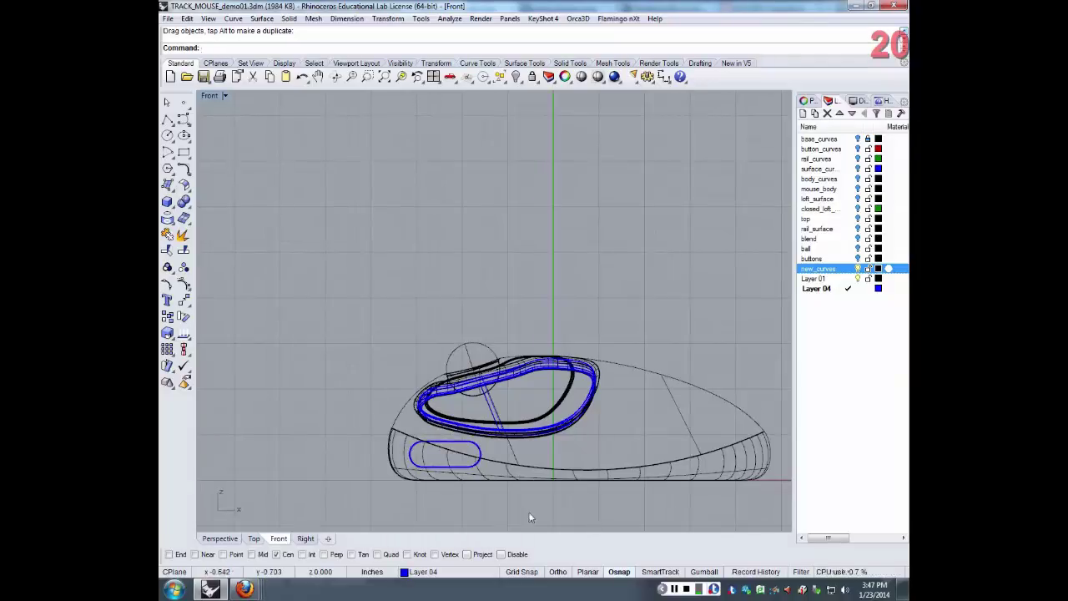
- Project the rounded rectangle onto the mouse body from the Front view and check the projected curves in Perspective
{"action": "type", "text": "Project"}
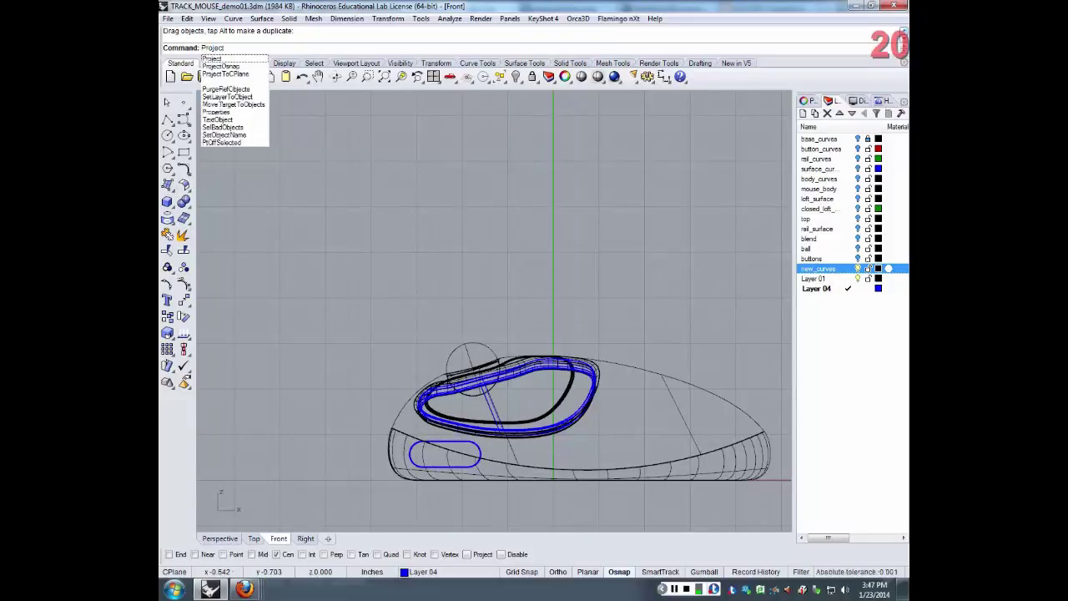
{"action": "key", "text": "Return"}
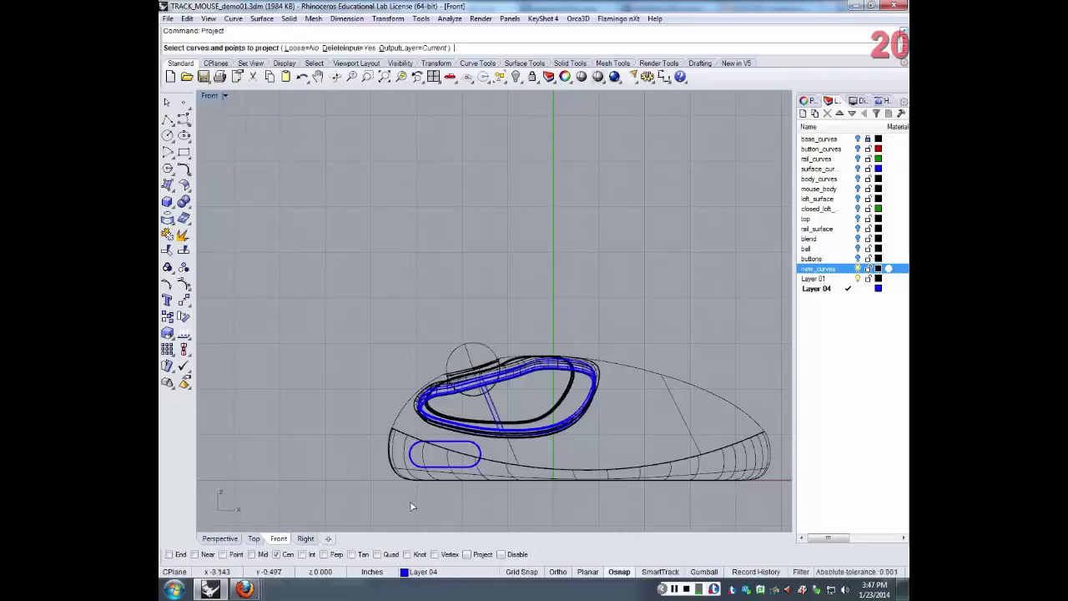
{"action": "left_click", "coordinate": [442, 466]}
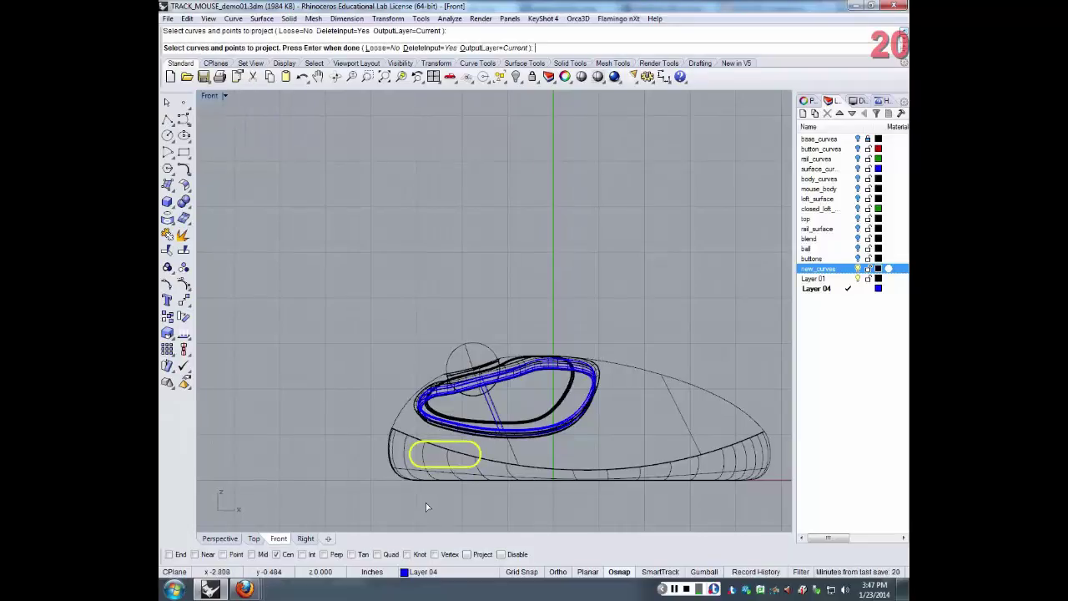
{"action": "left_click", "coordinate": [402, 437]}
{"action": "key", "text": "Return"}
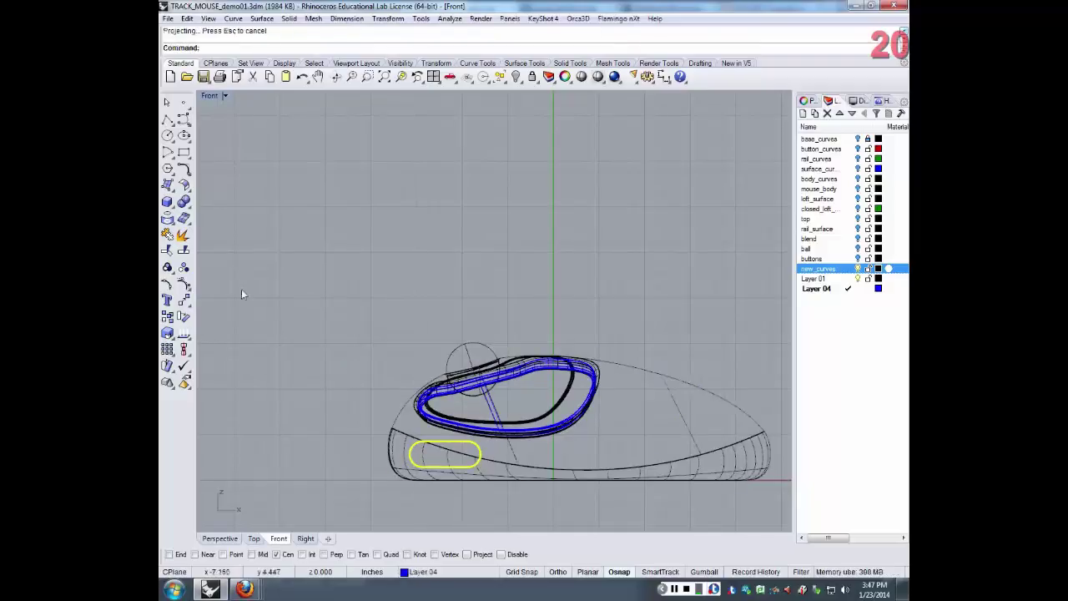
{"action": "left_click", "coordinate": [220, 538]}
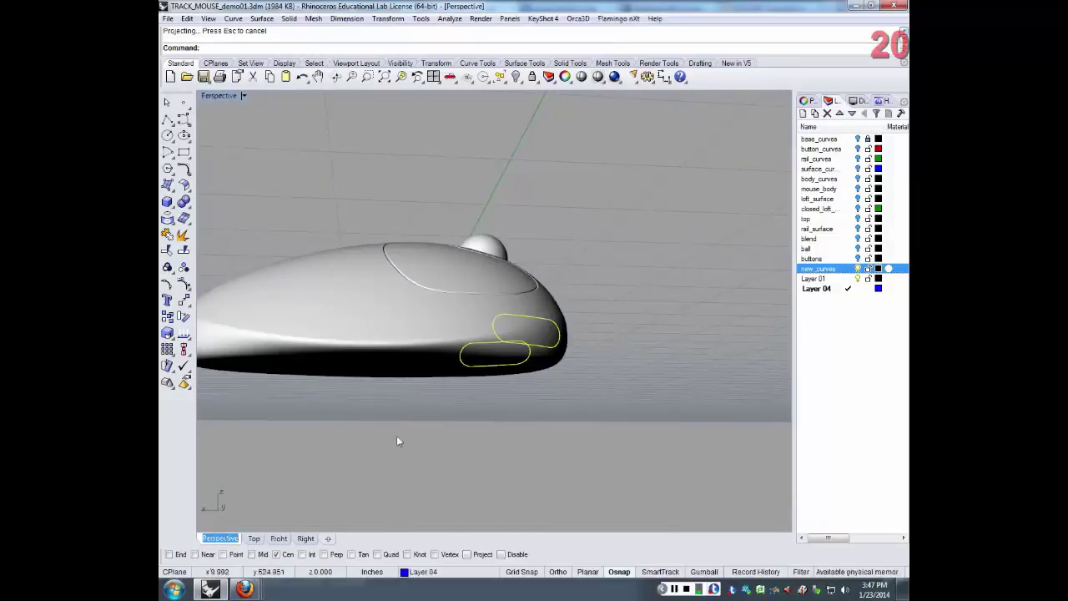
{"action": "mouse_move", "coordinate": [396, 435]}
{"action": "right_mouse_down"}
{"action": "mouse_move", "coordinate": [750, 403]}
{"action": "mouse_move", "coordinate": [746, 420]}
{"action": "mouse_move", "coordinate": [251, 382]}
{"action": "mouse_move", "coordinate": [539, 390]}
{"action": "right_mouse_up"}
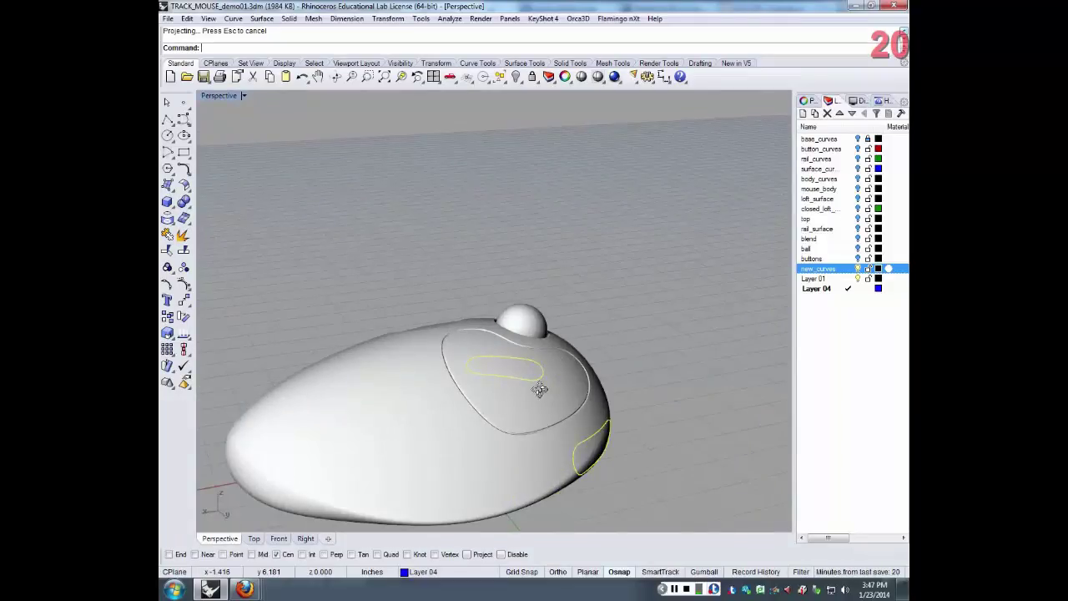
{"action": "mouse_move", "coordinate": [540, 389]}
{"action": "right_mouse_down"}
{"action": "mouse_move", "coordinate": [464, 347]}
{"action": "mouse_move", "coordinate": [581, 350]}
{"action": "mouse_move", "coordinate": [545, 359]}
{"action": "right_mouse_up"}
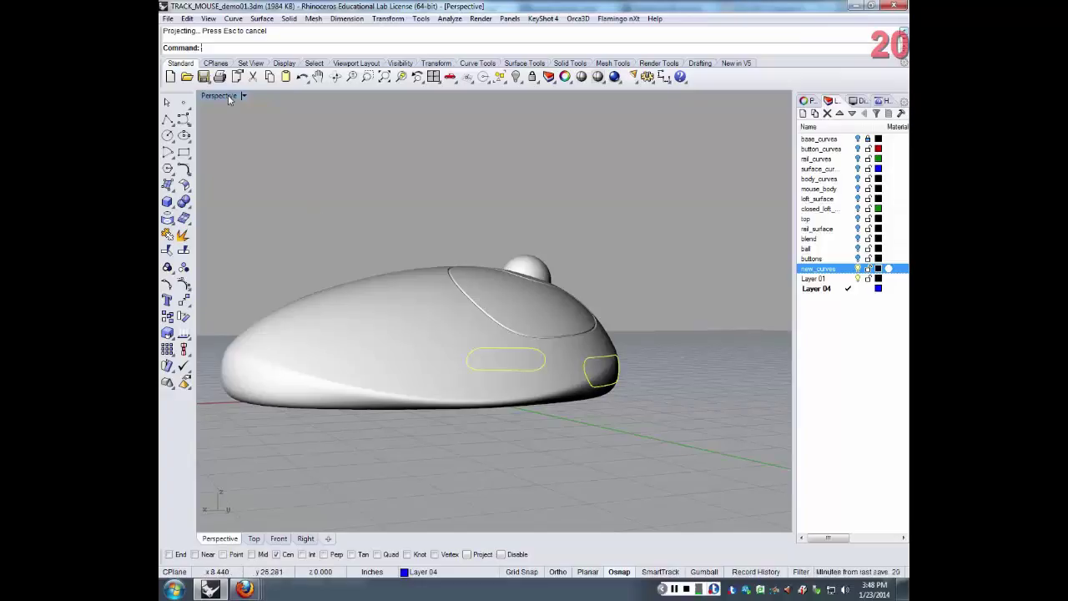
- Create a vertical cylinder over the projected side curve in Top view, about 0.67 in radius, extended about 0.36 in to both sides
{"action": "left_click", "coordinate": [254, 538]}
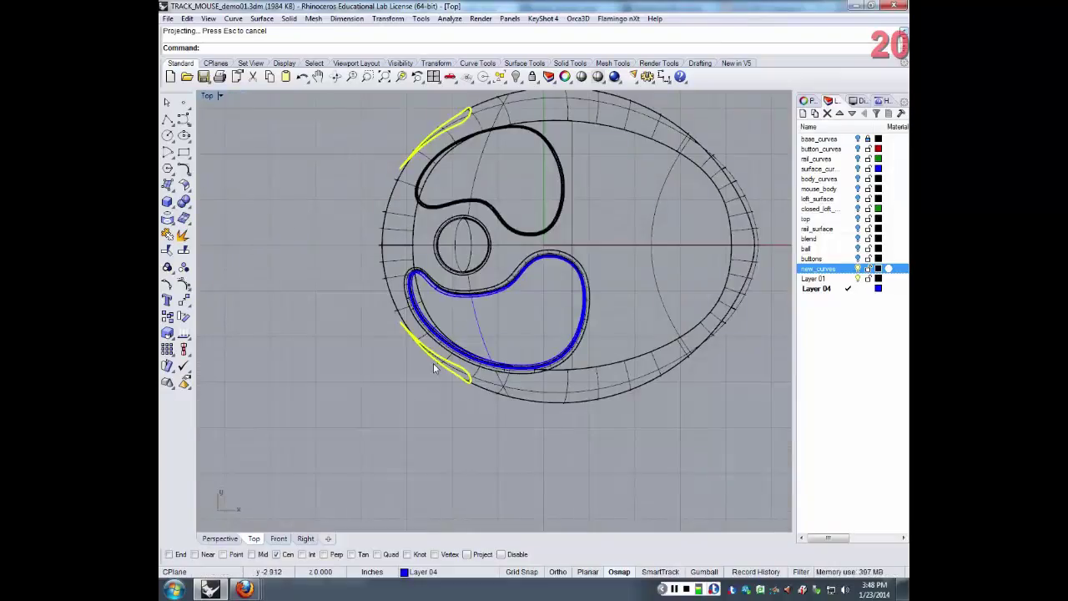
{"action": "scroll", "coordinate": [433, 363], "scroll_direction": "up", "scroll_amount": 3}
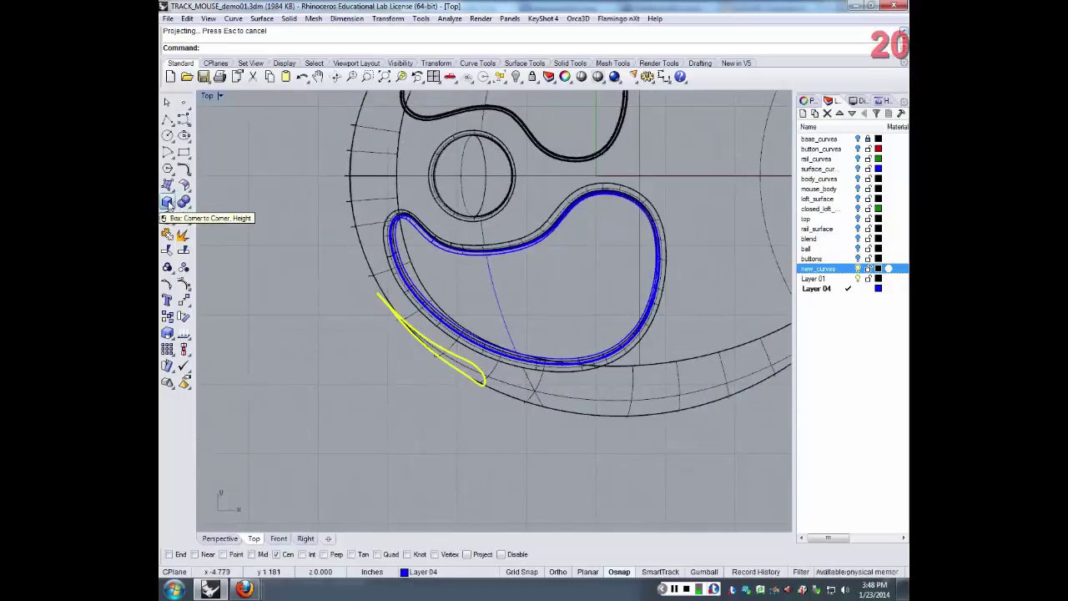
{"action": "left_click", "coordinate": [167, 202]}
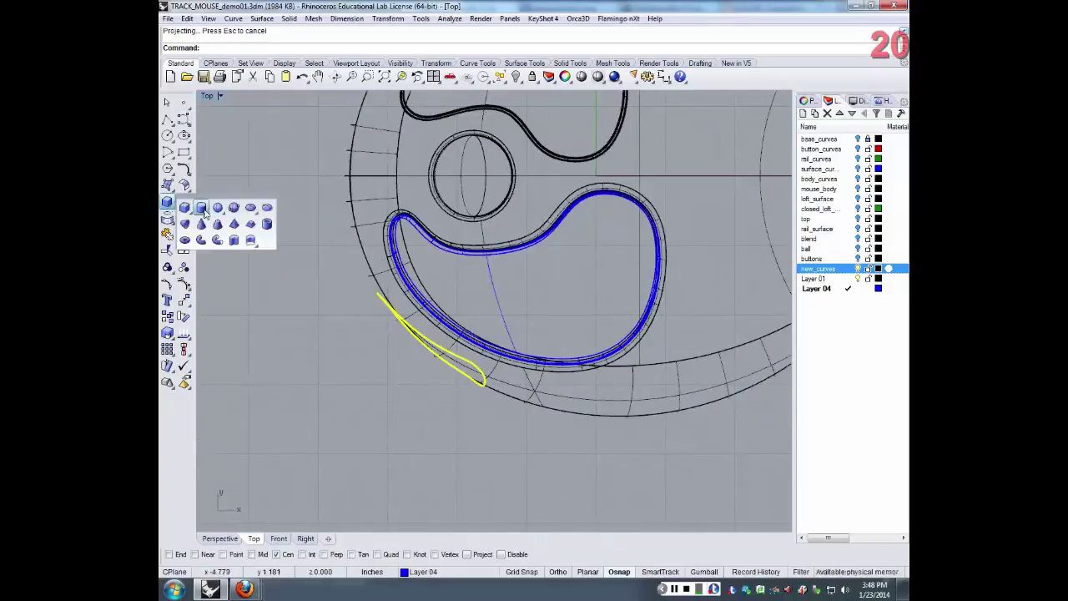
{"action": "left_click", "coordinate": [201, 207]}
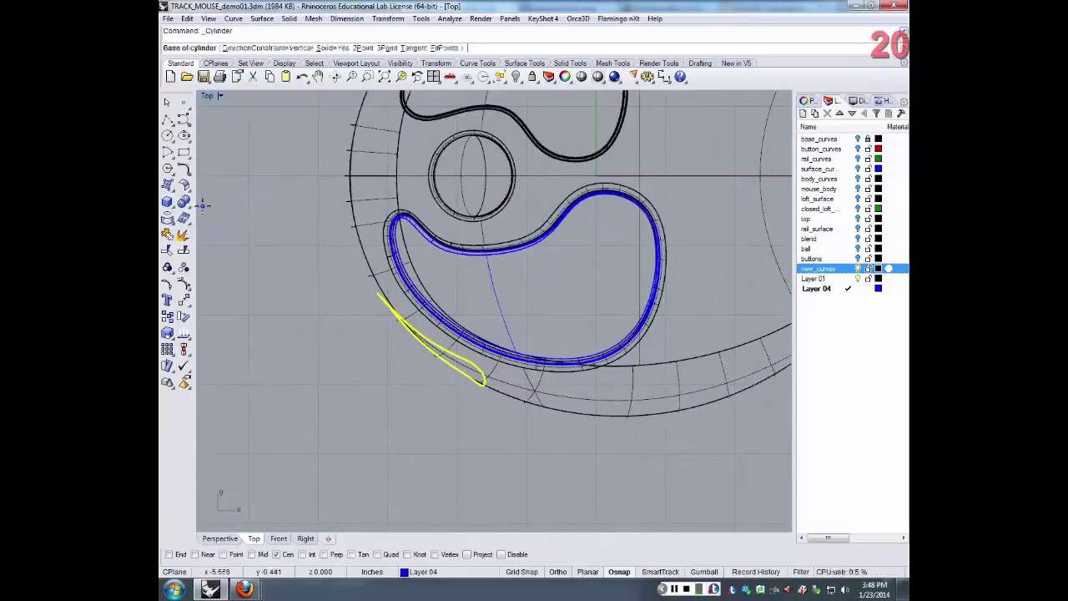
{"action": "left_click", "coordinate": [430, 341]}
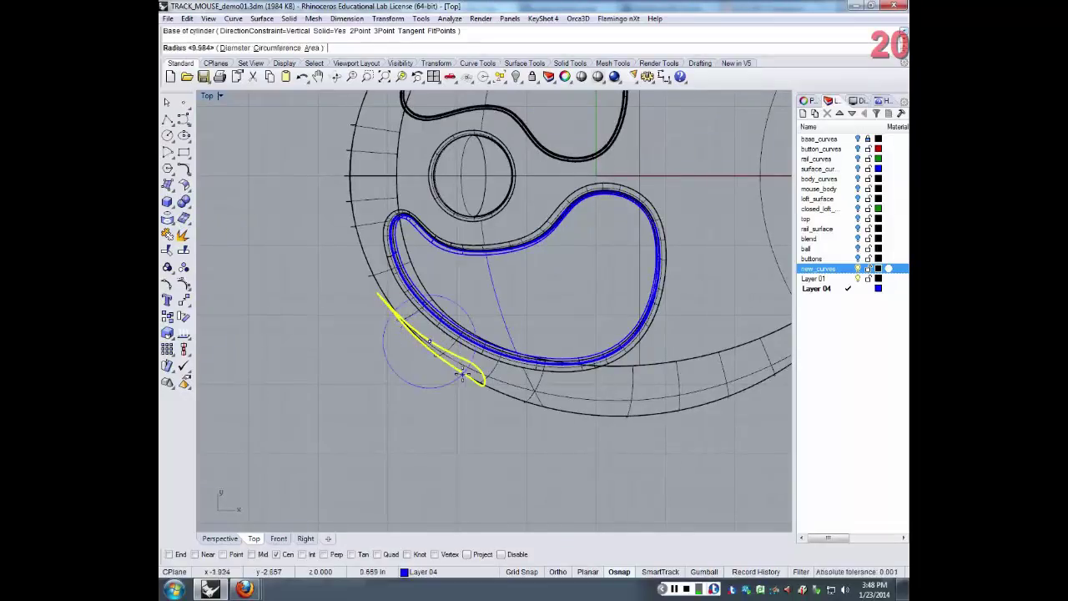
{"action": "left_click", "coordinate": [462, 376]}
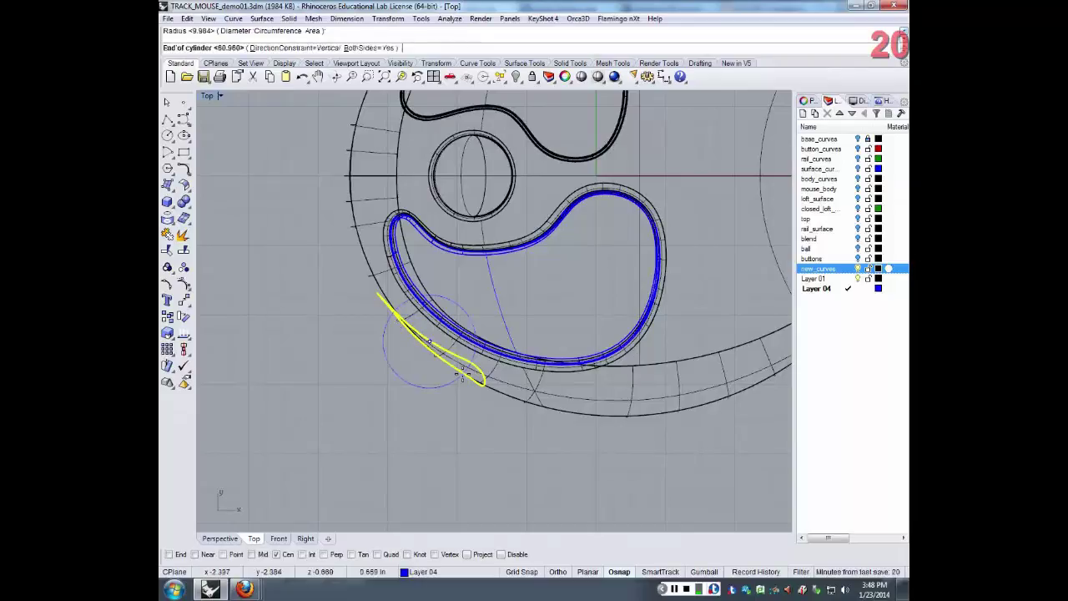
{"action": "left_click", "coordinate": [213, 539]}
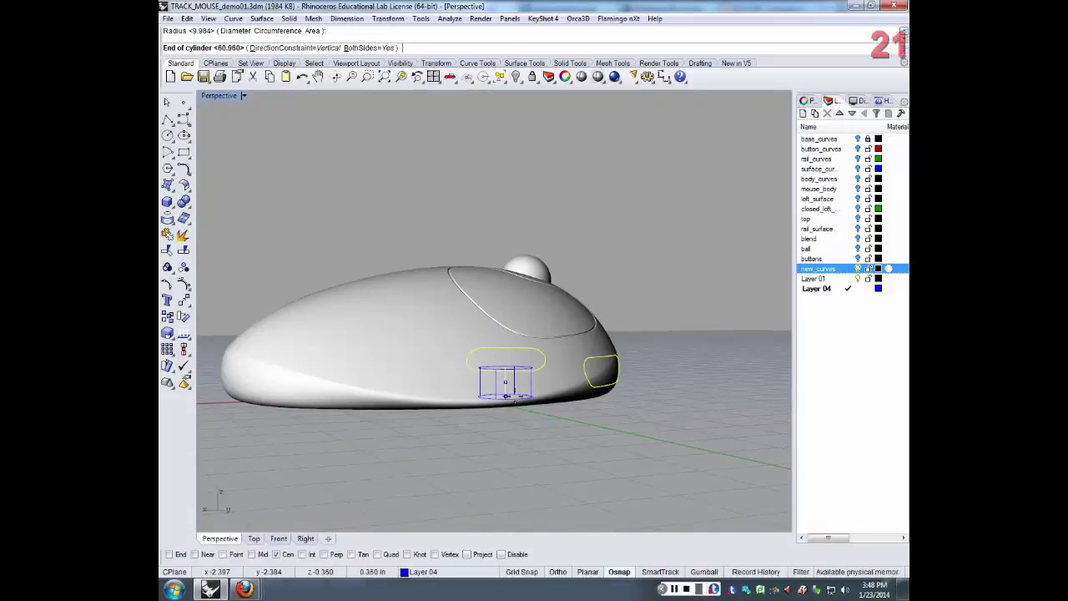
{"action": "left_click", "coordinate": [515, 396]}
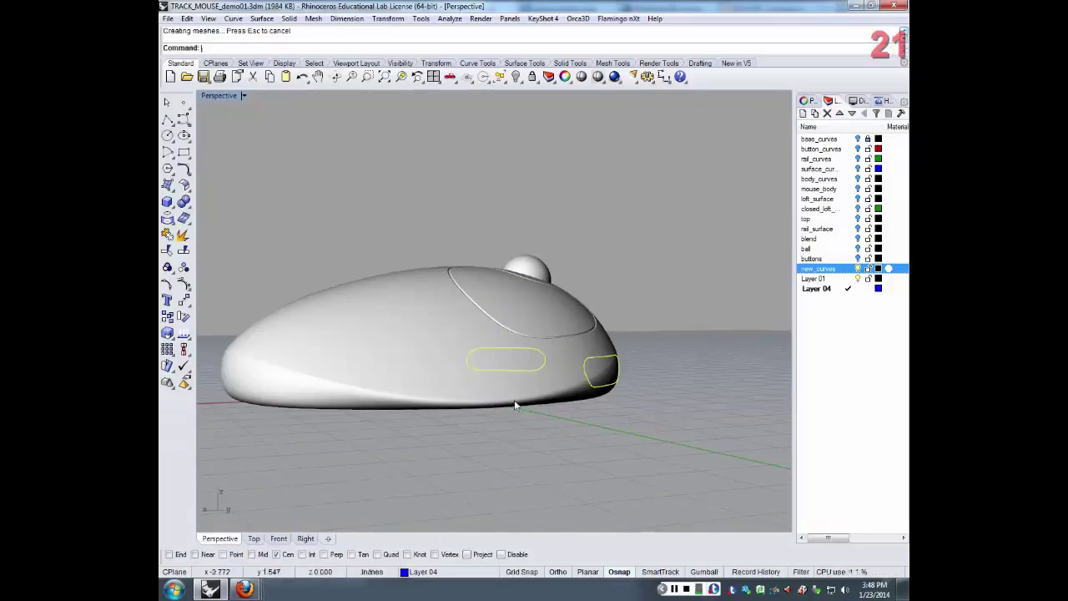
- Move the cylinder up in Perspective so it sits within the lower side of the mouse body
{"action": "right_click_drag", "start_coordinate": [559, 391], "coordinate": [293, 334]}
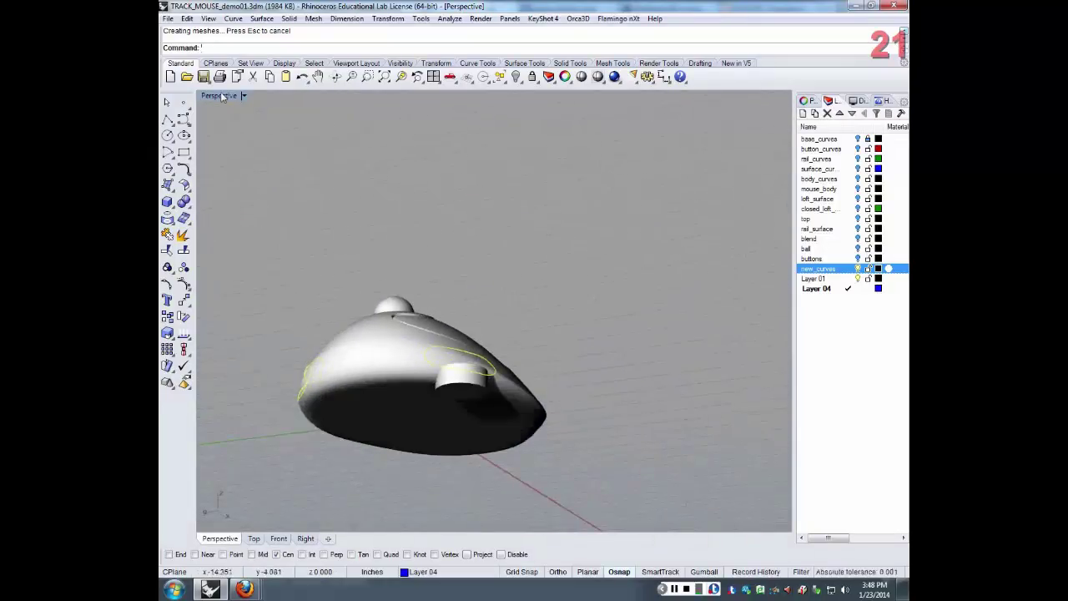
{"action": "right_click_drag", "start_coordinate": [445, 348], "coordinate": [482, 381]}
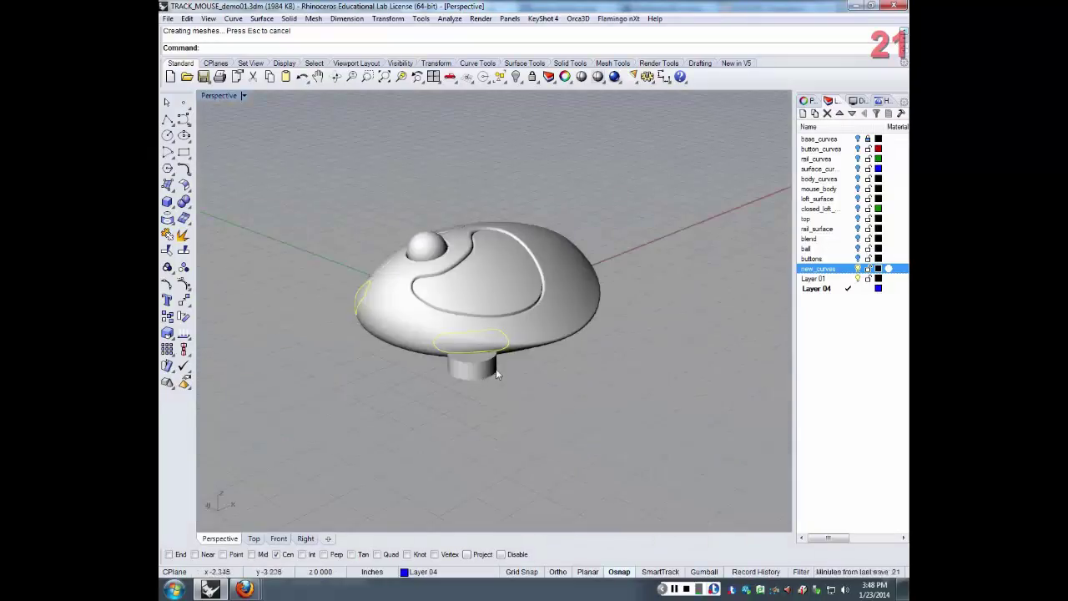
{"action": "left_click", "coordinate": [479, 372]}
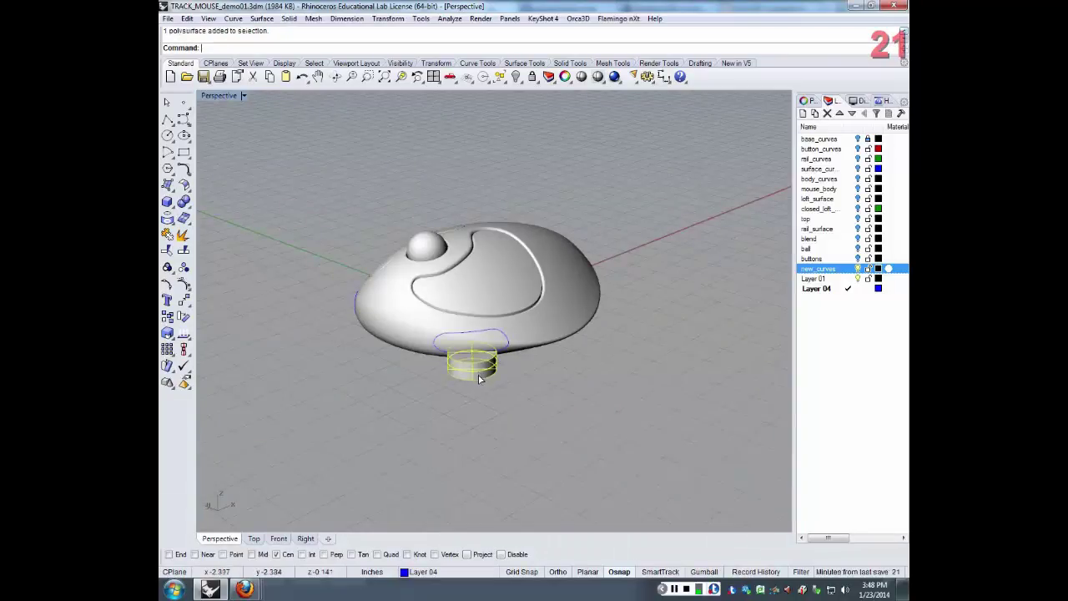
{"action": "left_click_drag", "start_coordinate": [478, 374], "coordinate": [481, 348]}
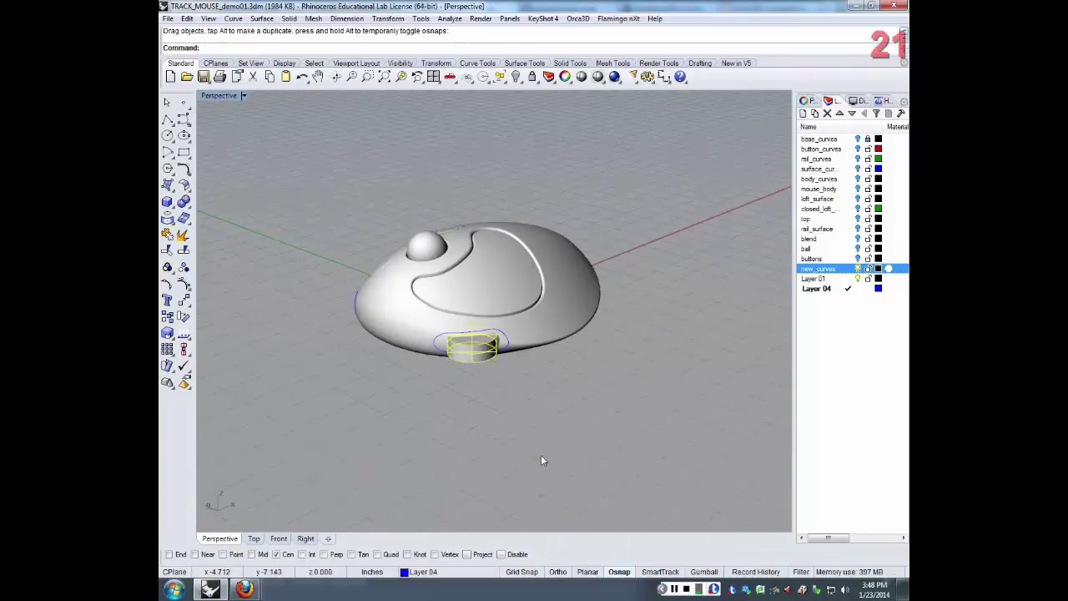
{"action": "right_click_drag", "start_coordinate": [540, 454], "coordinate": [494, 373]}
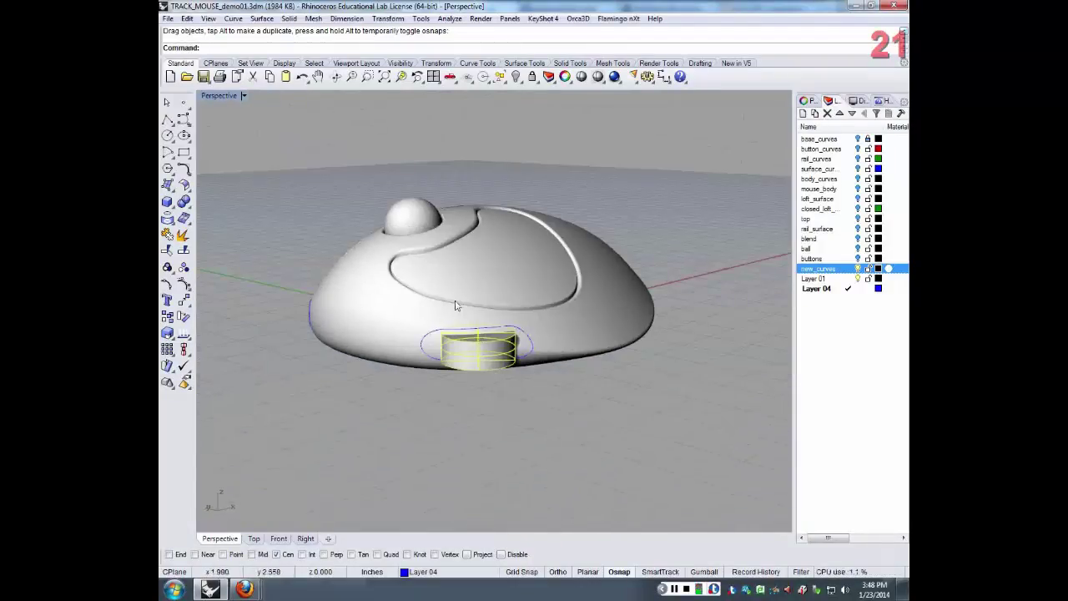
- Delete both projected rounded-rectangle curves from the two sides of the mouse body
{"action": "left_click", "coordinate": [530, 344]}
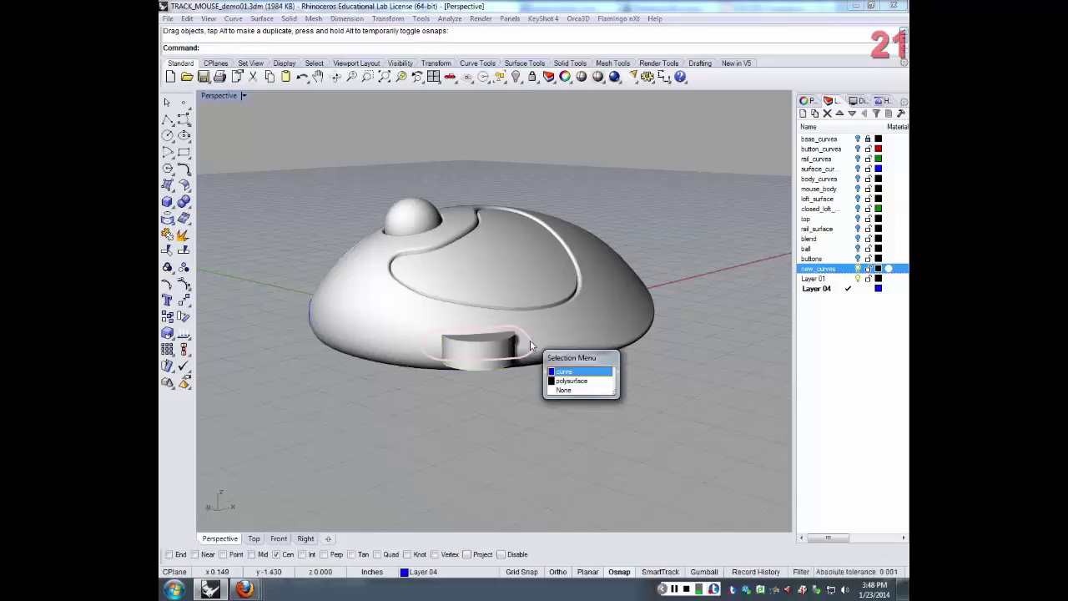
{"action": "left_click", "coordinate": [564, 370]}
{"action": "key", "text": "Delete"}
{"action": "right_click_drag", "start_coordinate": [564, 370], "coordinate": [499, 314]}
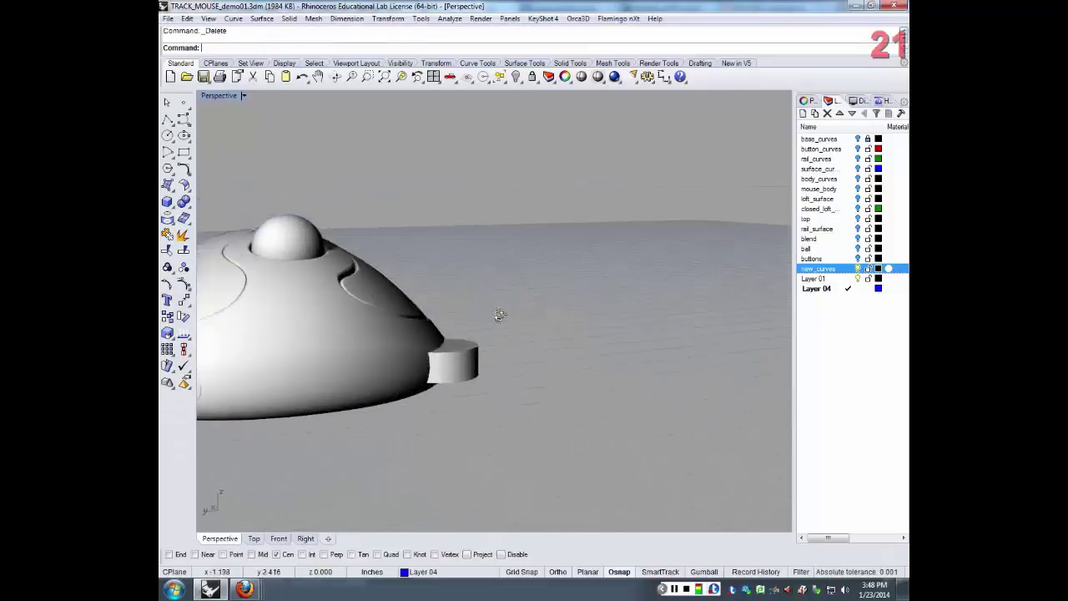
{"action": "scroll", "coordinate": [372, 343], "scroll_direction": "down", "scroll_amount": 5}
{"action": "right_click_drag", "start_coordinate": [374, 342], "coordinate": [443, 319], "text": "shift"}
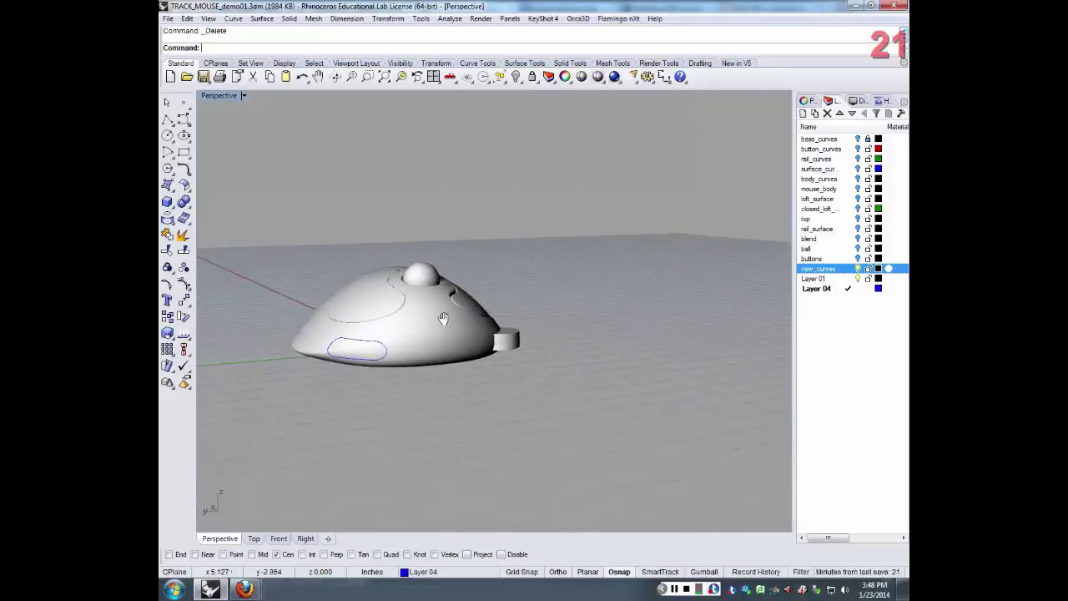
{"action": "left_click", "coordinate": [373, 345]}
{"action": "key", "text": "Delete"}
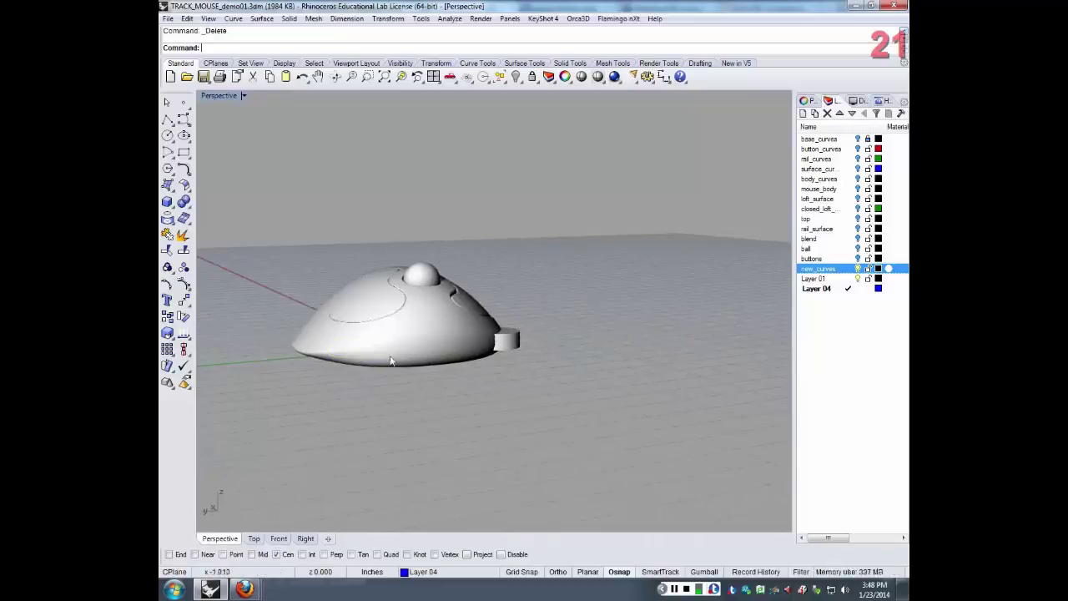
- Restore the four-viewport layout and move the cylinder slightly inward into the body in the Top view
{"action": "scroll", "coordinate": [379, 343], "scroll_direction": "up", "scroll_amount": 4}
{"action": "double_click", "coordinate": [218, 96]}
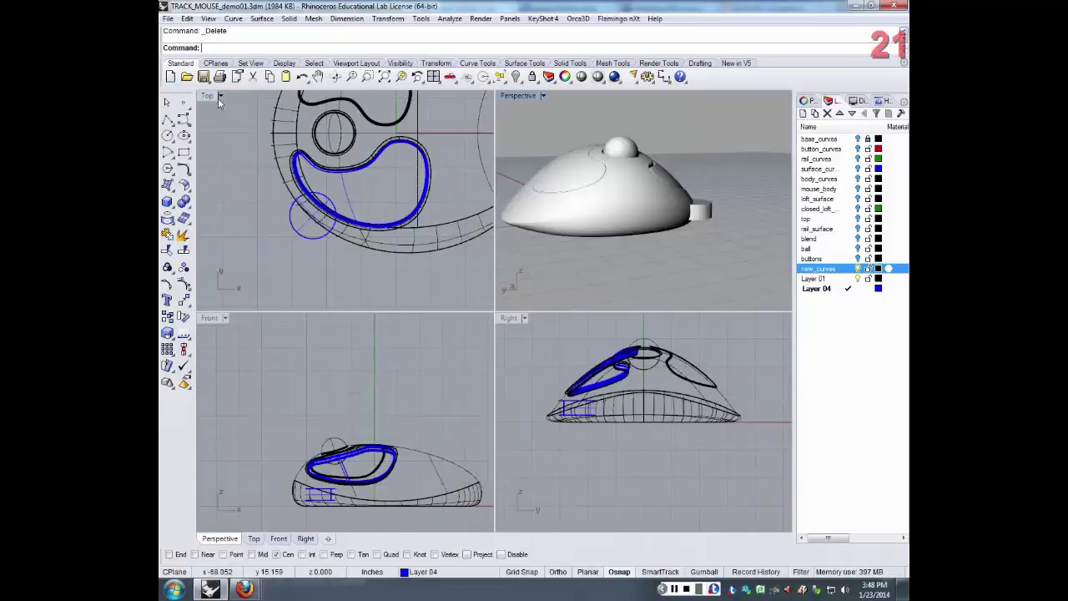
{"action": "mouse_move", "coordinate": [312, 232]}
{"action": "left_mouse_down"}
{"action": "mouse_move", "coordinate": [302, 229]}
{"action": "mouse_move", "coordinate": [322, 215]}
{"action": "left_mouse_up"}
{"action": "right_click_drag", "start_coordinate": [650, 209], "coordinate": [695, 137]}
{"action": "scroll", "coordinate": [695, 137], "scroll_direction": "down", "scroll_amount": 5}
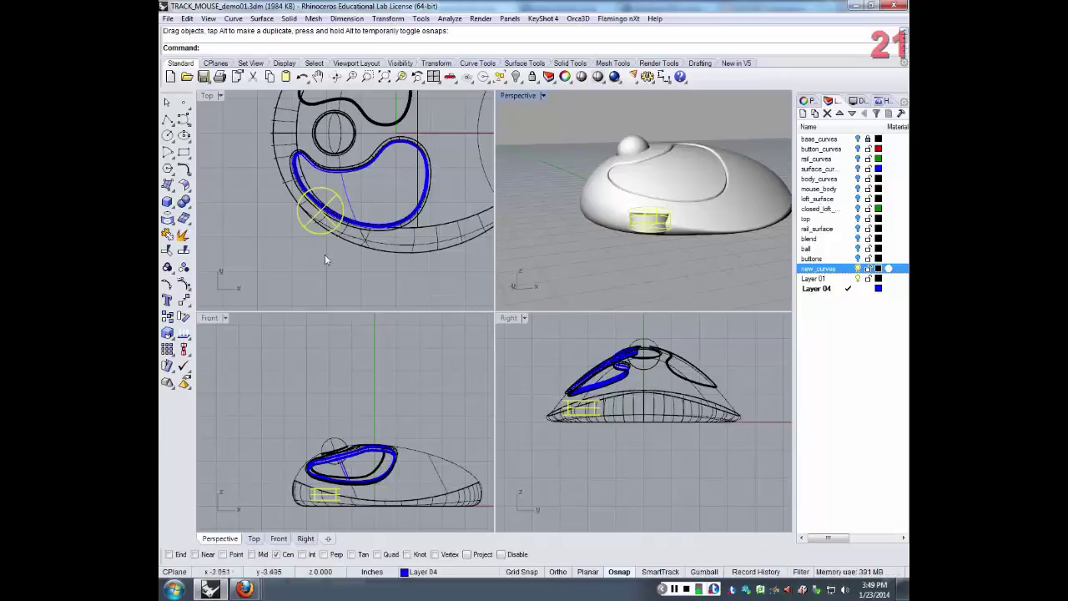
{"action": "scroll", "coordinate": [321, 218], "scroll_direction": "up", "scroll_amount": 3}
{"action": "scroll", "coordinate": [321, 219], "scroll_direction": "down", "scroll_amount": 2}
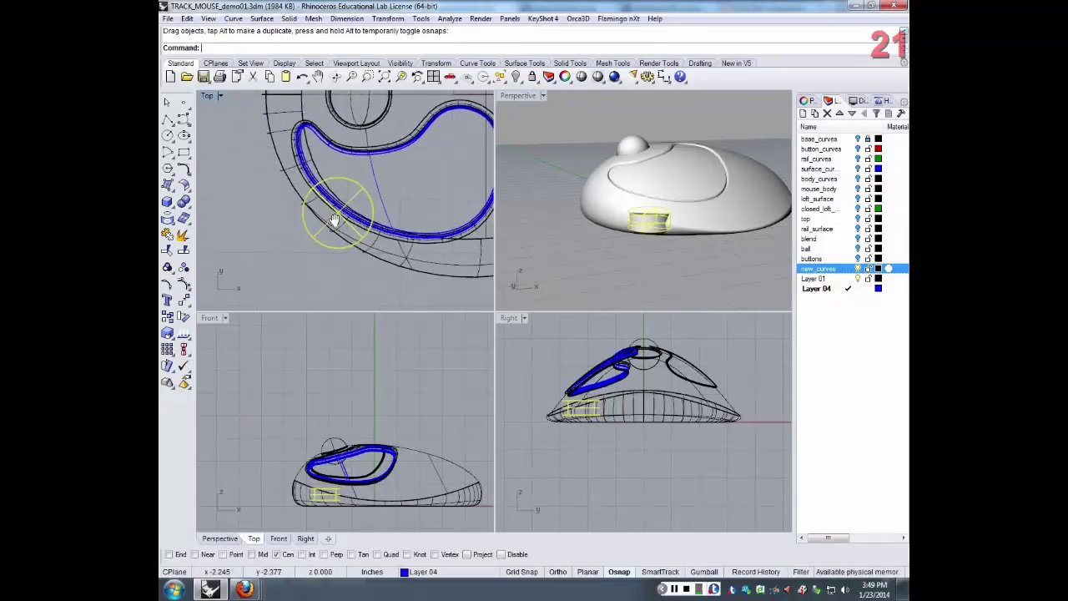
{"action": "right_click_drag", "start_coordinate": [642, 167], "coordinate": [683, 103]}
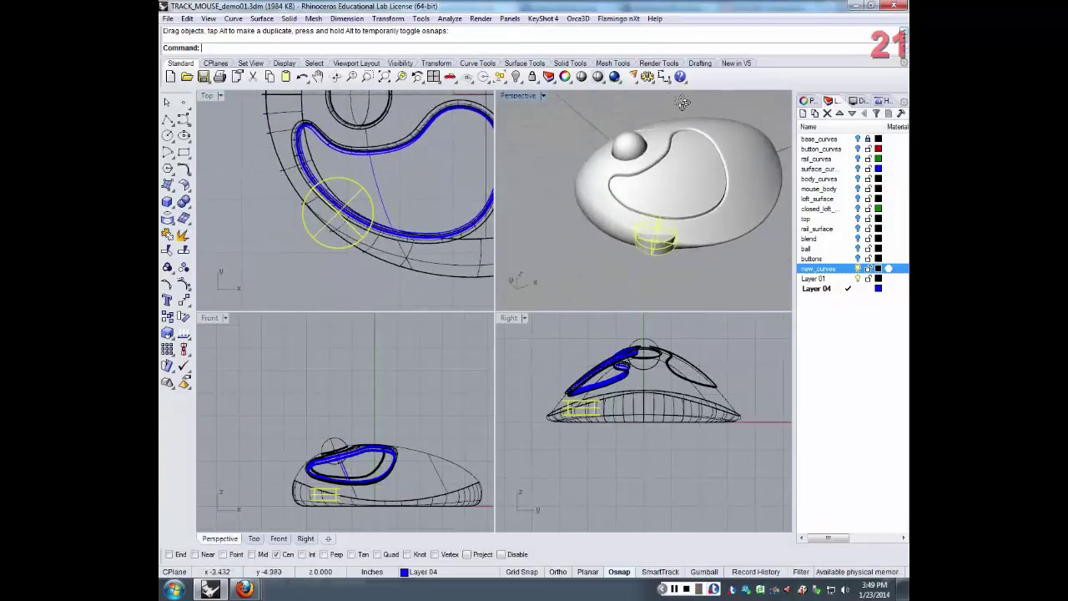
- Set the Perspective viewport to Ghosted display and check how the cylinder intersects the body's side
{"action": "left_click", "coordinate": [524, 96]}
{"action": "left_click", "coordinate": [529, 166]}
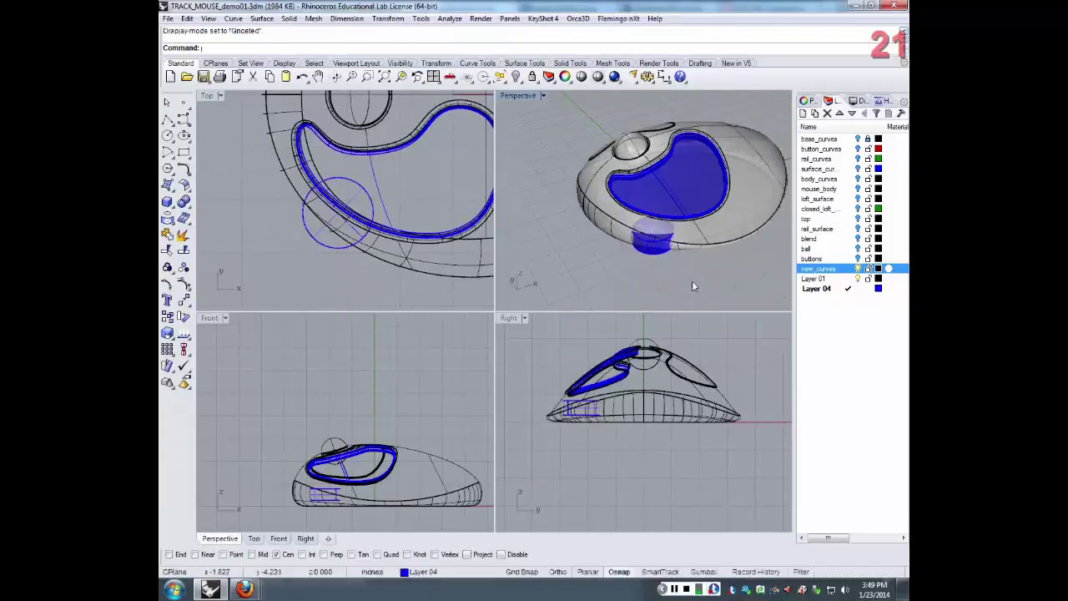
{"action": "right_click_drag", "start_coordinate": [692, 280], "coordinate": [663, 255]}
{"action": "scroll", "coordinate": [646, 236], "scroll_direction": "up", "scroll_amount": 3}
{"action": "scroll", "coordinate": [647, 235], "scroll_direction": "down", "scroll_amount": 2}
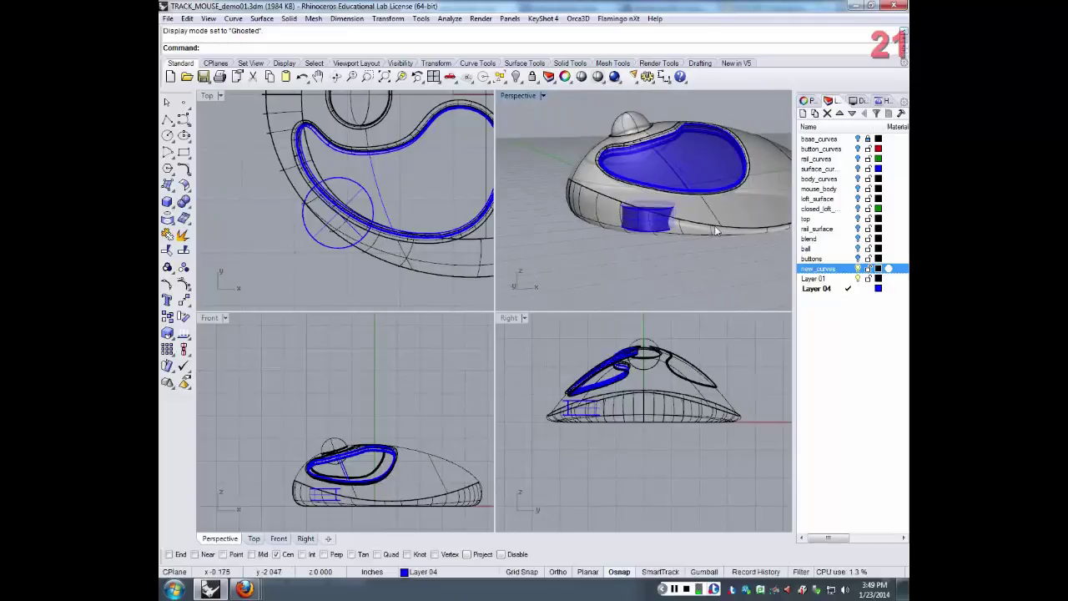
- Try subtracting the cylinder from the mouse body with BooleanDifference, using DeleteInput=No
{"action": "right_click", "coordinate": [440, 54]}
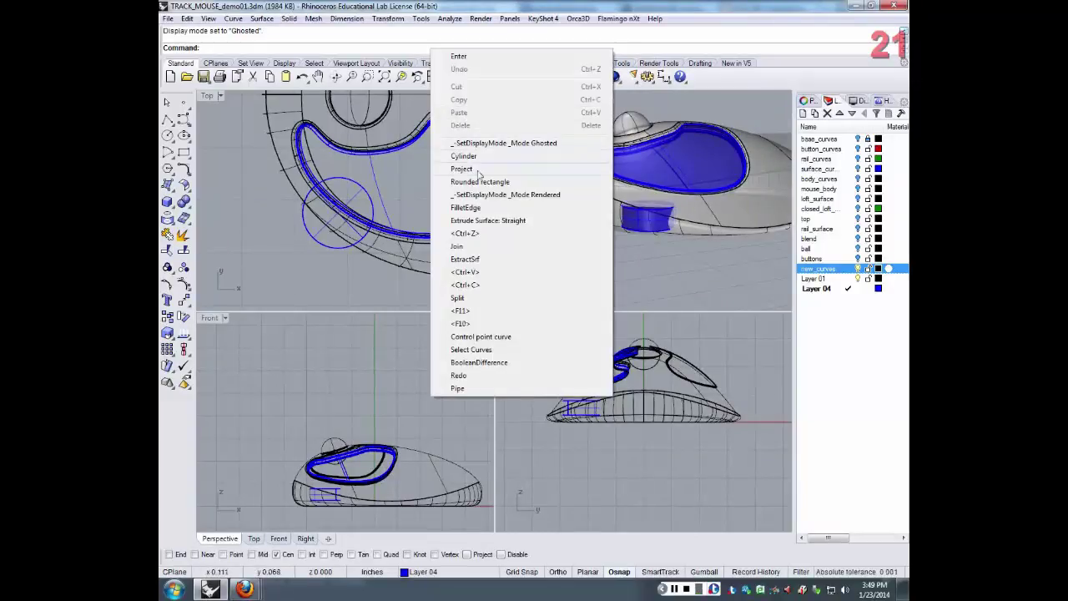
{"action": "left_click", "coordinate": [479, 362]}
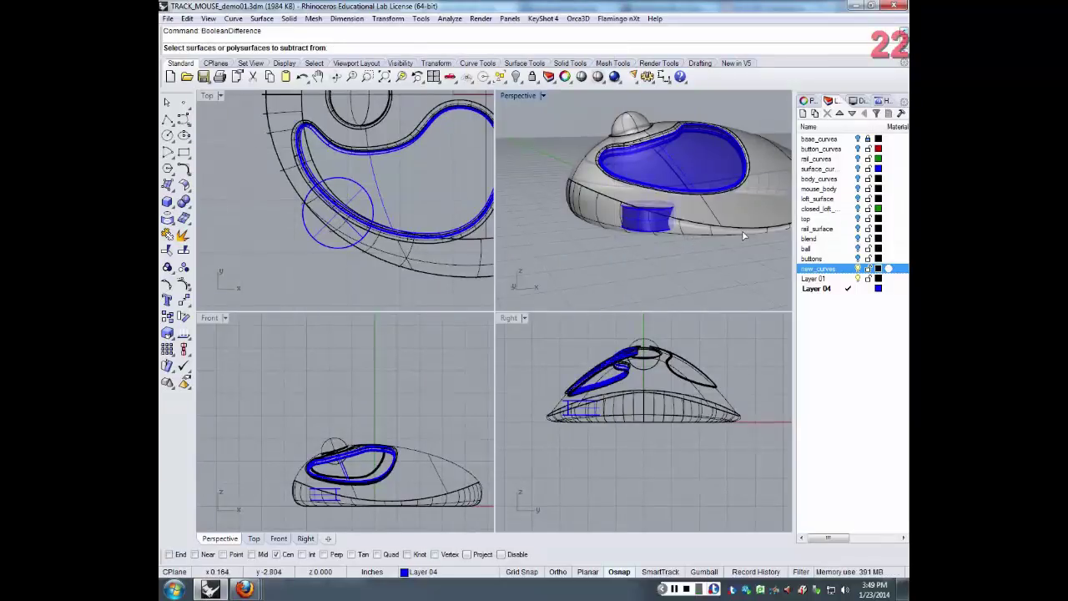
{"action": "left_click", "coordinate": [716, 237]}
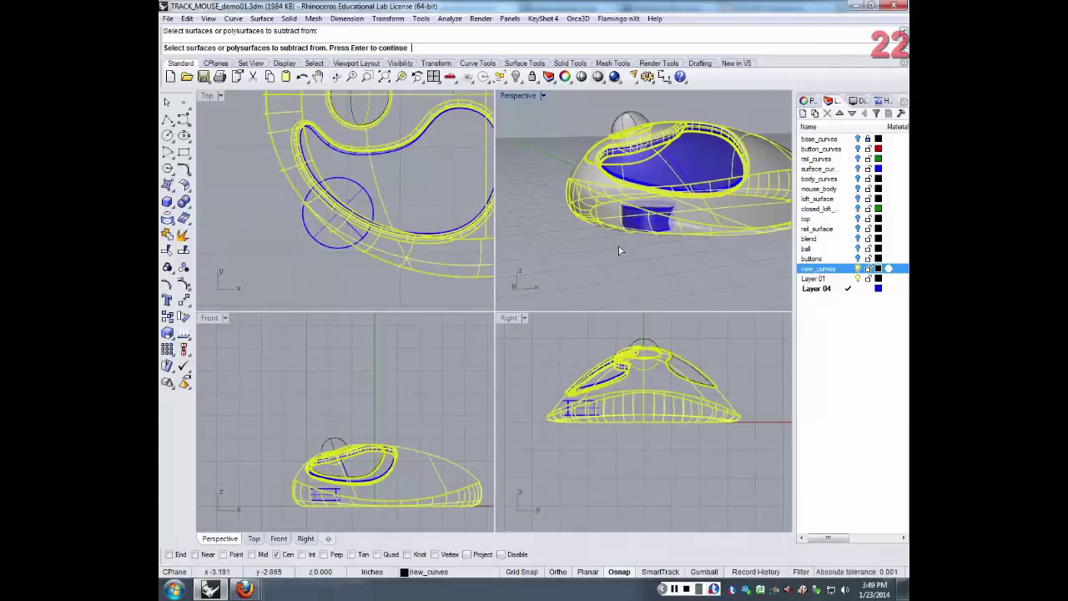
{"action": "key", "text": "Return"}
{"action": "left_click", "coordinate": [646, 221]}
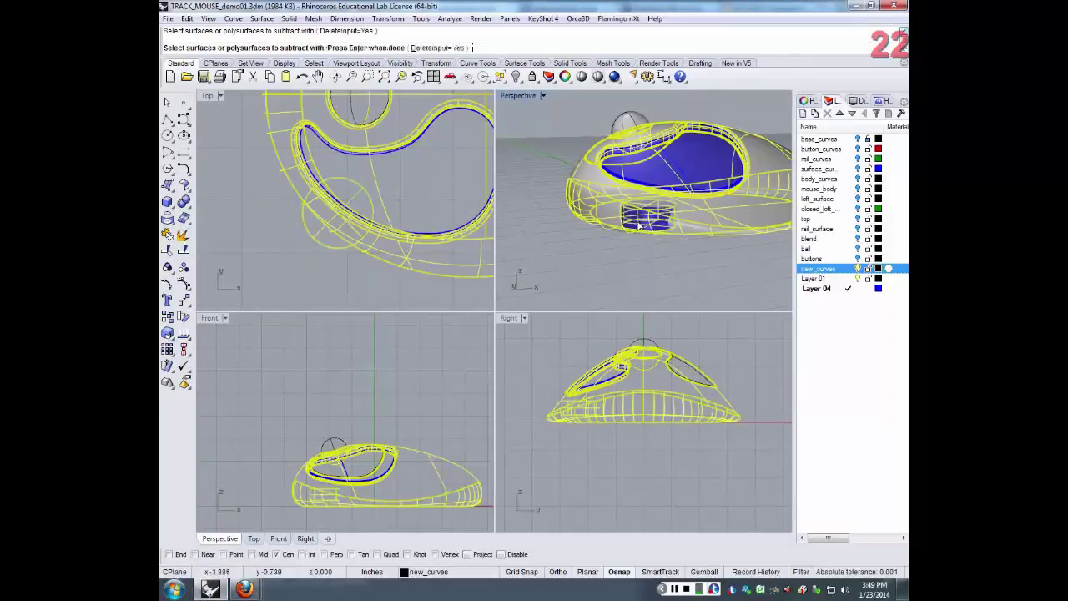
{"action": "left_click", "coordinate": [439, 48]}
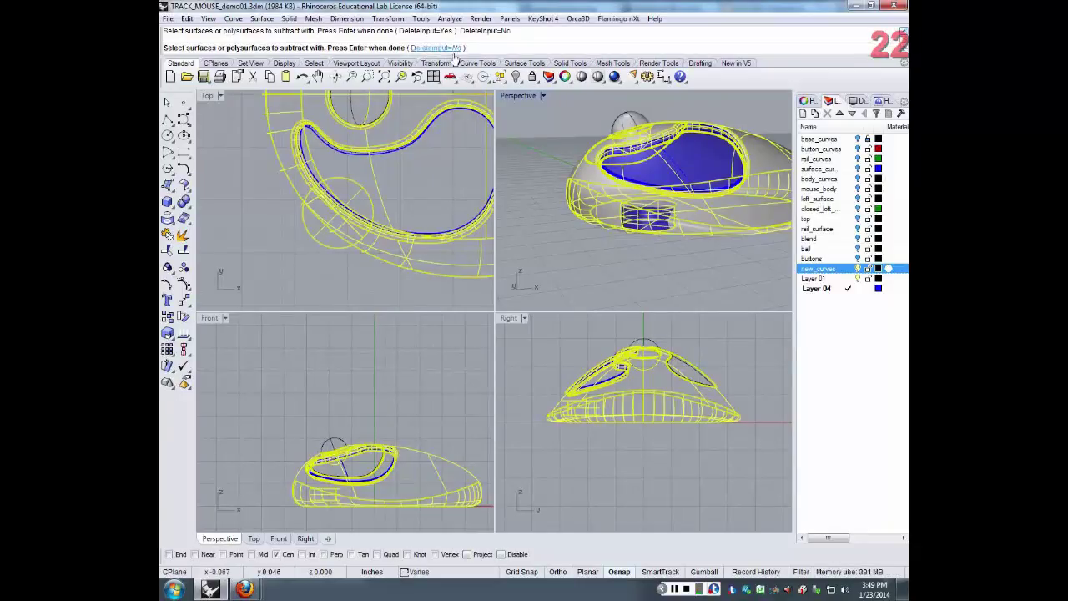
{"action": "key", "text": "Return"}
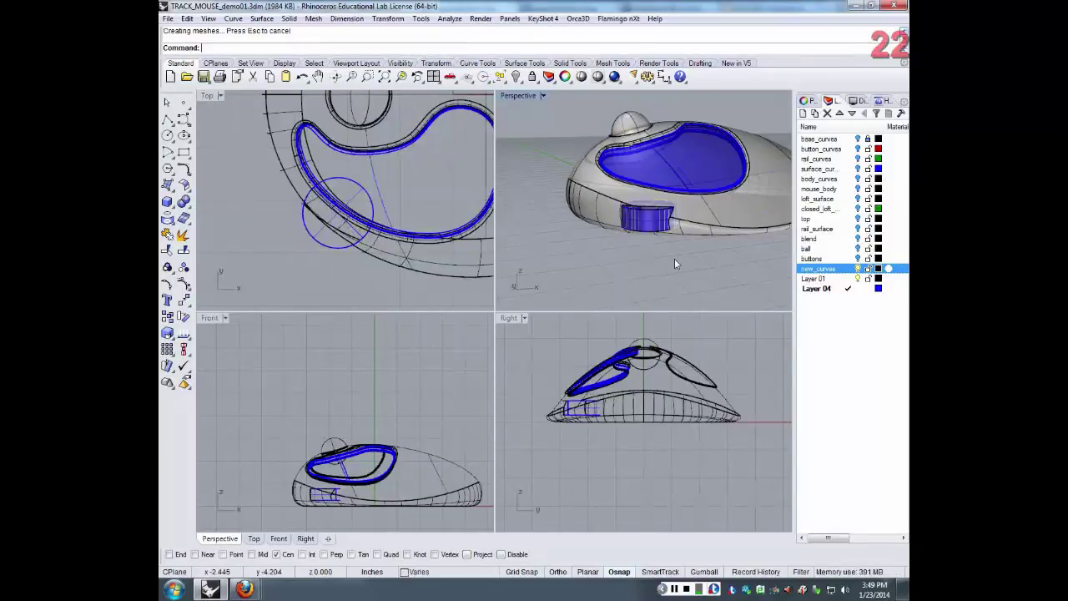
- Undo the Boolean difference and deselect the mouse body
{"action": "right_click_drag", "start_coordinate": [651, 248], "coordinate": [700, 272]}
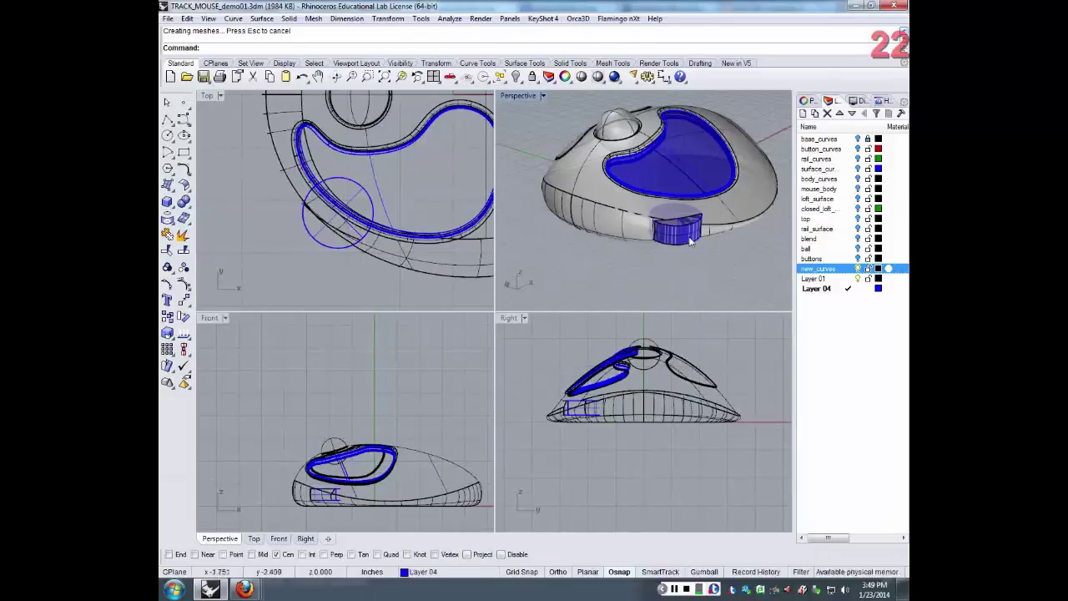
{"action": "left_click", "coordinate": [690, 240]}
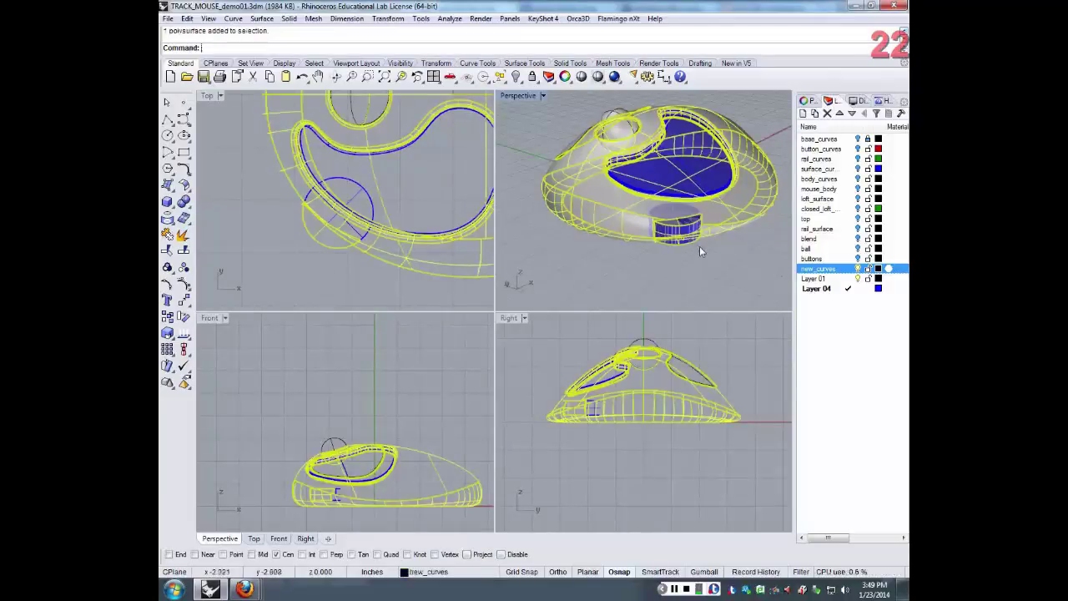
{"action": "key", "text": "ctrl+z"}
{"action": "scroll", "coordinate": [698, 246], "scroll_direction": "up", "scroll_amount": 4}
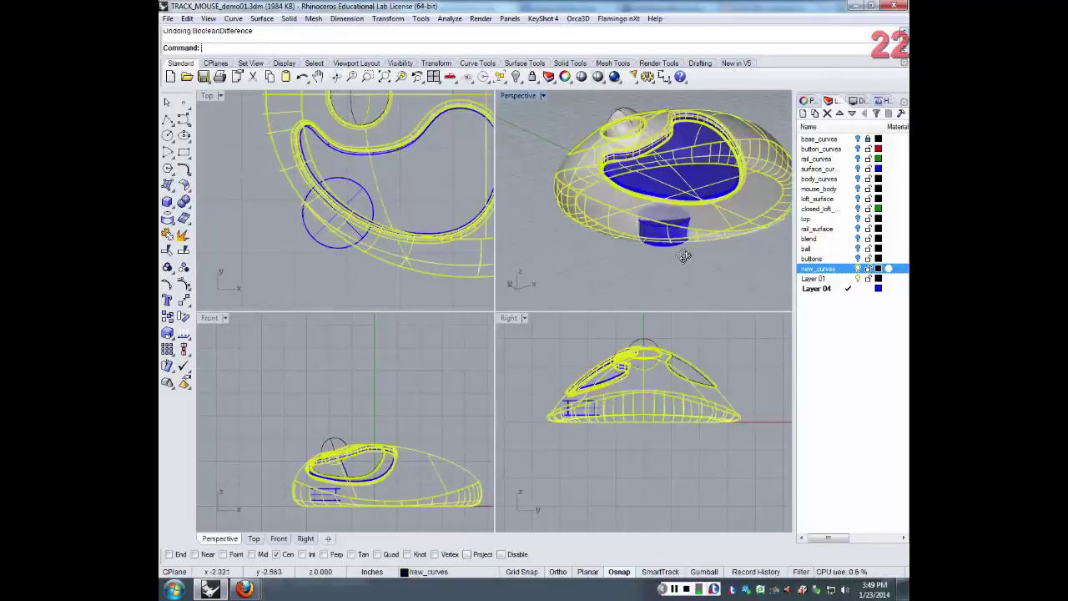
{"action": "key", "text": "Escape"}
- Duplicate the cylinder in place by copying and pasting it
{"action": "left_click", "coordinate": [641, 234]}
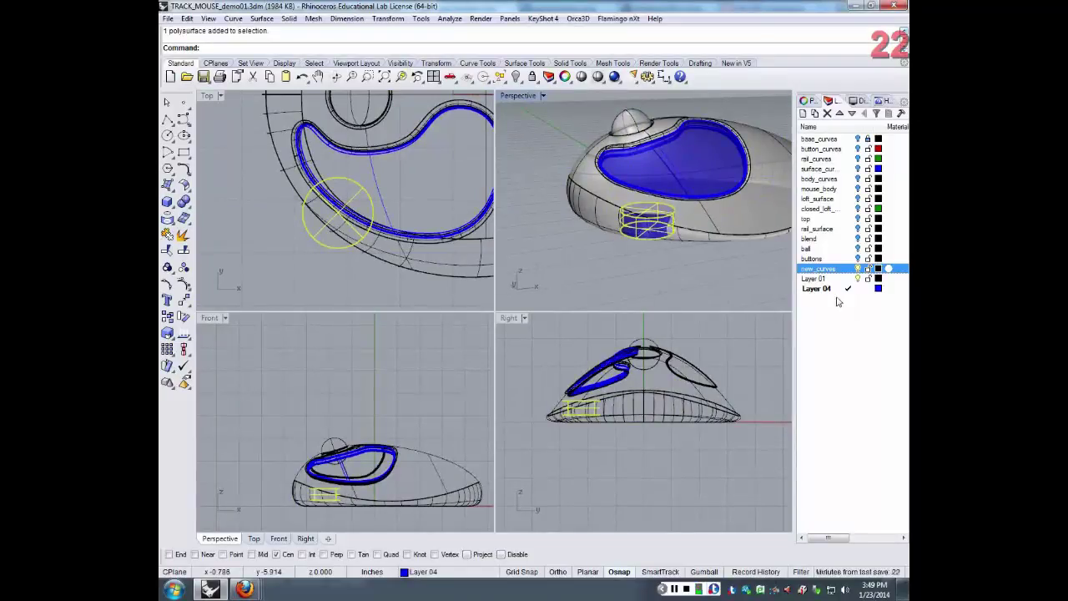
{"action": "key", "text": "ctrl+c"}
{"action": "key", "text": "ctrl+v"}
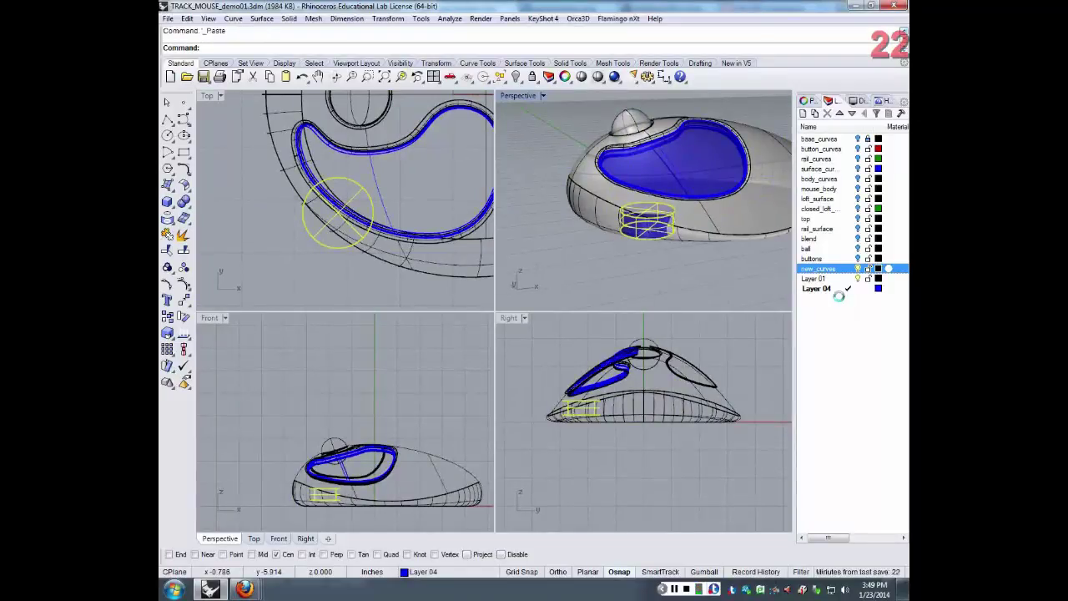
- Create a new layer, move the duplicate cylinder onto it, hide that layer and clear the selection
{"action": "left_click", "coordinate": [803, 112]}
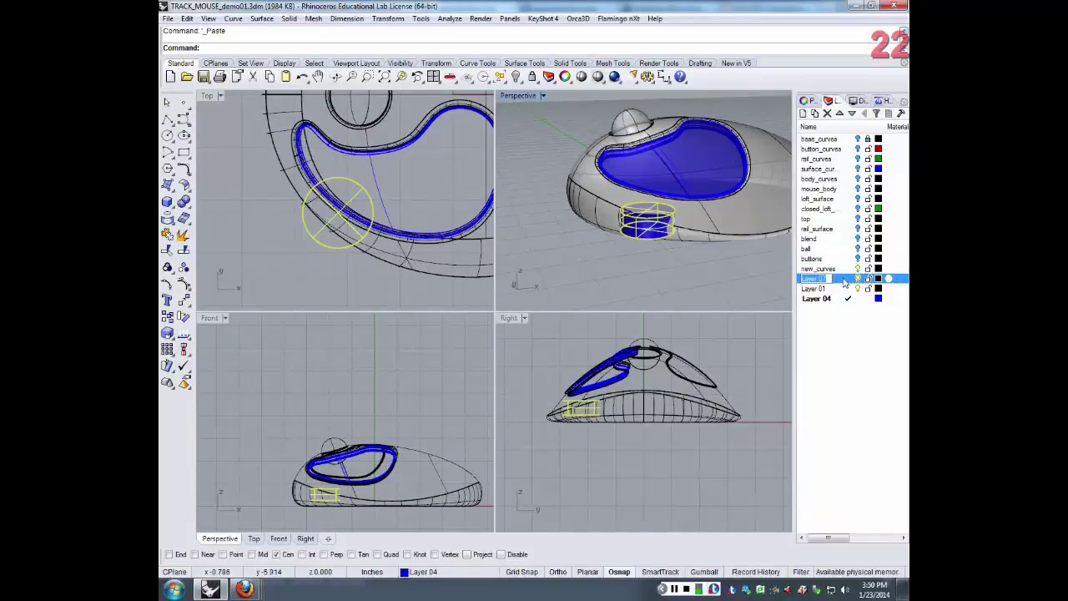
{"action": "right_click", "coordinate": [844, 282]}
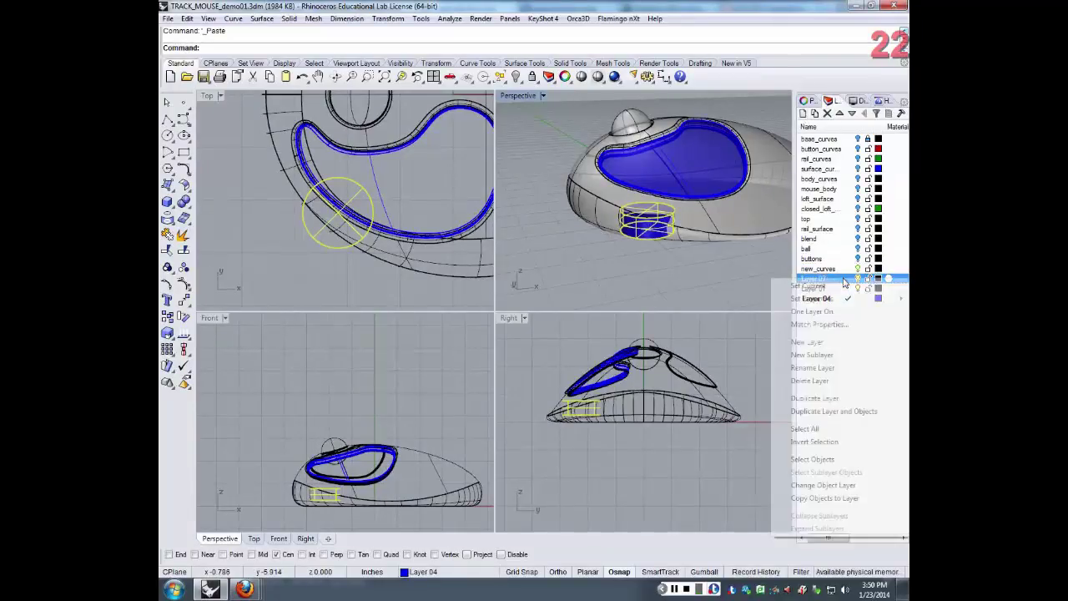
{"action": "left_click", "coordinate": [844, 486]}
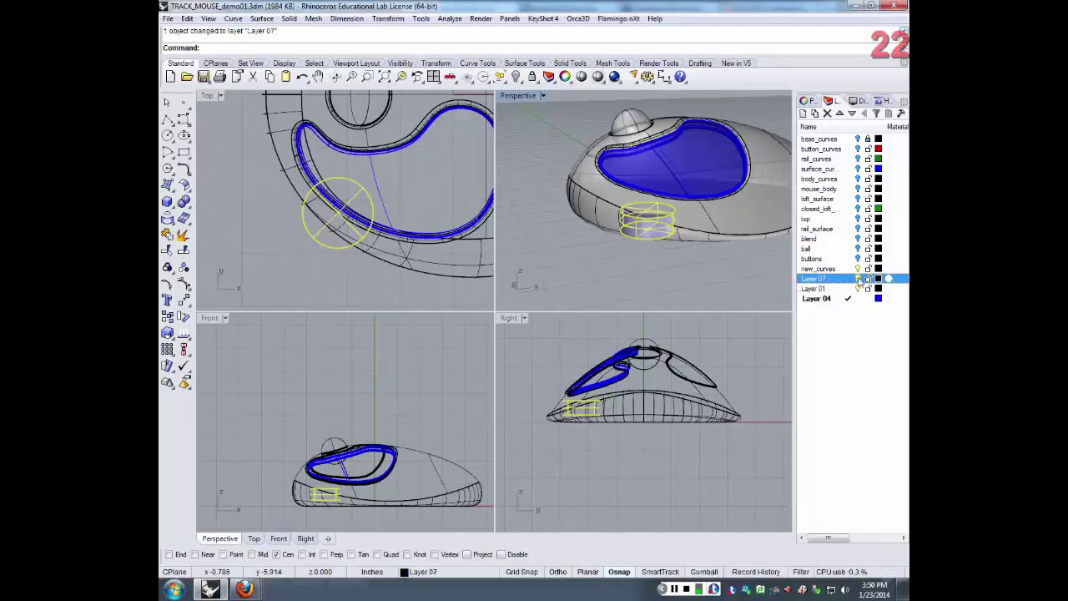
{"action": "key", "text": "Escape"}
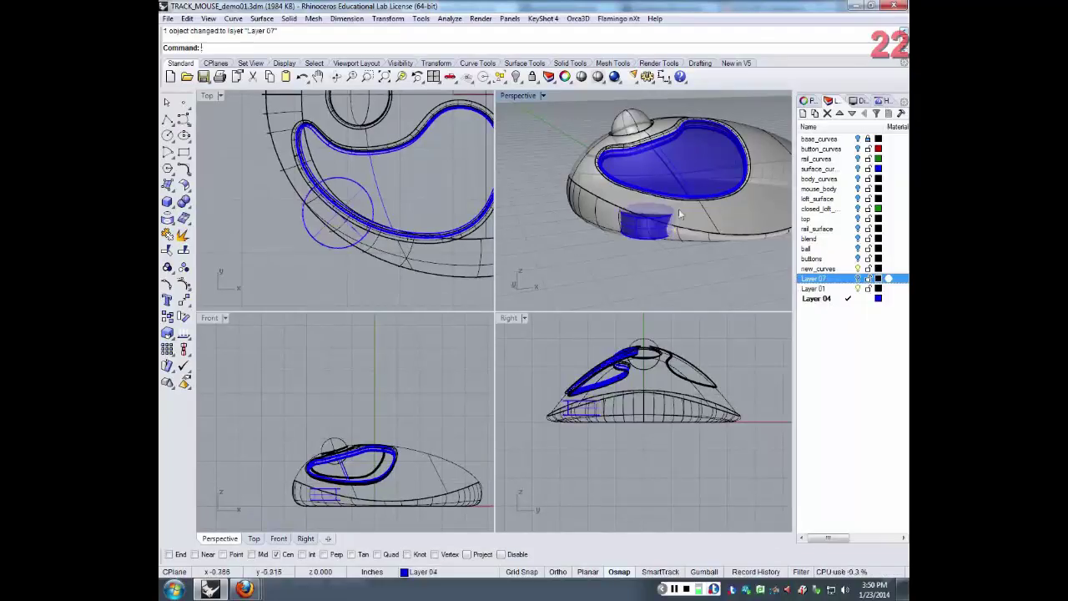
- Try subtracting the remaining blue cylinder from the mouse body with BooleanDifference and inspect the cut
{"action": "right_click", "coordinate": [428, 47]}
{"action": "left_click", "coordinate": [509, 184]}
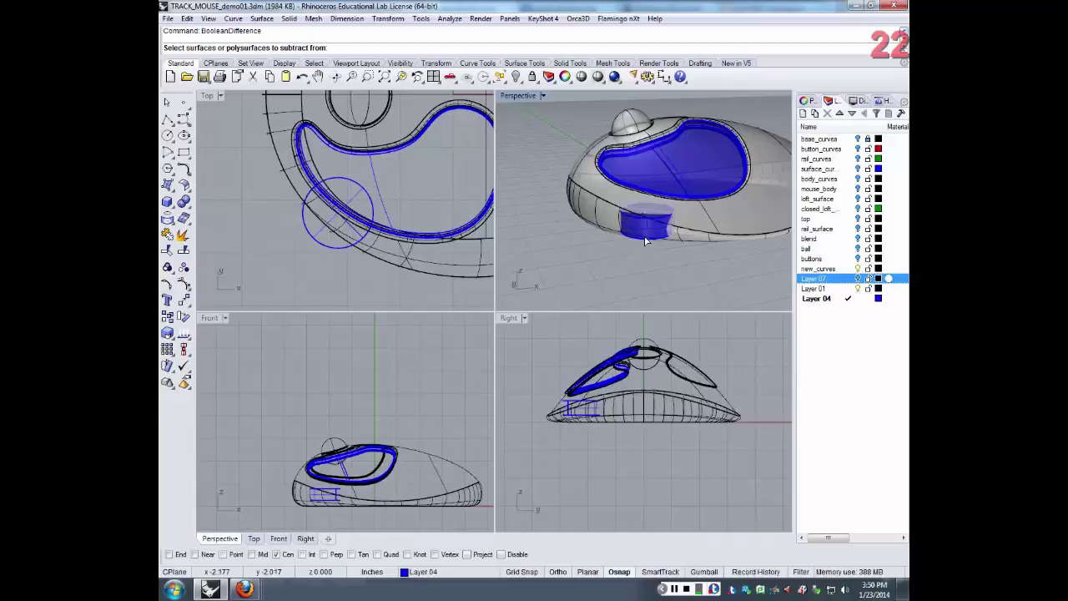
{"action": "left_click", "coordinate": [700, 233]}
{"action": "key", "text": "Return"}
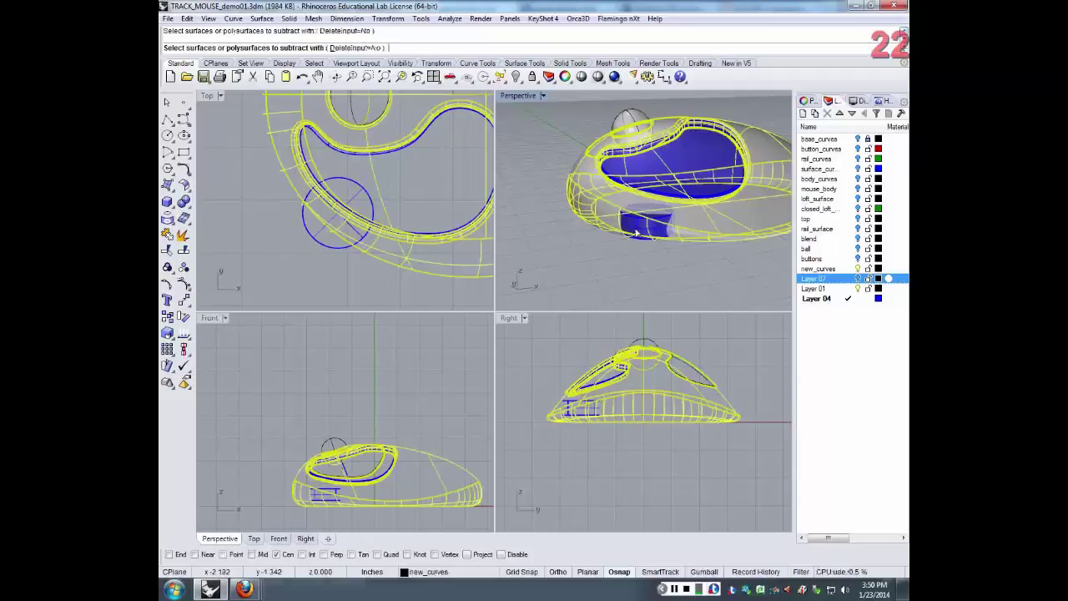
{"action": "left_click", "coordinate": [647, 237]}
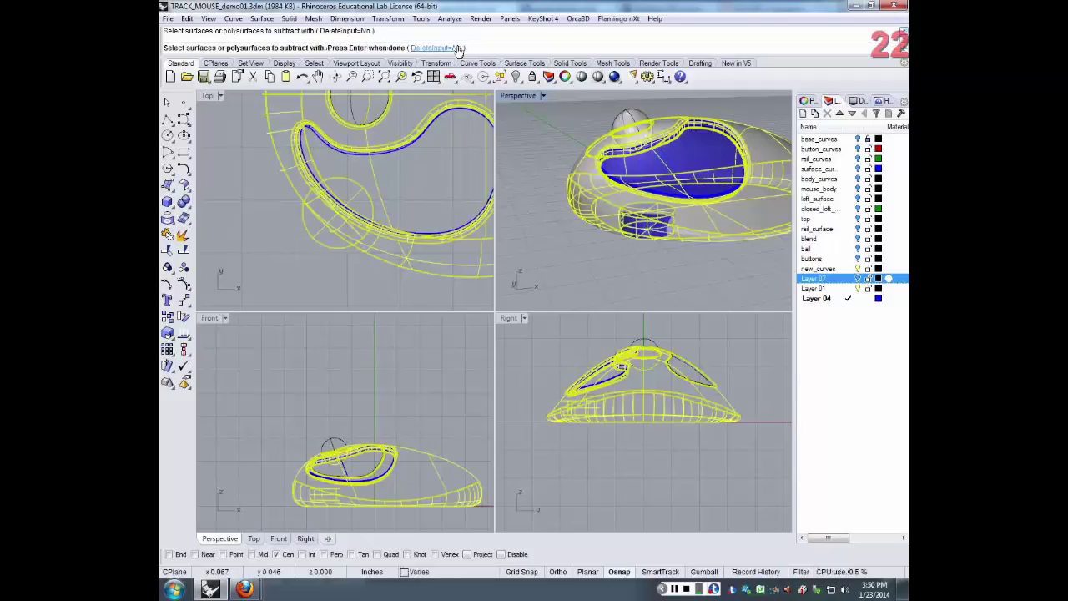
{"action": "key", "text": "Return"}
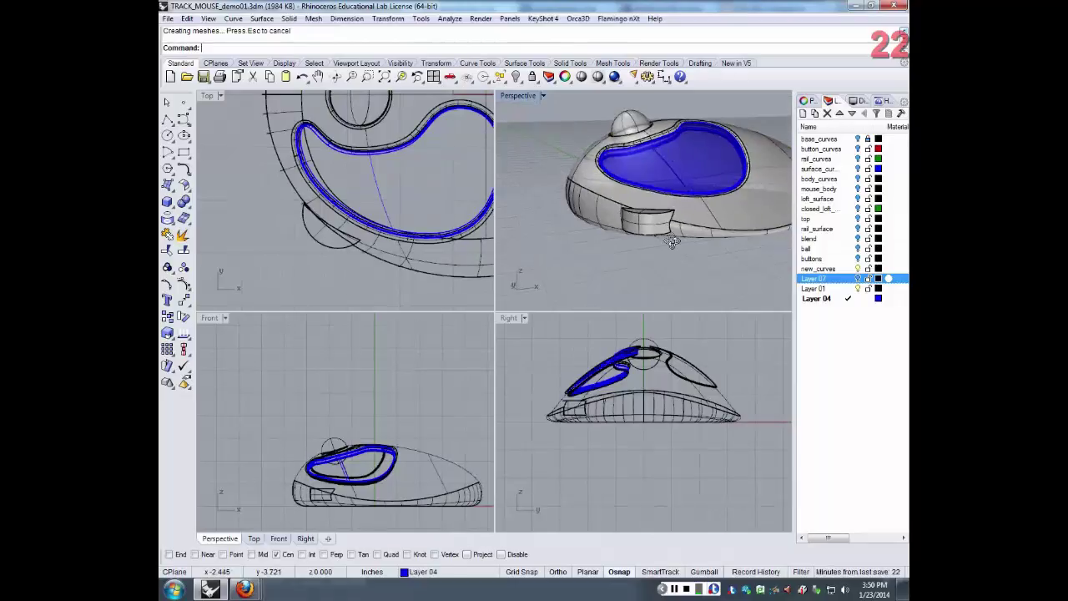
{"action": "right_click_drag", "start_coordinate": [672, 242], "coordinate": [691, 225]}
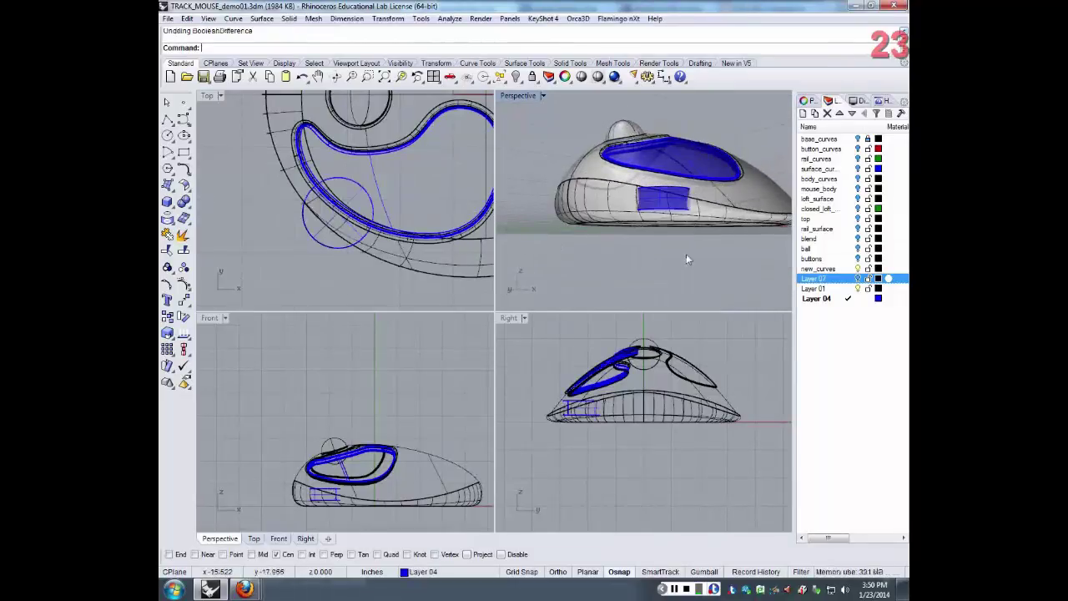
- Cut the blue cylinder out of the mouse body with Boolean2Objects, accepting the result that leaves a recess in the side
{"action": "right_click_drag", "start_coordinate": [686, 253], "coordinate": [646, 236]}
{"action": "left_click", "coordinate": [644, 234]}
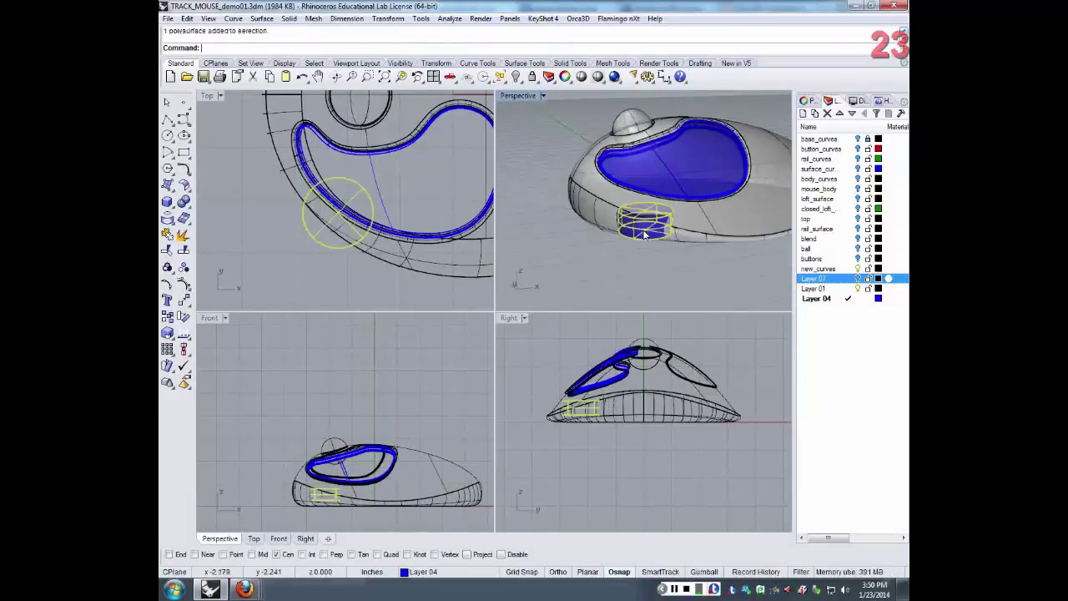
{"action": "left_click", "coordinate": [643, 234]}
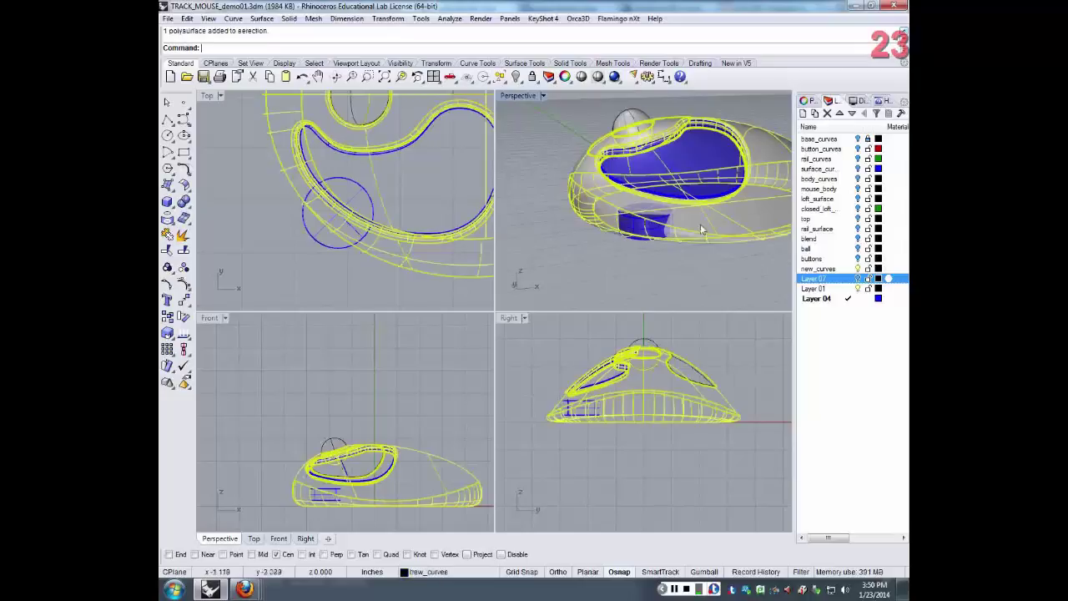
{"action": "left_click", "coordinate": [636, 234], "text": "shift"}
{"action": "right_click", "coordinate": [361, 50]}
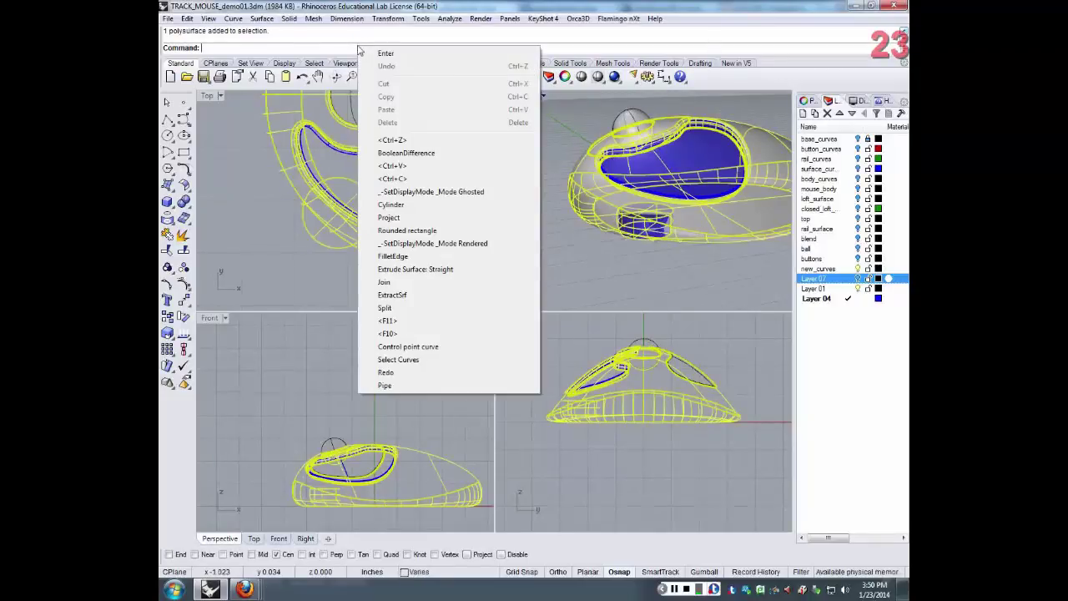
{"action": "left_click", "coordinate": [338, 53]}
{"action": "type", "text": "Bo"}
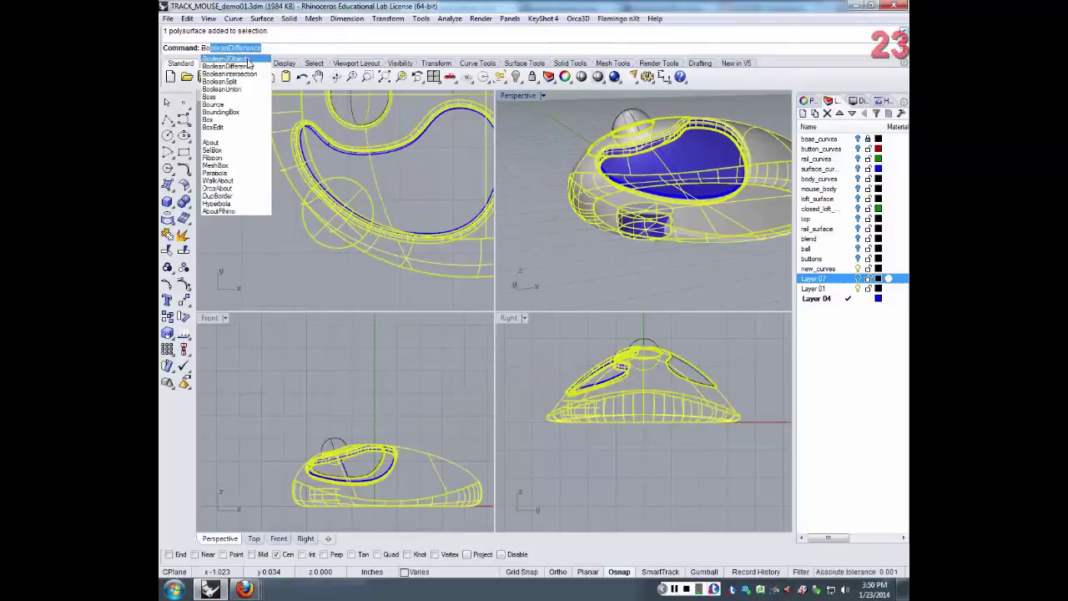
{"action": "left_click", "coordinate": [247, 60]}
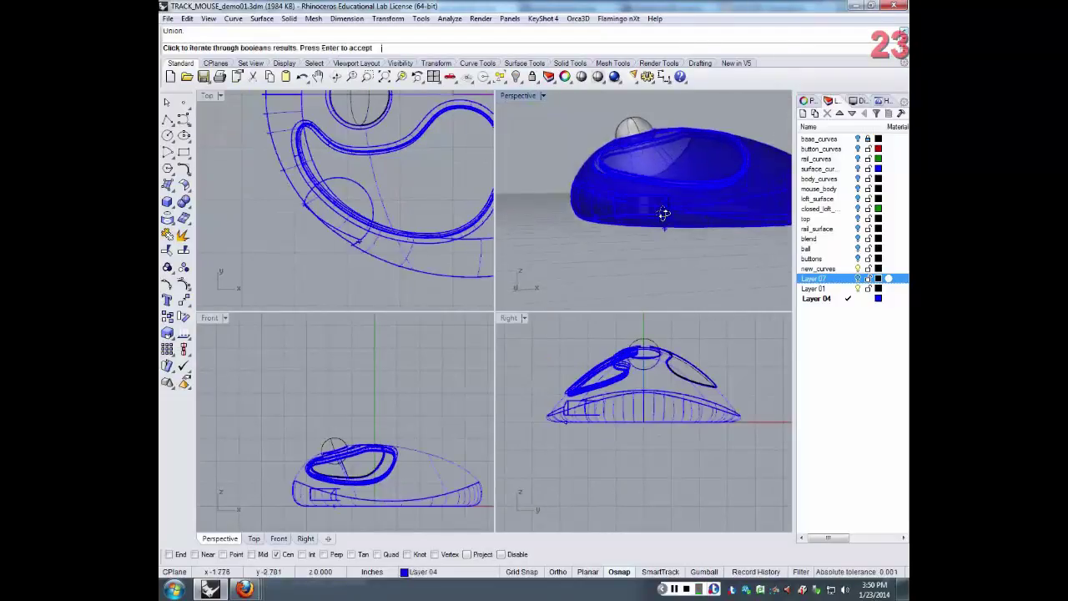
{"action": "scroll", "coordinate": [723, 239], "scroll_direction": "up", "scroll_amount": 2}
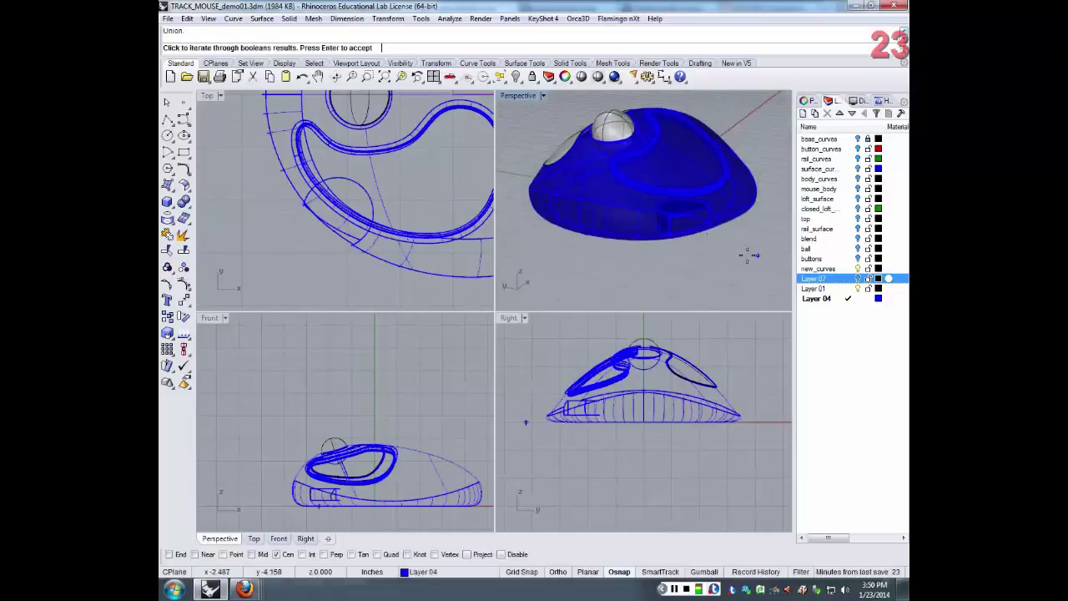
{"action": "scroll", "coordinate": [714, 231], "scroll_direction": "up", "scroll_amount": 3}
{"action": "right_click_drag", "start_coordinate": [713, 231], "coordinate": [634, 200]}
{"action": "key", "text": "Return"}
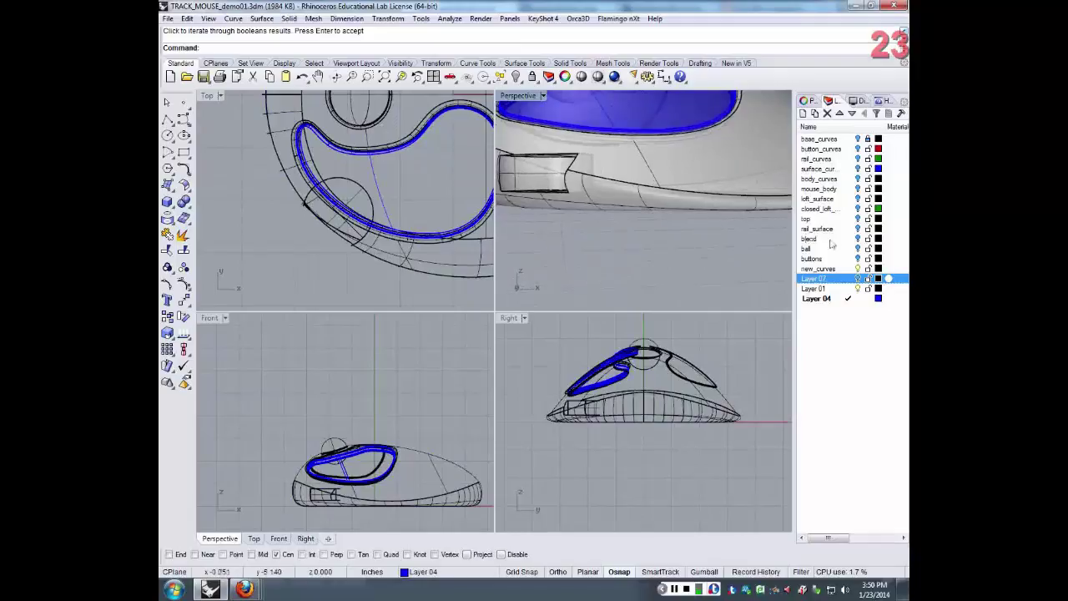
- Show Layer 07 to check the duplicate cylinder against the recess, hide the layer again and inspect the opening
{"action": "left_click", "coordinate": [859, 287]}
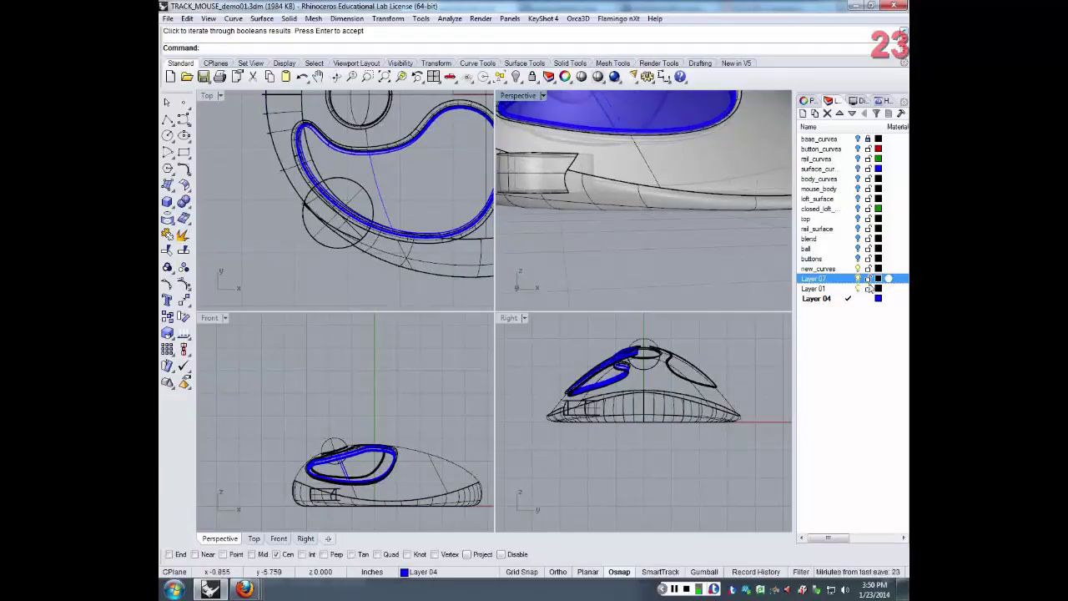
{"action": "left_click", "coordinate": [859, 279]}
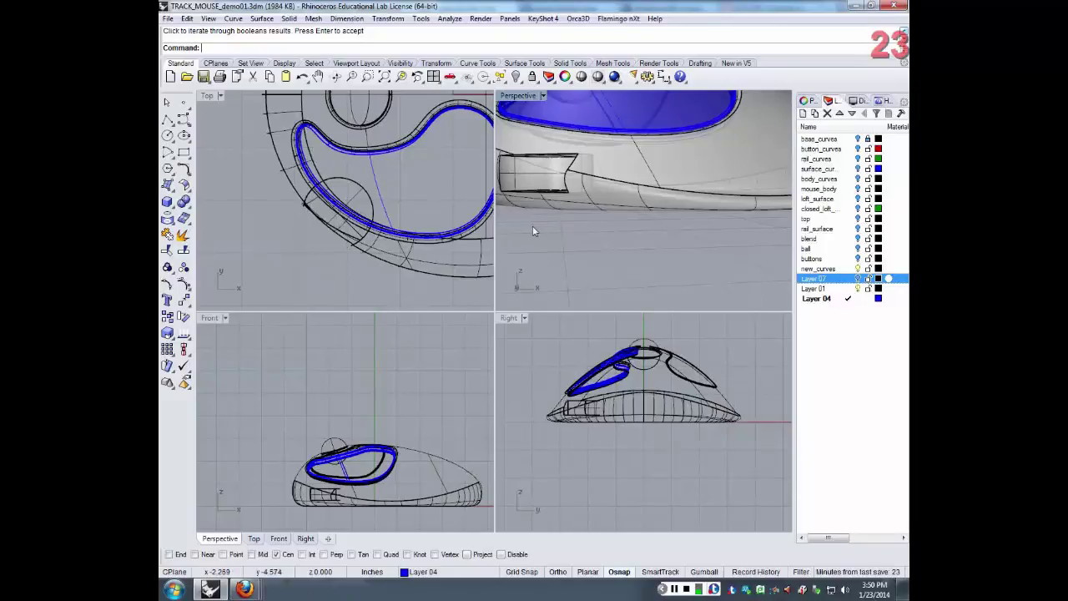
{"action": "right_click_drag", "start_coordinate": [532, 225], "coordinate": [632, 223]}
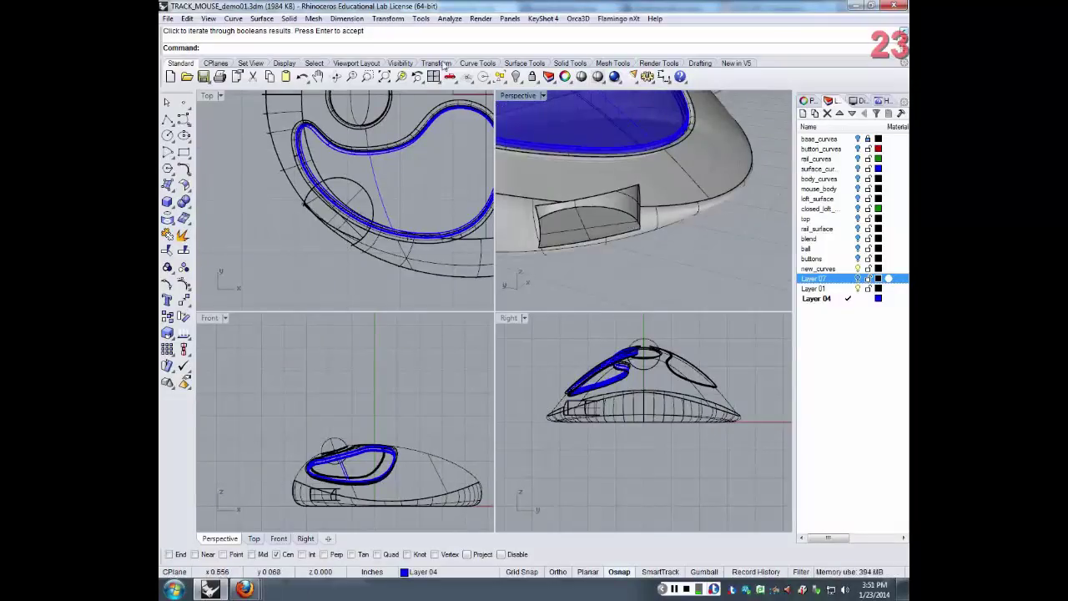
- Preview a FilletEdge with a 0.05 radius on all the outer rim edges of the side recess
{"action": "type", "text": "FilletEdge"}
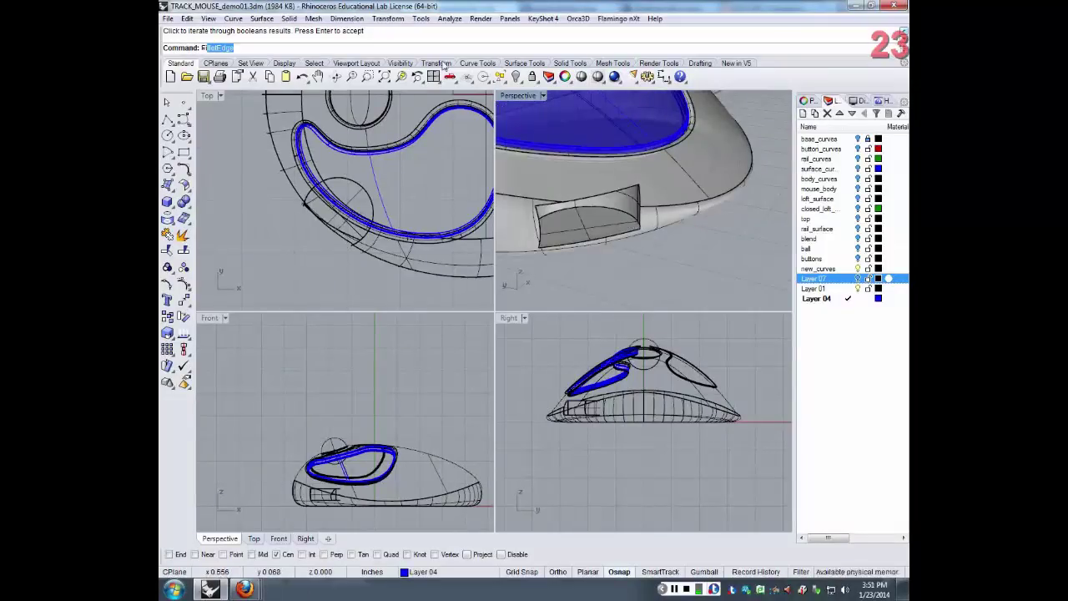
{"action": "key", "text": "Return"}
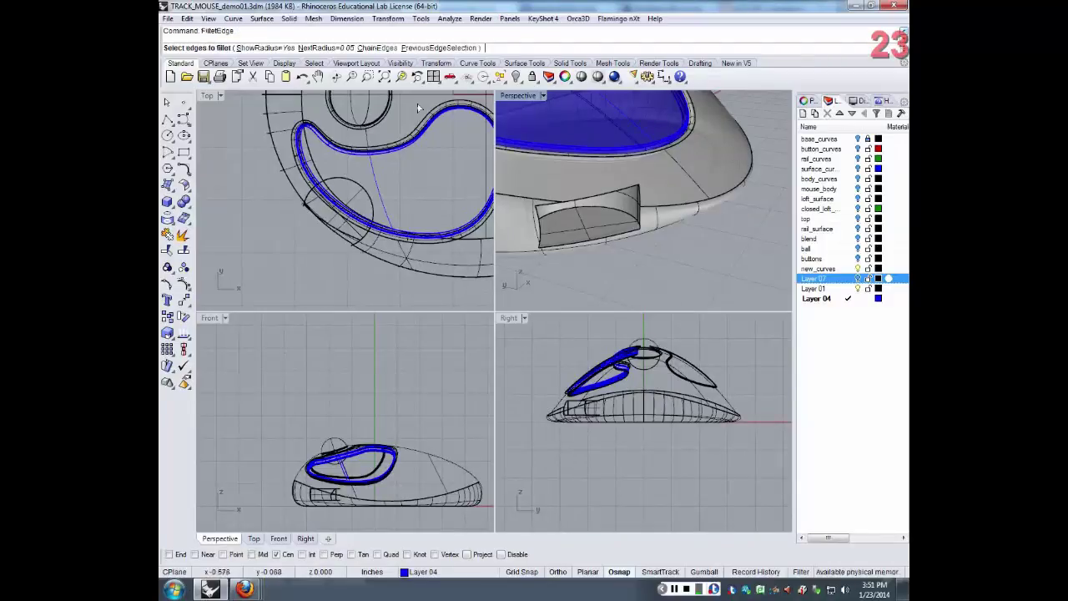
{"action": "left_click", "coordinate": [616, 193]}
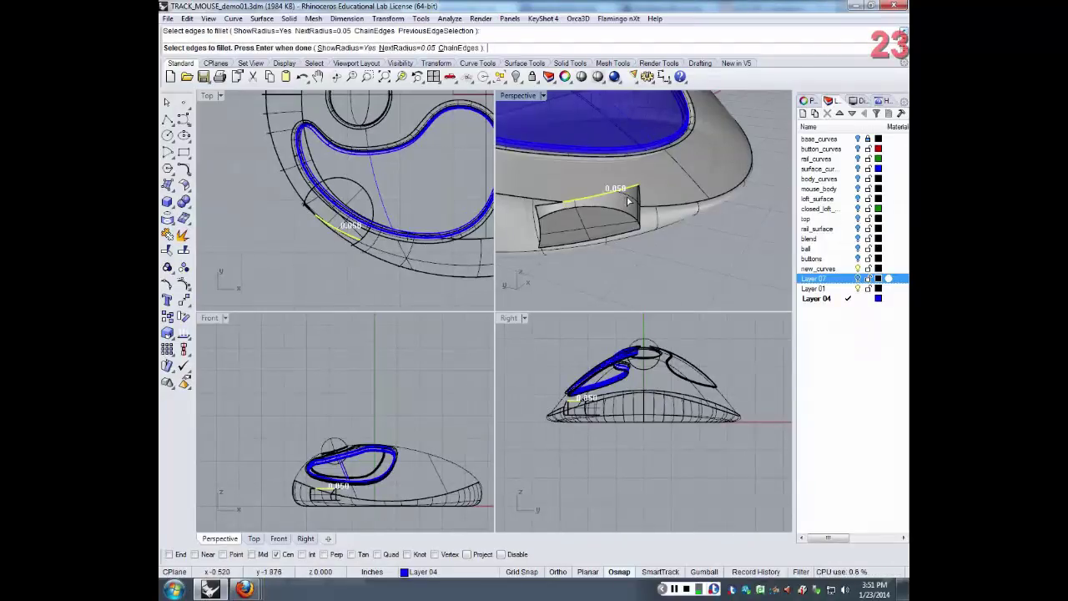
{"action": "scroll", "coordinate": [631, 201], "scroll_direction": "up", "scroll_amount": 3}
{"action": "double_click", "coordinate": [521, 96]}
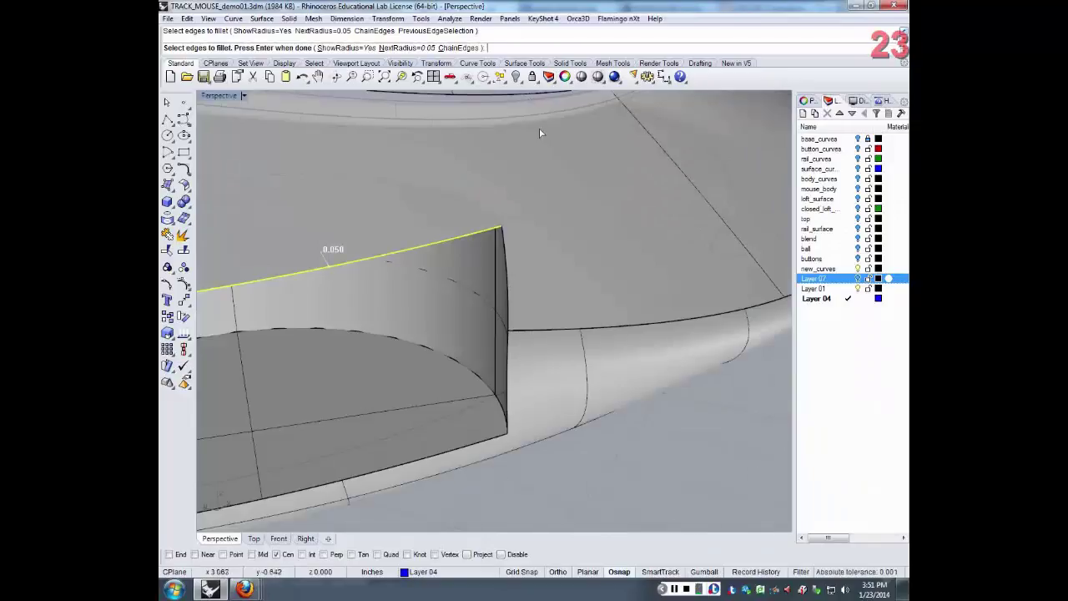
{"action": "right_click_drag", "start_coordinate": [539, 128], "coordinate": [600, 208]}
{"action": "left_click", "coordinate": [615, 200]}
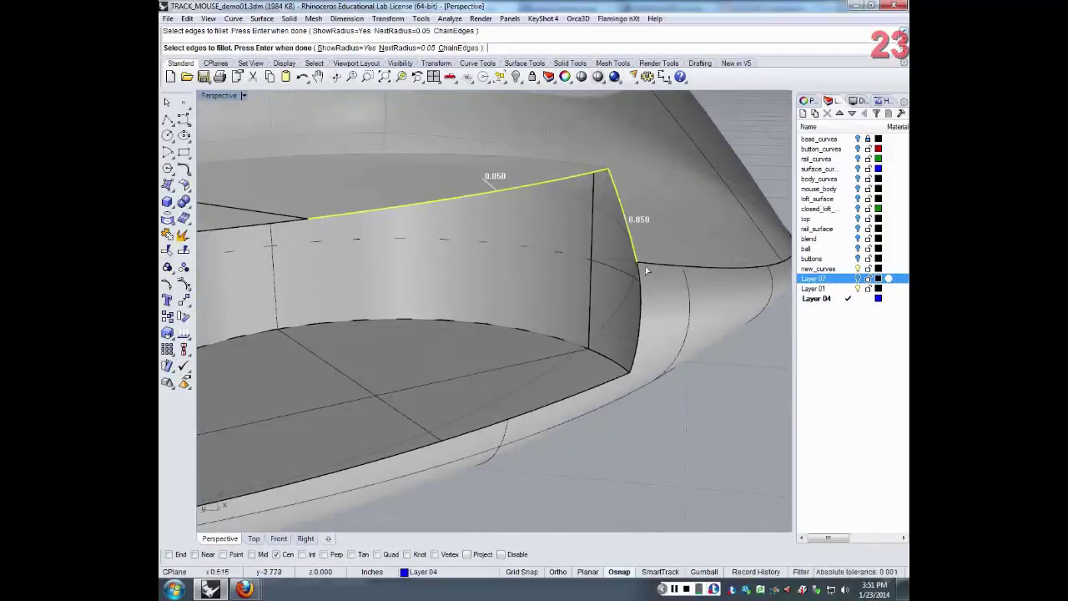
{"action": "left_click", "coordinate": [640, 316]}
{"action": "left_click", "coordinate": [617, 380]}
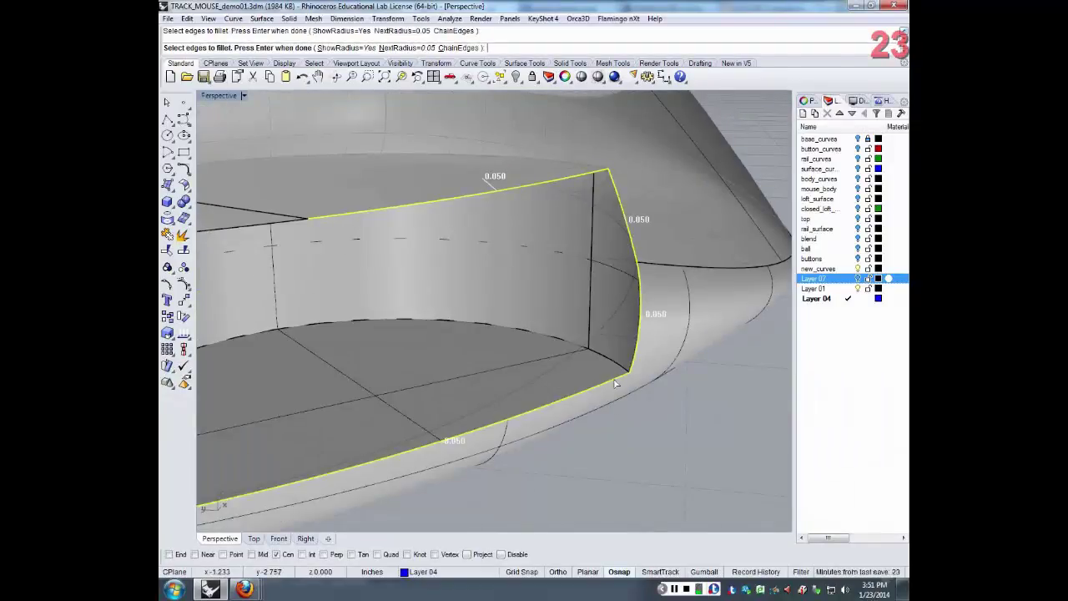
{"action": "scroll", "coordinate": [584, 383], "scroll_direction": "down", "scroll_amount": 4}
{"action": "left_click", "coordinate": [445, 389]}
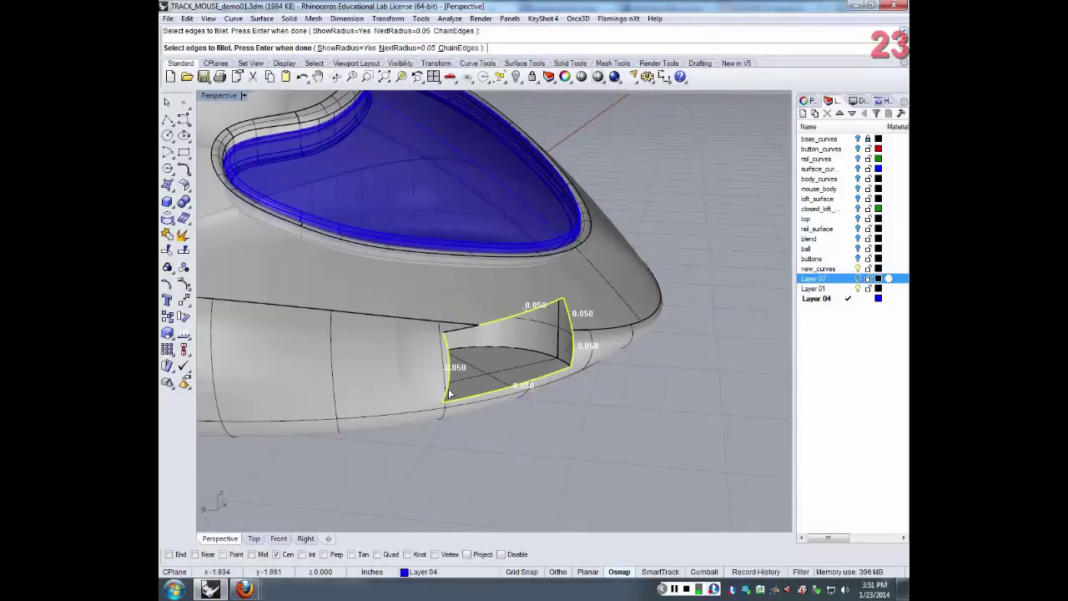
{"action": "left_click", "coordinate": [461, 332]}
{"action": "key", "text": "Return"}
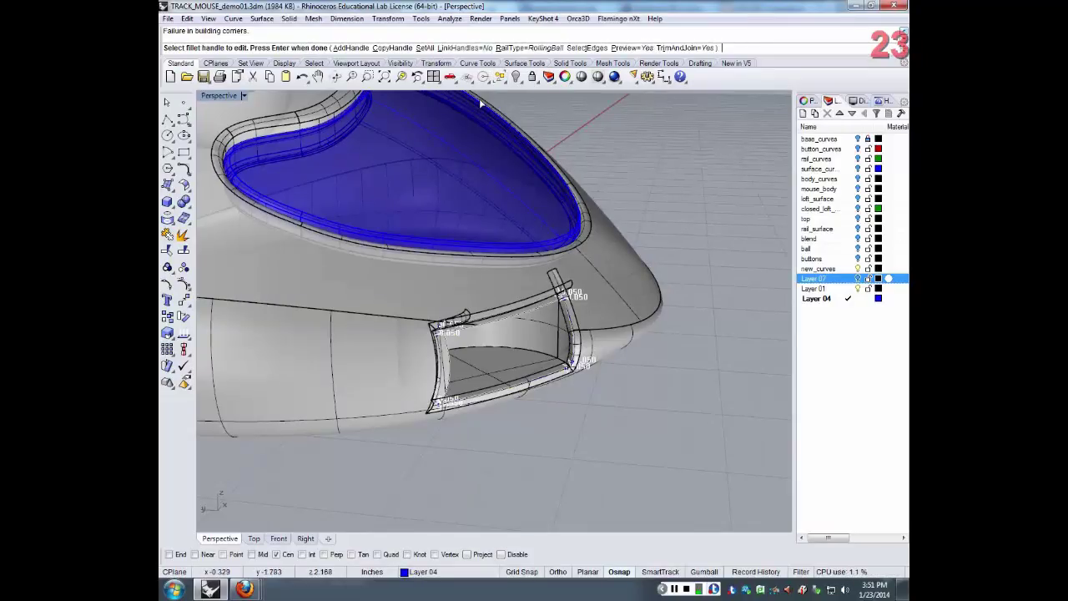
- Set the radius of all fillet handles on the recess rim to 0.02 and inspect the preview
{"action": "left_click", "coordinate": [425, 48]}
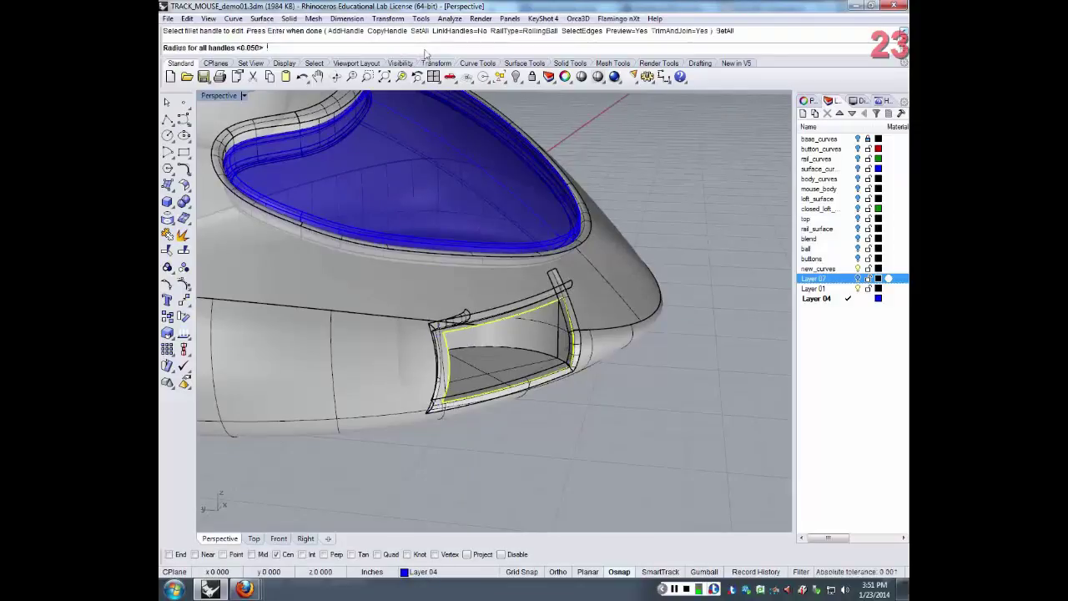
{"action": "type", "text": "02"}
{"action": "key", "text": "Return"}
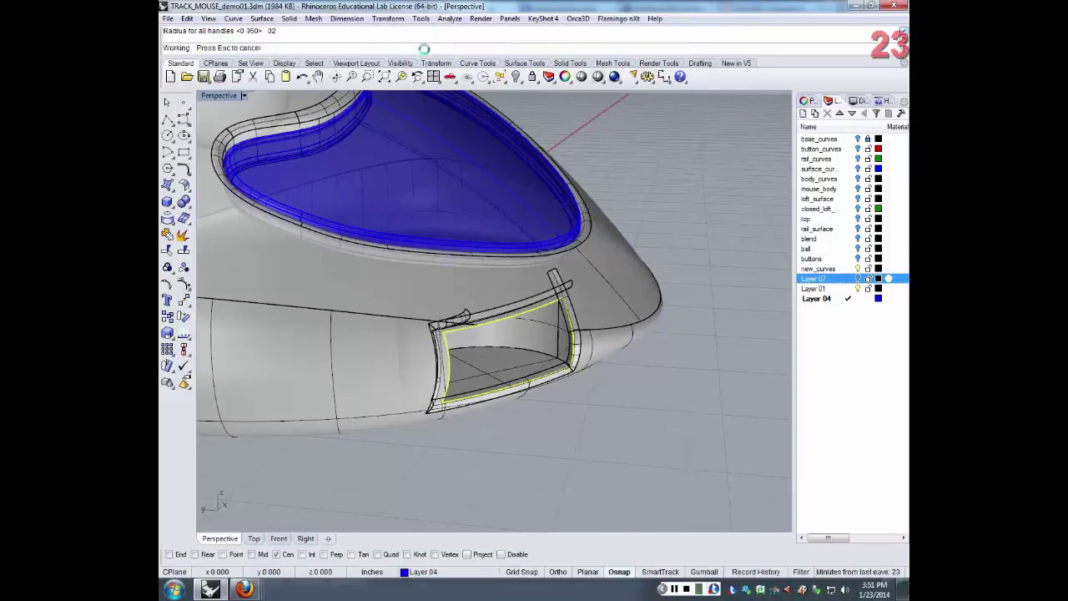
{"action": "scroll", "coordinate": [484, 319], "scroll_direction": "up", "scroll_amount": 5}
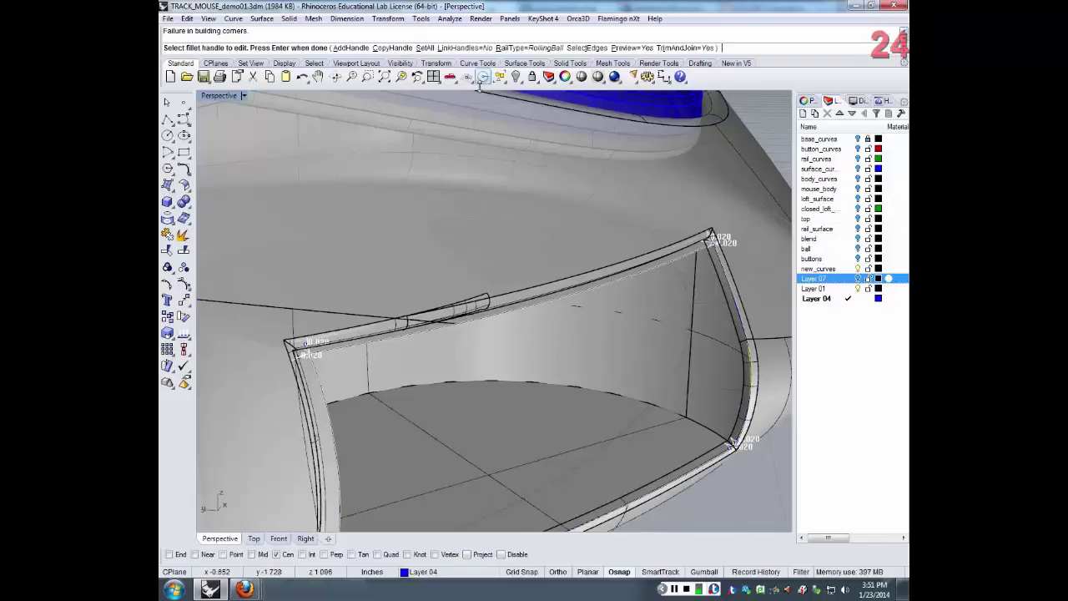
- Set the radius of all fillet handles to 0.01 and examine the preview along the recess rim and corners
{"action": "left_click", "coordinate": [425, 47]}
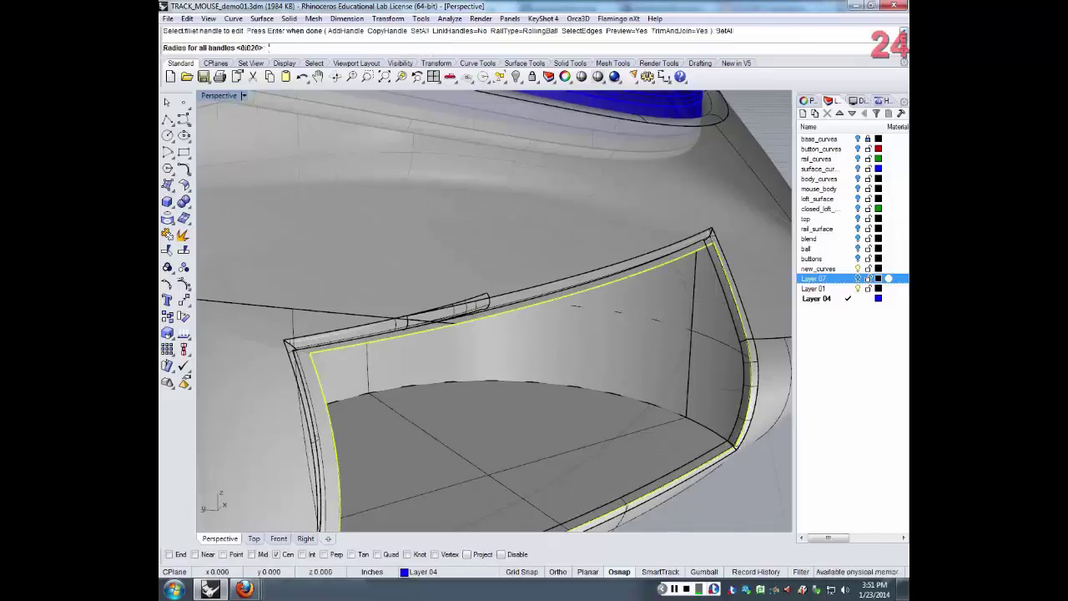
{"action": "type", "text": ".01"}
{"action": "key", "text": "Return"}
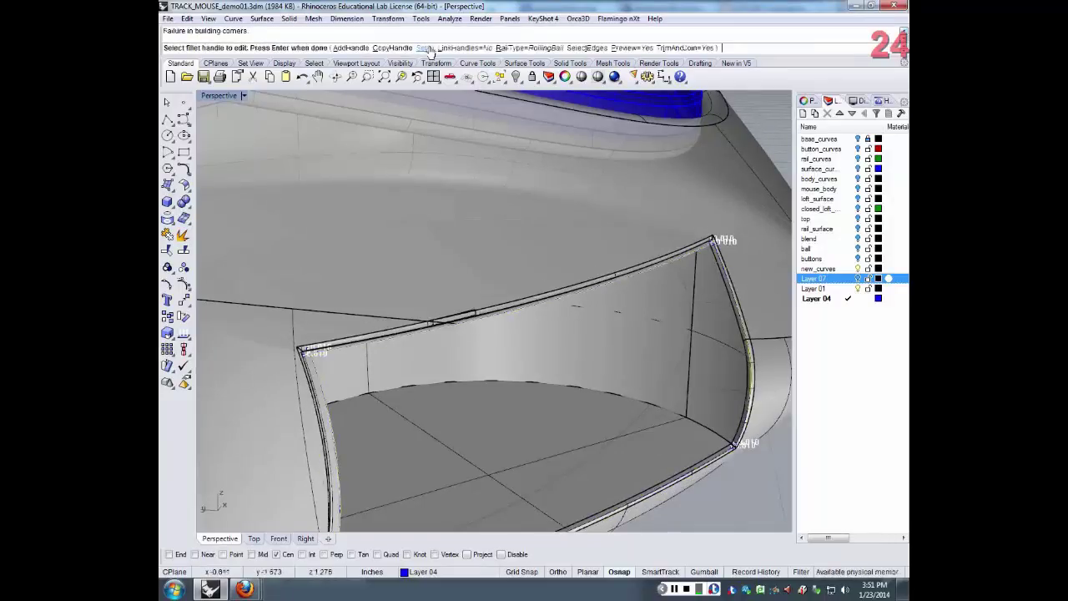
{"action": "scroll", "coordinate": [512, 322], "scroll_direction": "up", "scroll_amount": 5}
{"action": "scroll", "coordinate": [513, 320], "scroll_direction": "down", "scroll_amount": 2}
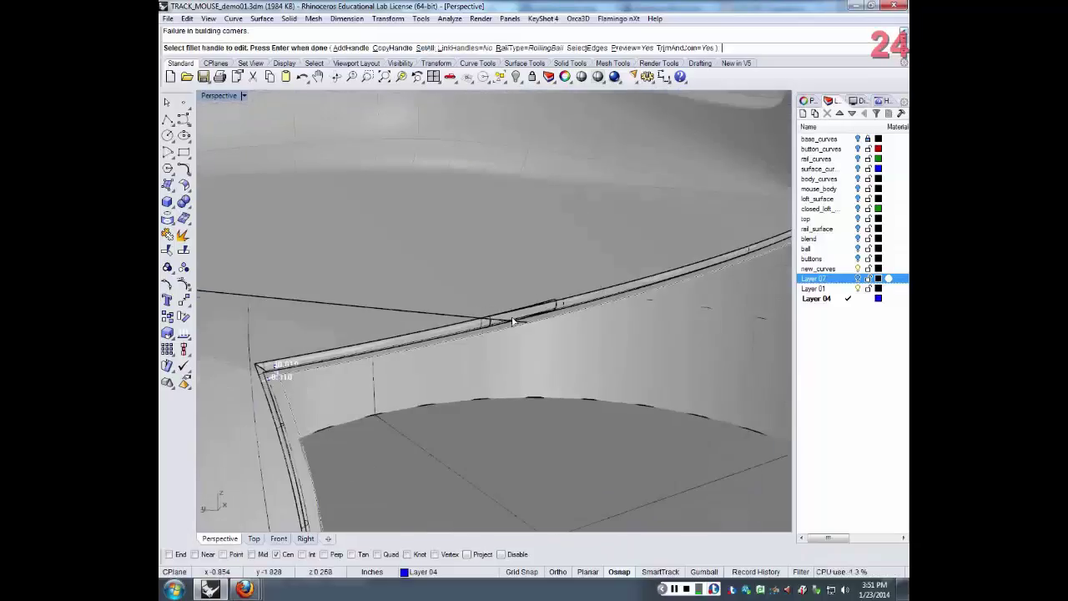
{"action": "scroll", "coordinate": [514, 321], "scroll_direction": "down", "scroll_amount": 2}
{"action": "scroll", "coordinate": [515, 323], "scroll_direction": "down", "scroll_amount": 2}
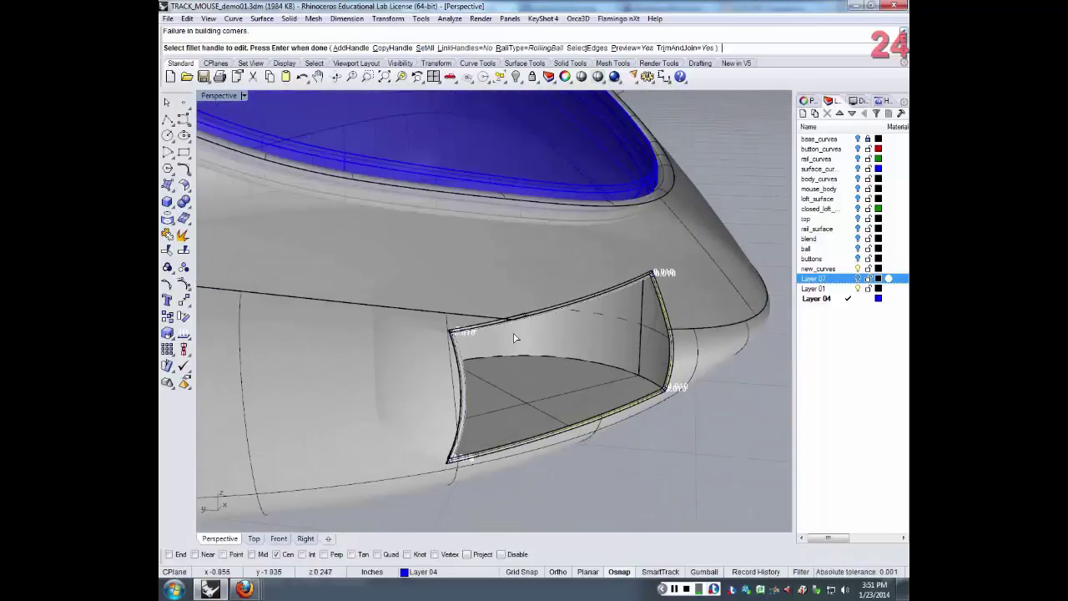
{"action": "right_click_drag", "start_coordinate": [514, 324], "coordinate": [510, 347]}
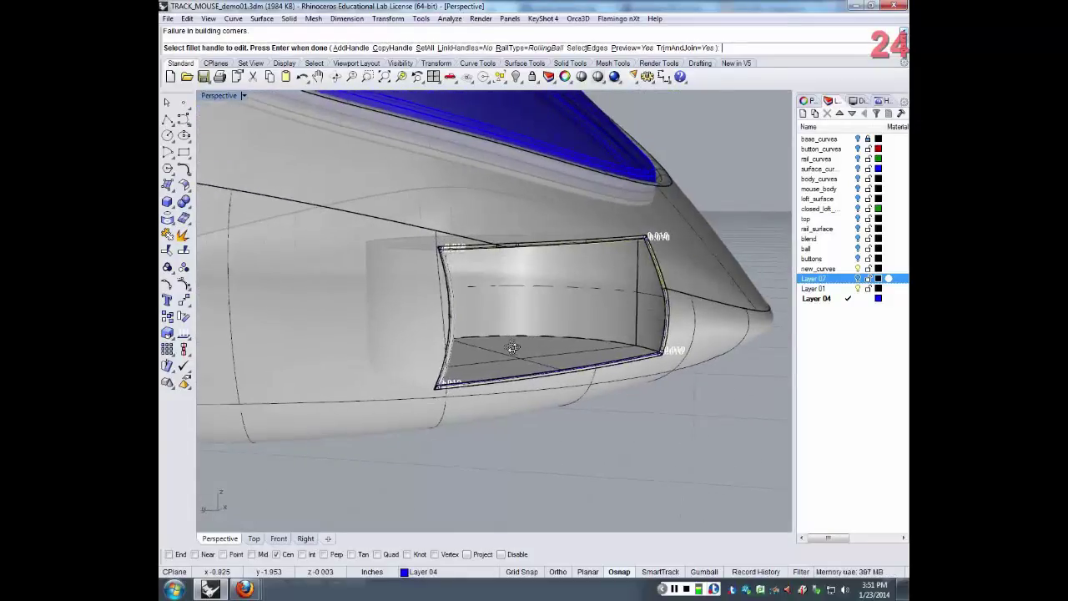
- Set the radius of all fillet handles to 0.007, inspect the rim corners and apply the fillet to the recess
{"action": "left_click", "coordinate": [425, 47]}
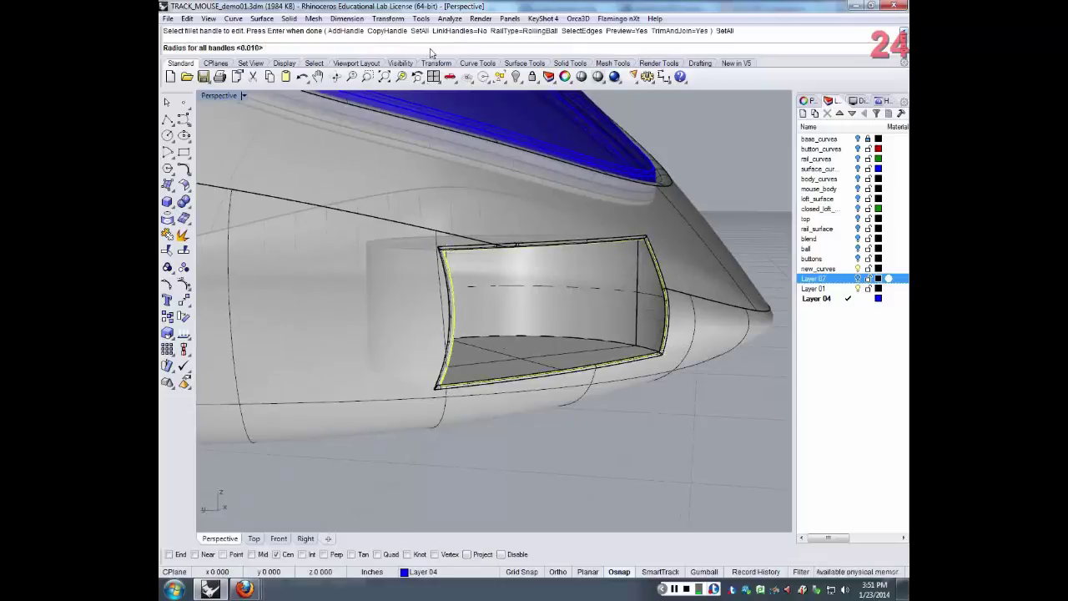
{"action": "type", "text": "0.0"}
{"action": "type", "text": "07"}
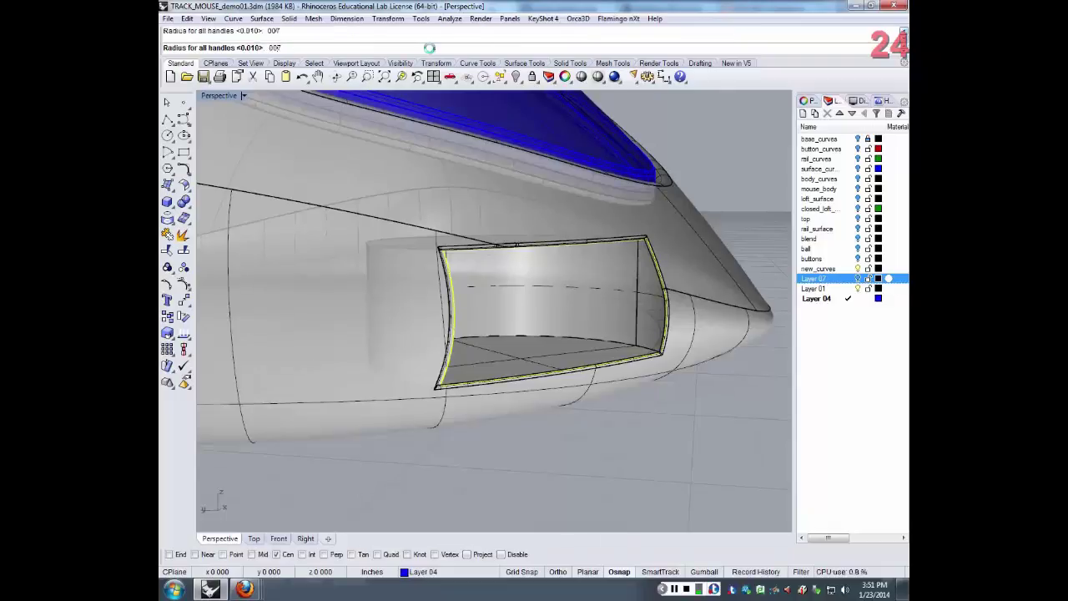
{"action": "key", "text": "Return"}
{"action": "scroll", "coordinate": [639, 247], "scroll_direction": "up", "scroll_amount": 2}
{"action": "scroll", "coordinate": [639, 247], "scroll_direction": "up", "scroll_amount": 3}
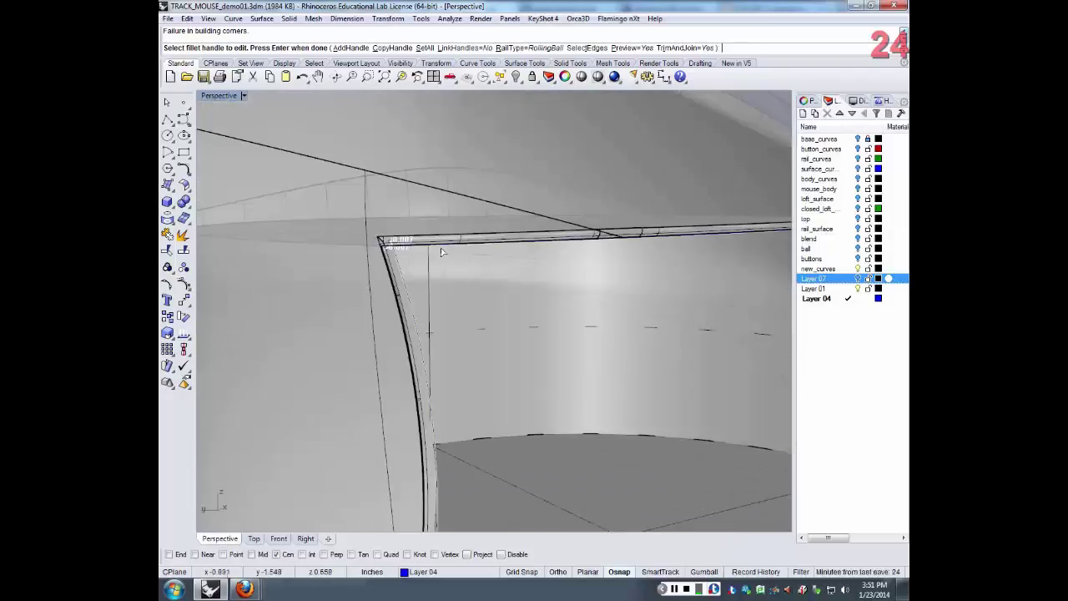
{"action": "right_click_drag", "start_coordinate": [363, 240], "coordinate": [444, 235]}
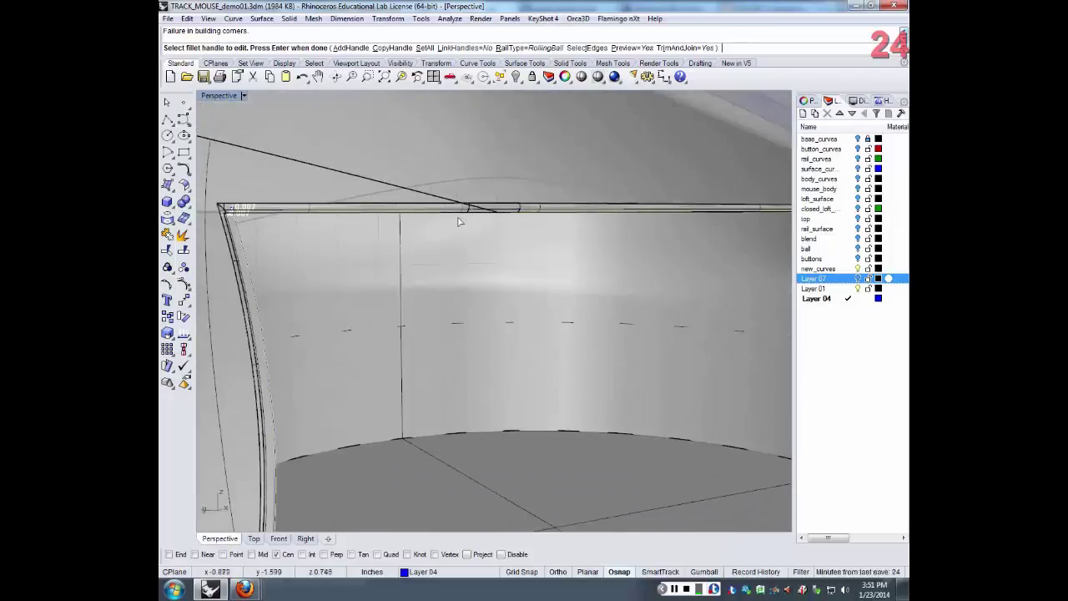
{"action": "scroll", "coordinate": [643, 371], "scroll_direction": "down", "scroll_amount": 4}
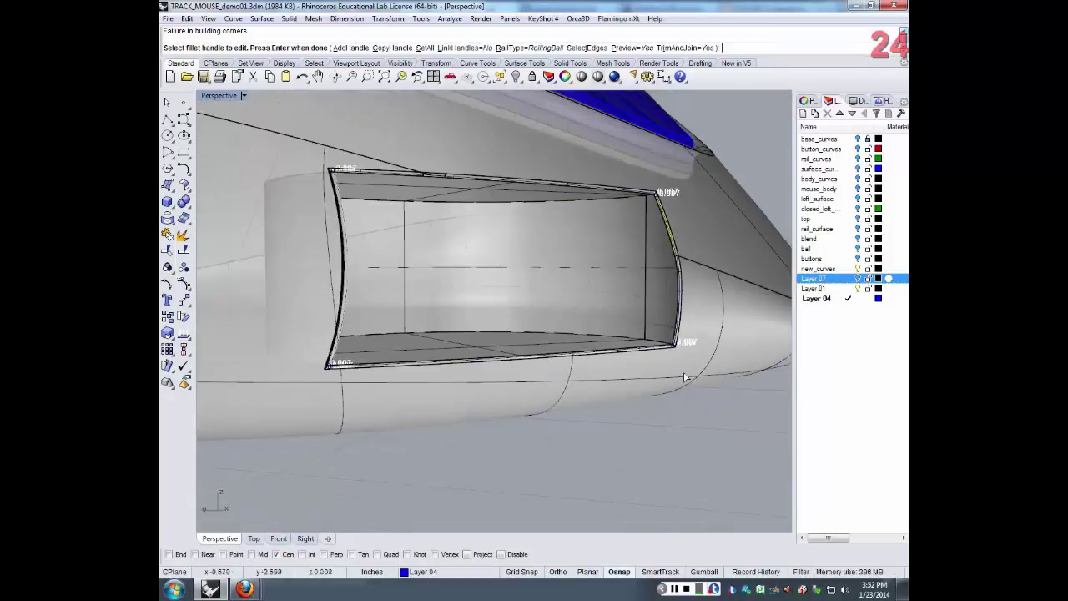
{"action": "scroll", "coordinate": [685, 358], "scroll_direction": "up", "scroll_amount": 2}
{"action": "scroll", "coordinate": [685, 354], "scroll_direction": "down", "scroll_amount": 2}
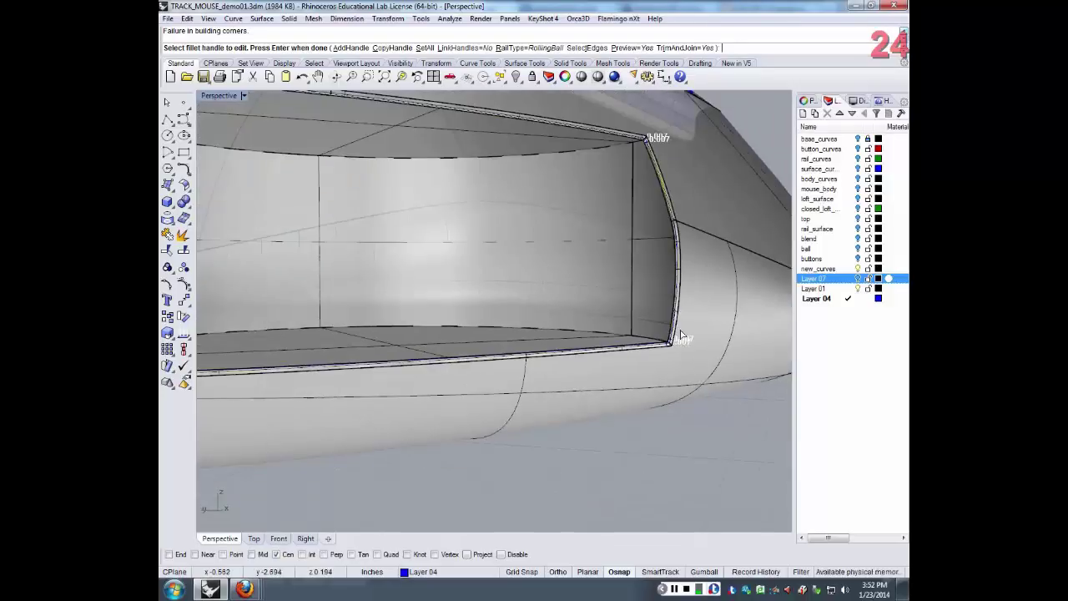
{"action": "key", "text": "Return"}
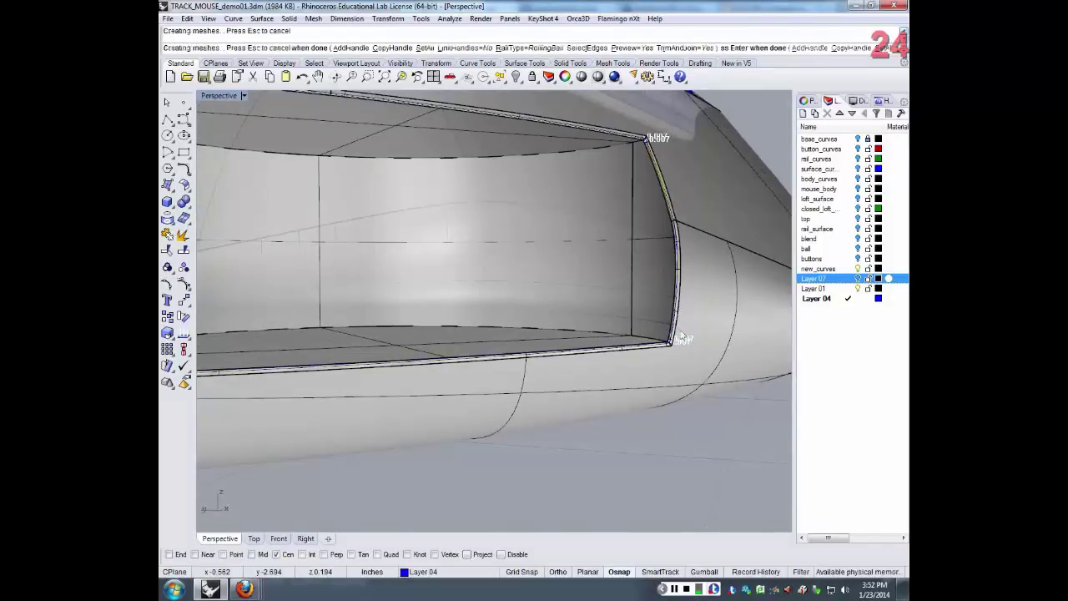
{"action": "scroll", "coordinate": [684, 323], "scroll_direction": "down", "scroll_amount": 2}
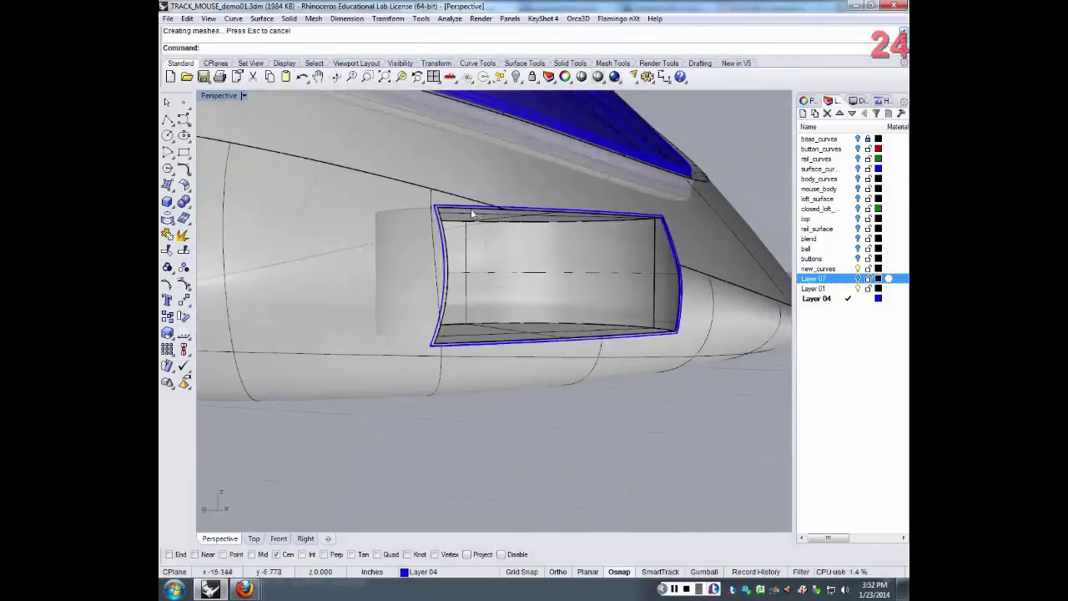
- Delete the two separate fillet strips along the upper edge of the side recess
{"action": "scroll", "coordinate": [480, 212], "scroll_direction": "up", "scroll_amount": 2}
{"action": "left_click", "coordinate": [480, 210]}
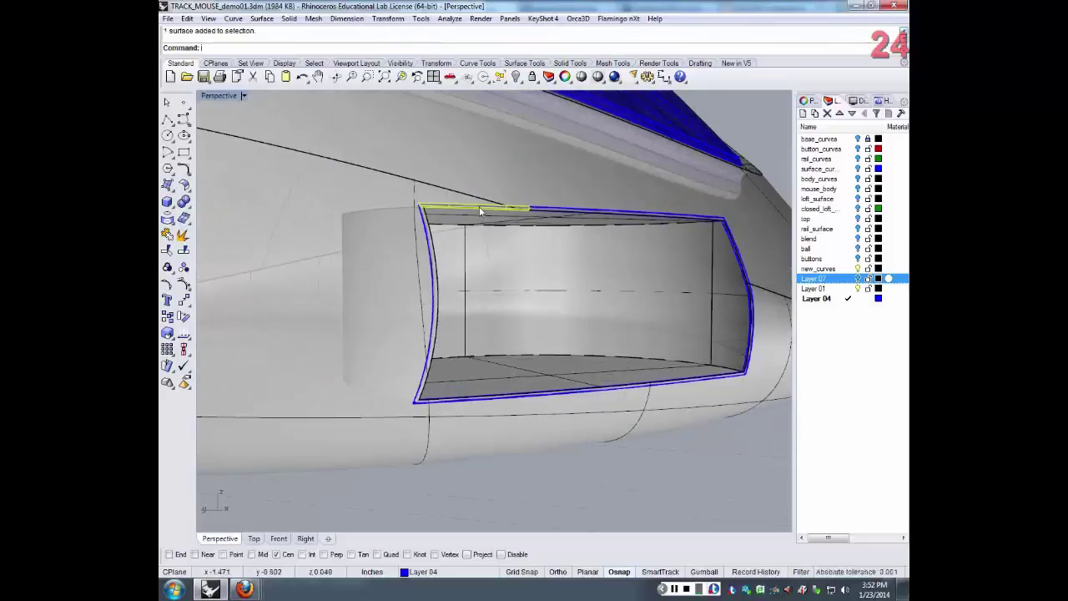
{"action": "left_click", "coordinate": [541, 214]}
{"action": "key", "text": "Delete"}
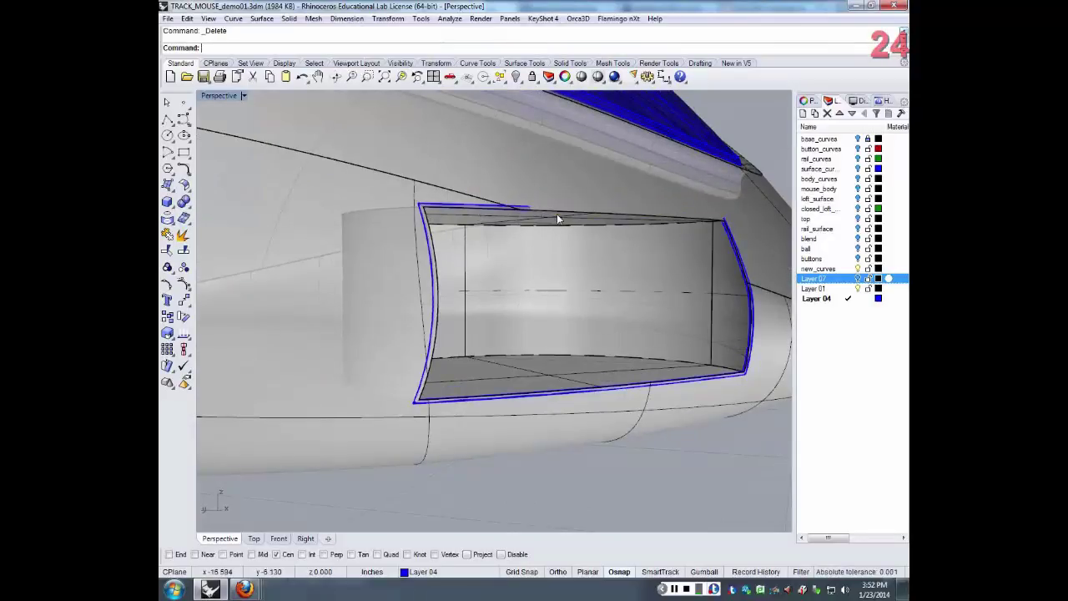
{"action": "left_click", "coordinate": [471, 210]}
{"action": "key", "text": "Delete"}
- Delete the fillet strips along the left, lower and right edges of the side recess
{"action": "left_click", "coordinate": [430, 317]}
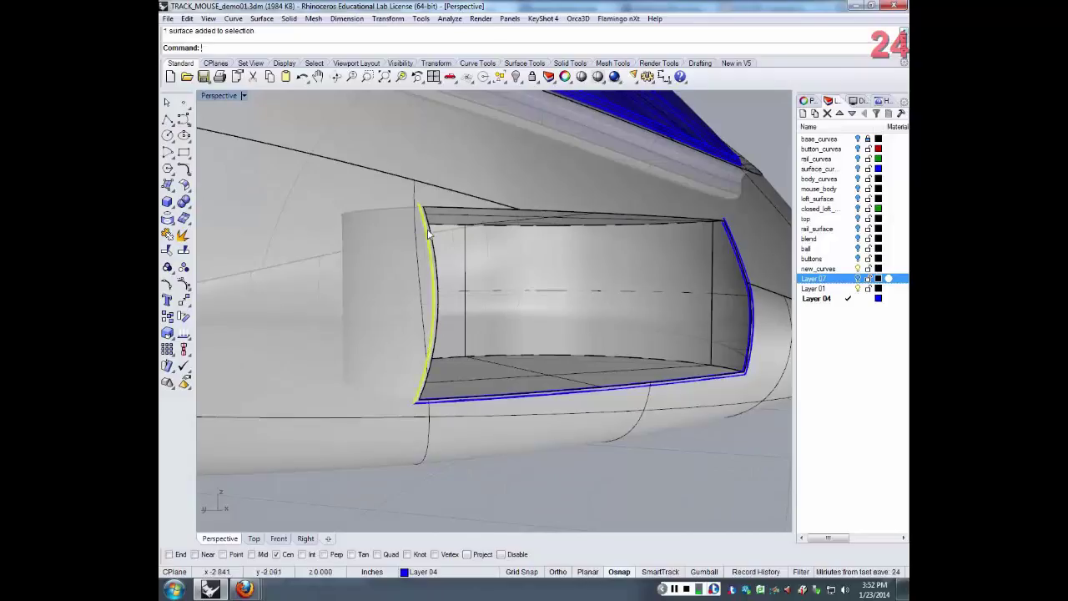
{"action": "key", "text": "Delete"}
{"action": "left_click", "coordinate": [428, 409]}
{"action": "key", "text": "Delete"}
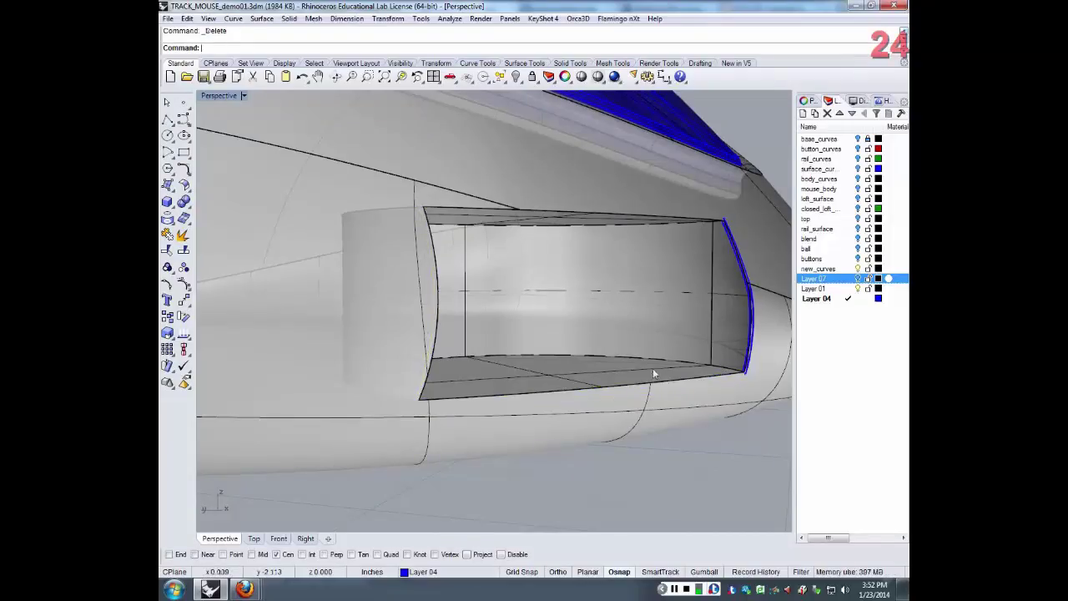
{"action": "left_click", "coordinate": [734, 250]}
{"action": "key", "text": "Delete"}
{"action": "right_click_drag", "start_coordinate": [686, 284], "coordinate": [489, 299]}
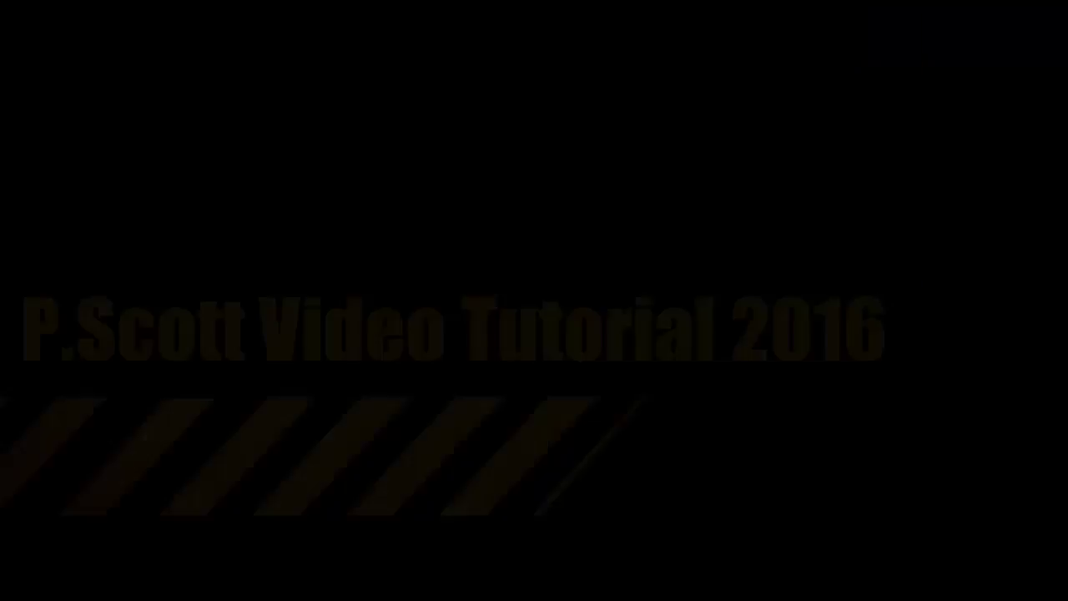